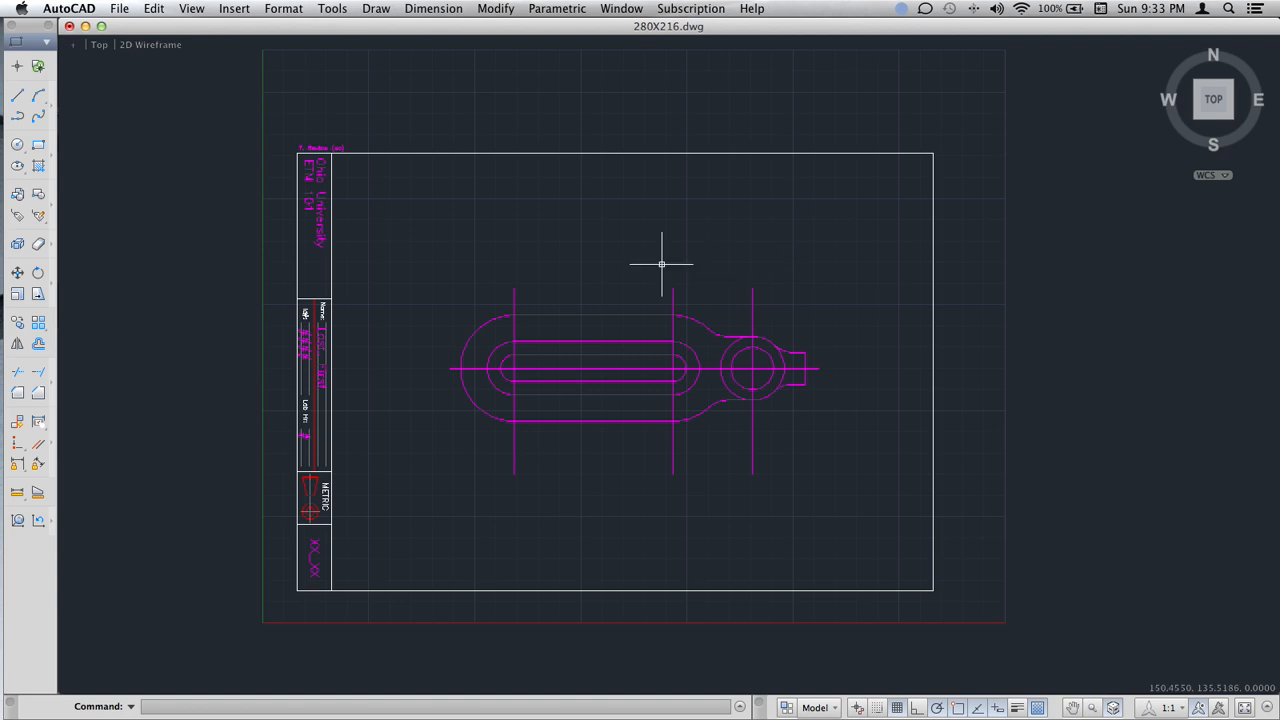
# - Open the drawing 280X216.dwg from the Tutorial Files folder as read-only and maximise its window
pyautogui.click(117, 9)
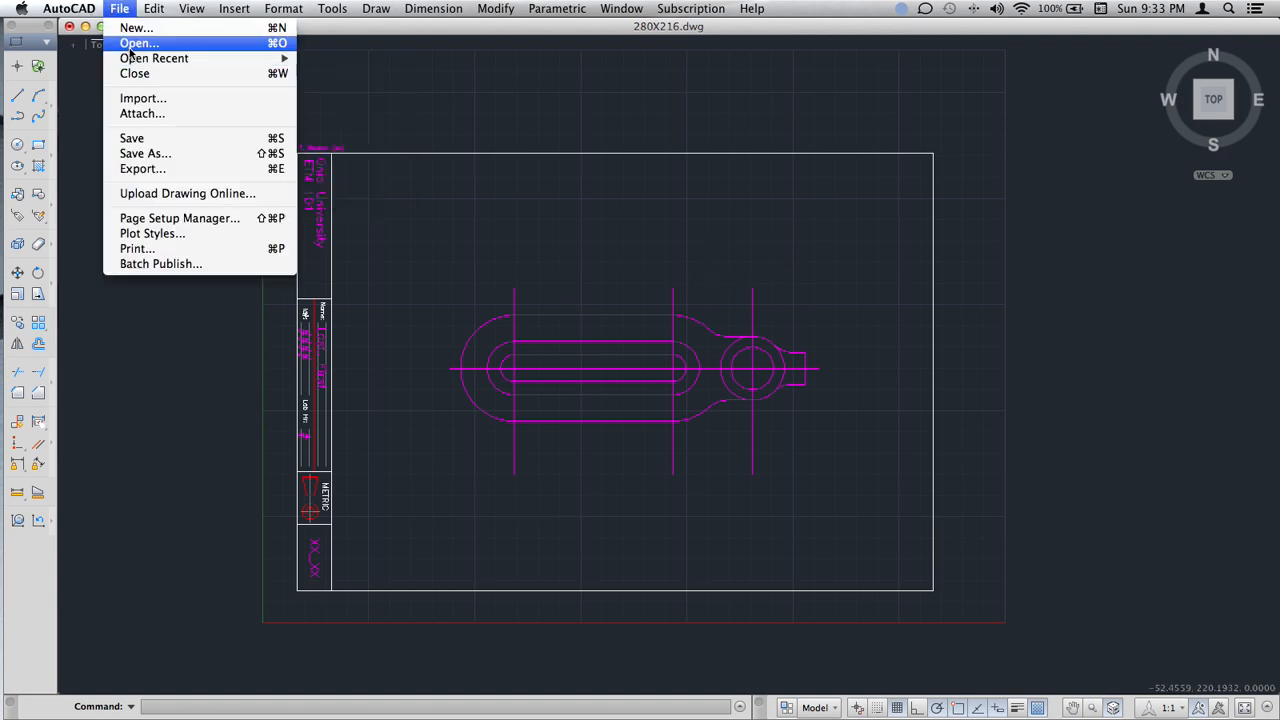
pyautogui.click(131, 45)
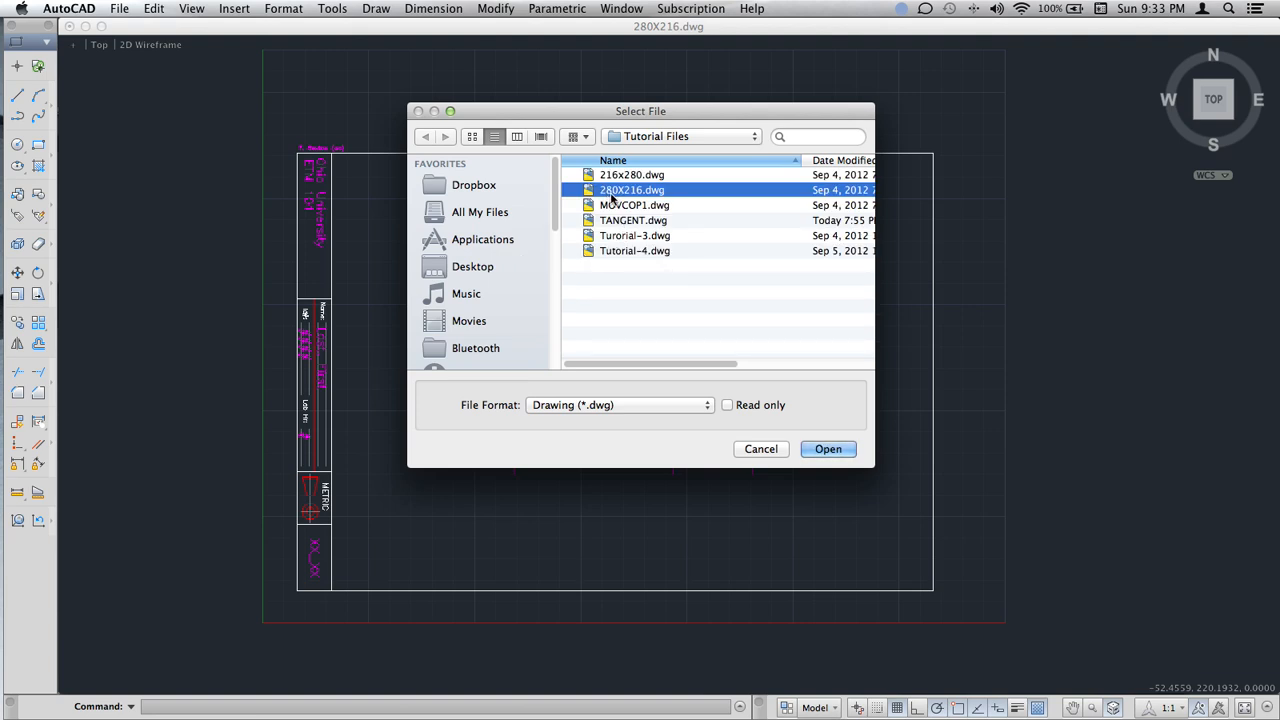
pyautogui.click(830, 451)
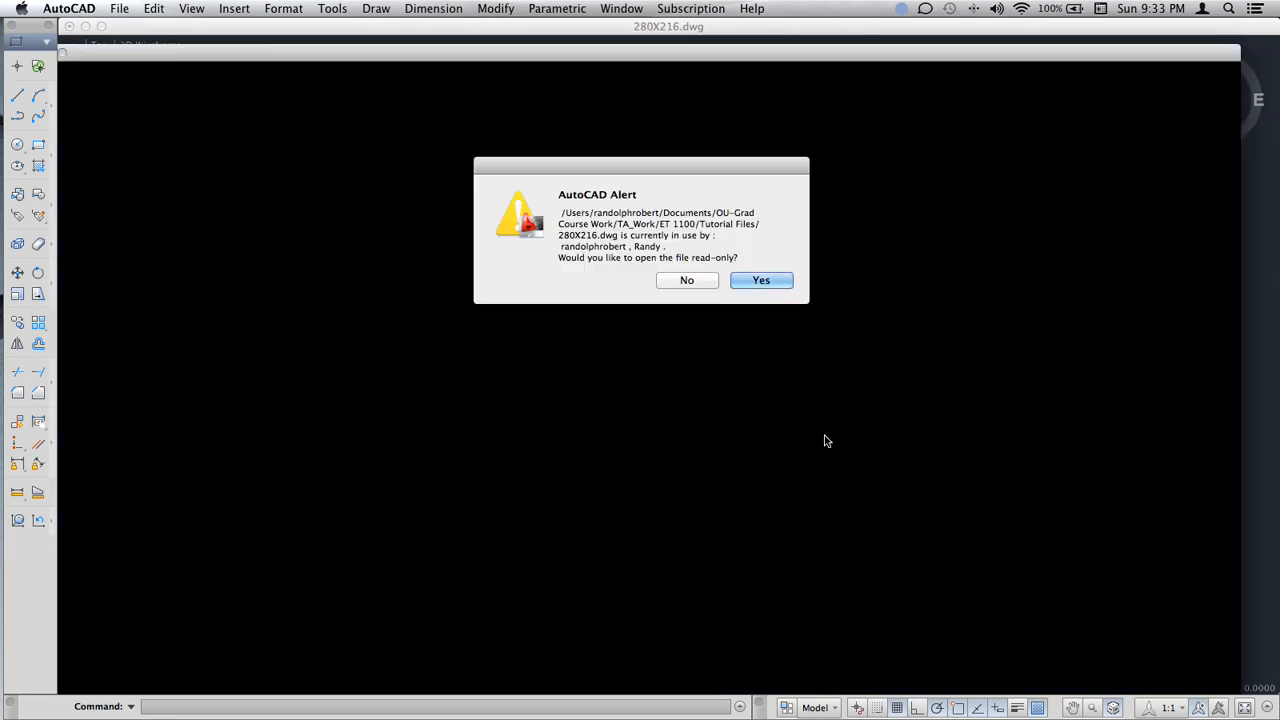
pyautogui.click(753, 280)
pyautogui.click(688, 289)
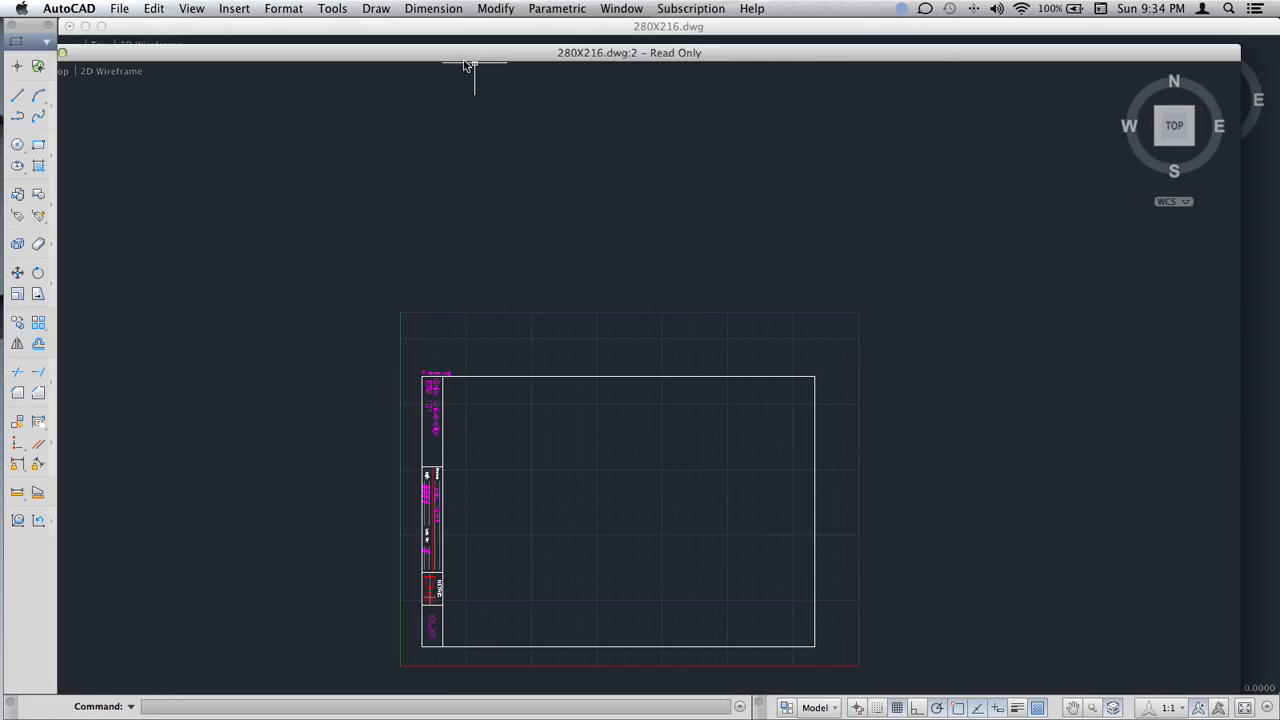
pyautogui.moveTo(427, 52); pyautogui.dragTo(478, 63)
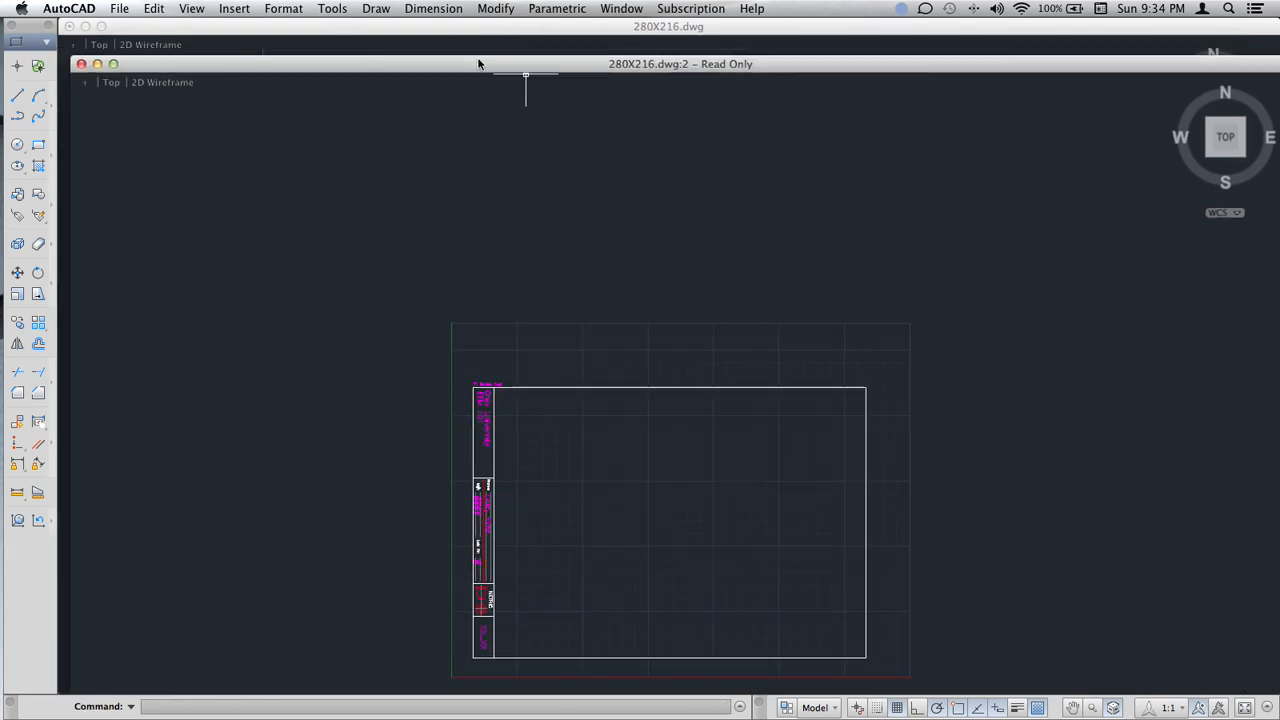
pyautogui.click(116, 63)
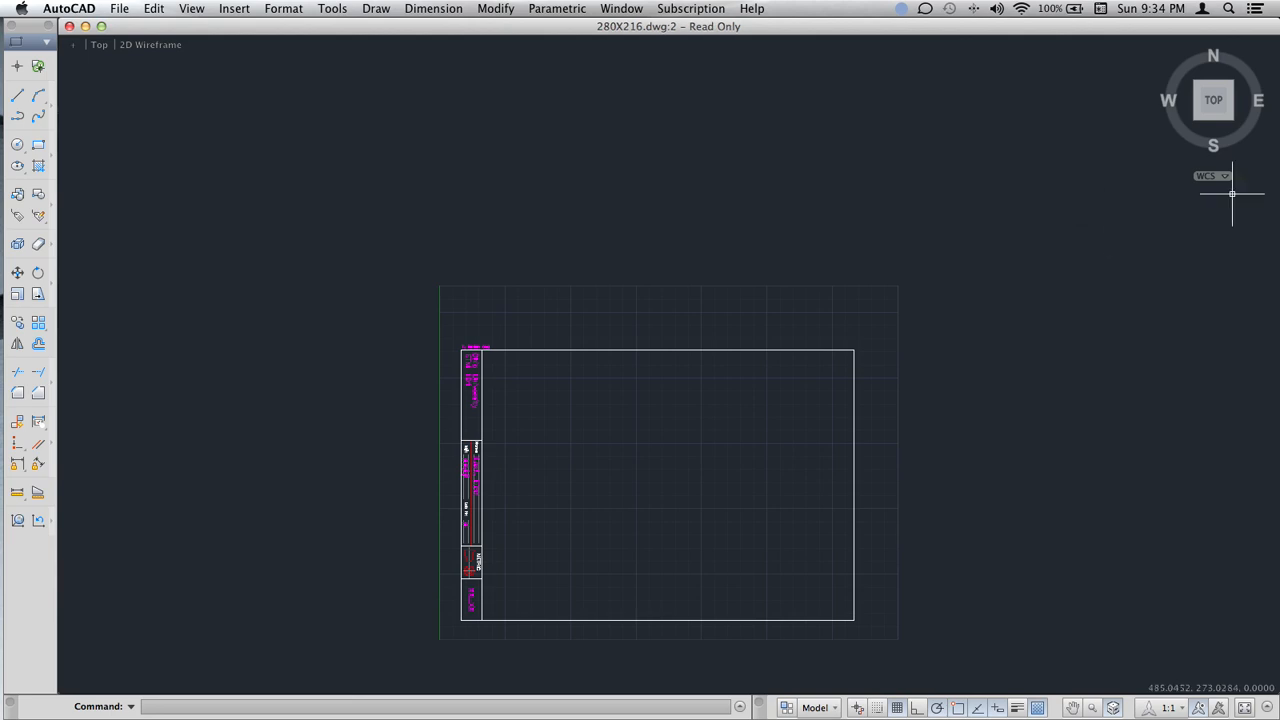
pyautogui.scroll(2, 742, 343)
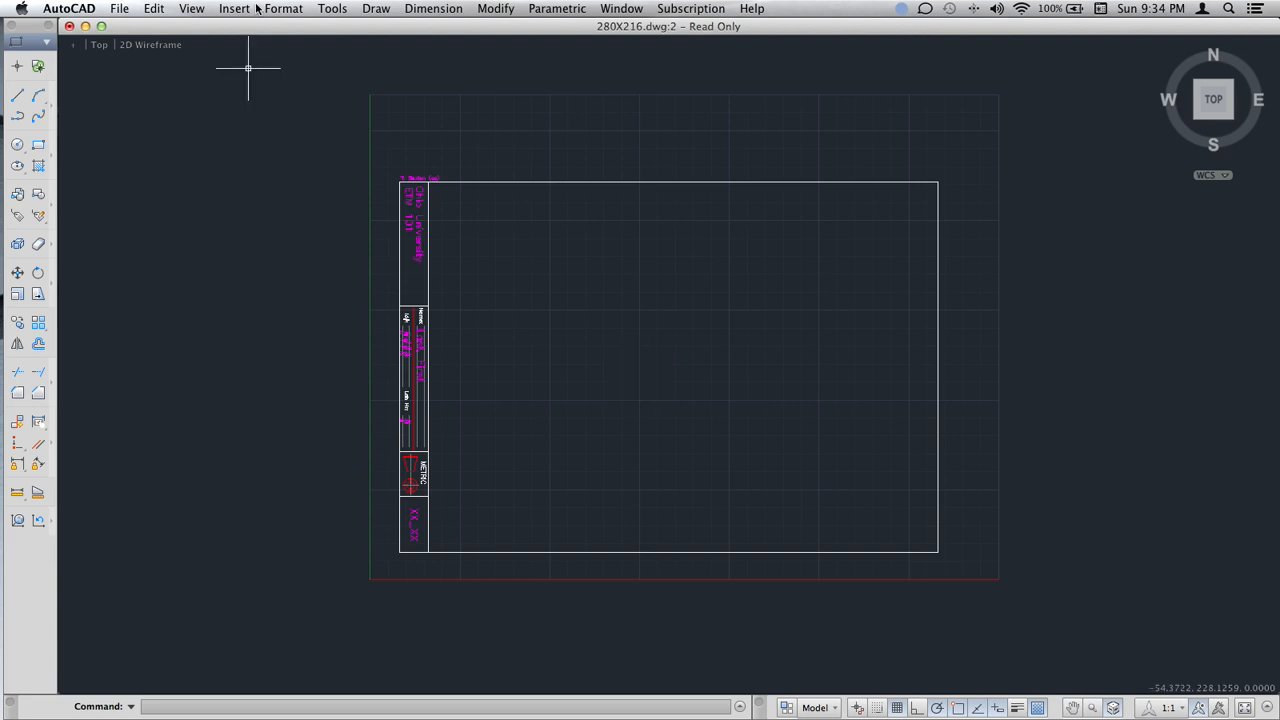
# - Clear all object snap modes and enable only Endpoint, Midpoint, Center, Intersection and Tangent in the drafting settings
pyautogui.click(332, 8)
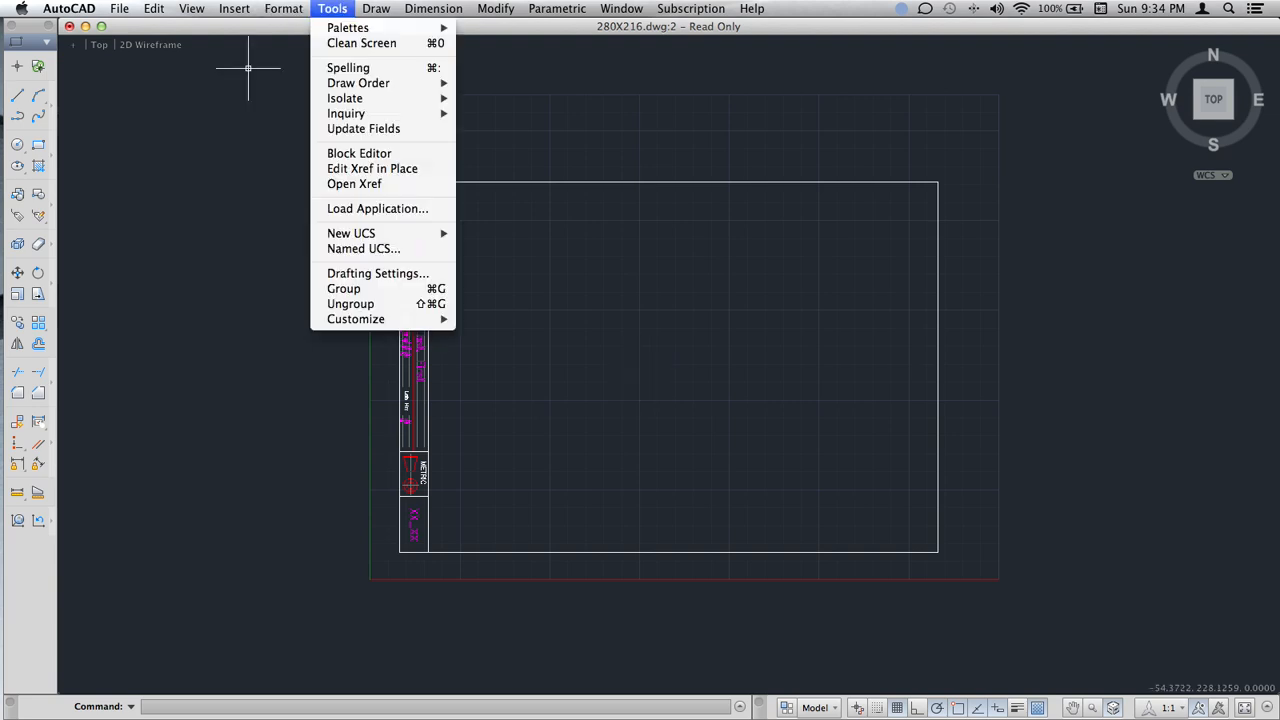
pyautogui.click(391, 273)
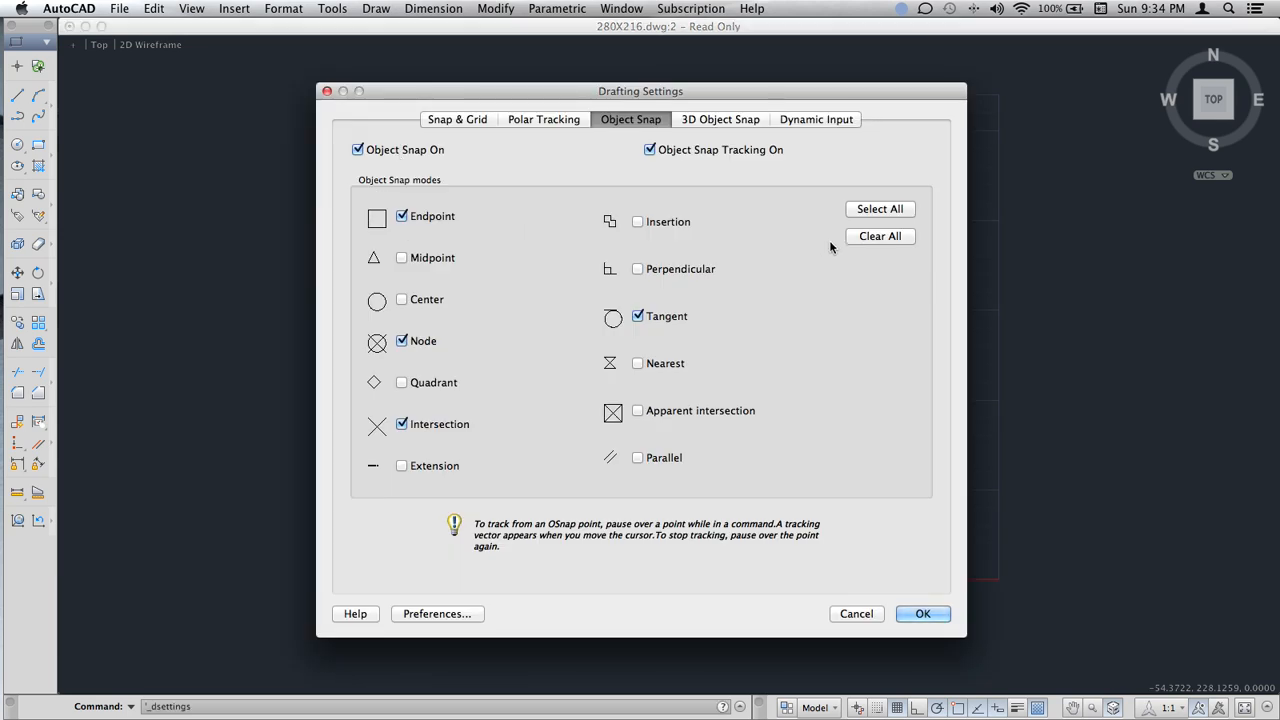
pyautogui.click(872, 240)
pyautogui.click(403, 425)
pyautogui.click(401, 216)
pyautogui.click(402, 258)
pyautogui.click(638, 317)
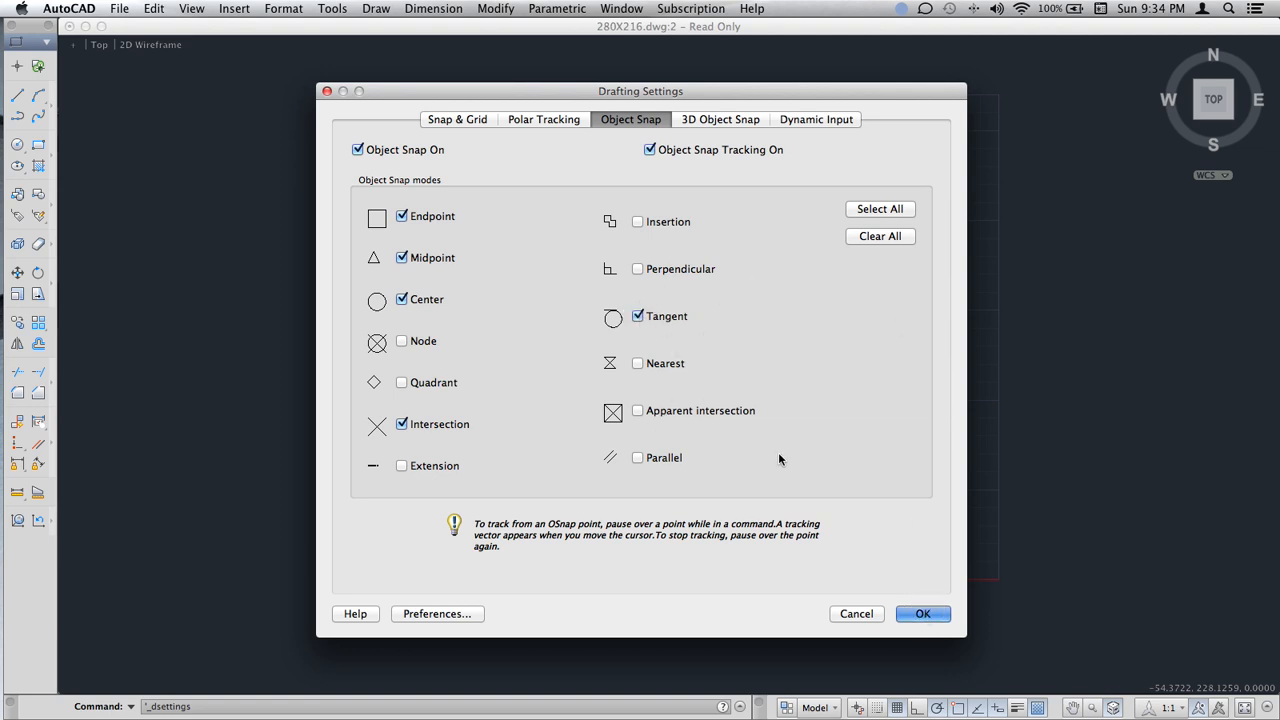
pyautogui.click(920, 614)
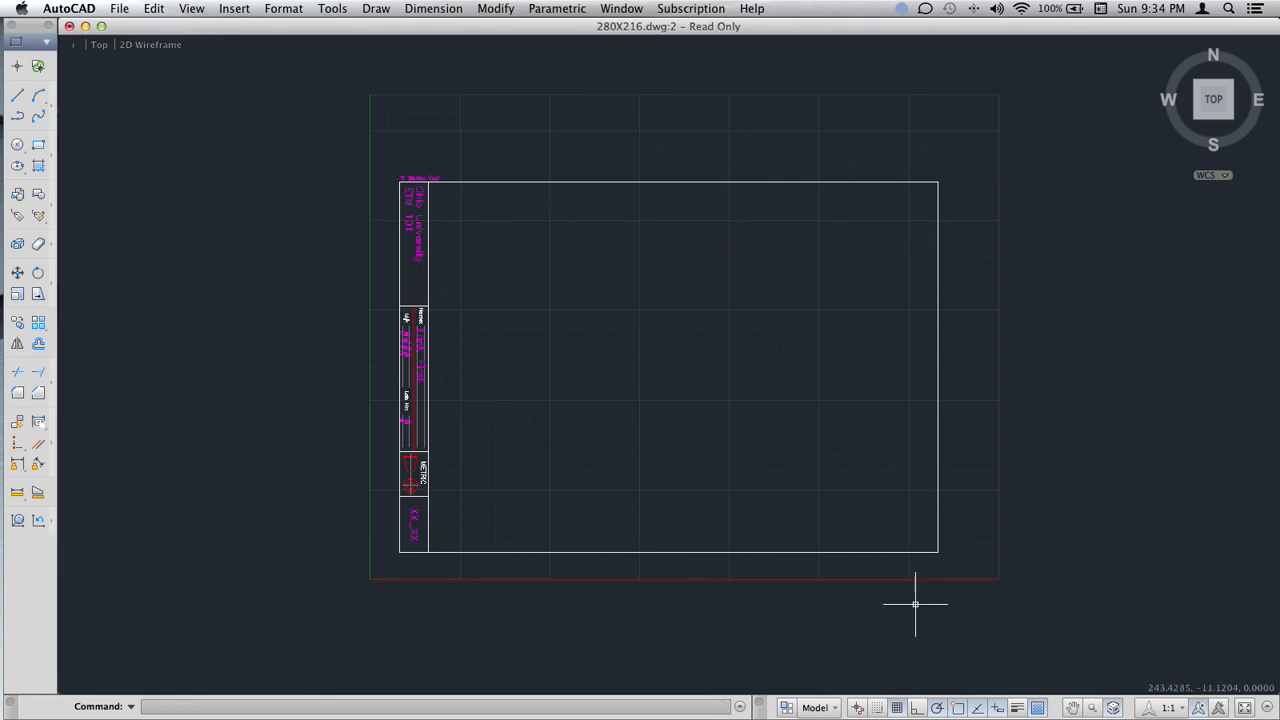
# - With grid snap turned on, draw a circle of radius 5 centred at 80,96
pyautogui.scroll(3, 551, 340)
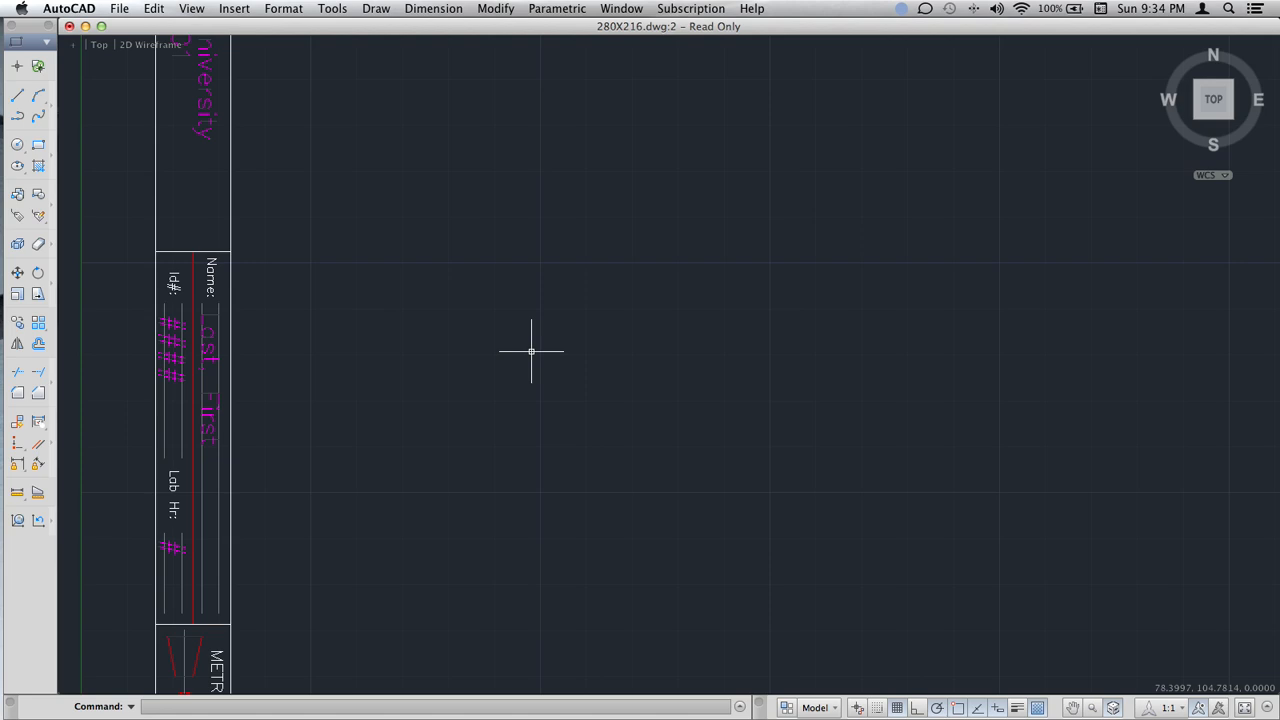
pyautogui.write('ci')
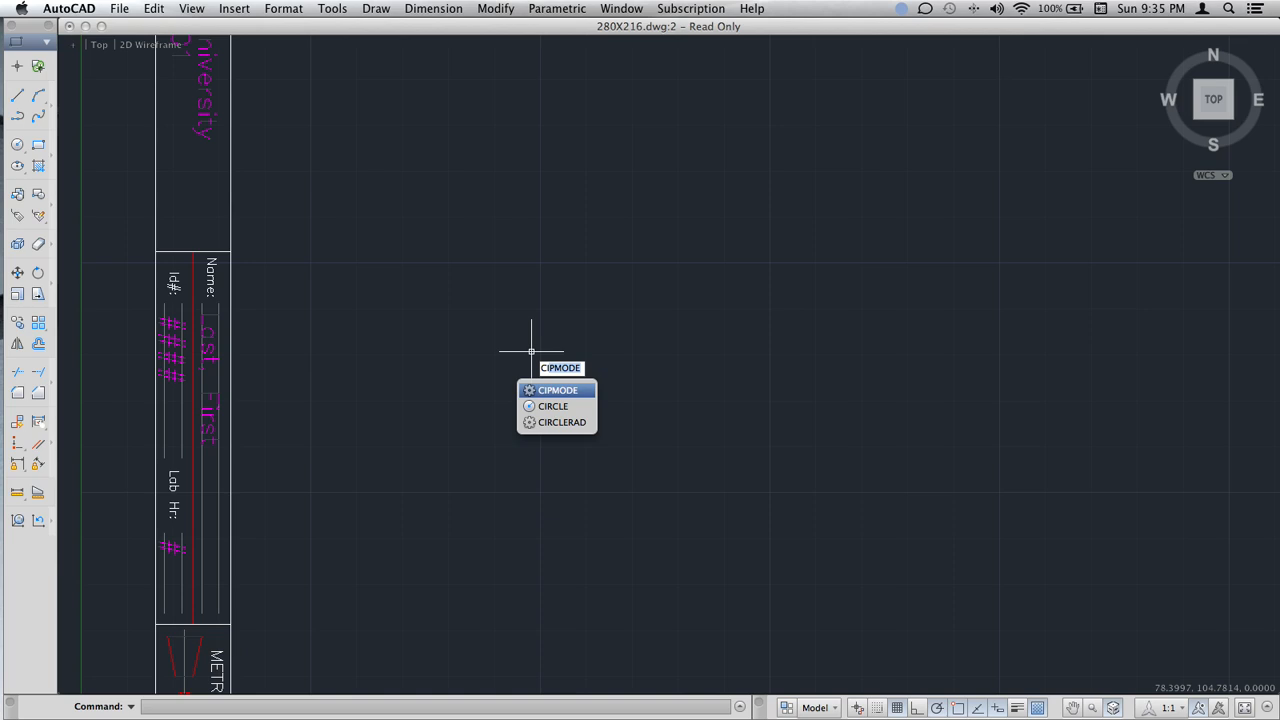
pyautogui.write('rc')
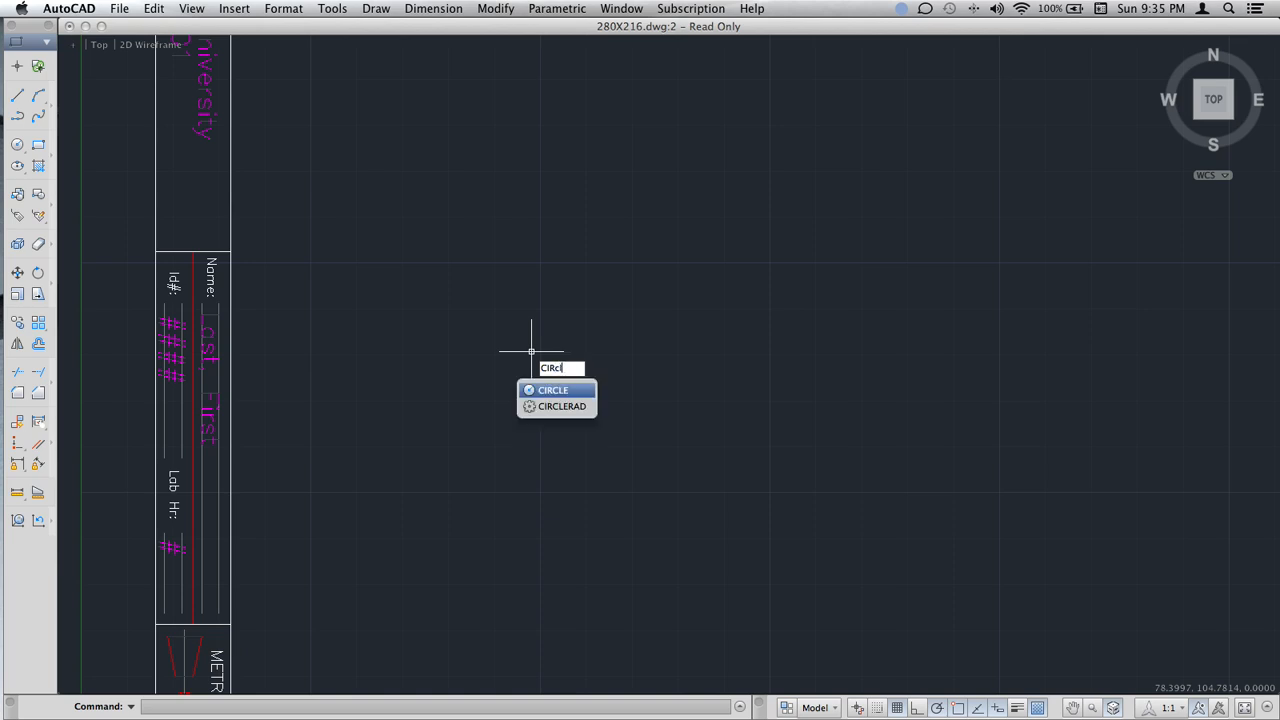
pyautogui.write('les')
pyautogui.press('BackSpace')
pyautogui.press('Return')
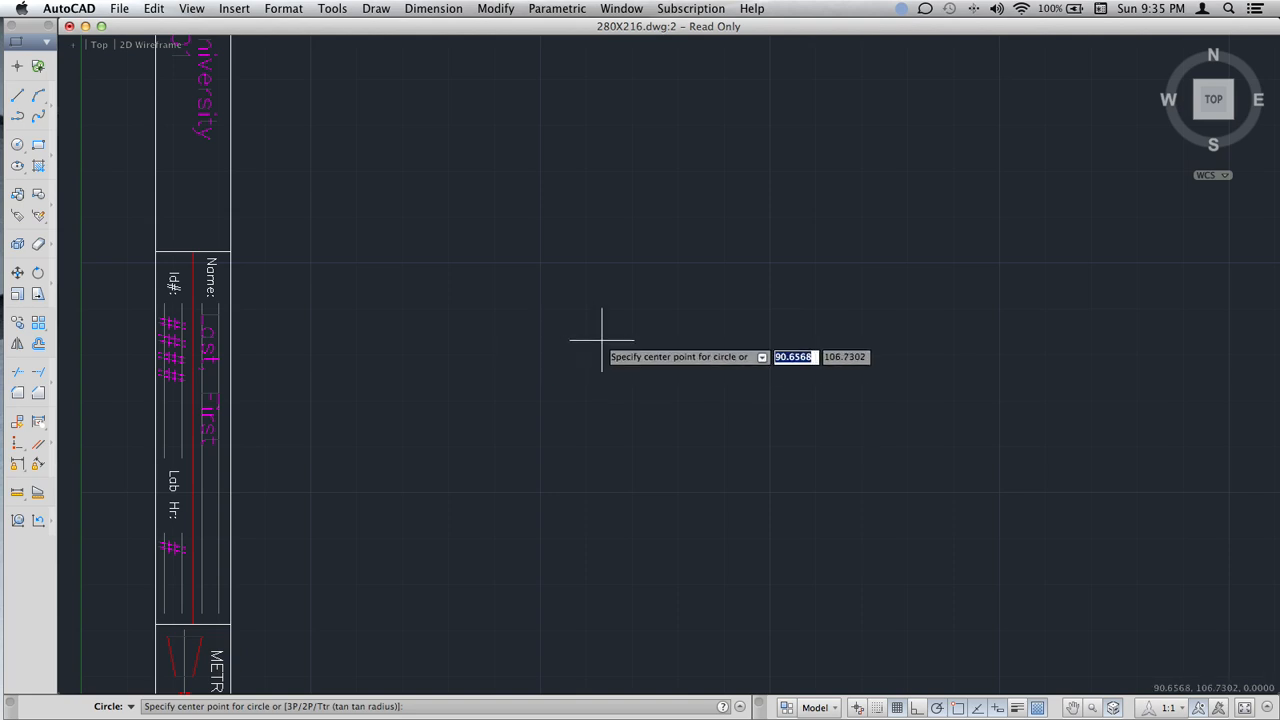
pyautogui.press('F9')
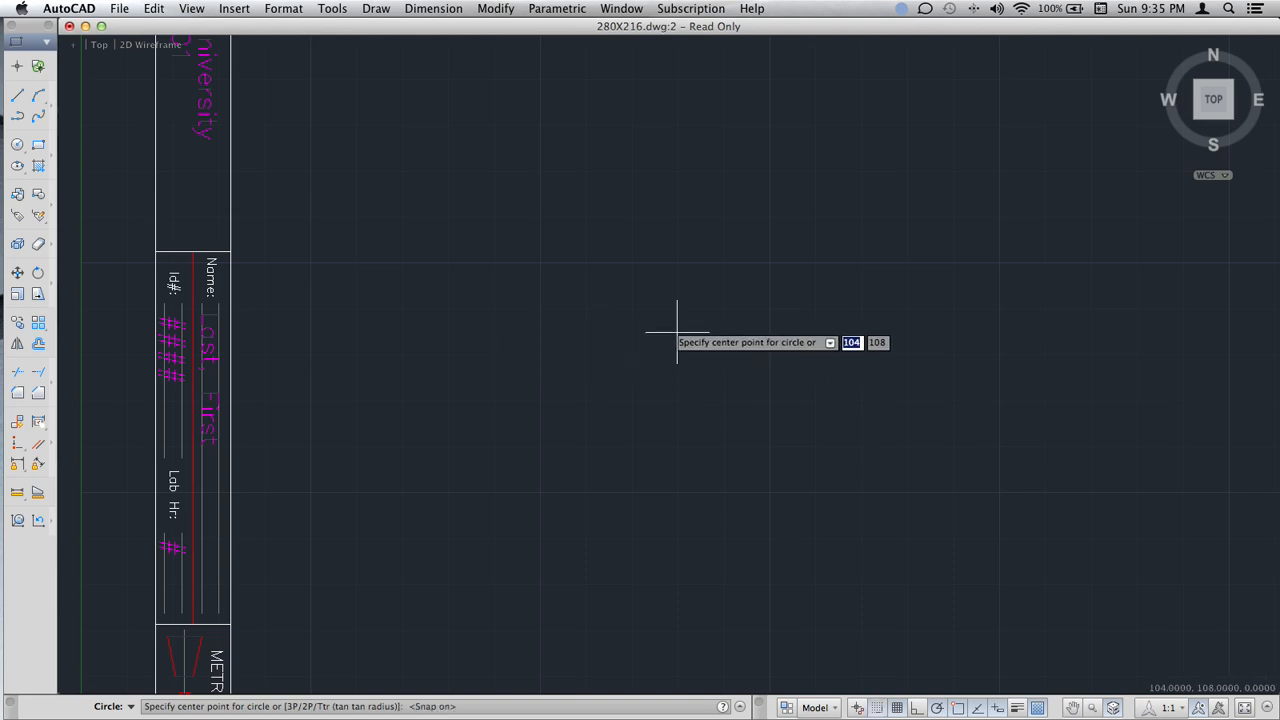
pyautogui.scroll(6, 616, 346)
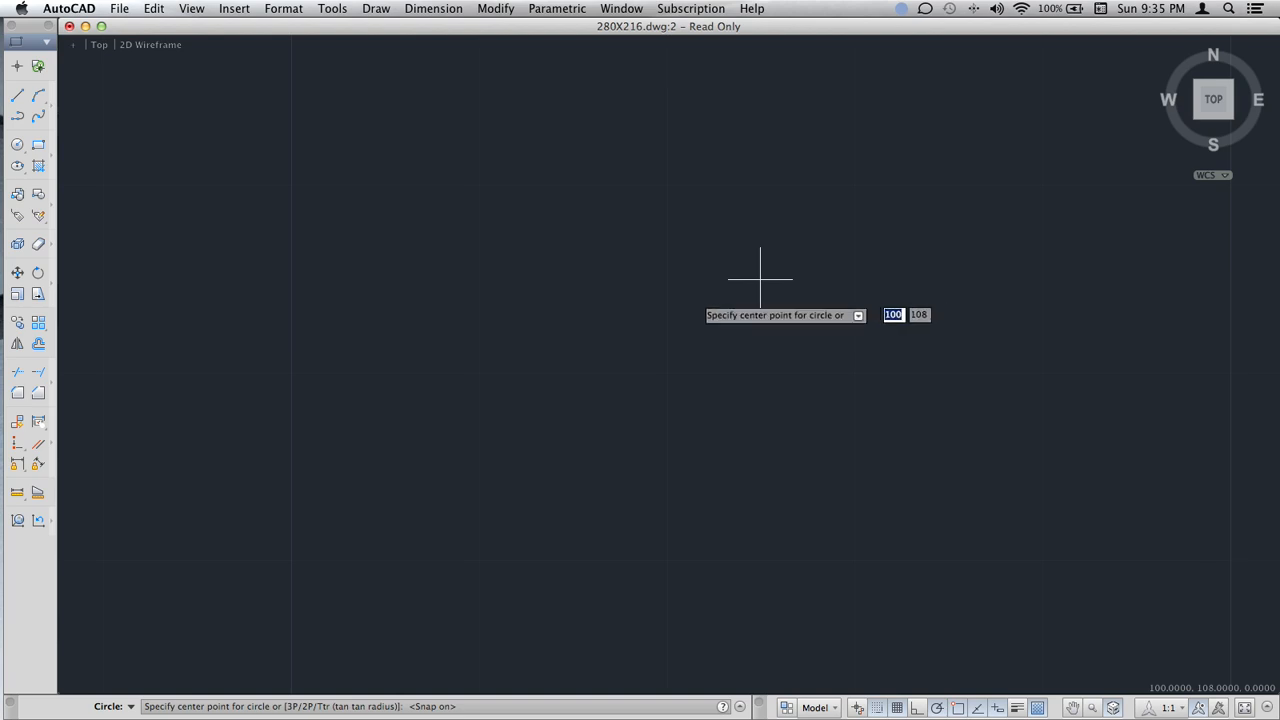
pyautogui.scroll(-4, 648, 302)
pyautogui.scroll(-4, 652, 296)
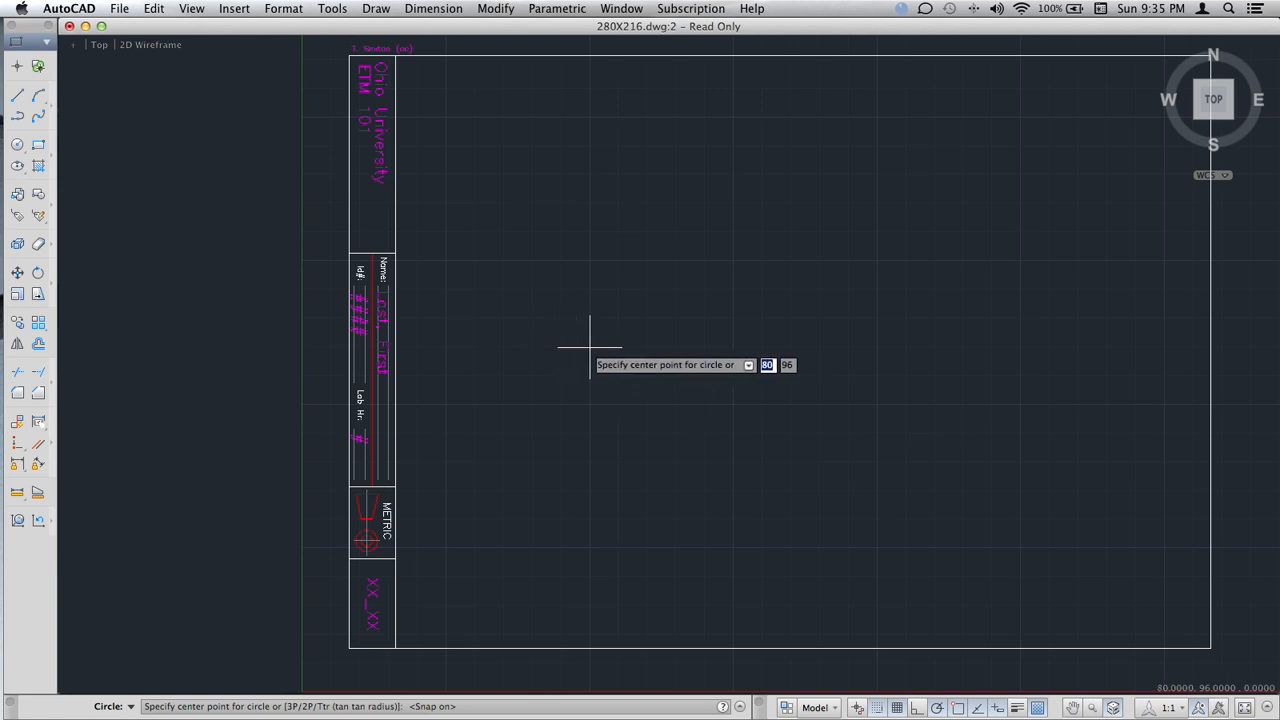
pyautogui.click(590, 346)
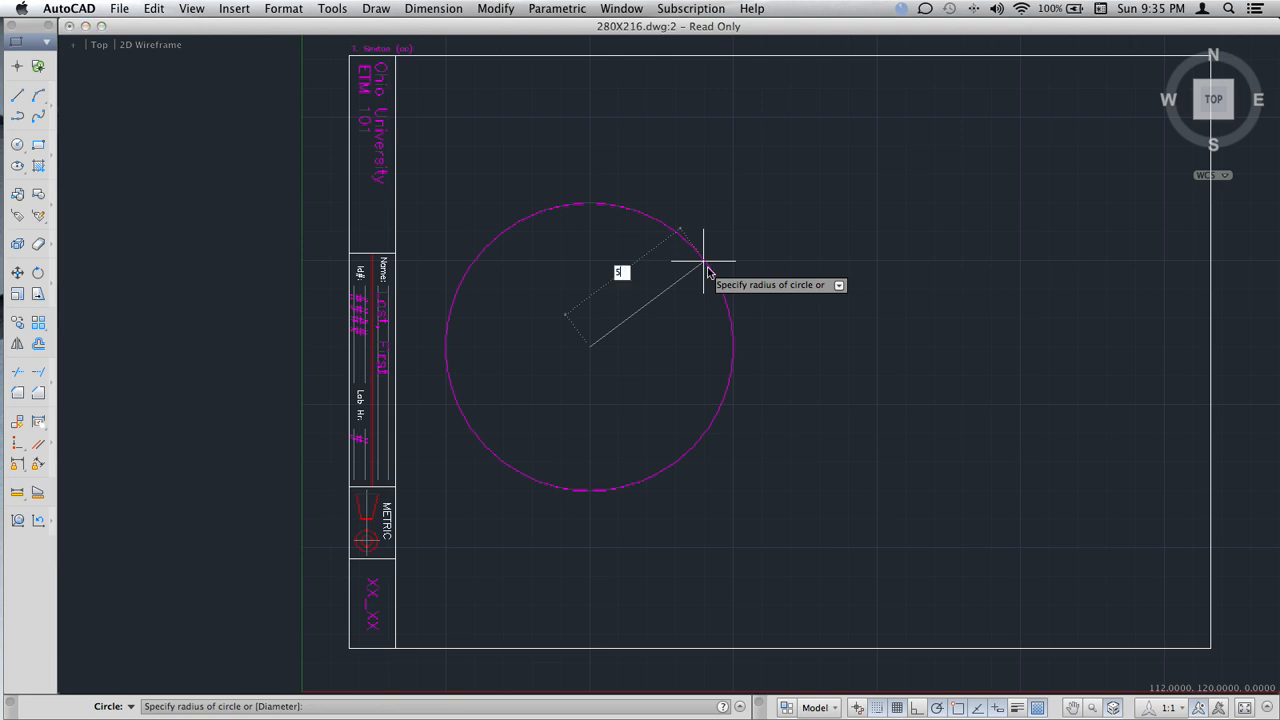
pyautogui.press('Return')
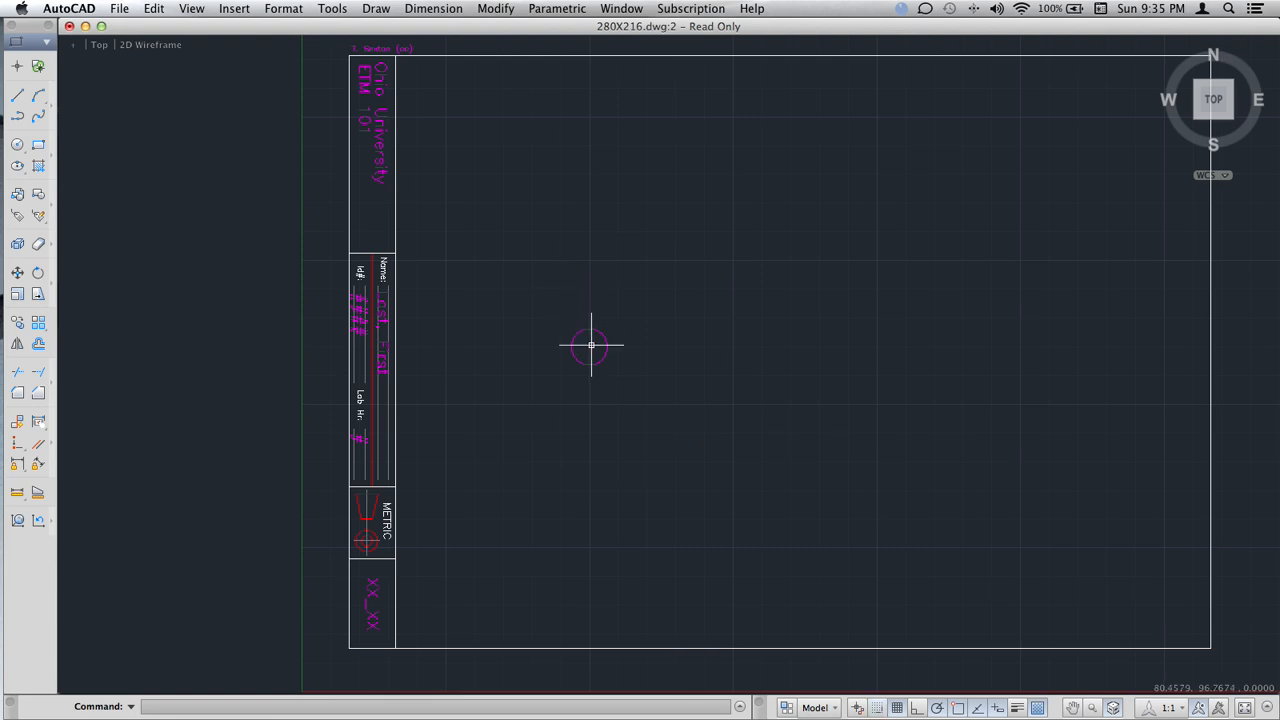
# - Draw a concentric circle of radius 10 from the centre of the radius 5 circle
pyautogui.scroll(2, 591, 345)
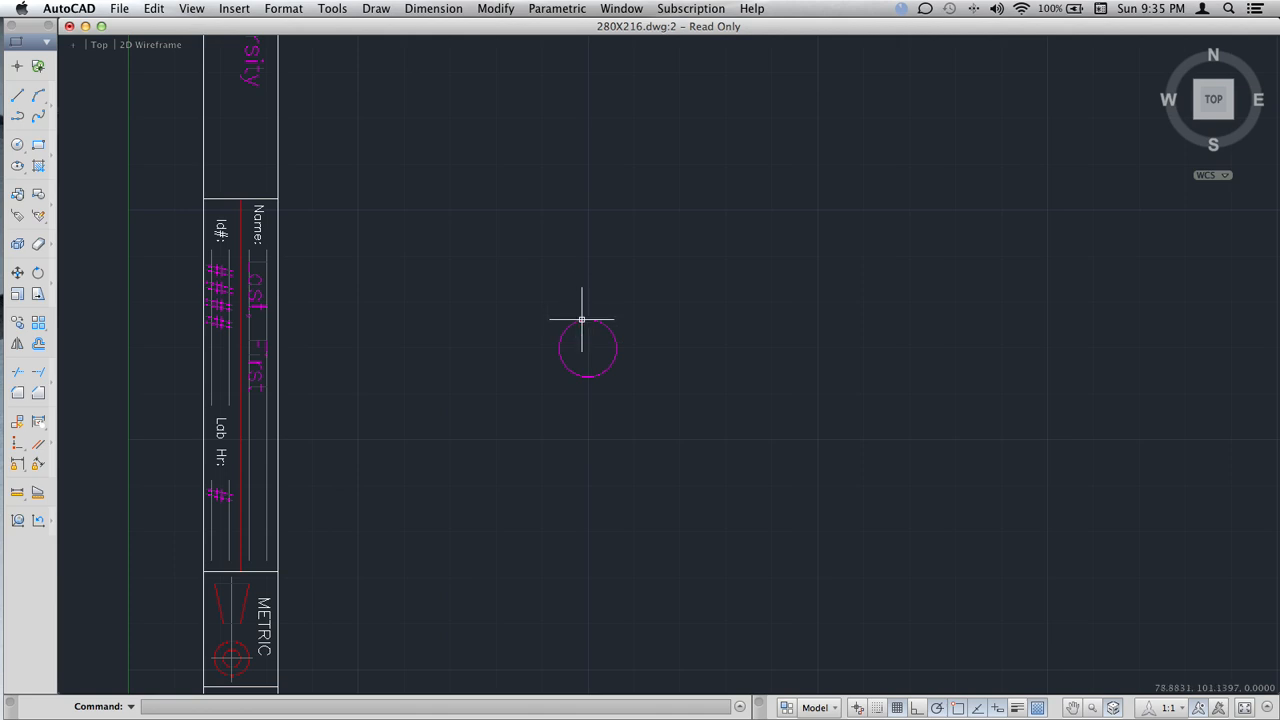
pyautogui.write('cricle')
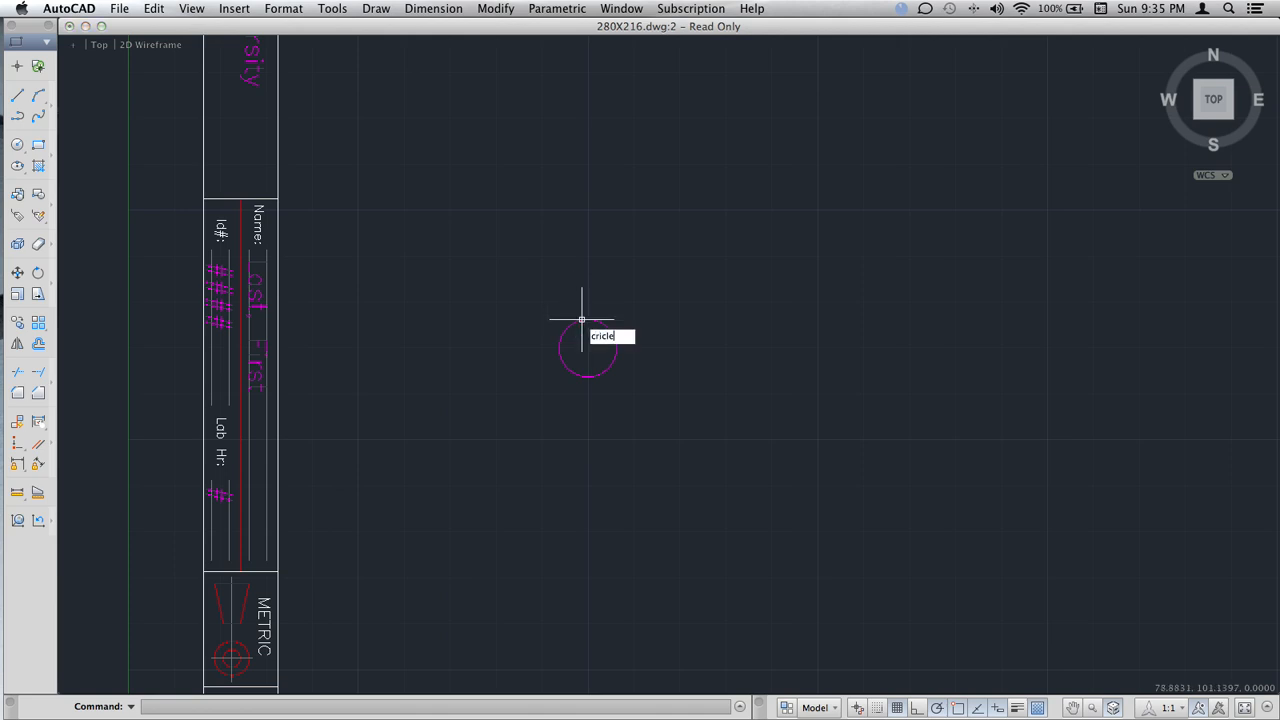
pyautogui.press('Return')
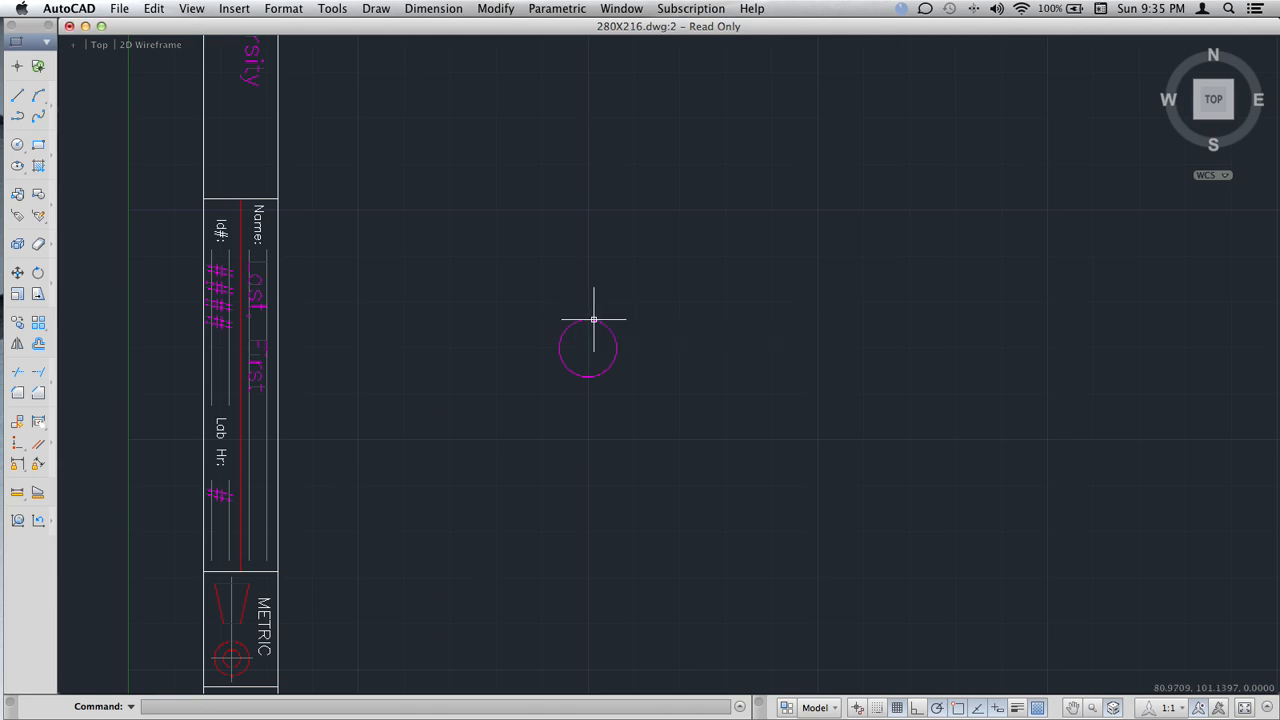
pyautogui.write('circ')
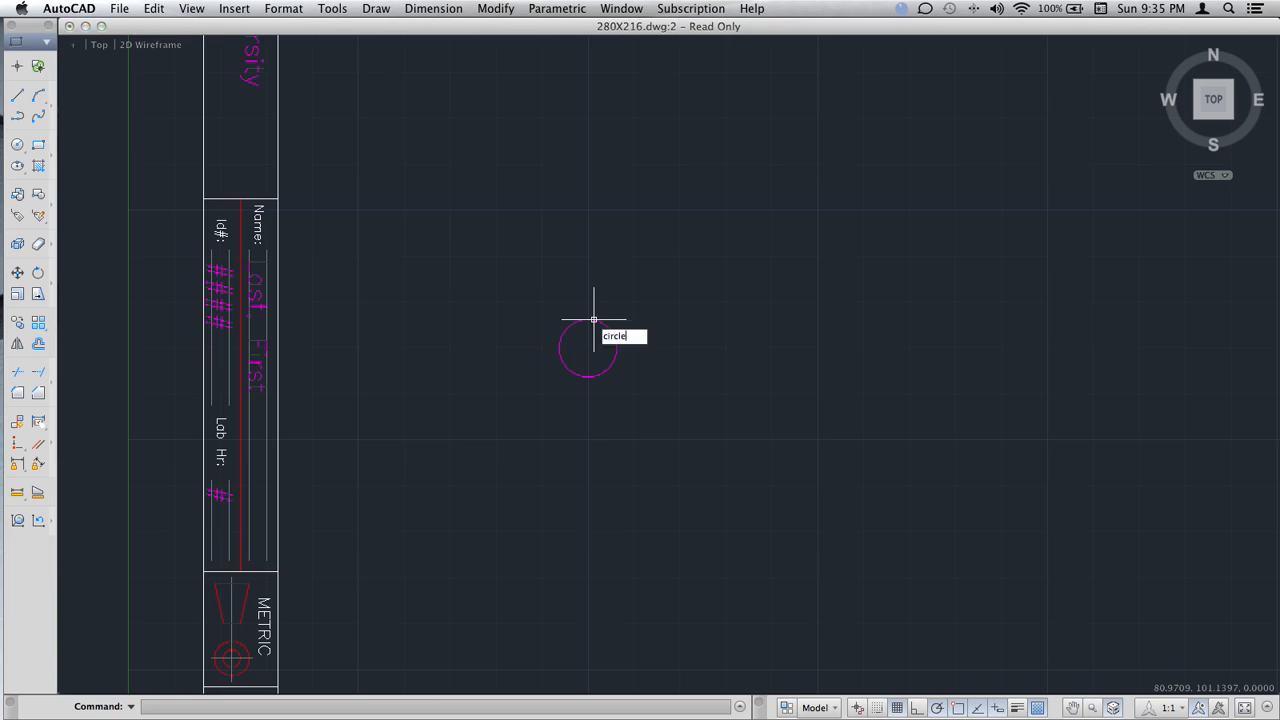
pyautogui.write('le')
pyautogui.press('Return')
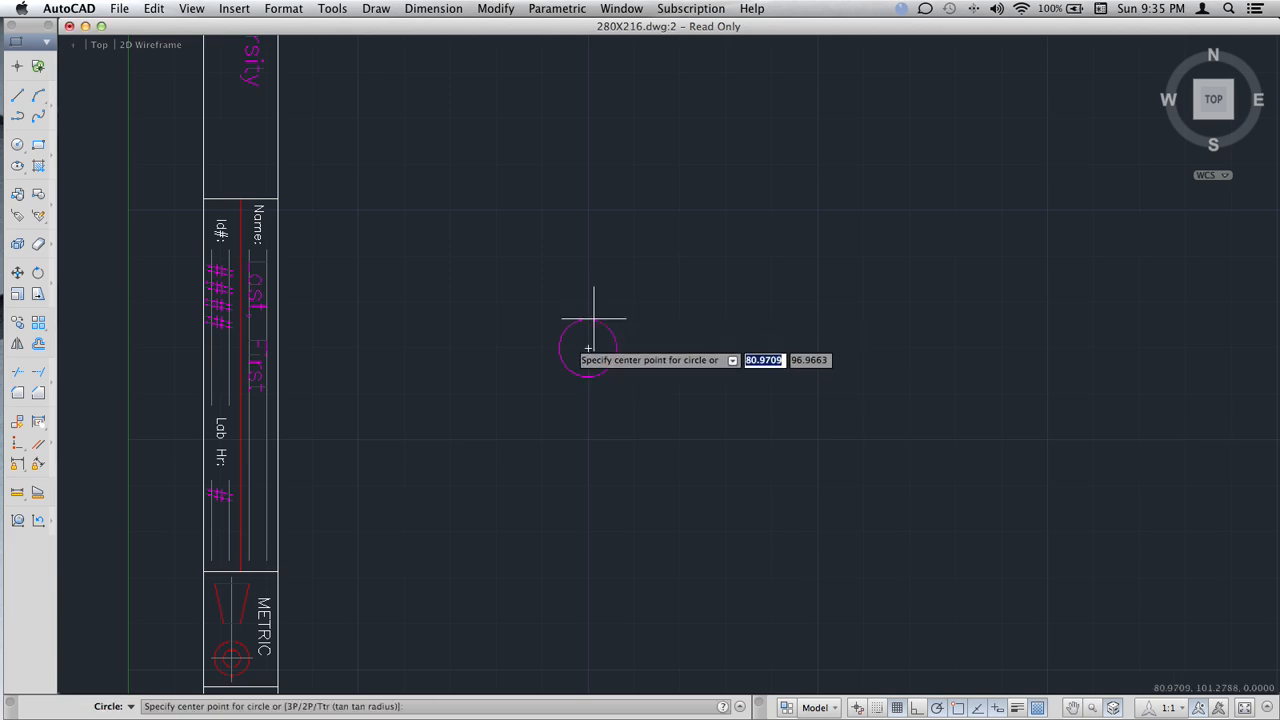
pyautogui.click(588, 348)
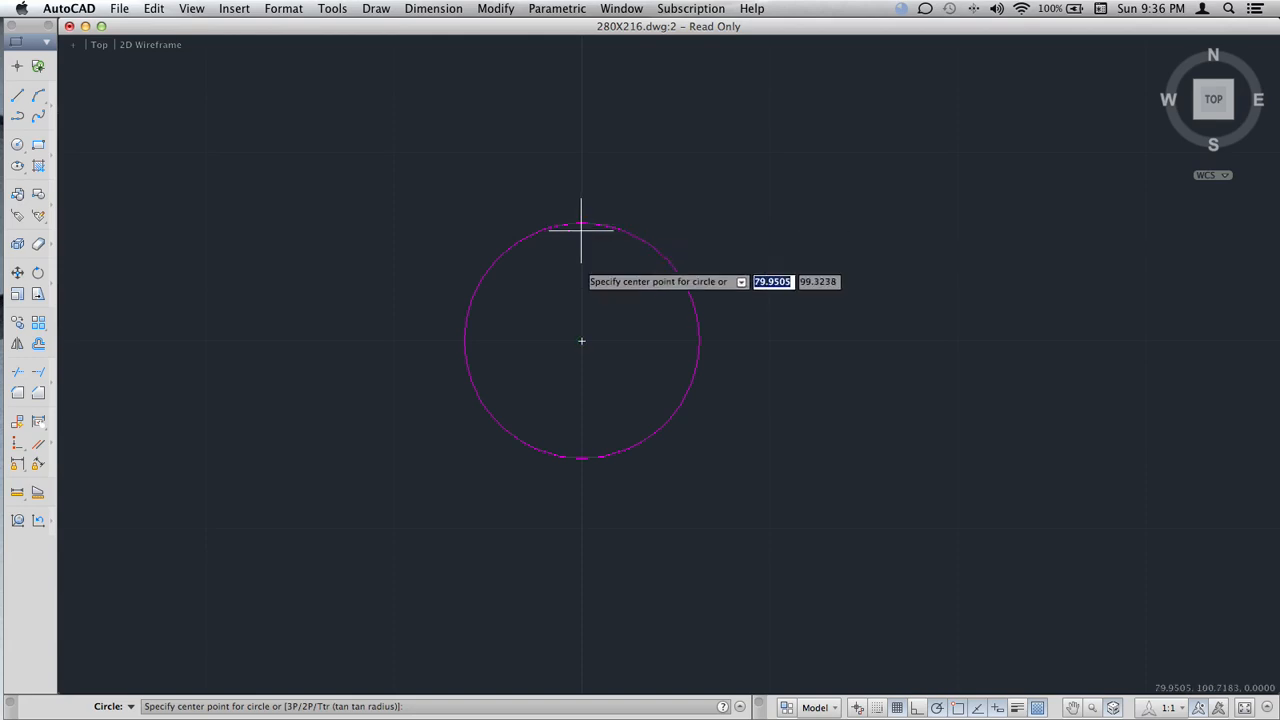
pyautogui.click(581, 340)
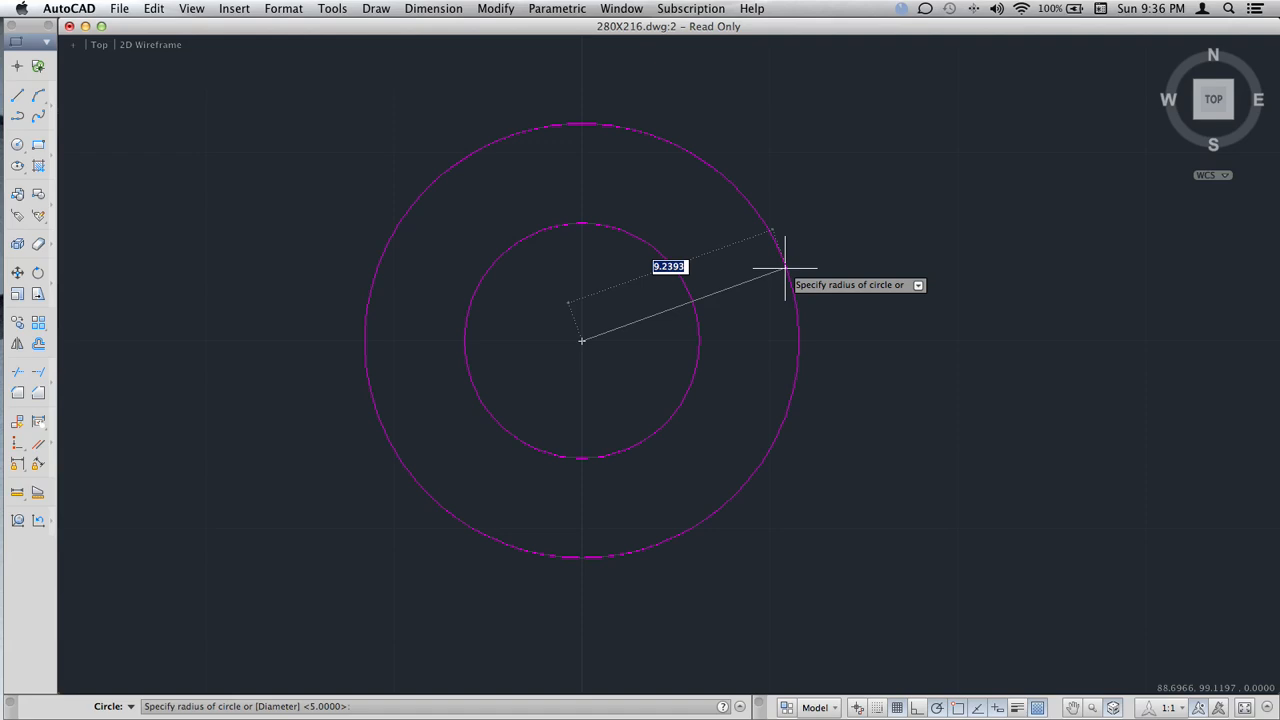
pyautogui.write('10')
pyautogui.press('Return')
# - Draw a third concentric circle of radius 20 with its centre entered as 80,96
pyautogui.write('circle')
pyautogui.press('Return')
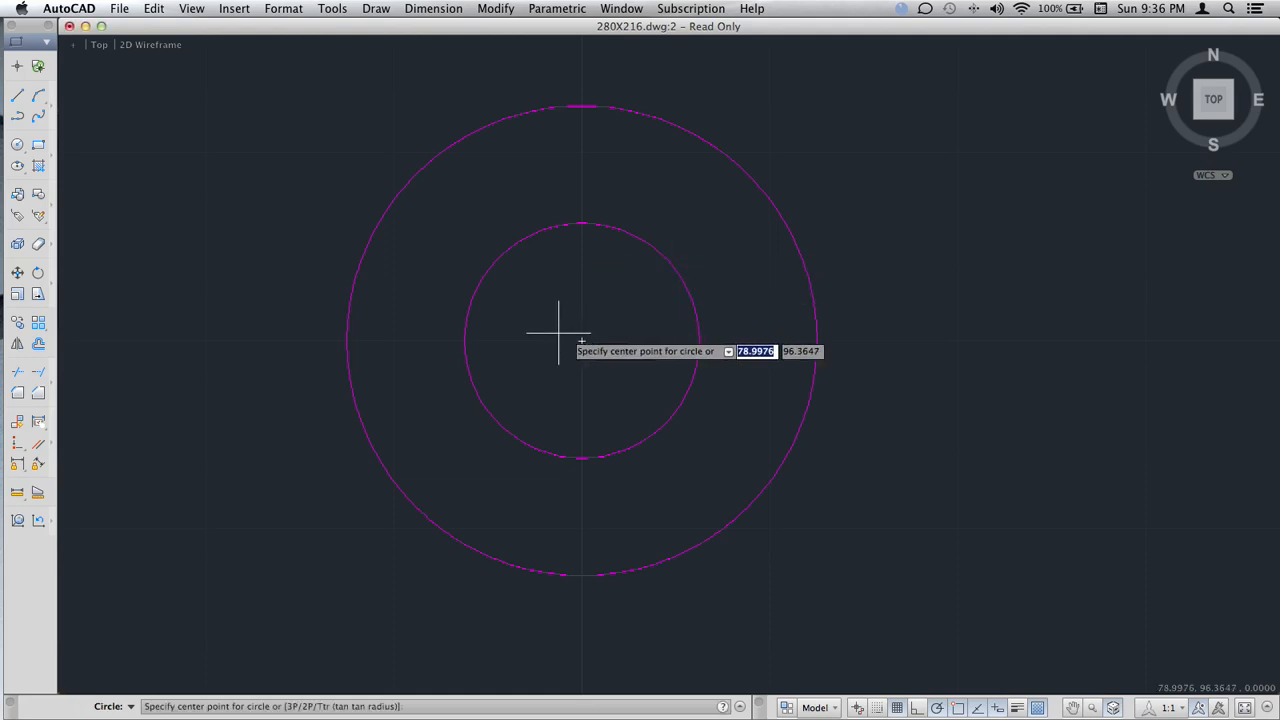
pyautogui.write('80')
pyautogui.press('Tab')
pyautogui.write('96')
pyautogui.press('Return')
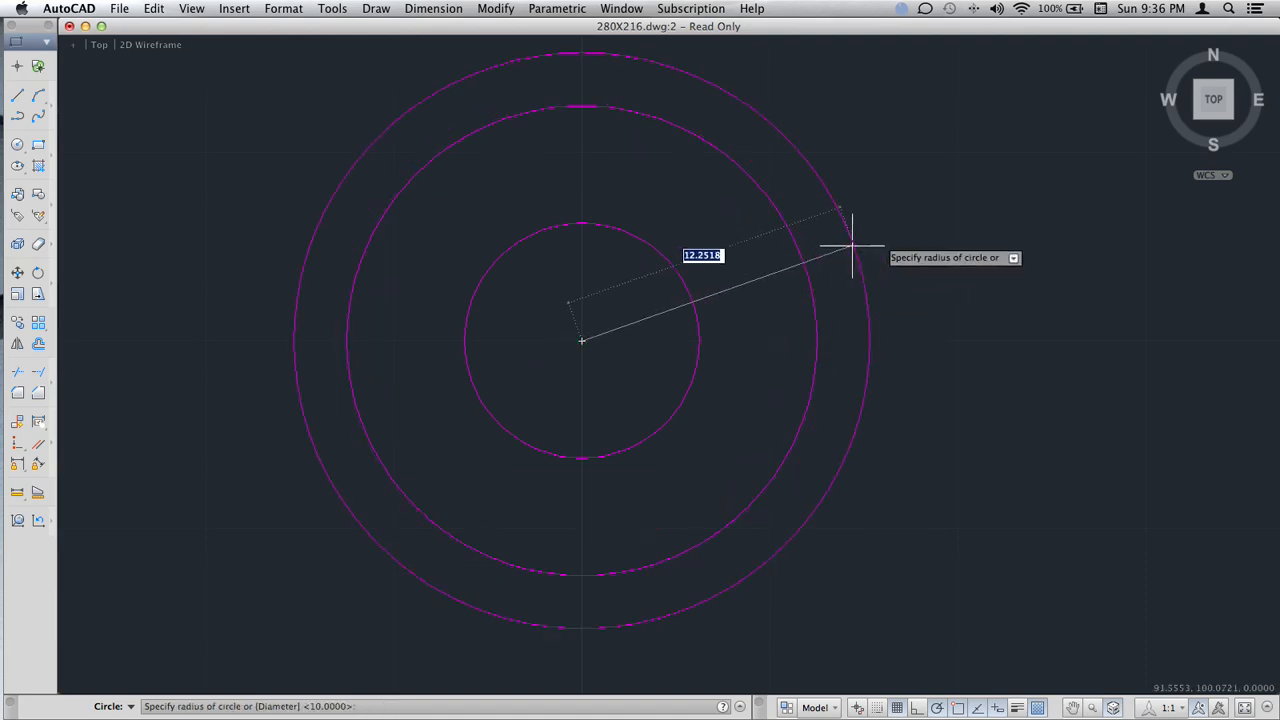
pyautogui.write('20')
pyautogui.press('Return')
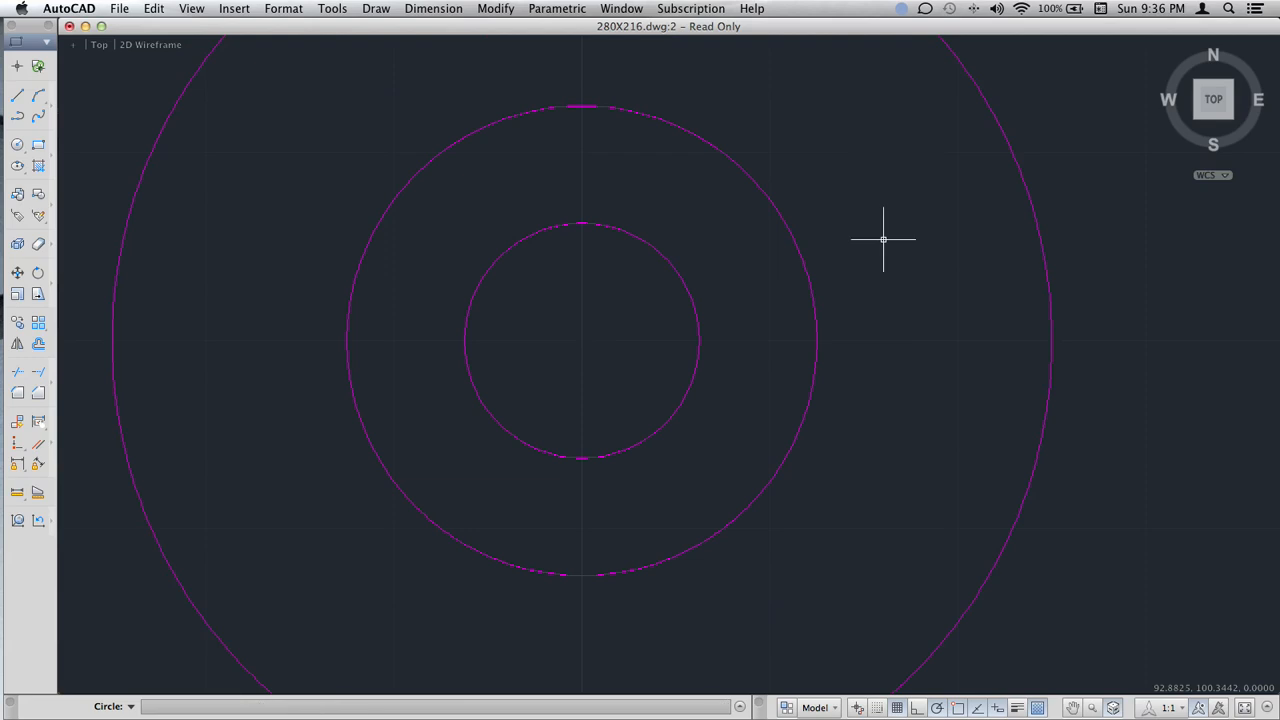
# - Draw a horizontal line from the circles' common centre rightward, extending well past the outer circle
pyautogui.scroll(-2, 883, 240)
pyautogui.scroll(-2, 883, 240)
pyautogui.moveTo(995, 245); pyautogui.dragTo(866, 293, button='middle')
pyautogui.scroll(-4, 850, 286)
pyautogui.moveTo(957, 286)
pyautogui.mouseDown(button='middle')
pyautogui.moveTo(757, 294)
pyautogui.moveTo(628, 320)
pyautogui.mouseUp(button='middle')
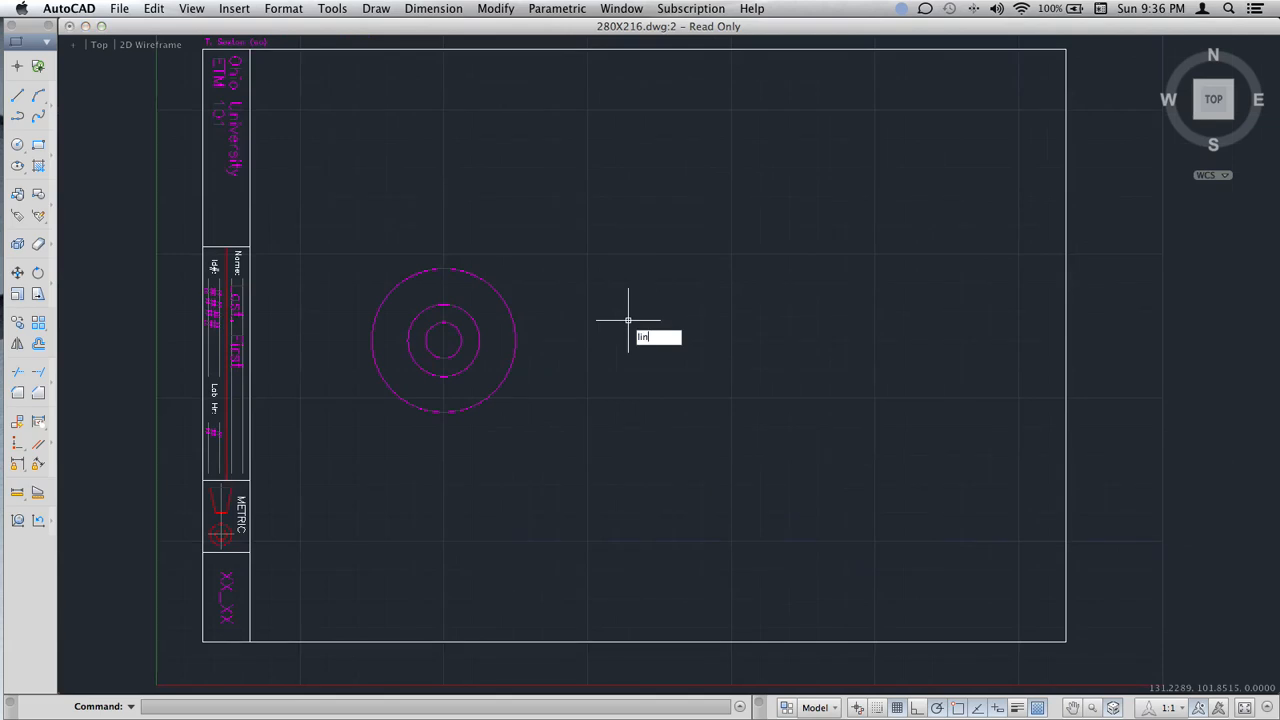
pyautogui.write('e')
pyautogui.press('Return')
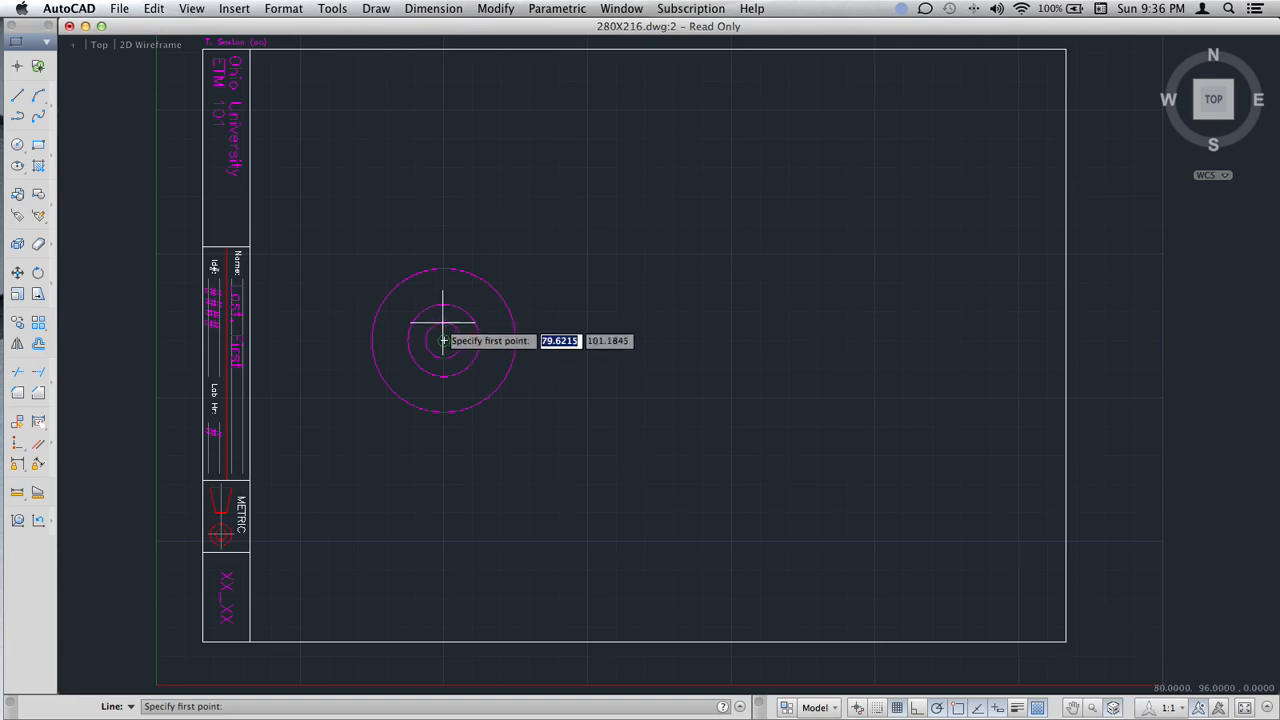
pyautogui.scroll(6, 443, 341)
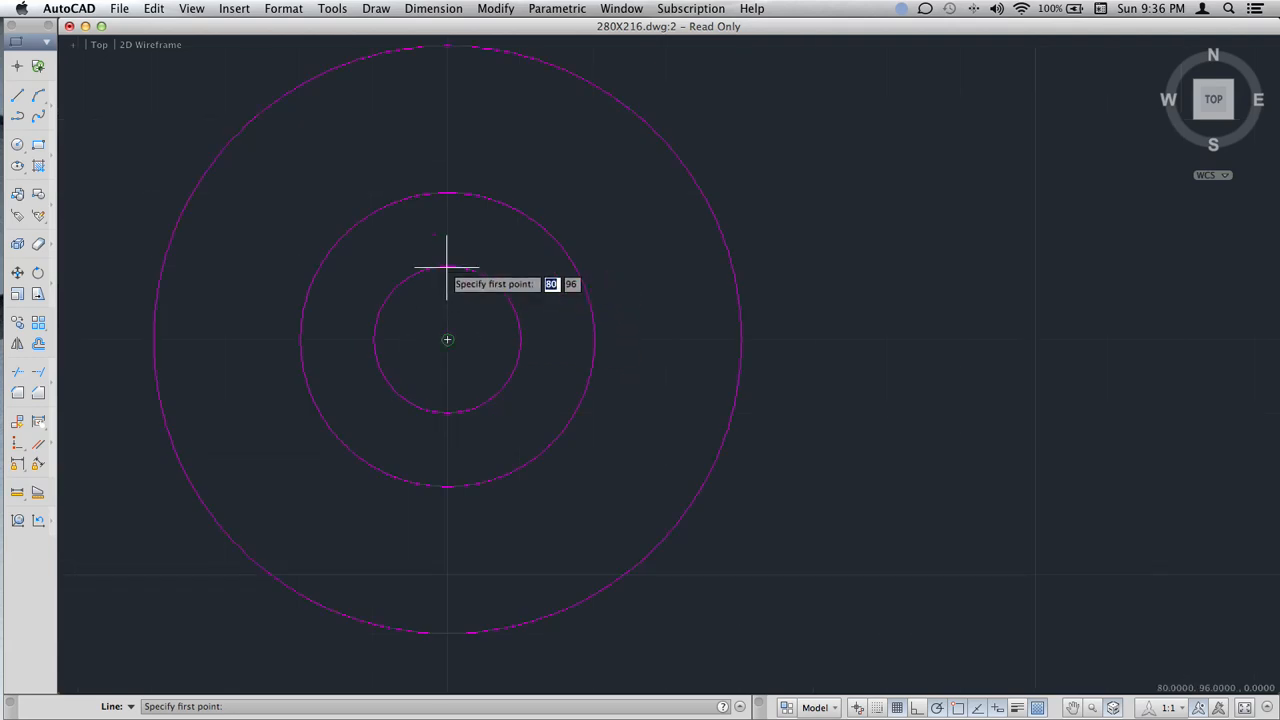
pyautogui.click(448, 340)
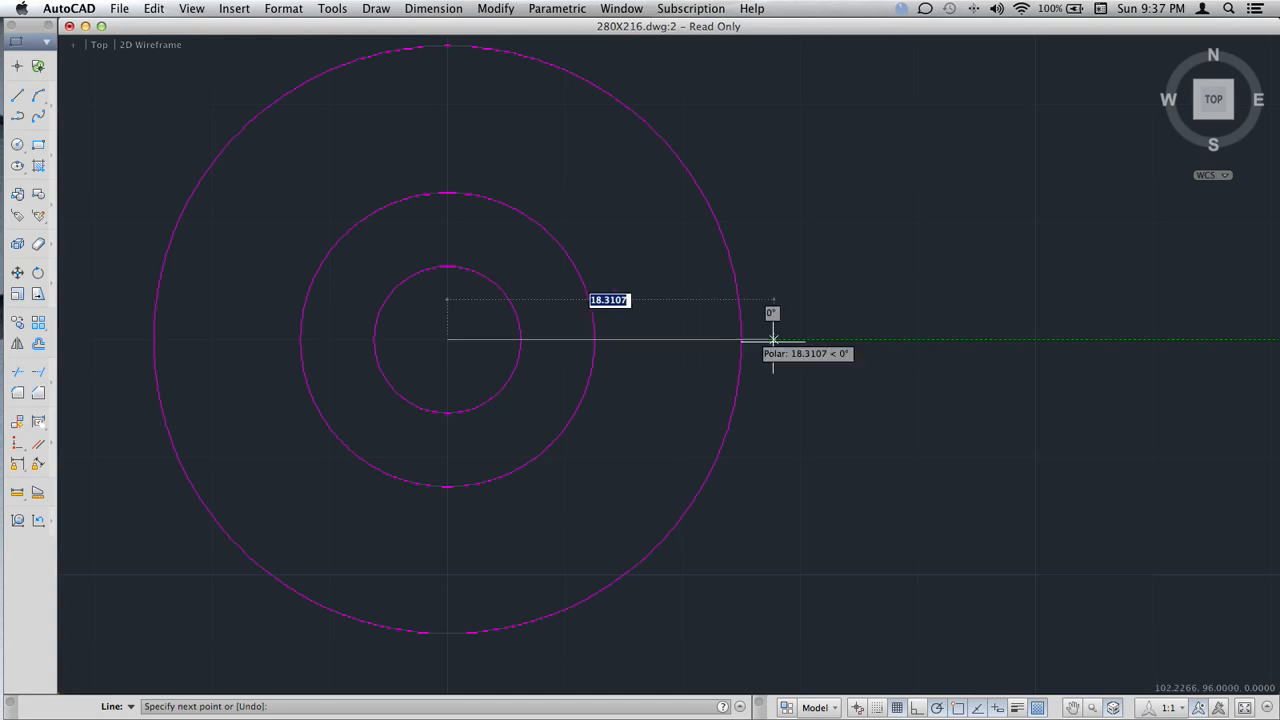
pyautogui.scroll(4, 770, 330)
pyautogui.scroll(-6, 770, 330)
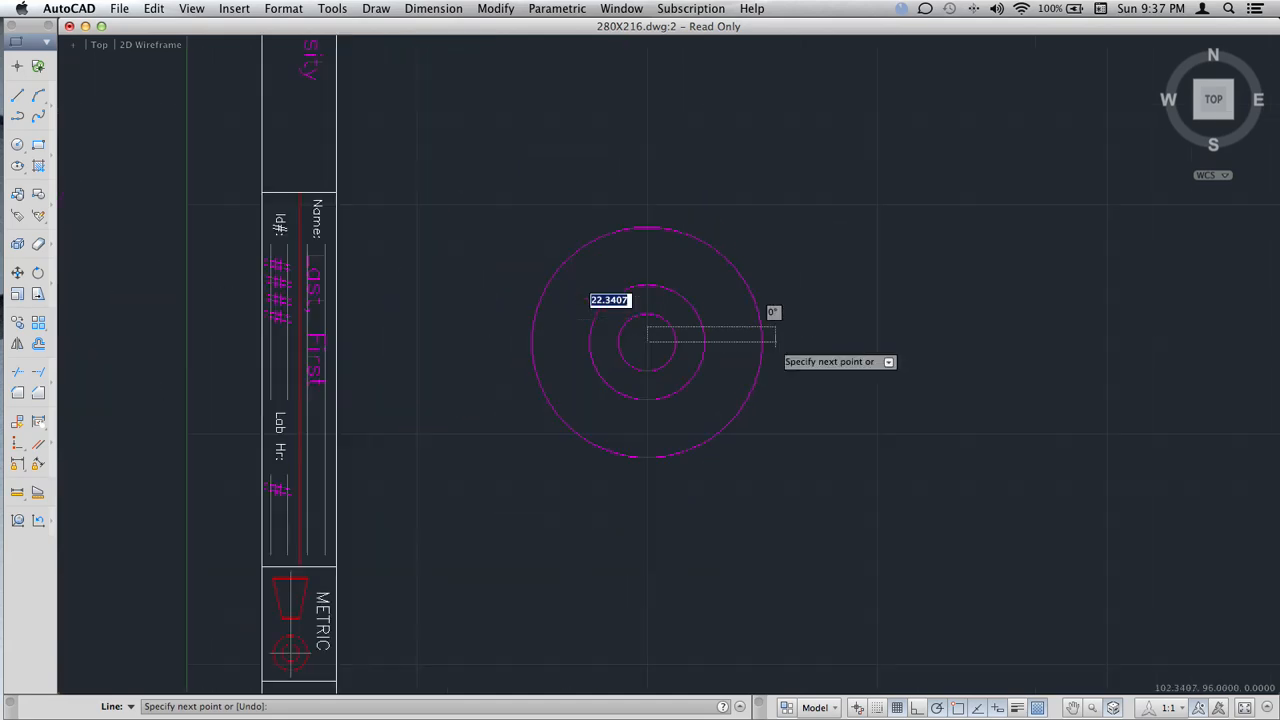
pyautogui.click(1066, 343)
pyautogui.press('Escape')
# - Draw a horizontal line from the circles' common centre leftward to a point just beyond the outer circle
pyautogui.scroll(5, 736, 349)
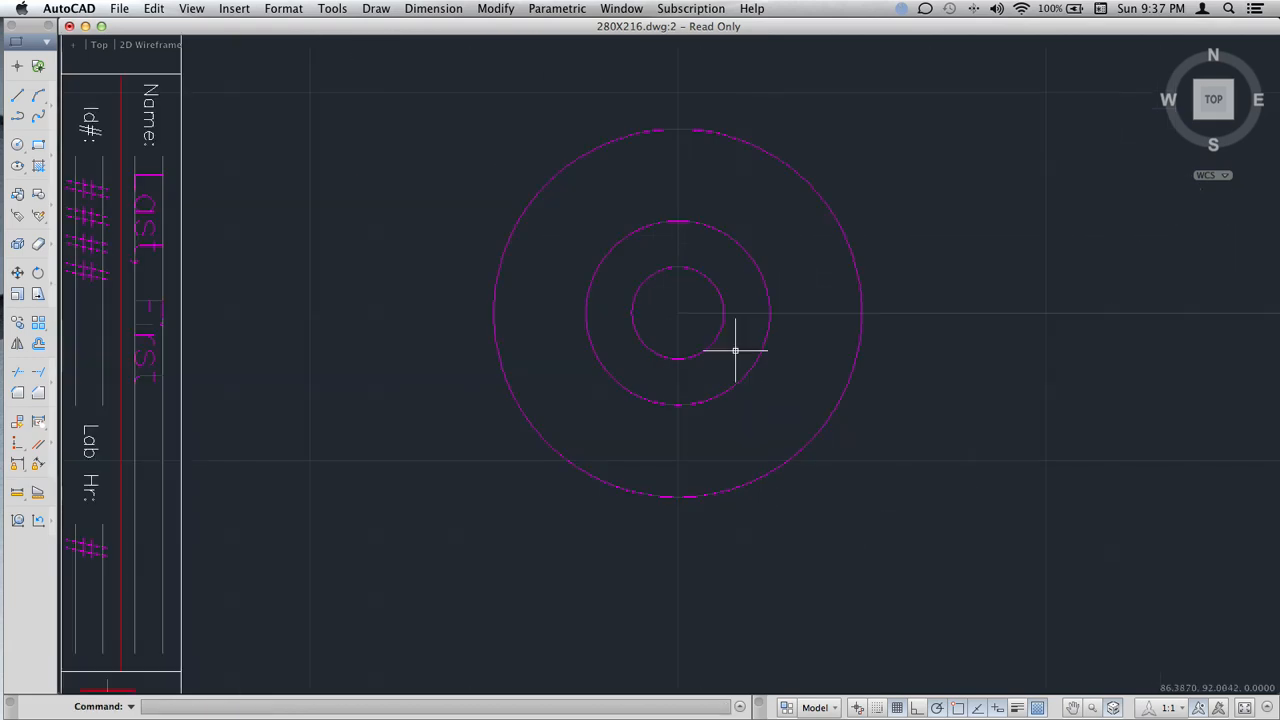
pyautogui.write('line')
pyautogui.press('Return')
pyautogui.click(677, 313)
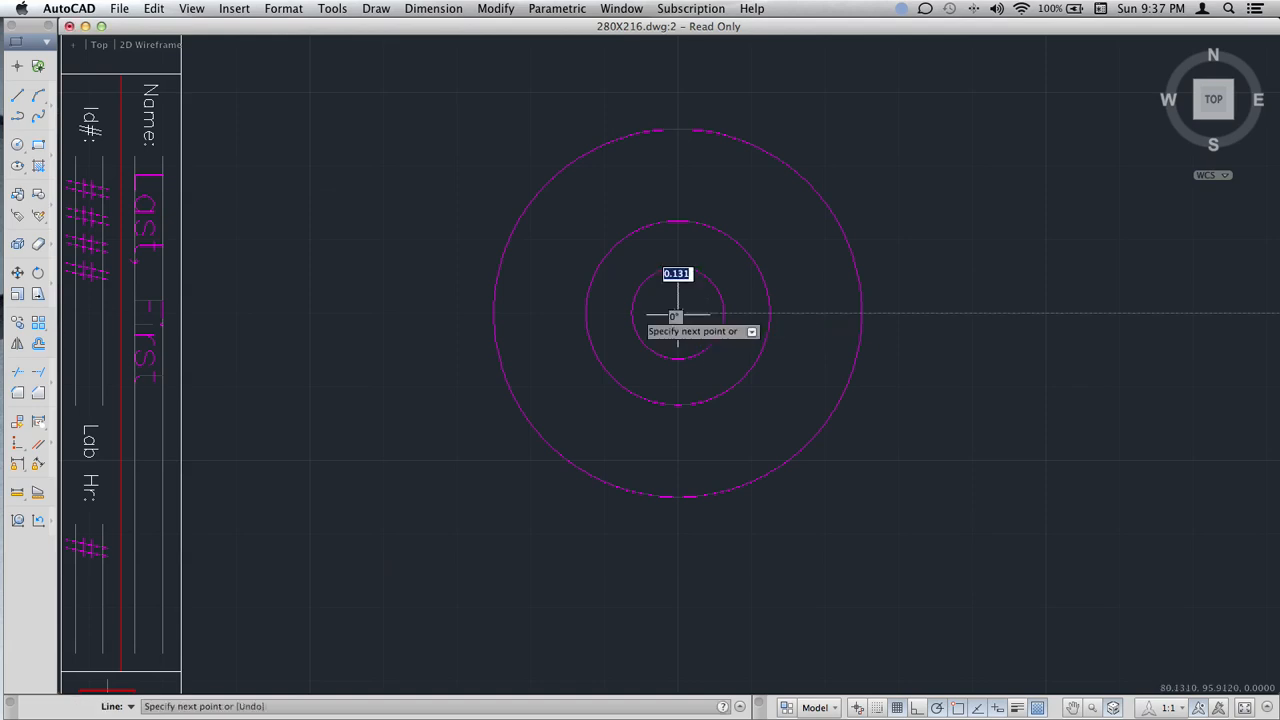
pyautogui.click(407, 313)
pyautogui.press('Return')
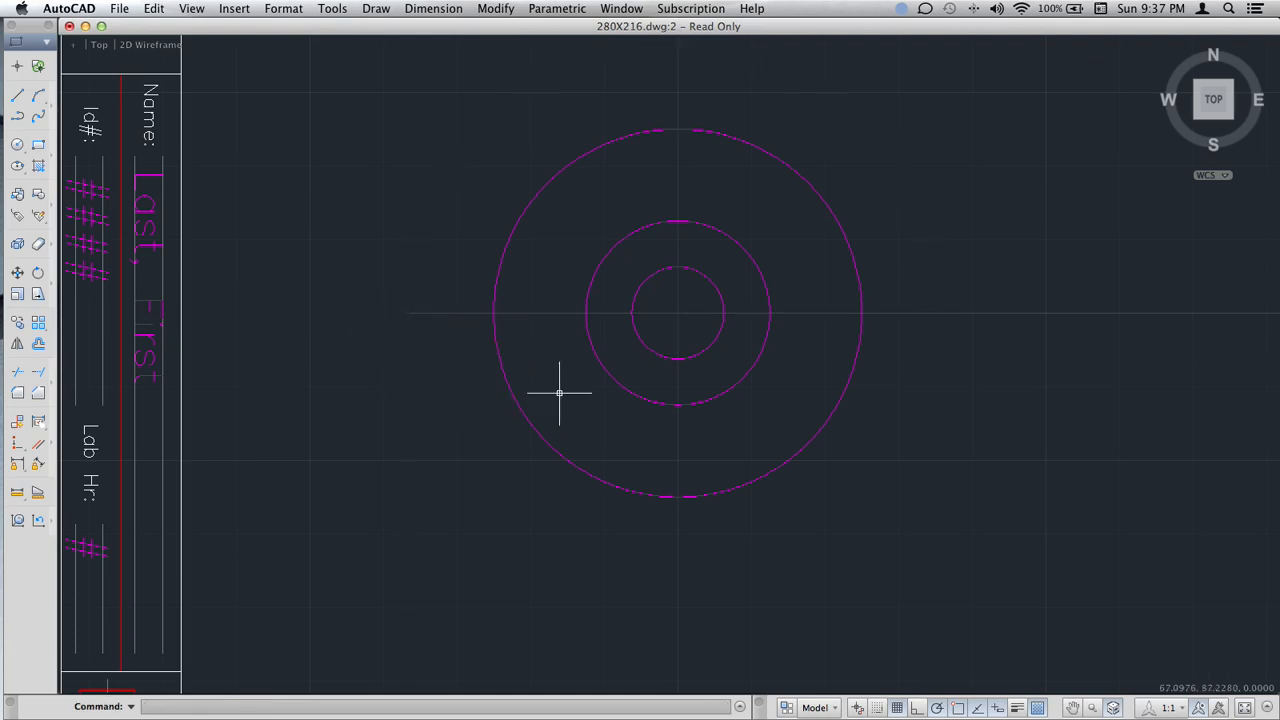
# - Draw a vertical centre line from the circles' centre up to about 80,121.5, then straight down past the bottom of the outer circle
pyautogui.press('Return')
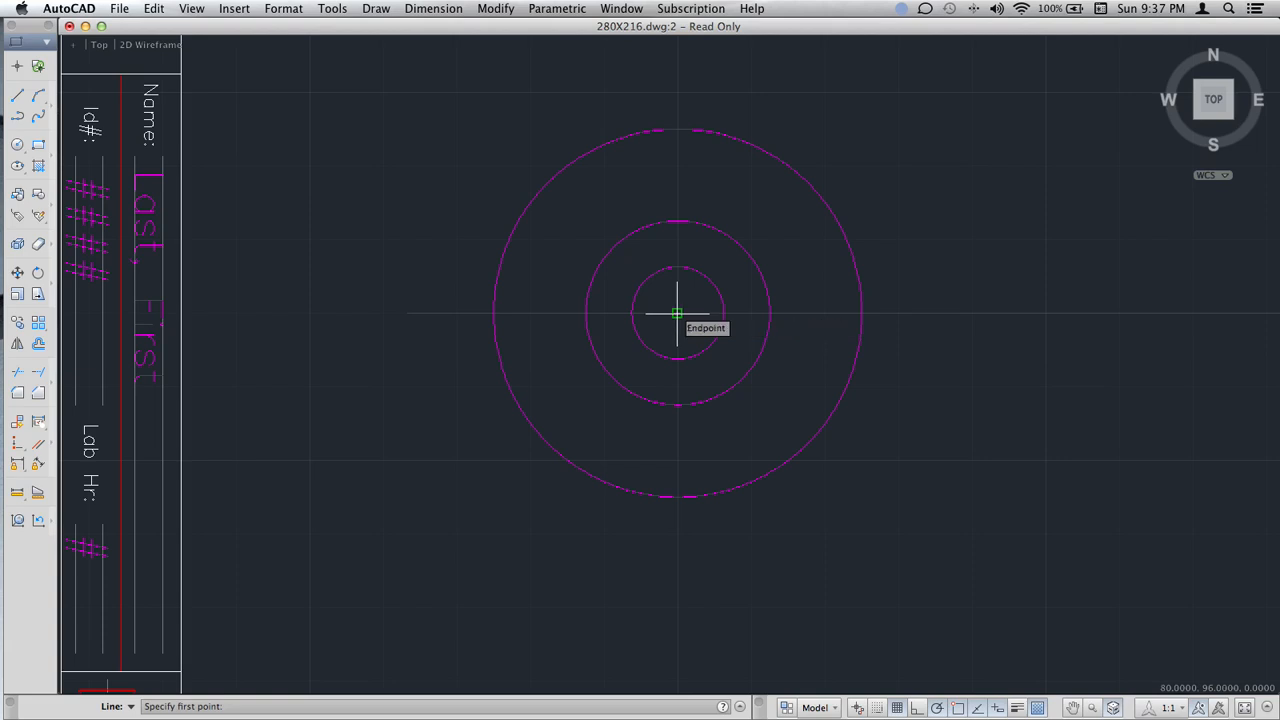
pyautogui.click(677, 314)
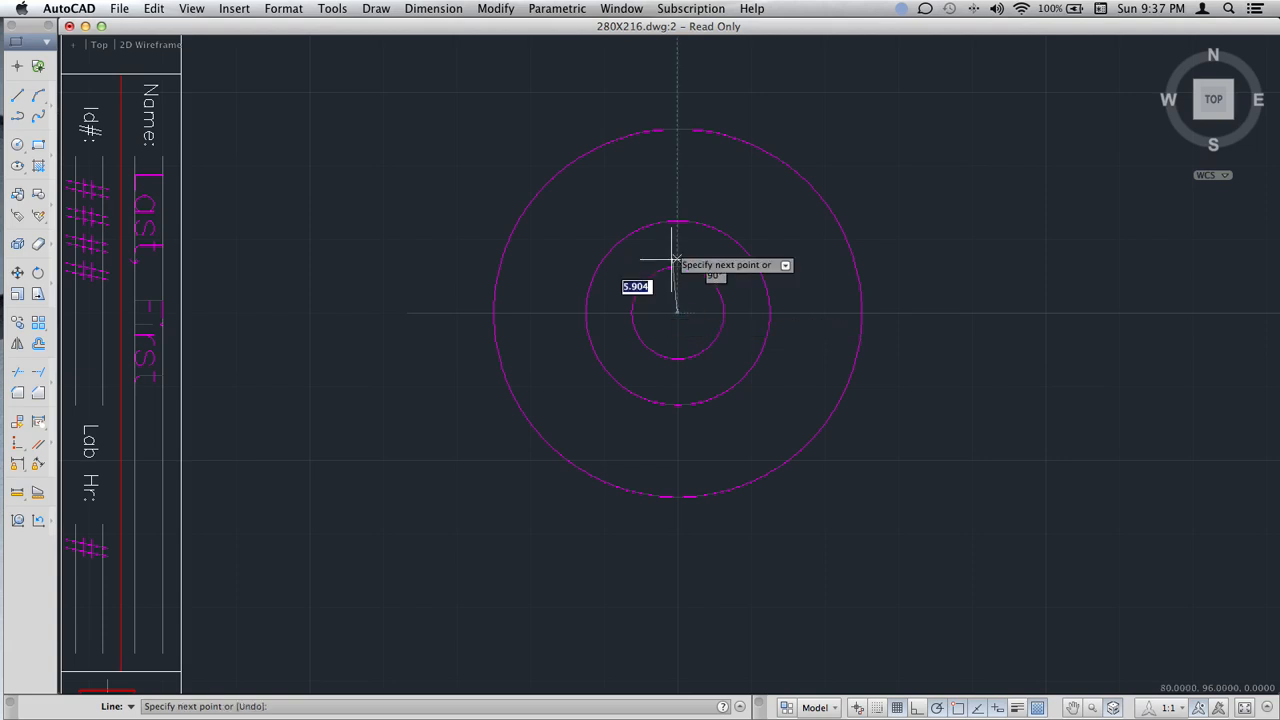
pyautogui.click(677, 78)
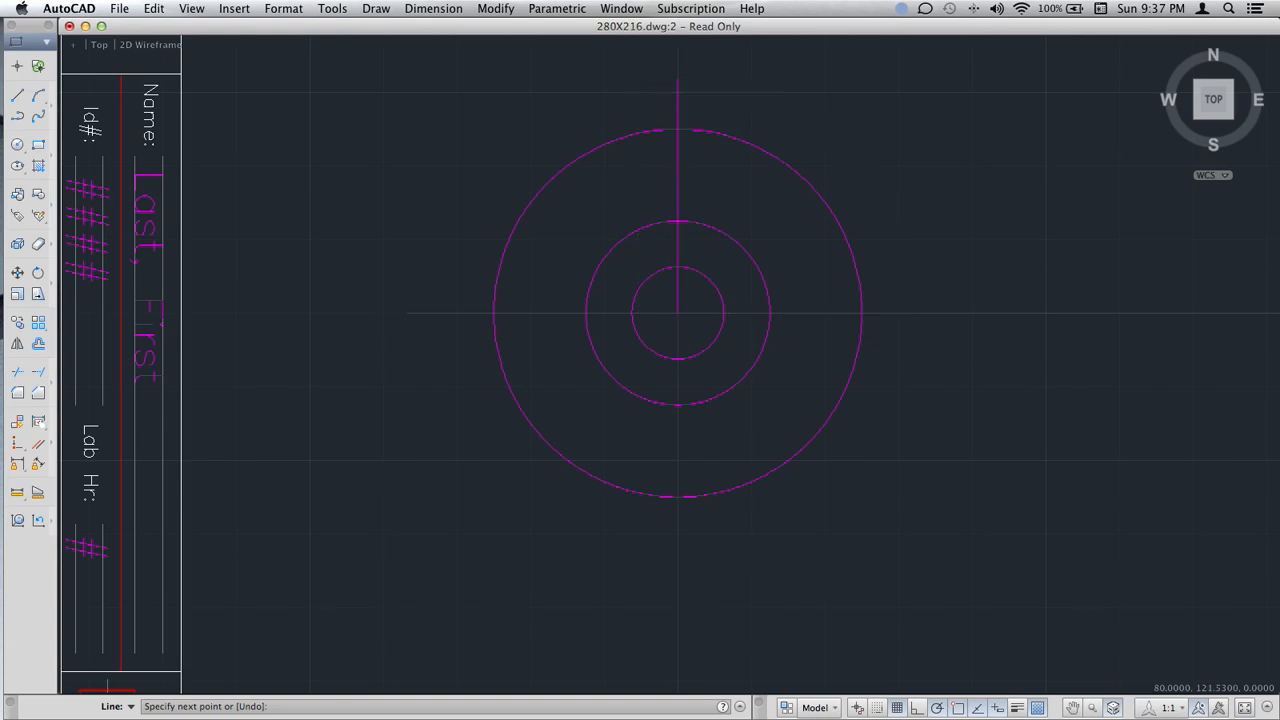
pyautogui.click(677, 547)
pyautogui.press('Return')
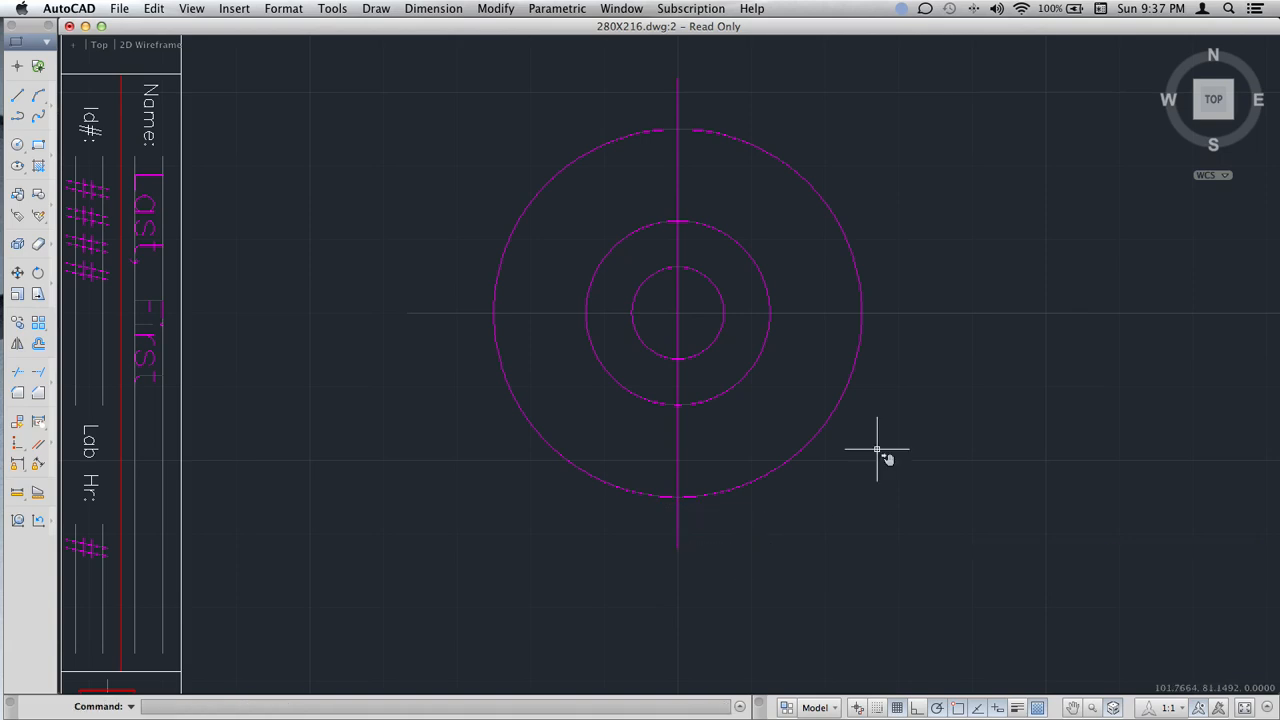
pyautogui.hscroll(5, 723, 491)
pyautogui.scroll(-4, 653, 497)
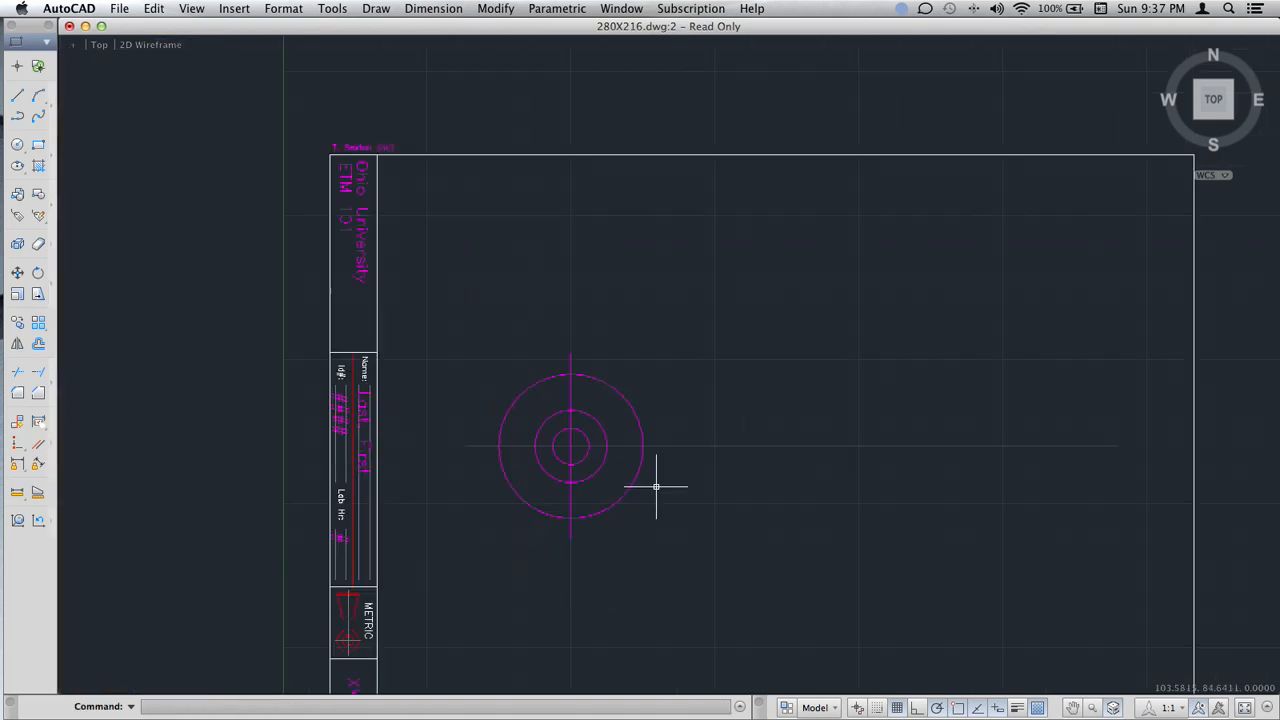
pyautogui.write('co')
pyautogui.press('Return')
pyautogui.click(640, 388)
pyautogui.click(611, 417)
pyautogui.click(604, 419)
pyautogui.click(594, 428)
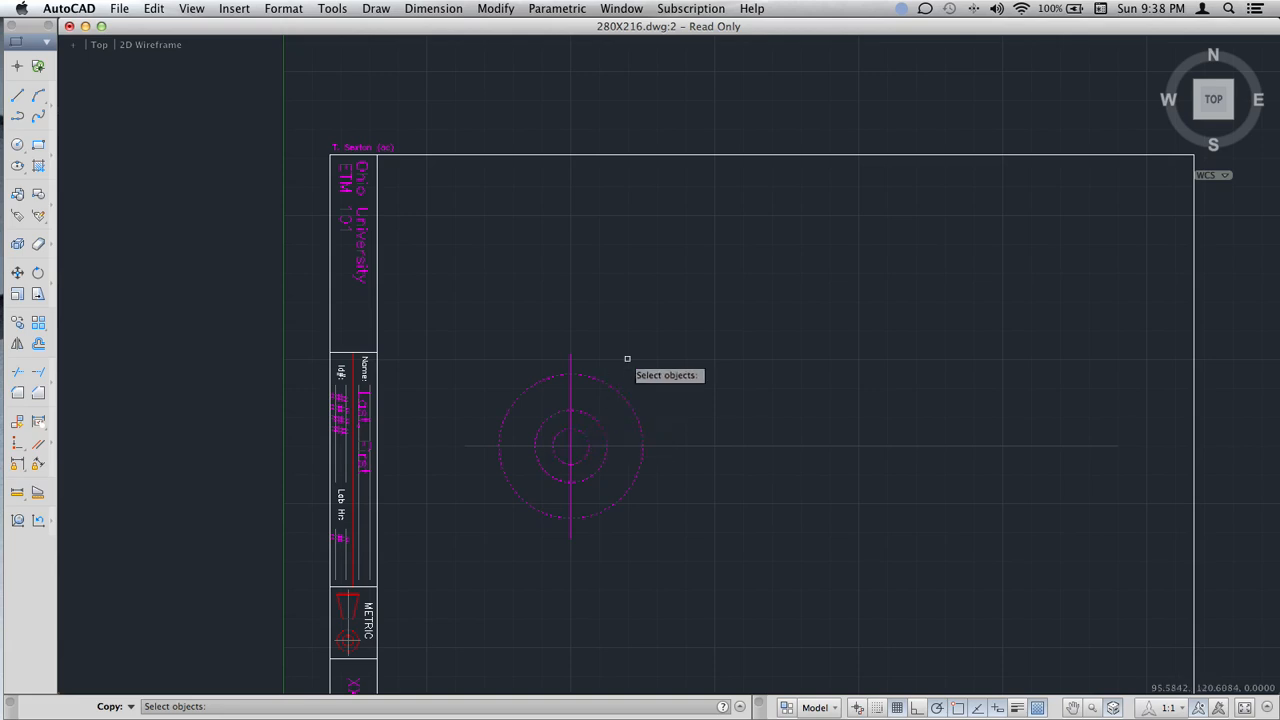
pyautogui.press('Return')
pyautogui.scroll(8, 600, 435)
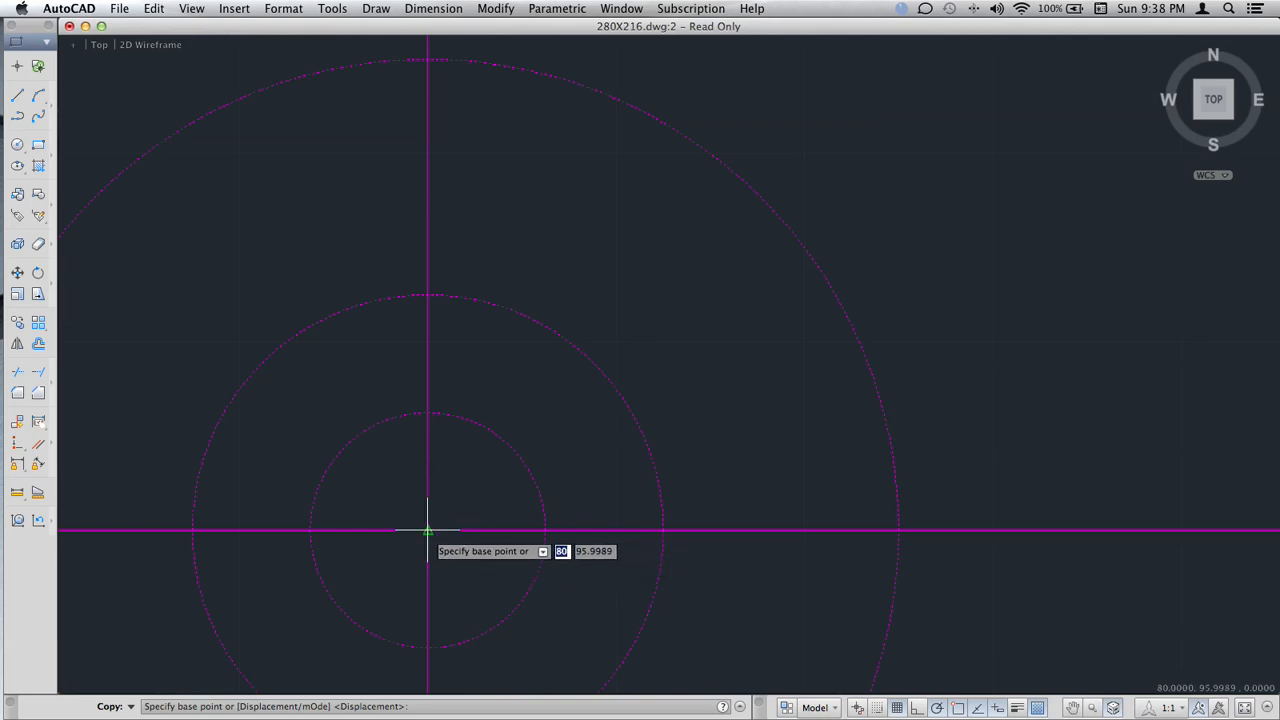
pyautogui.press('Escape')
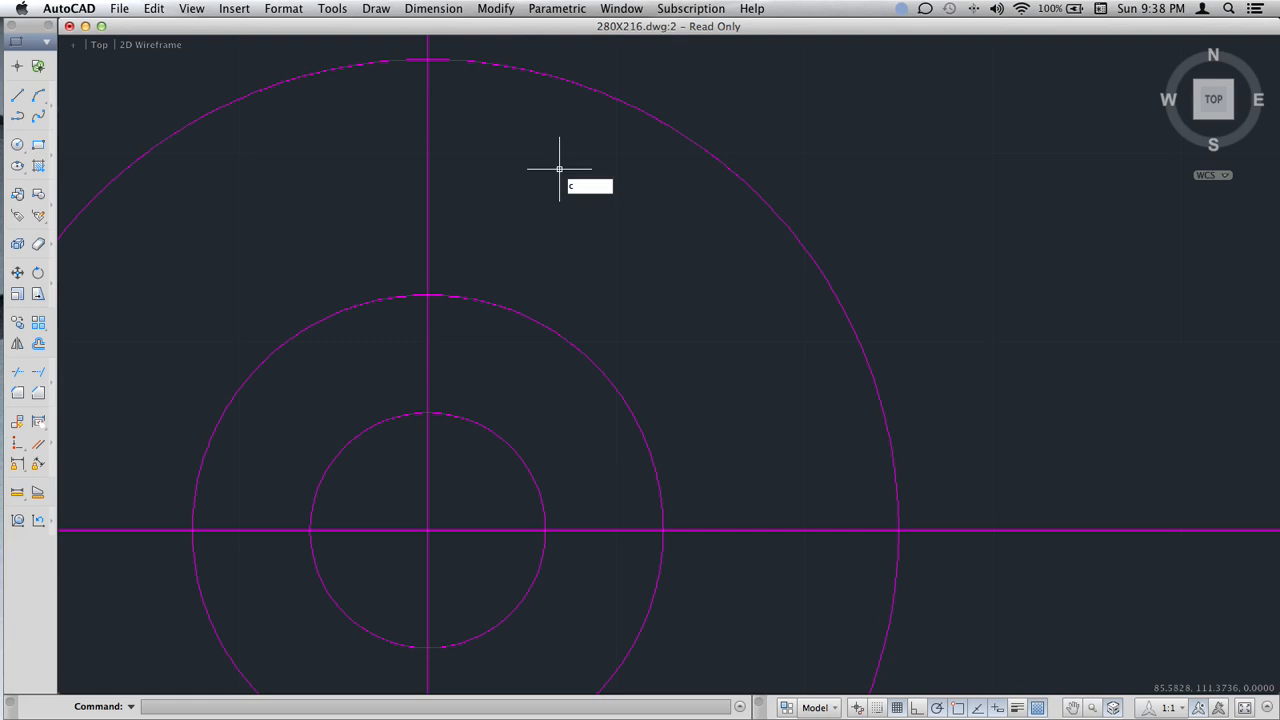
# - Copy the three concentric circles and their vertical centre line 60 horizontally to the right, using the circle centre as base point
pyautogui.press('Return')
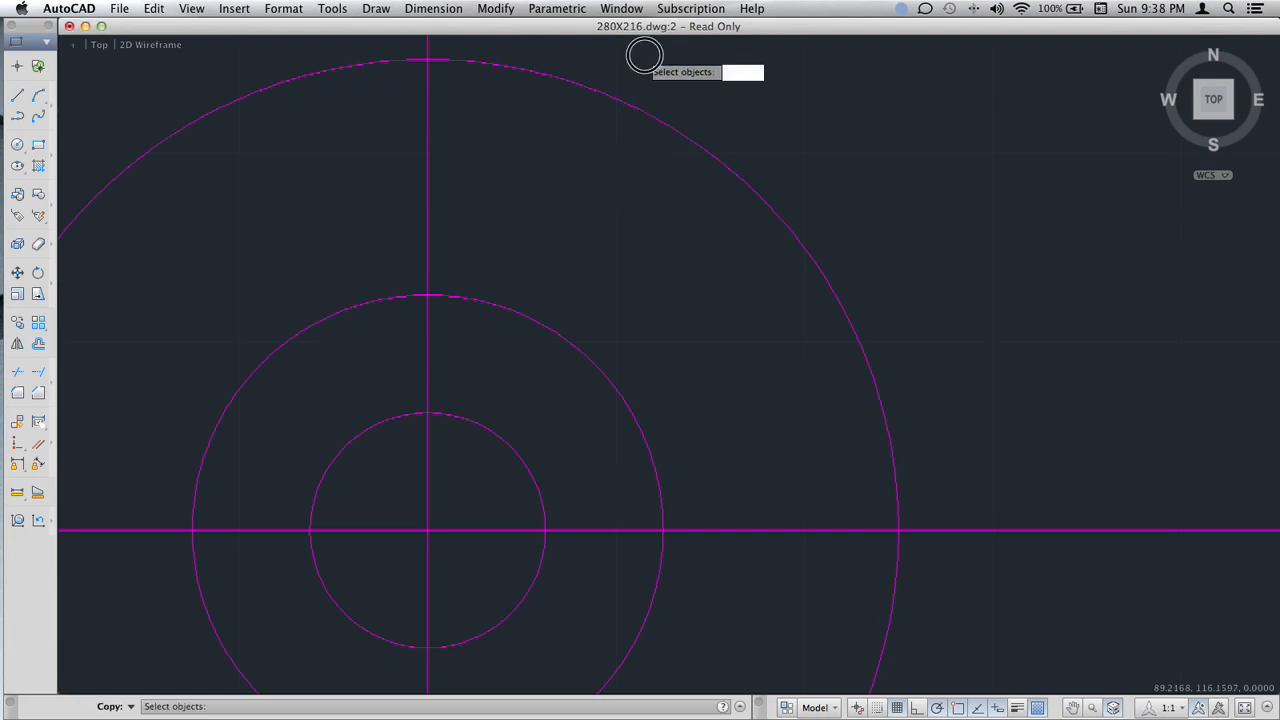
pyautogui.click(645, 56)
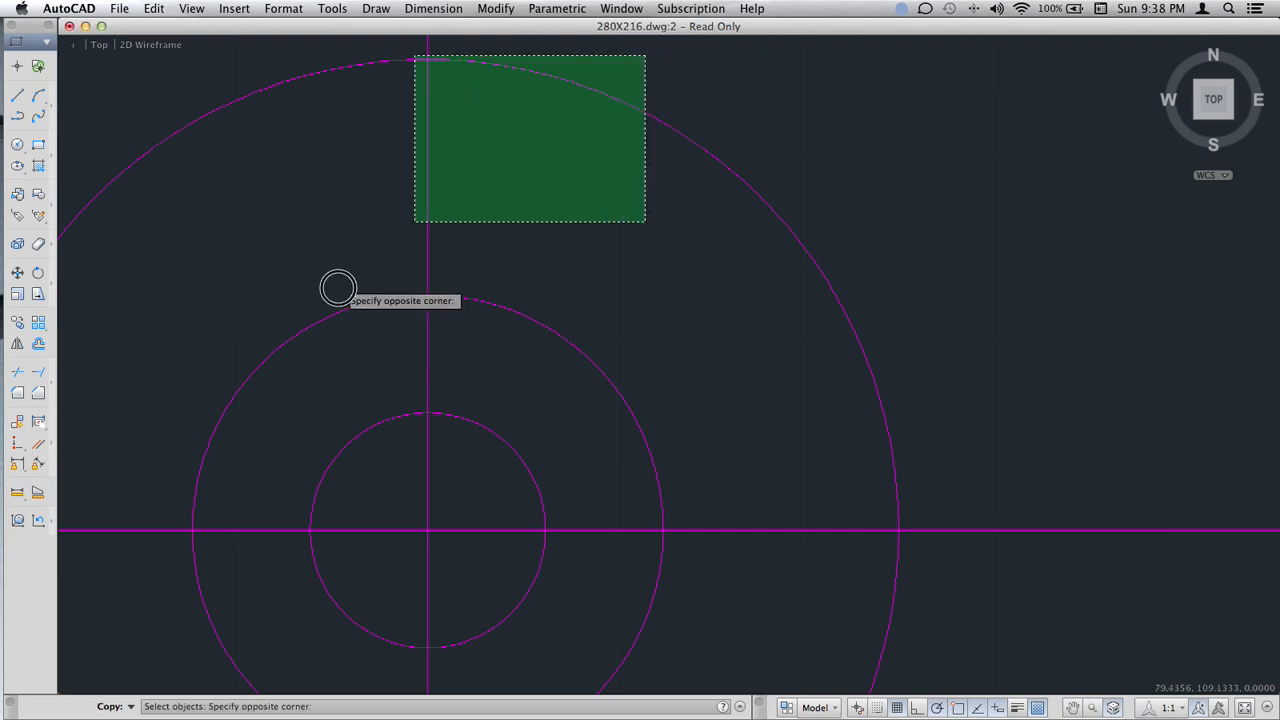
pyautogui.click(240, 451)
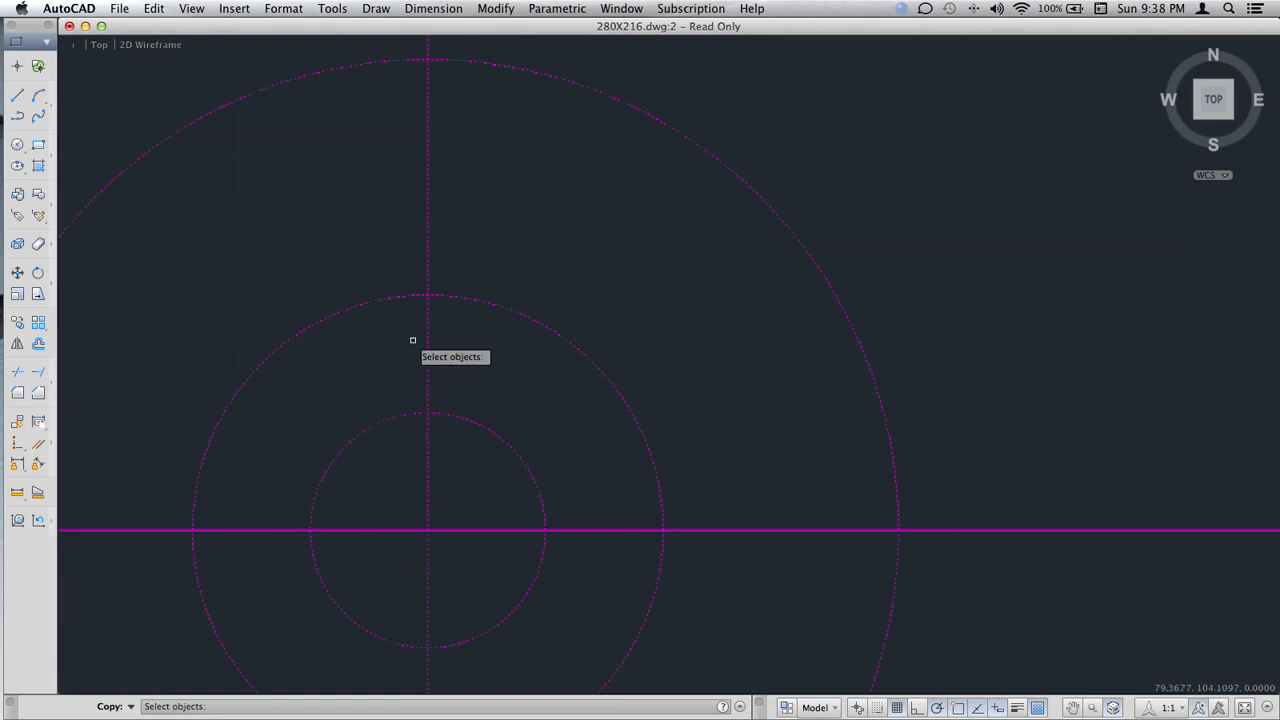
pyautogui.press('Return')
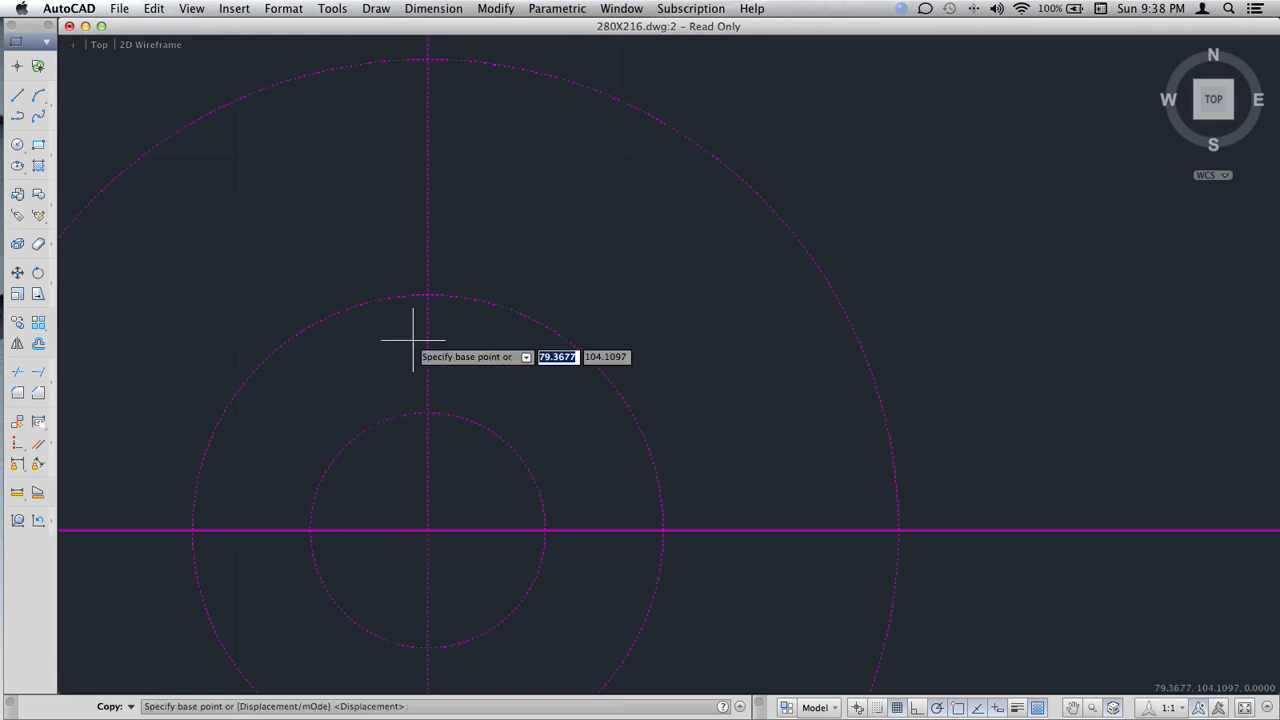
pyautogui.click(428, 530)
pyautogui.scroll(-2, 600, 528)
pyautogui.scroll(2, 529, 523)
pyautogui.scroll(-3, 523, 517)
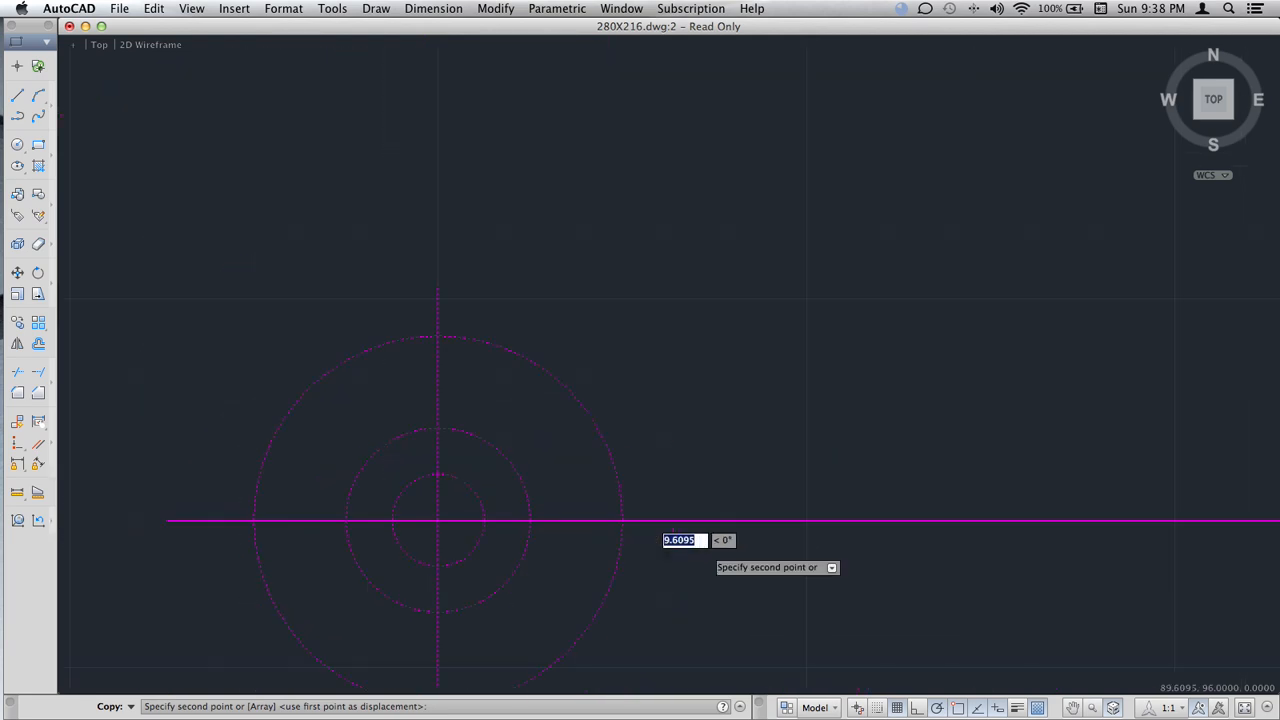
pyautogui.scroll(-2, 790, 550)
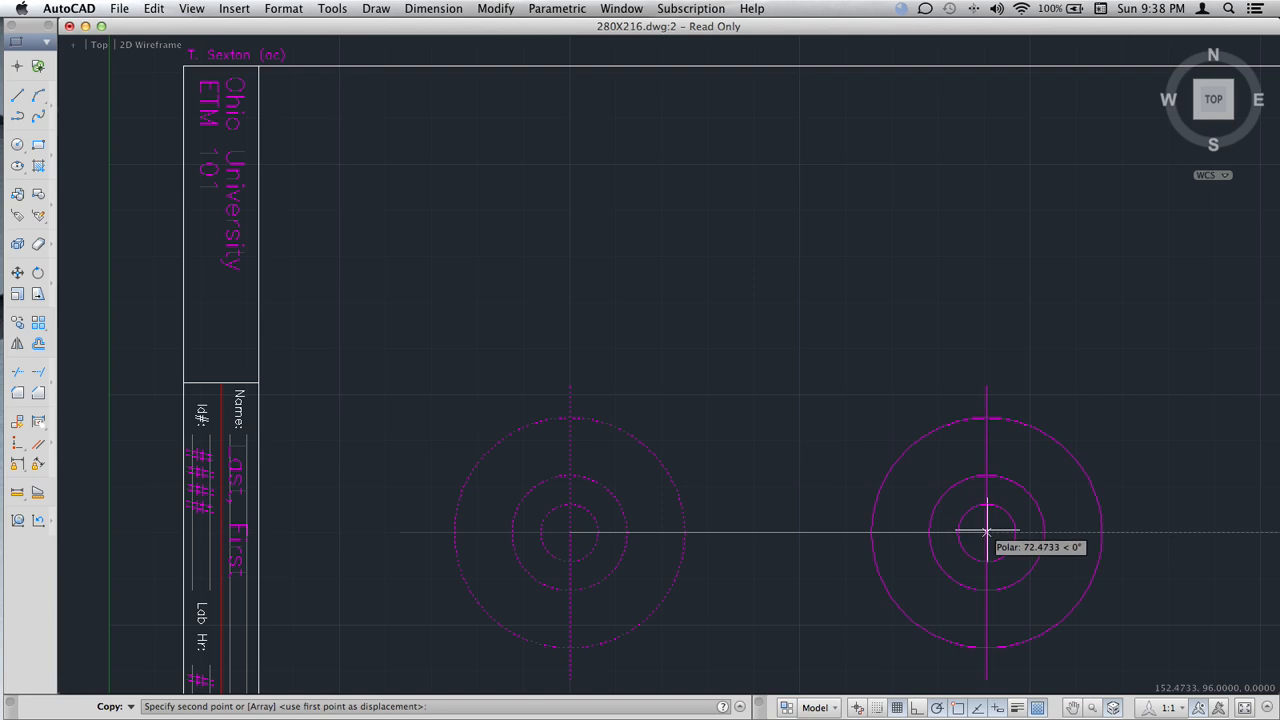
pyautogui.scroll(2, 990, 532)
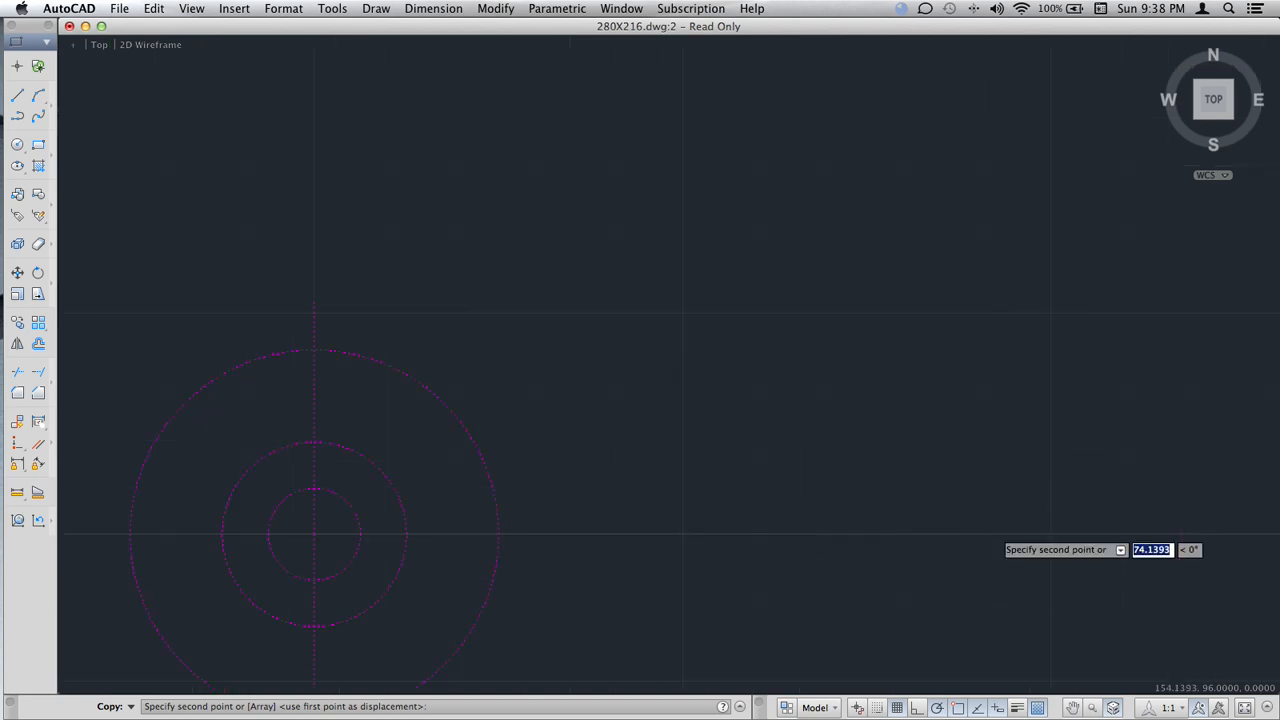
pyautogui.scroll(3, 996, 540)
pyautogui.scroll(-2, 997, 532)
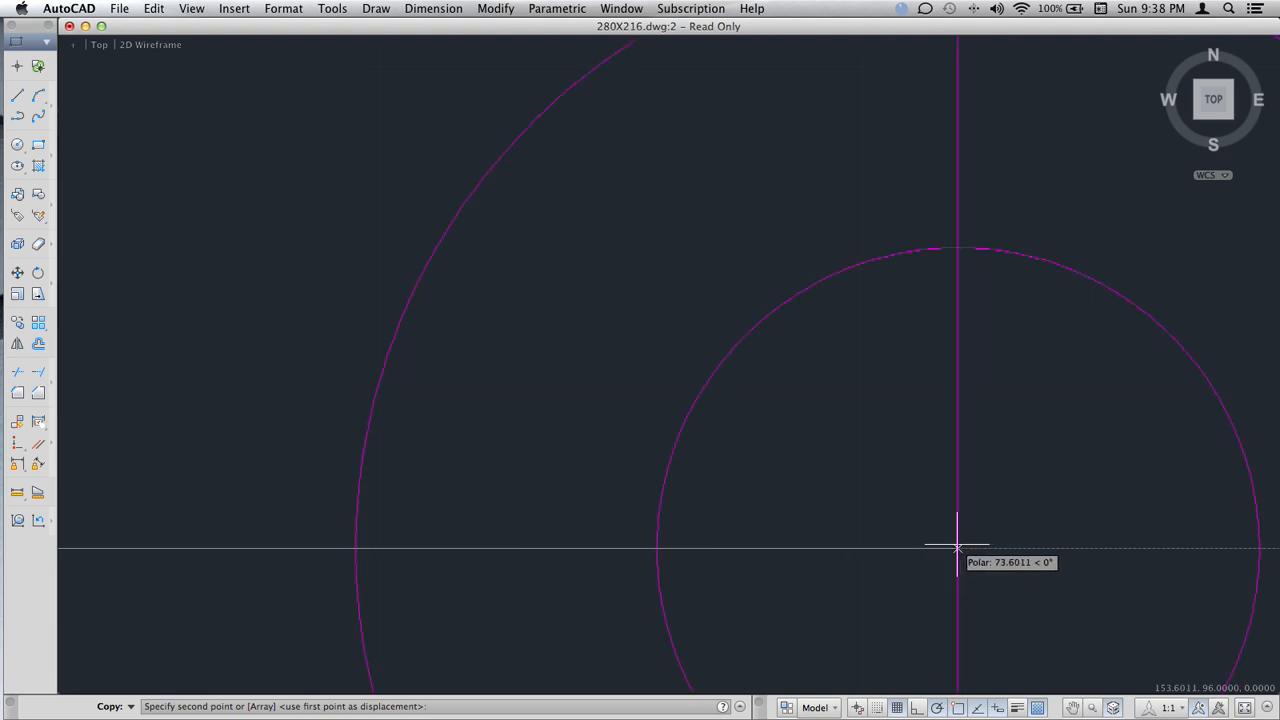
pyautogui.write('60')
pyautogui.press('Return')
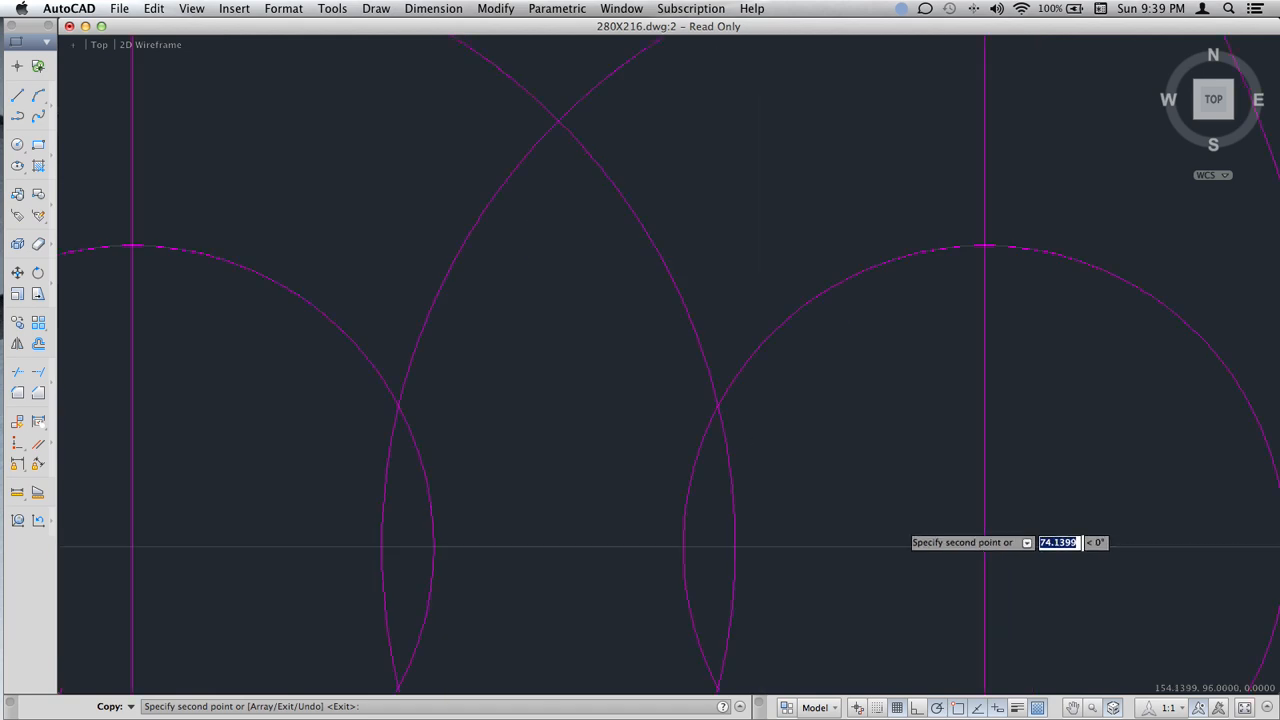
pyautogui.scroll(6, 985, 545)
pyautogui.scroll(-7, 902, 536)
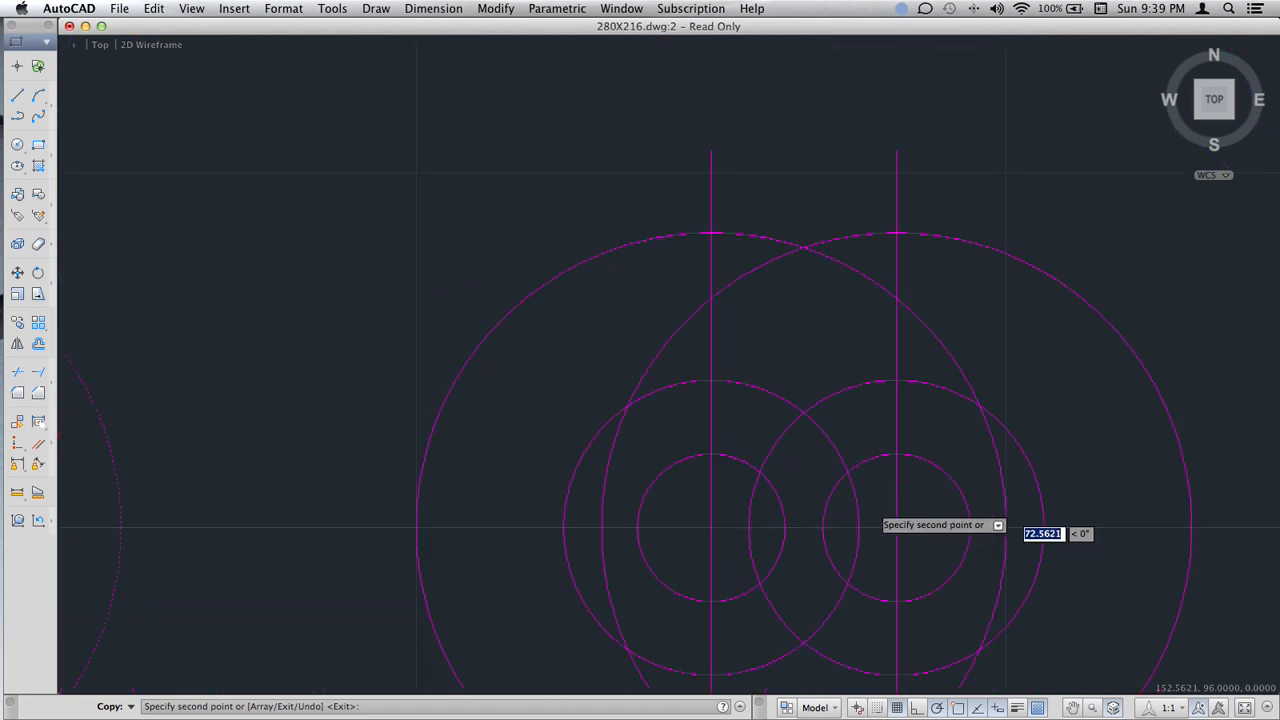
pyautogui.scroll(-3, 888, 520)
pyautogui.scroll(-3, 866, 503)
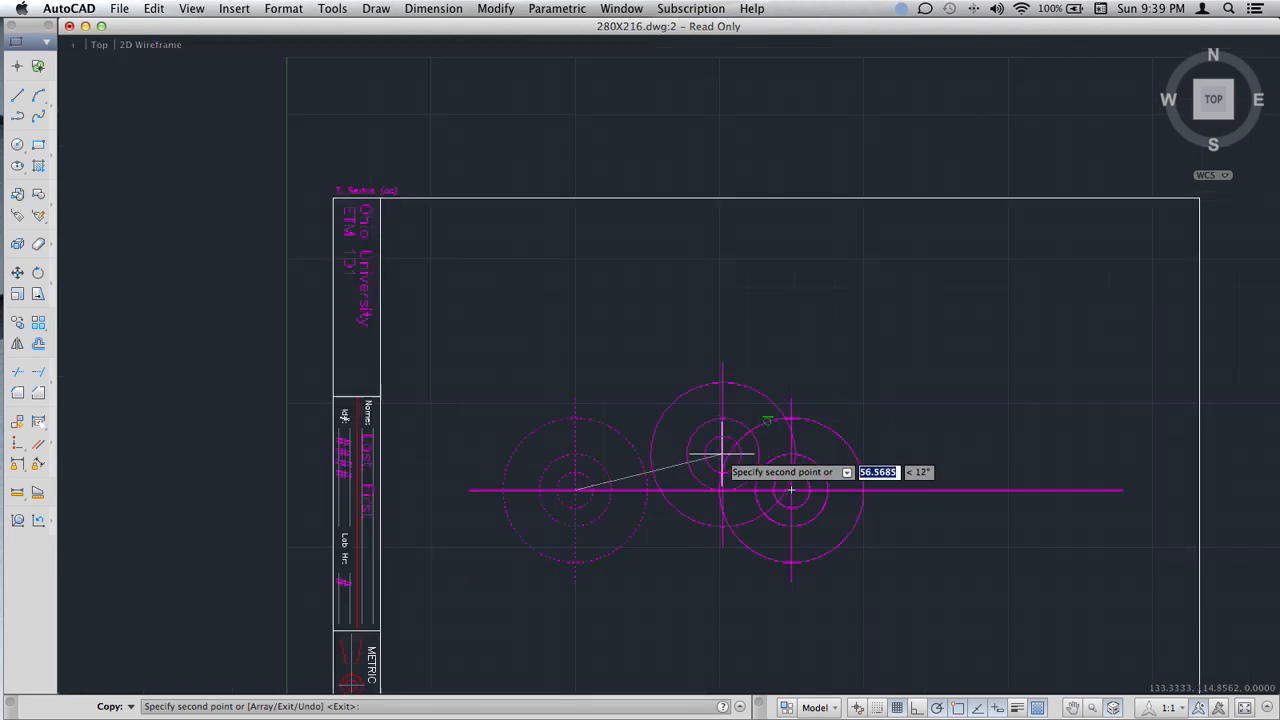
pyautogui.press('Escape')
# - Check the spacing between the upper ends of the two vertical centre lines with a temporary line
pyautogui.scroll(6, 720, 451)
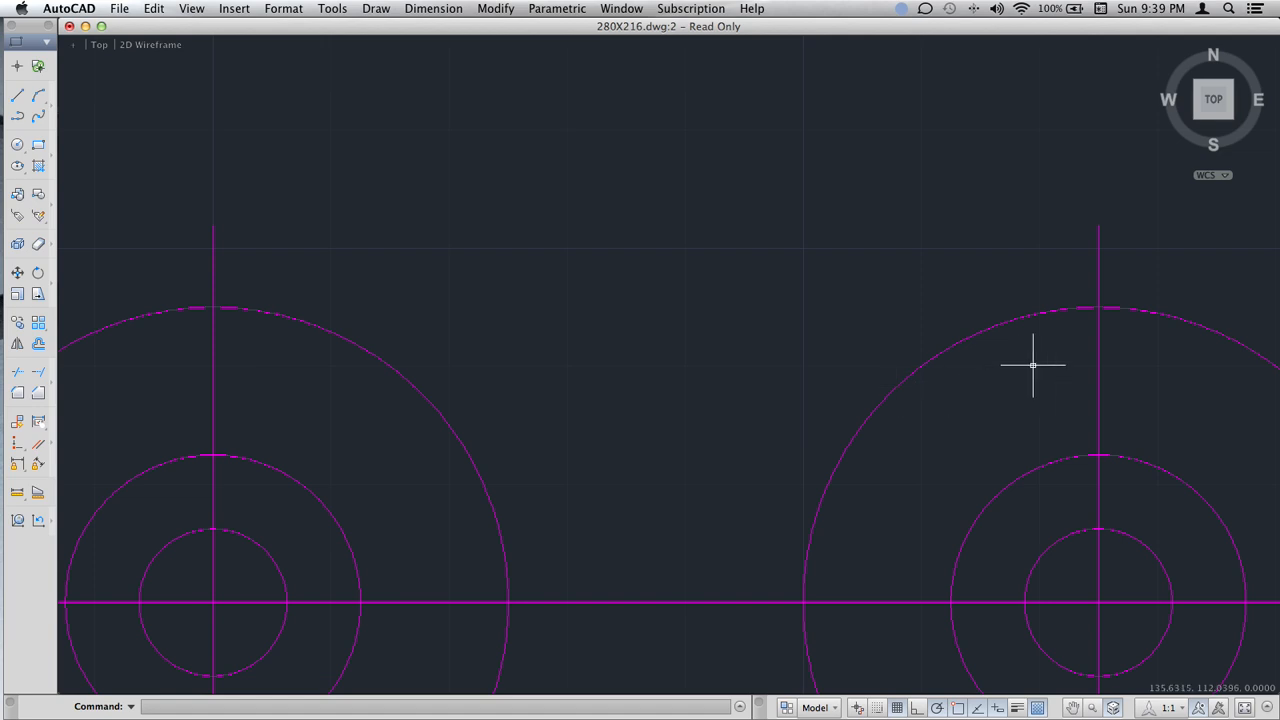
pyautogui.click(14, 94)
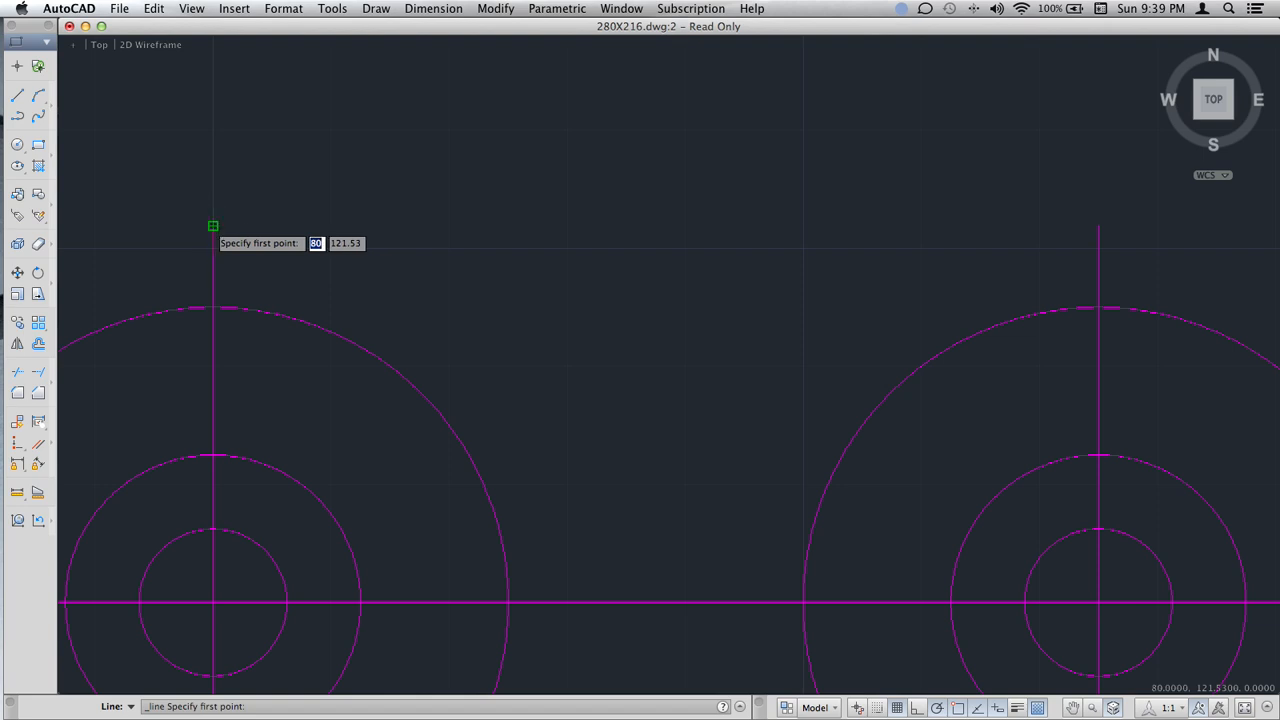
pyautogui.click(213, 226)
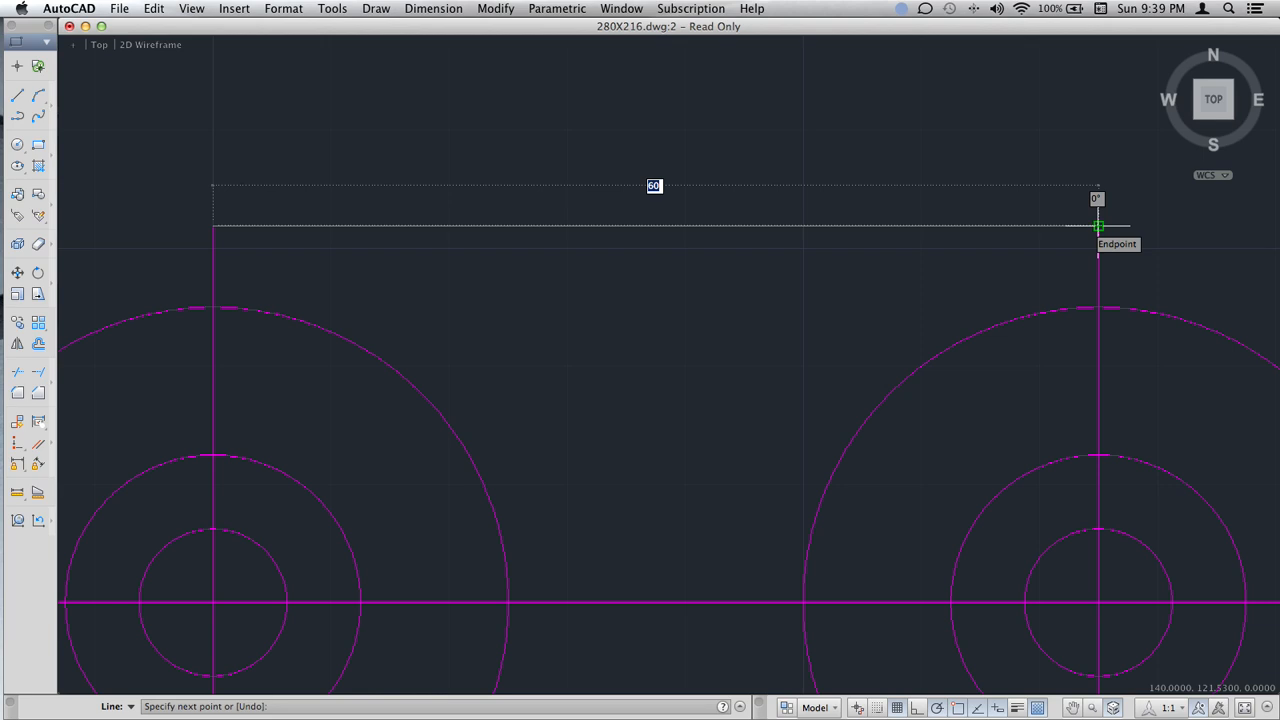
pyautogui.press('Escape')
# - Copy the second circle group's vertical centre line 30 to the right along the horizontal centre line, using the circle centre as base point
pyautogui.scroll(-5, 947, 287)
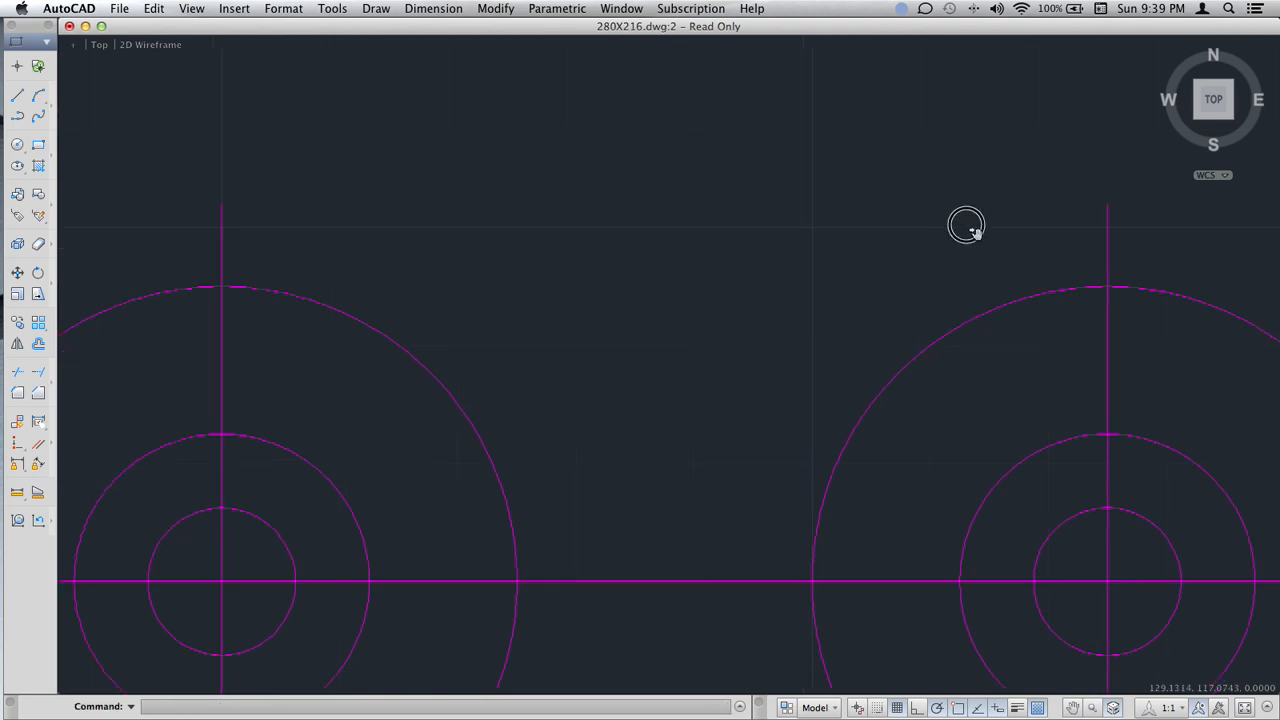
pyautogui.moveTo(894, 291); pyautogui.dragTo(597, 257, button='middle')
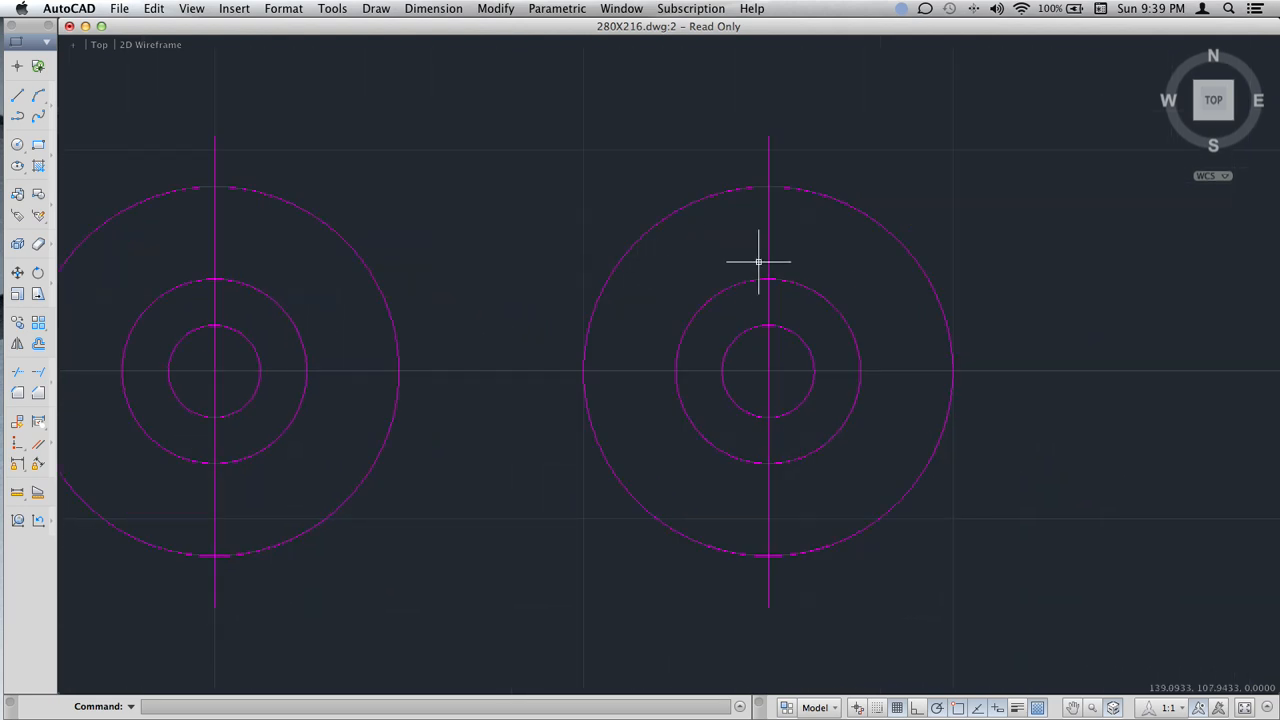
pyautogui.write('cop')
pyautogui.press('Return')
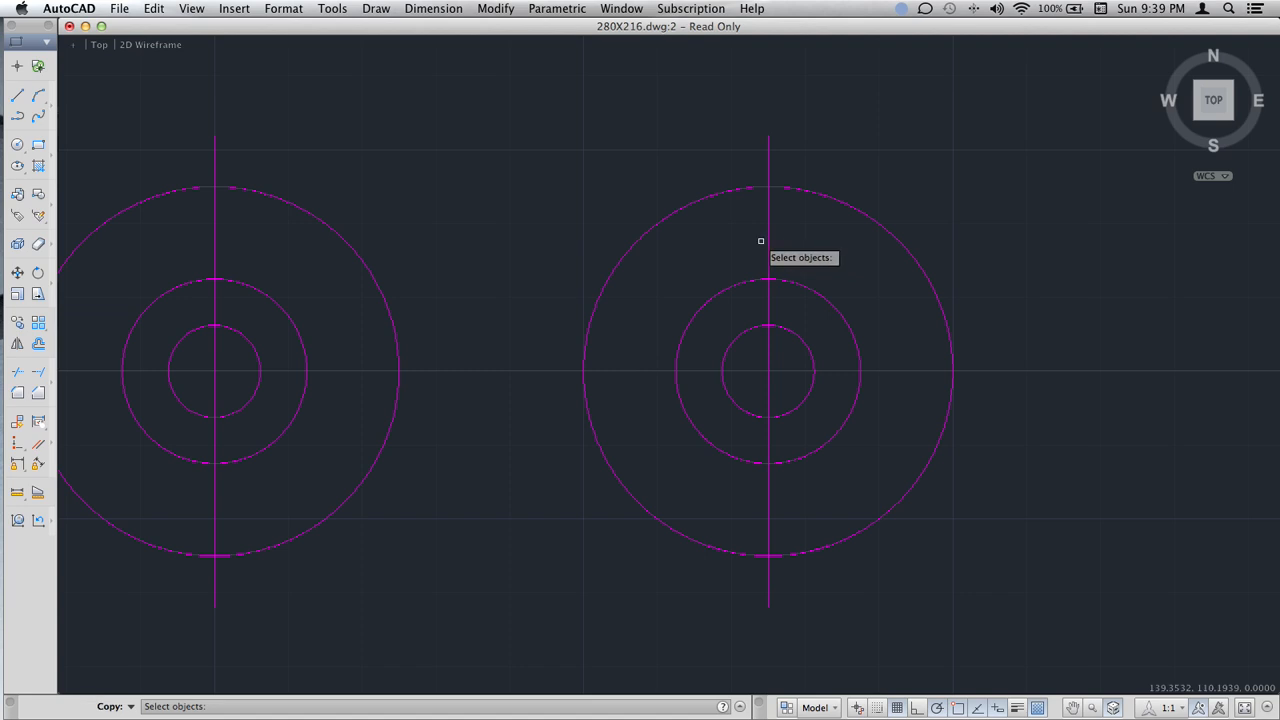
pyautogui.click(760, 241)
pyautogui.click(775, 251)
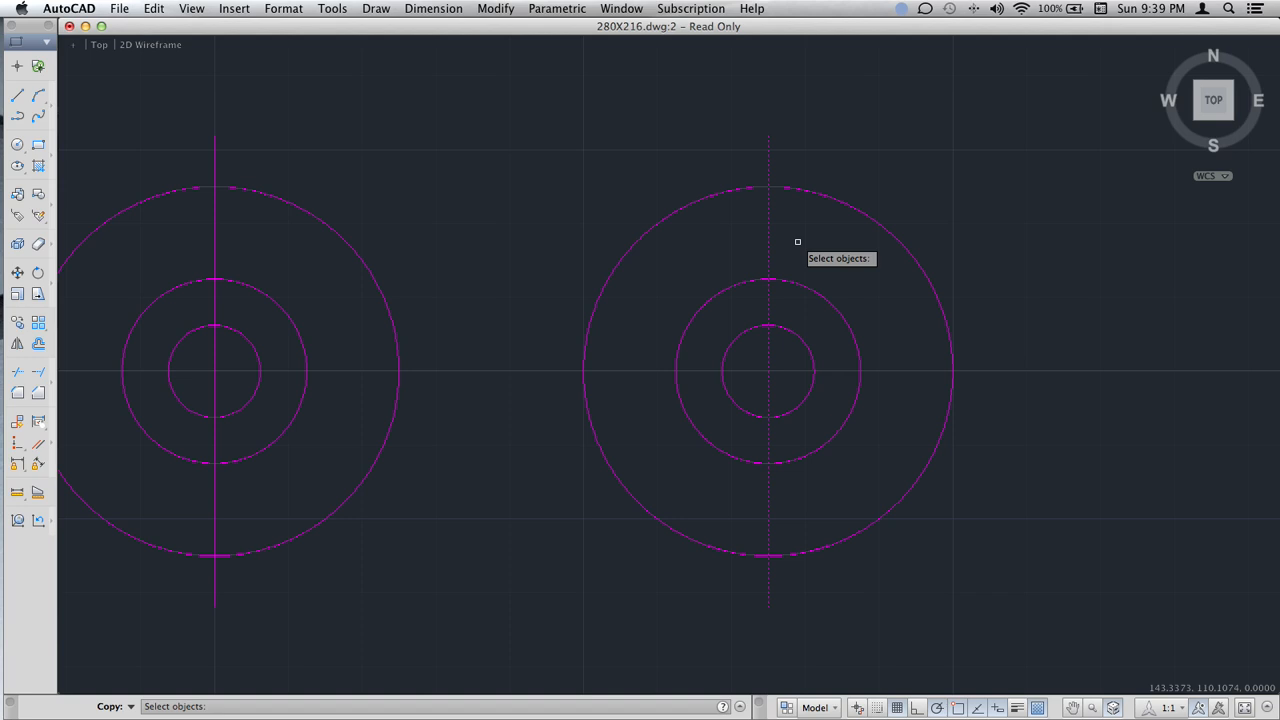
pyautogui.press('Return')
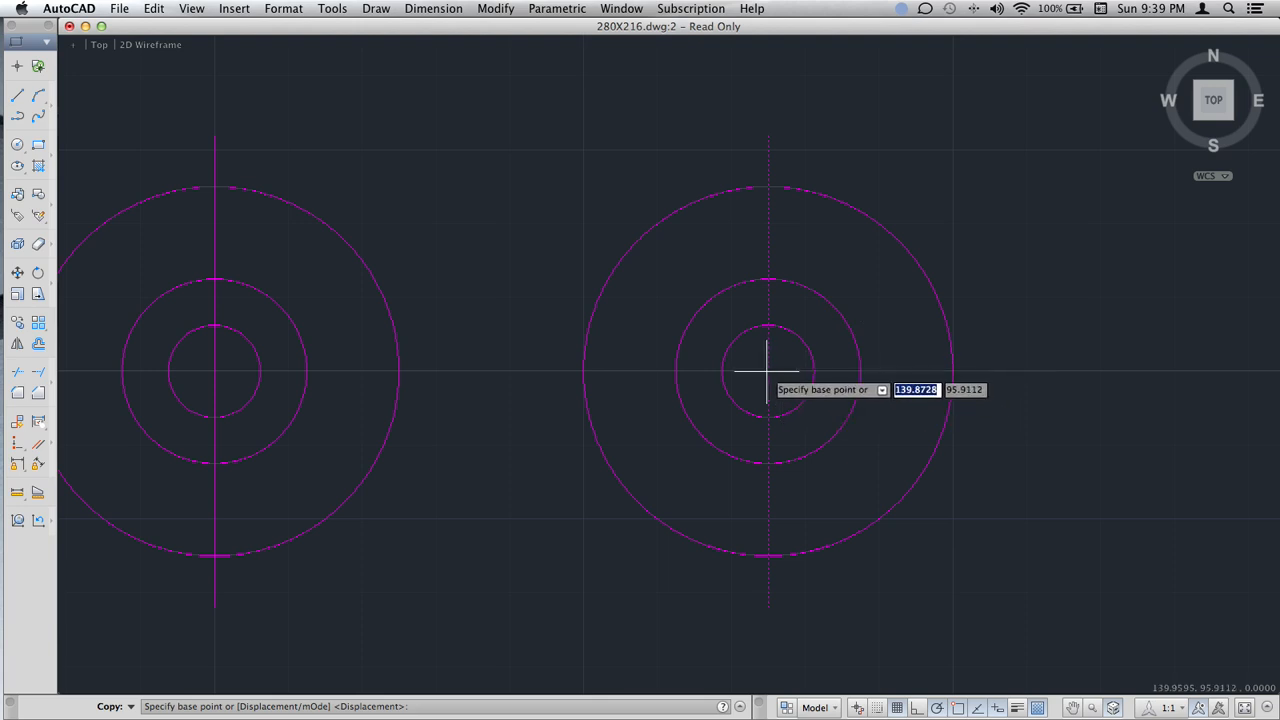
pyautogui.scroll(4, 767, 372)
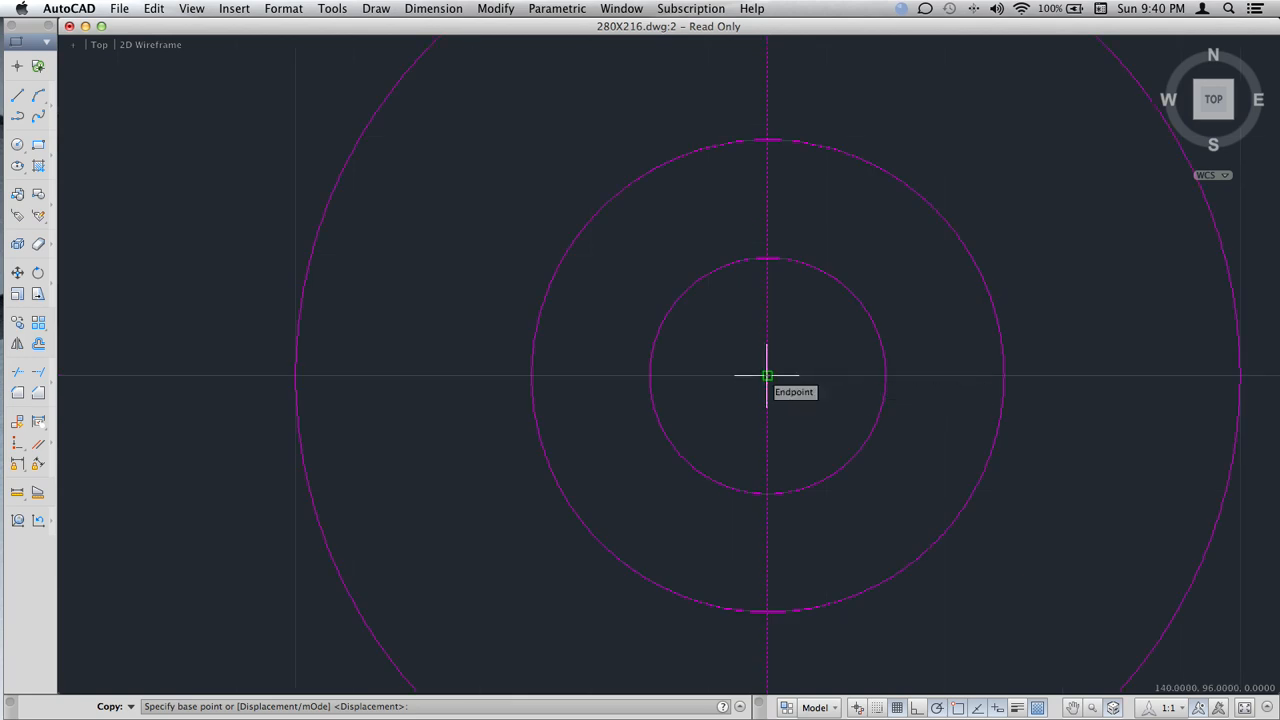
pyautogui.click(767, 376)
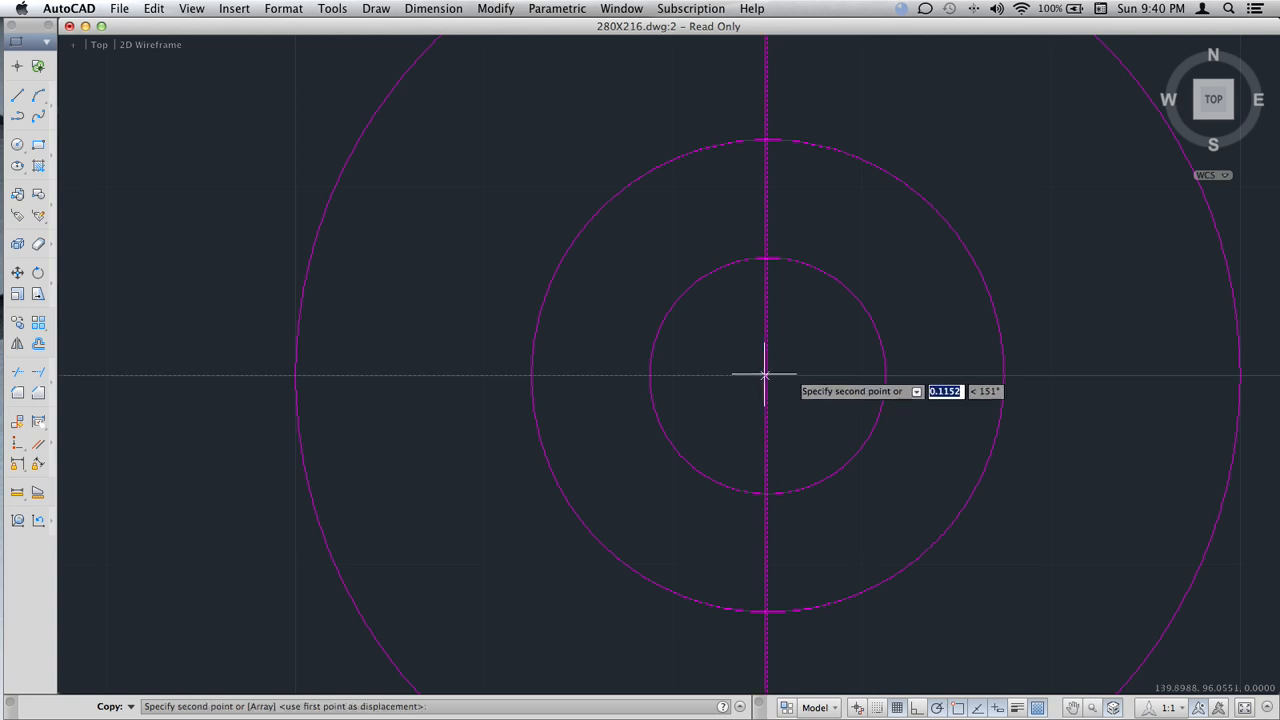
pyautogui.moveTo(1080, 382); pyautogui.dragTo(965, 392, button='middle')
pyautogui.scroll(-4, 963, 387)
pyautogui.scroll(2, 963, 387)
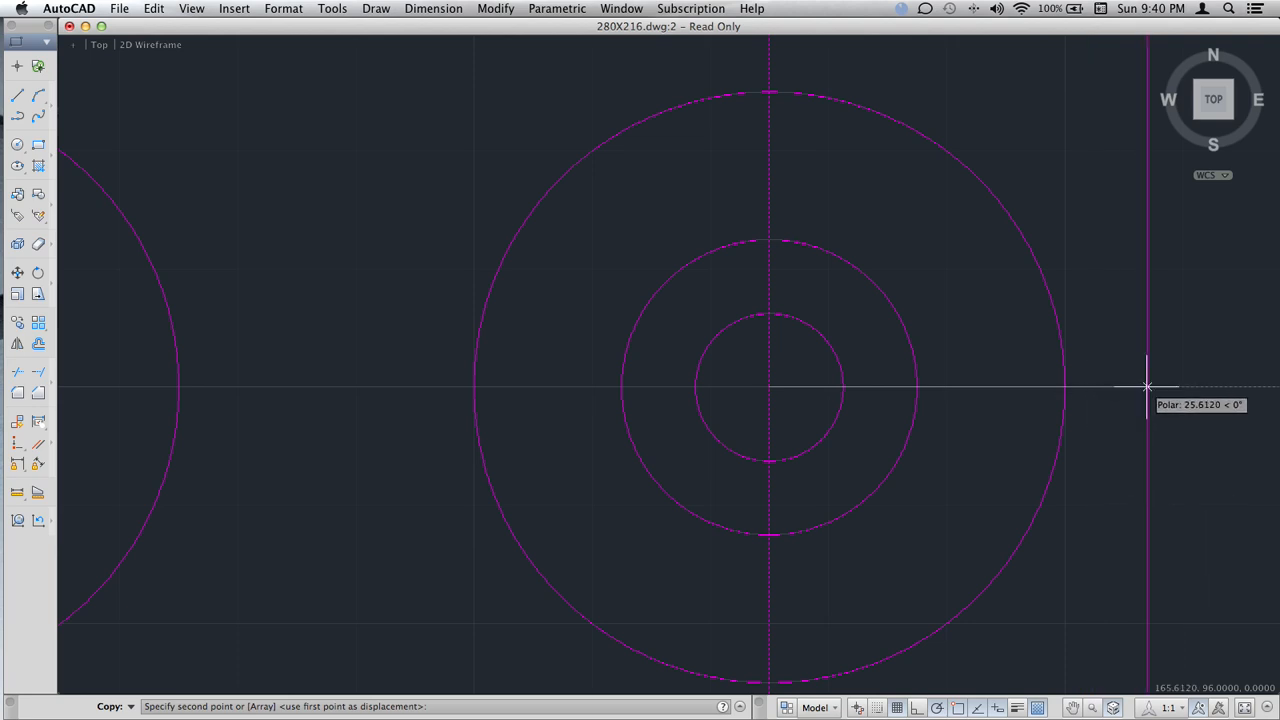
pyautogui.write('30')
pyautogui.press('Return')
pyautogui.press('Return')
# - Copy the newly placed vertical line 20 further right, using its intersection with the horizontal centre line as base point
pyautogui.moveTo(1211, 314)
pyautogui.mouseDown(button='middle')
pyautogui.moveTo(1125, 336)
pyautogui.moveTo(648, 356)
pyautogui.mouseUp(button='middle')
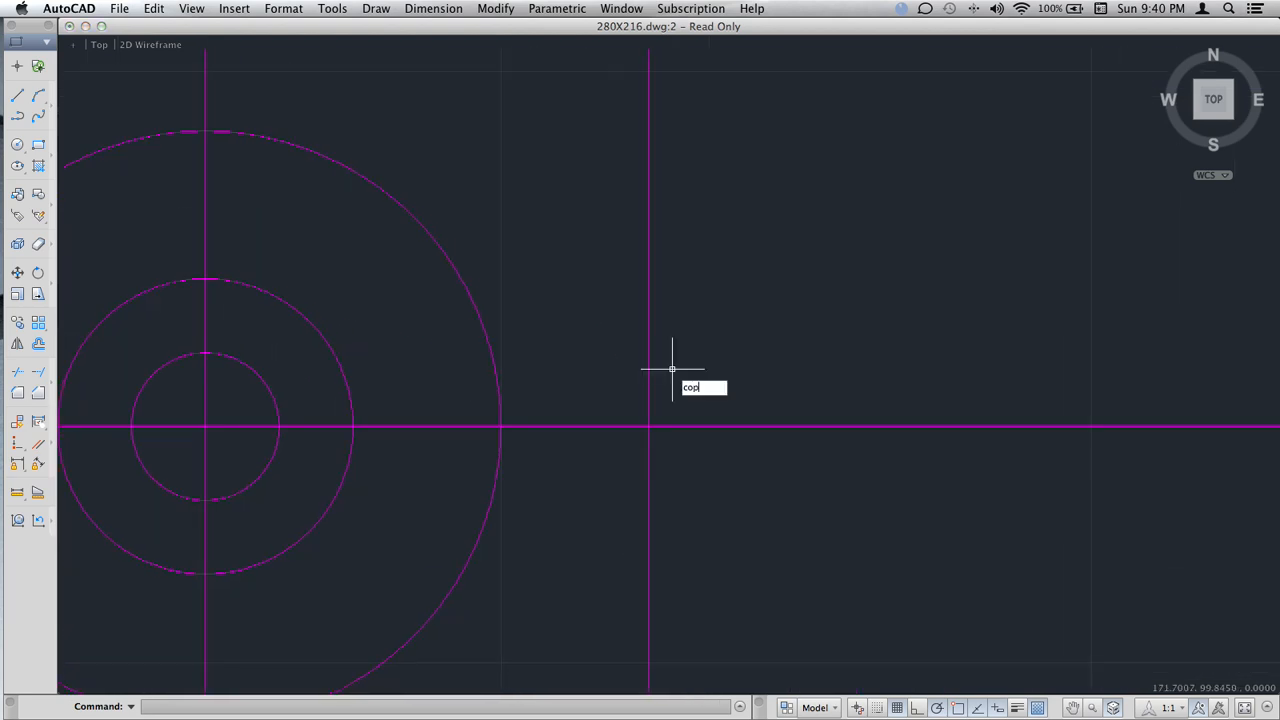
pyautogui.press('Return')
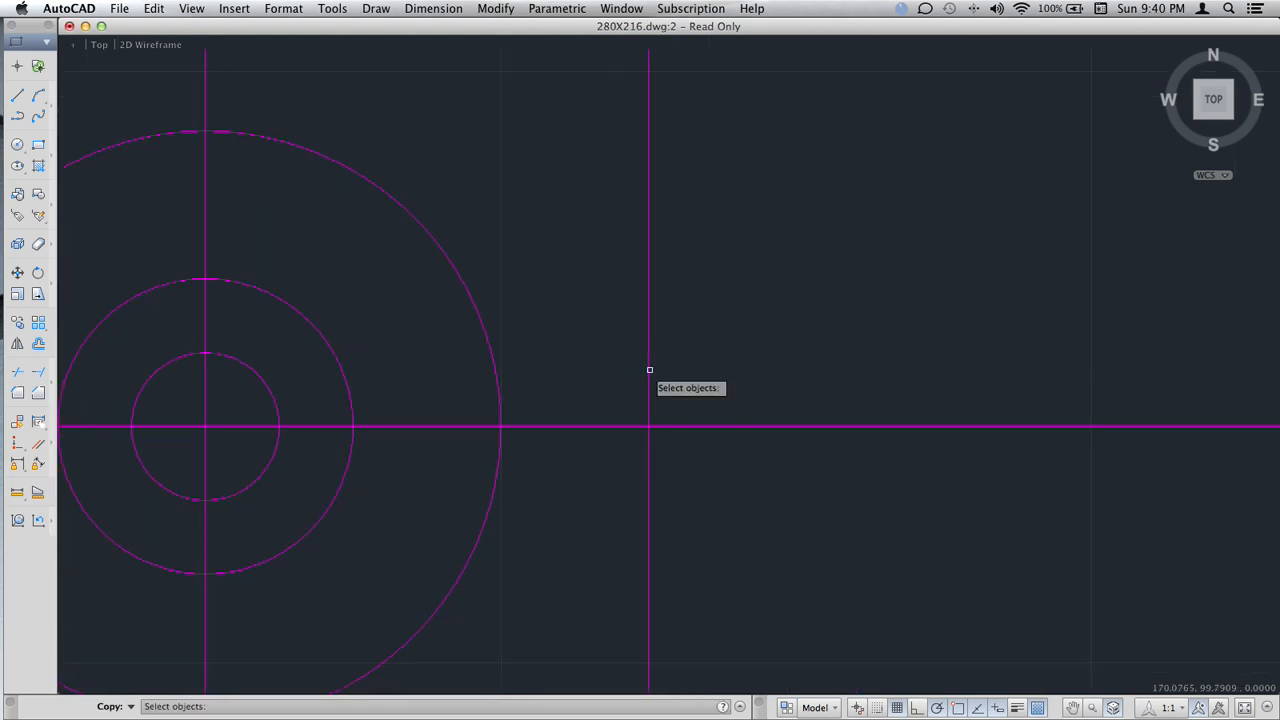
pyautogui.click(650, 370)
pyautogui.press('Return')
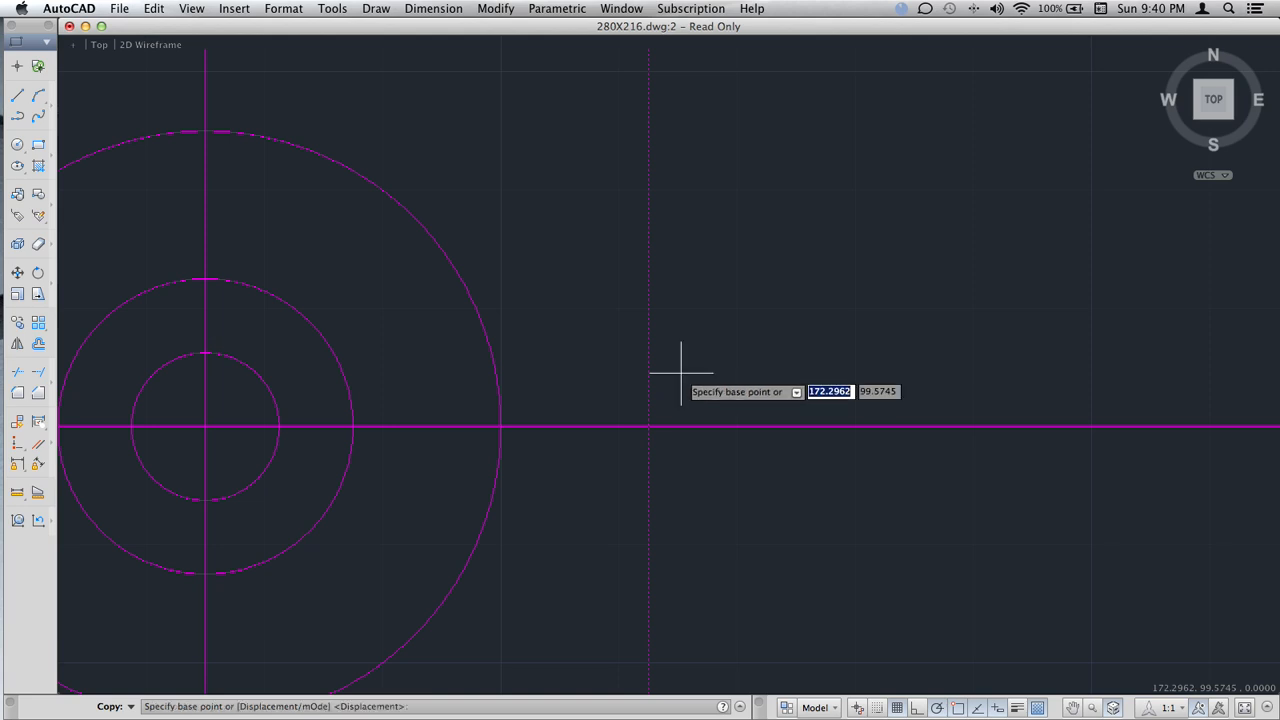
pyautogui.click(648, 426)
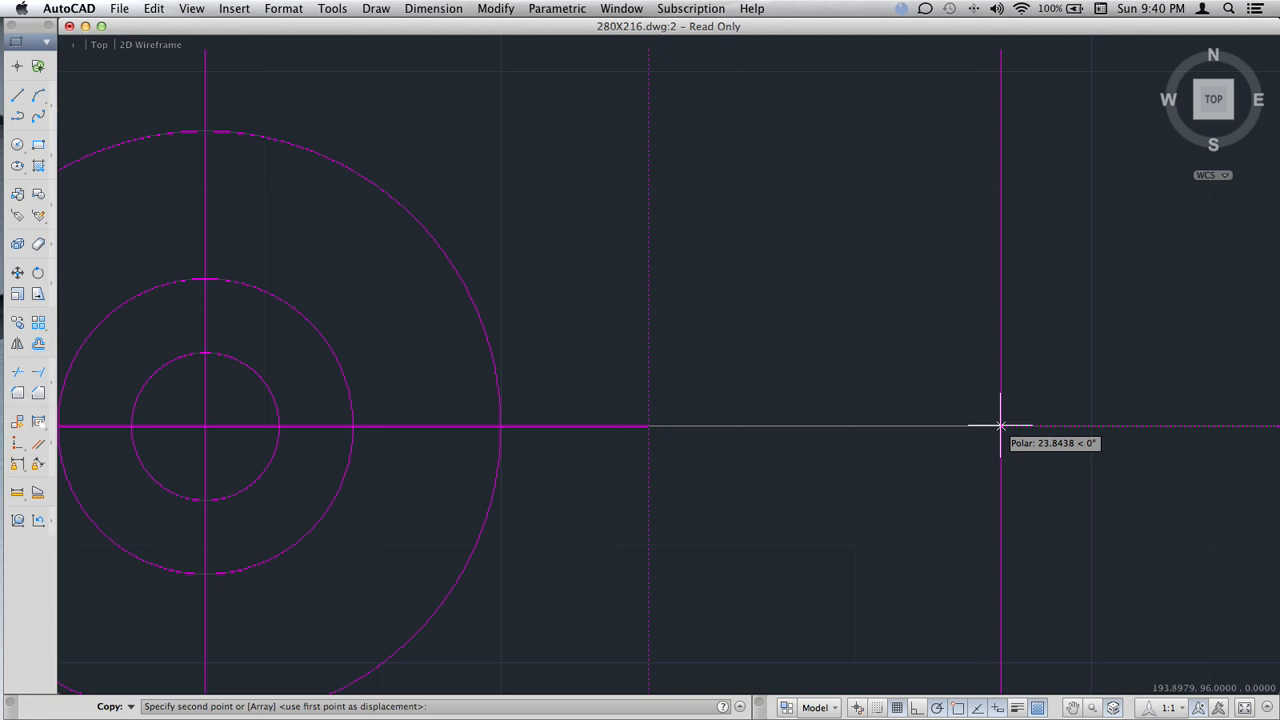
pyautogui.press('Return')
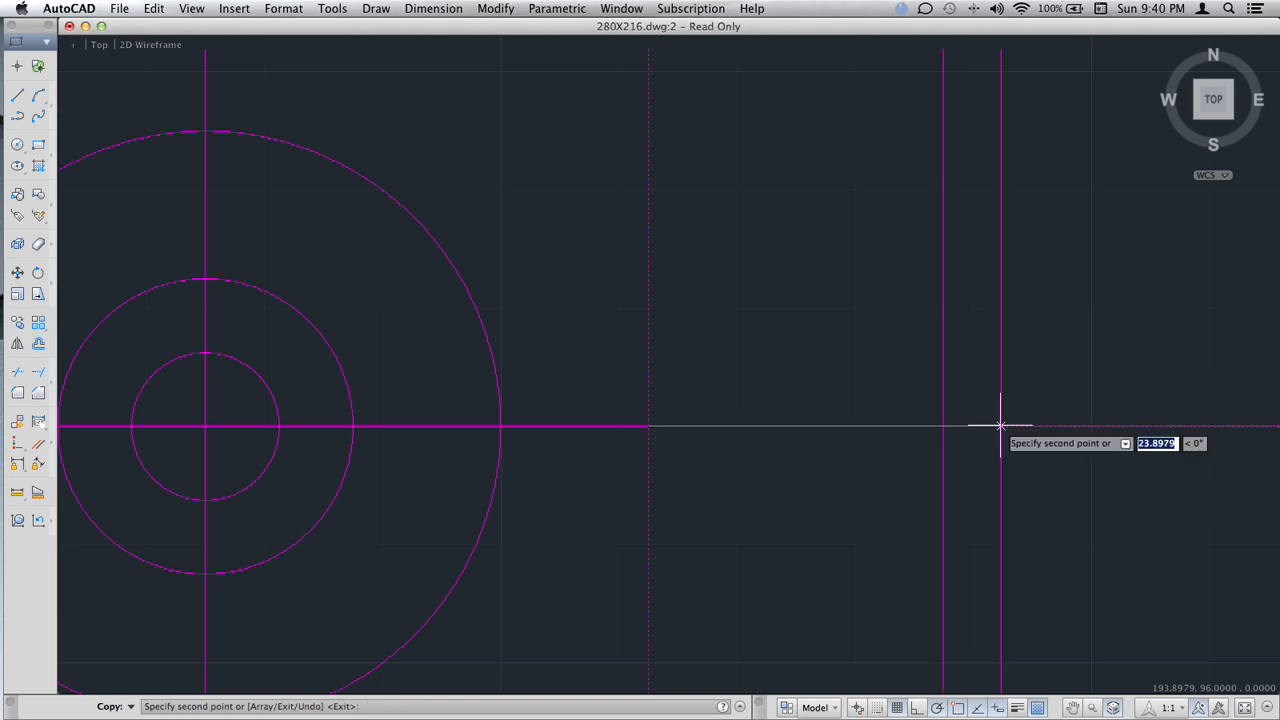
pyautogui.press('Return')
pyautogui.scroll(-2, 996, 376)
pyautogui.scroll(-2, 993, 379)
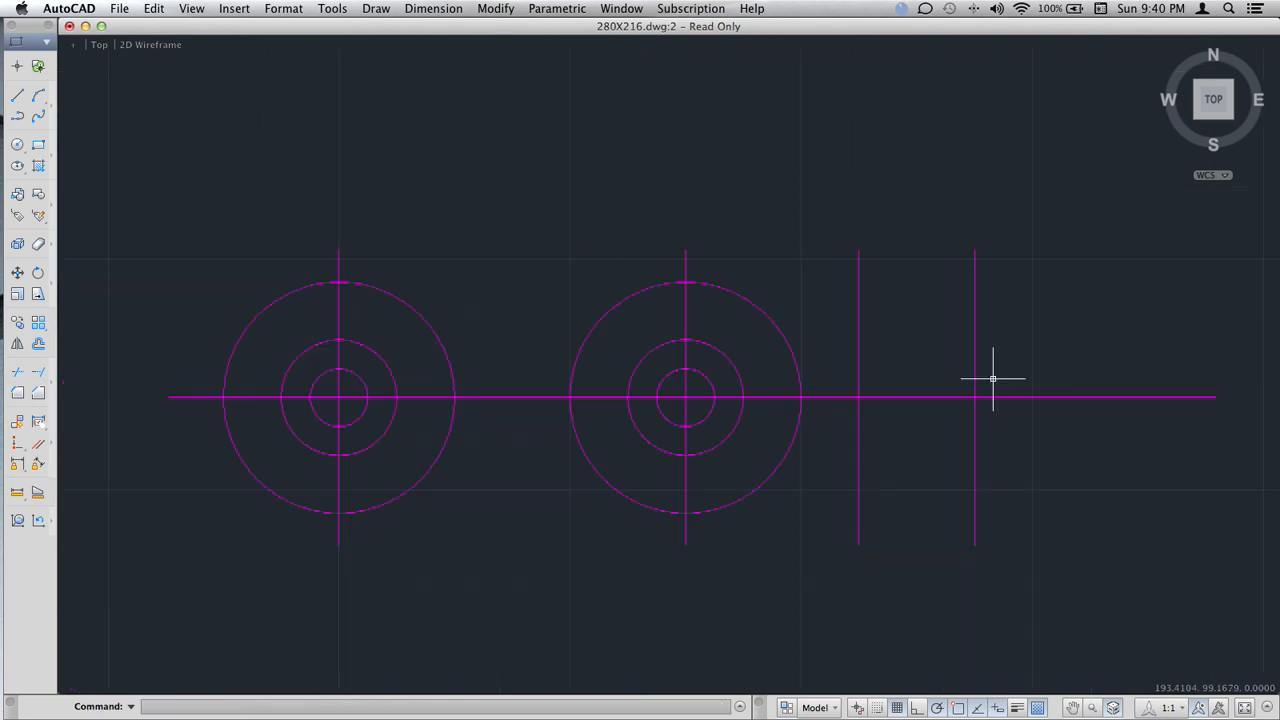
# - Check the distance between the upper ends of the rightmost vertical line and the second circle group's centre line with a temporary line
pyautogui.write('l')
pyautogui.press('Return')
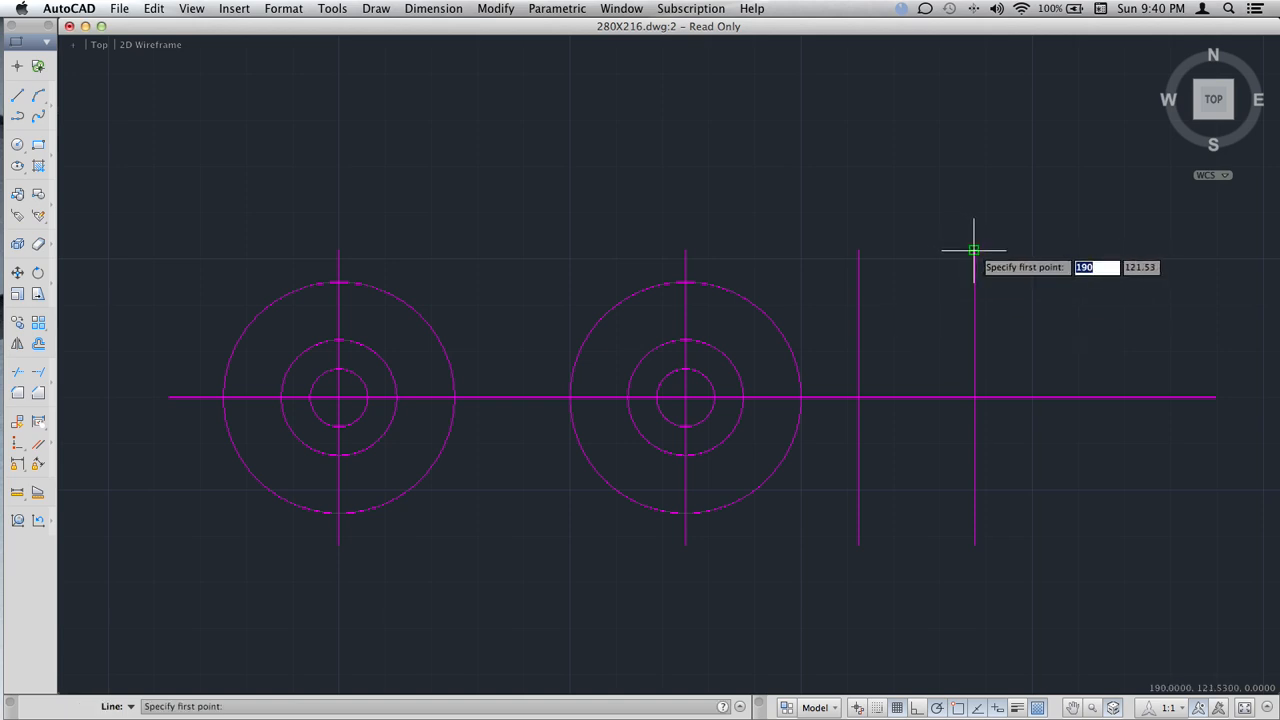
pyautogui.click(974, 250)
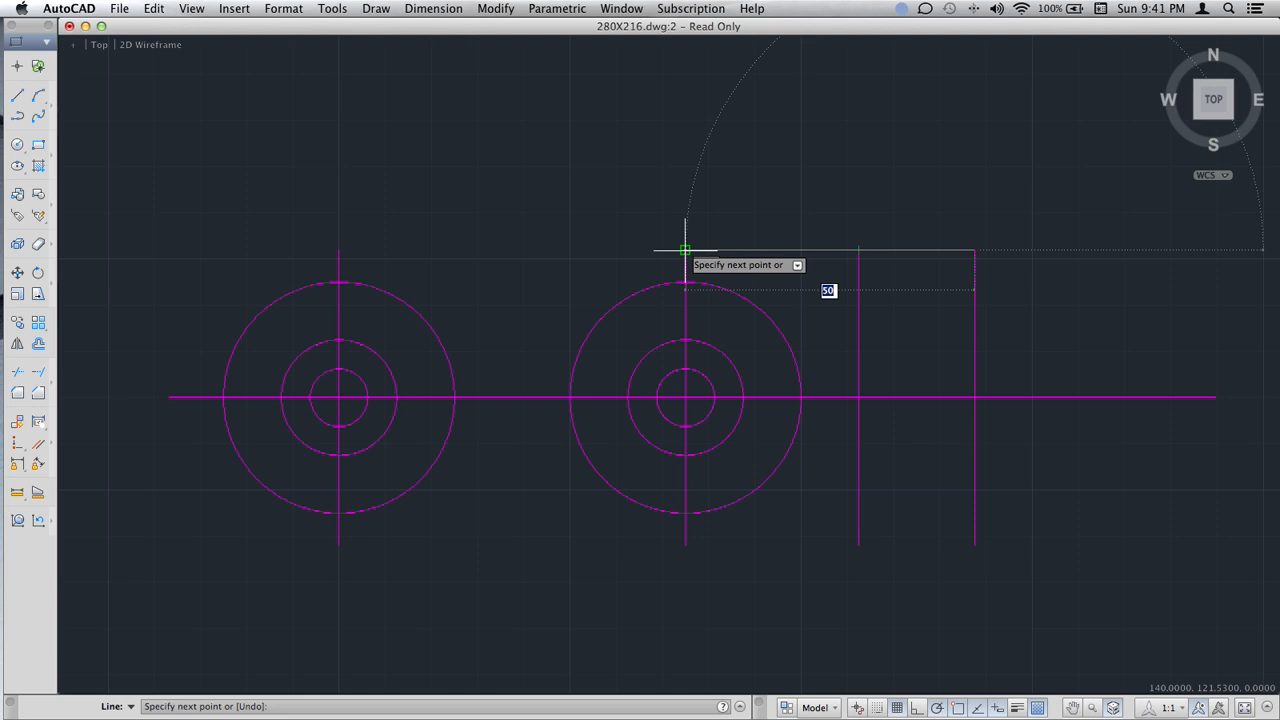
pyautogui.press('Escape')
pyautogui.moveTo(723, 243); pyautogui.dragTo(755, 222, button='middle')
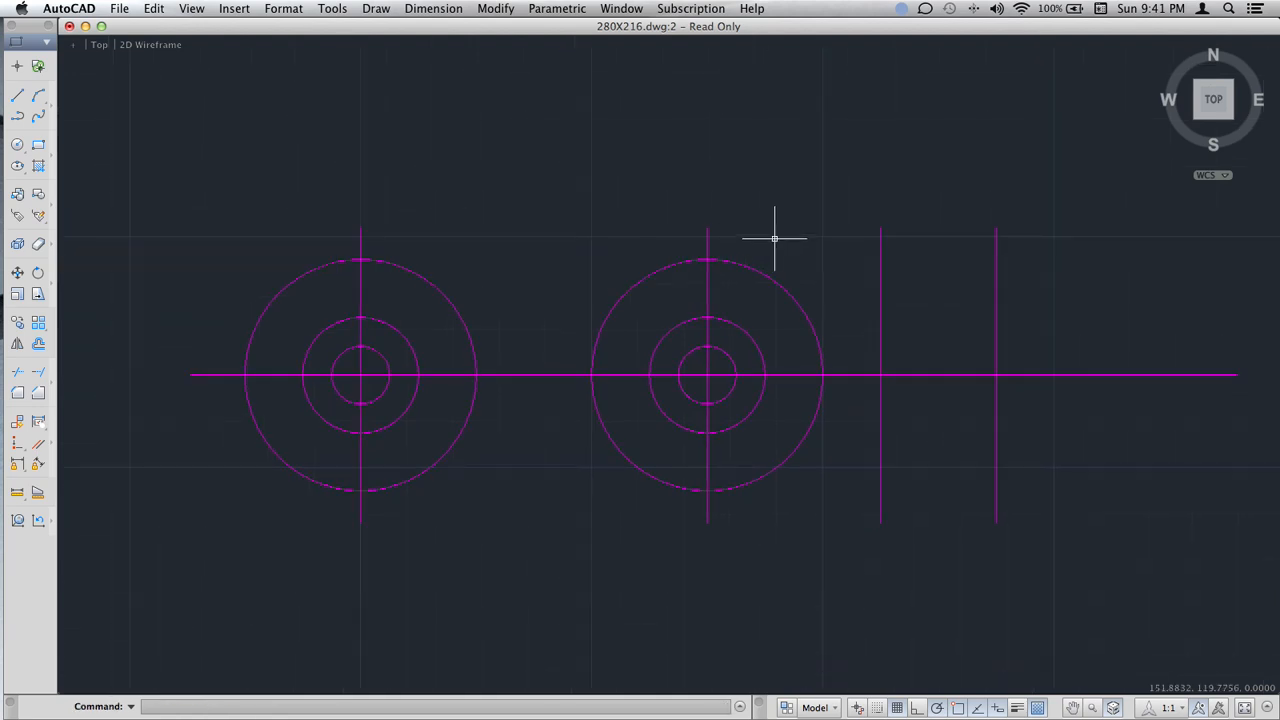
# - Draw a circle of radius 8 at the intersection of the horizontal centre line and the third vertical line
pyautogui.press('Return')
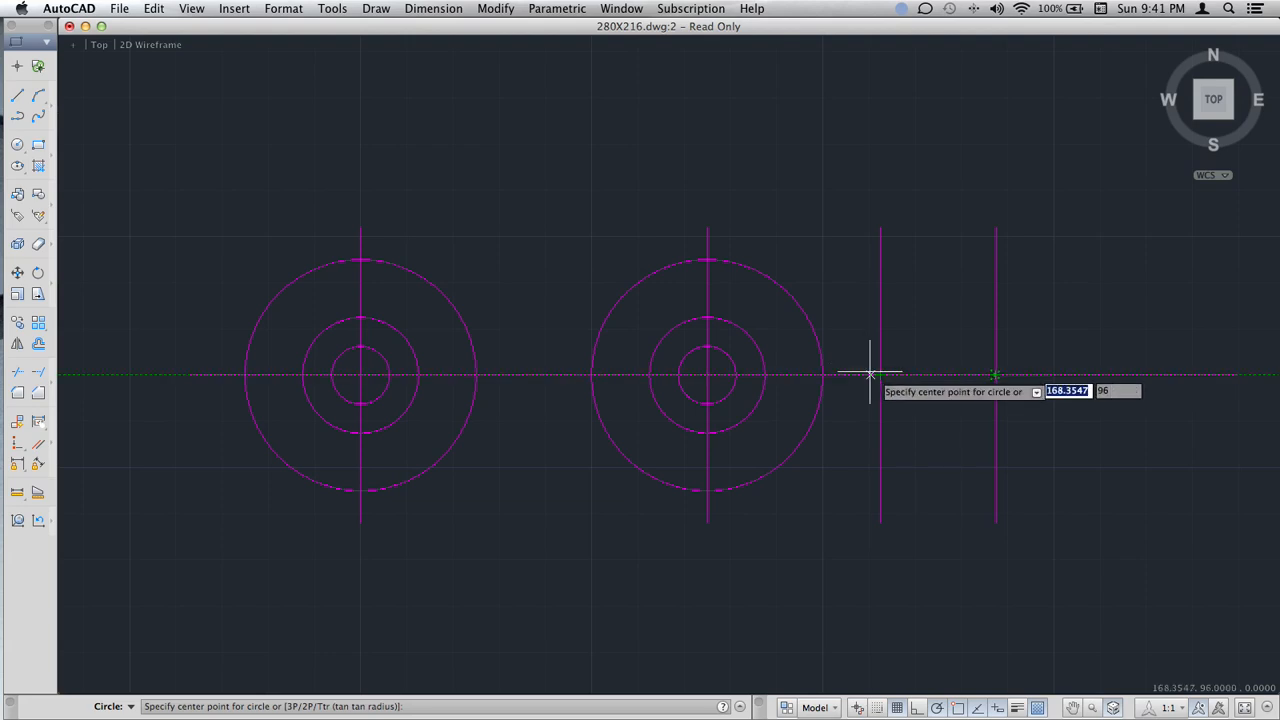
pyautogui.scroll(-4, 877, 374)
pyautogui.scroll(-2, 877, 374)
pyautogui.scroll(10, 877, 374)
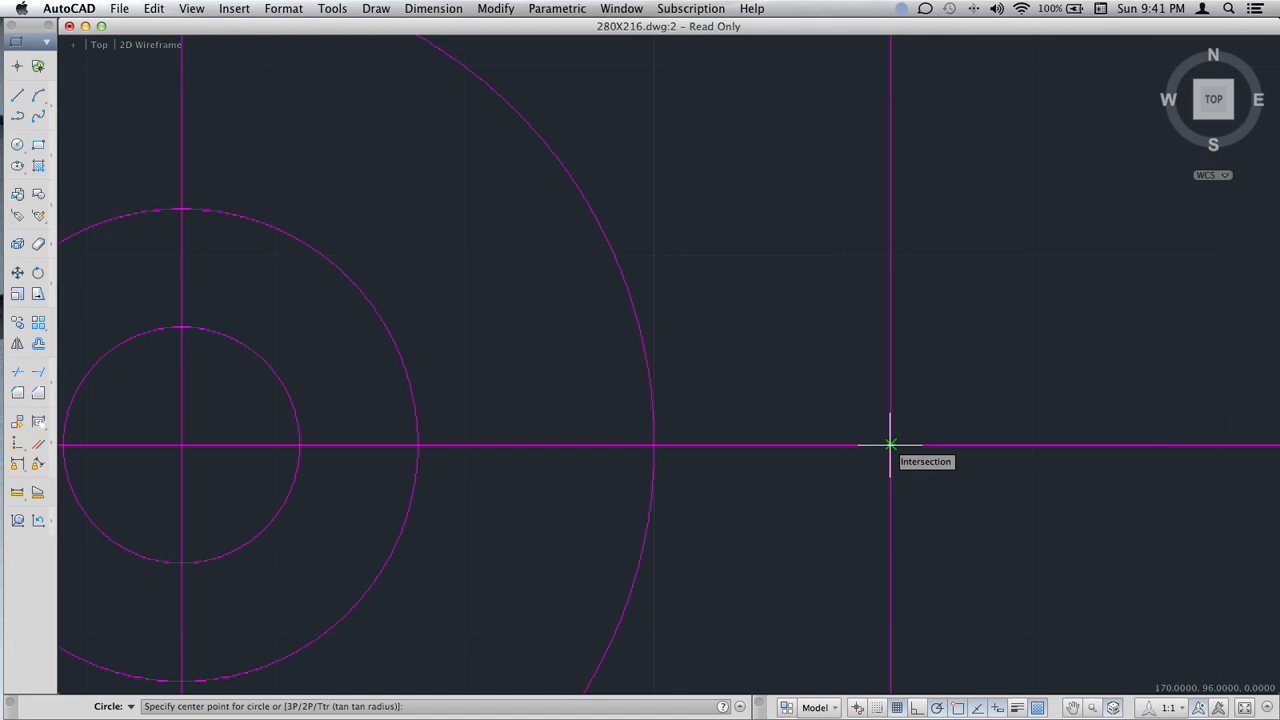
pyautogui.click(890, 445)
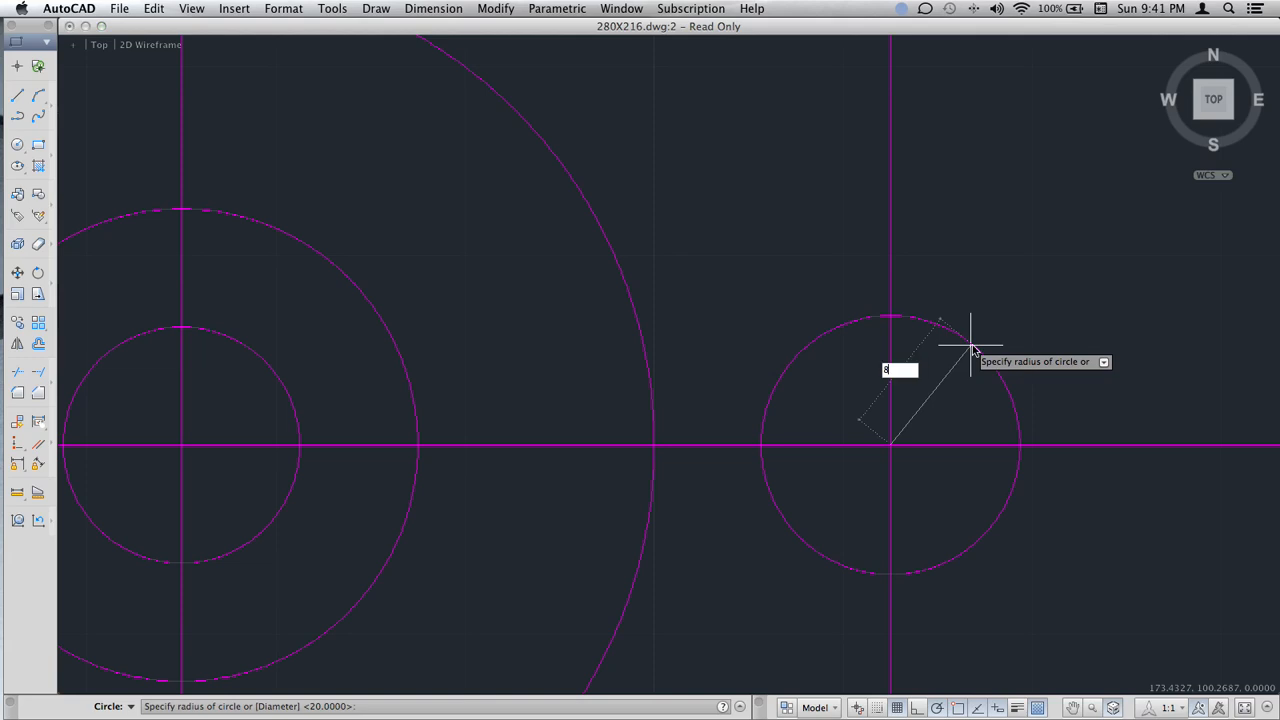
pyautogui.press('Return')
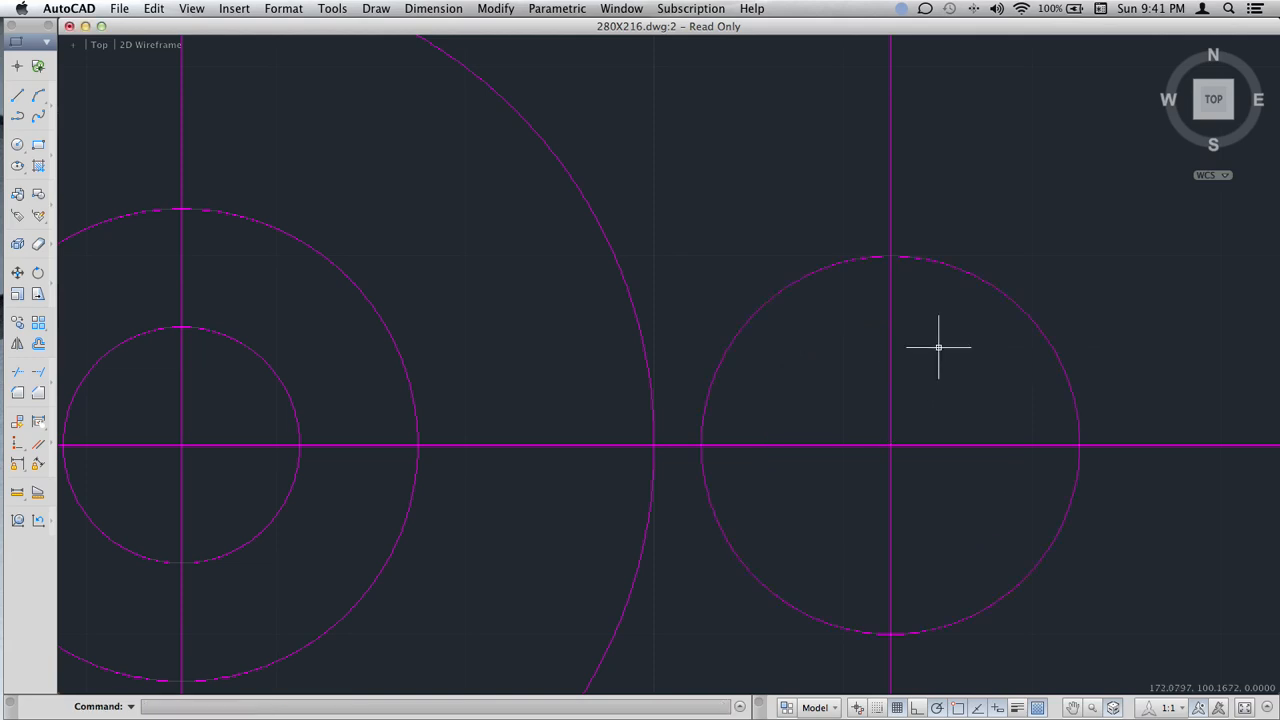
# - Draw a concentric circle of radius 12 around the radius 8 circle
pyautogui.write('circ')
pyautogui.press('Return')
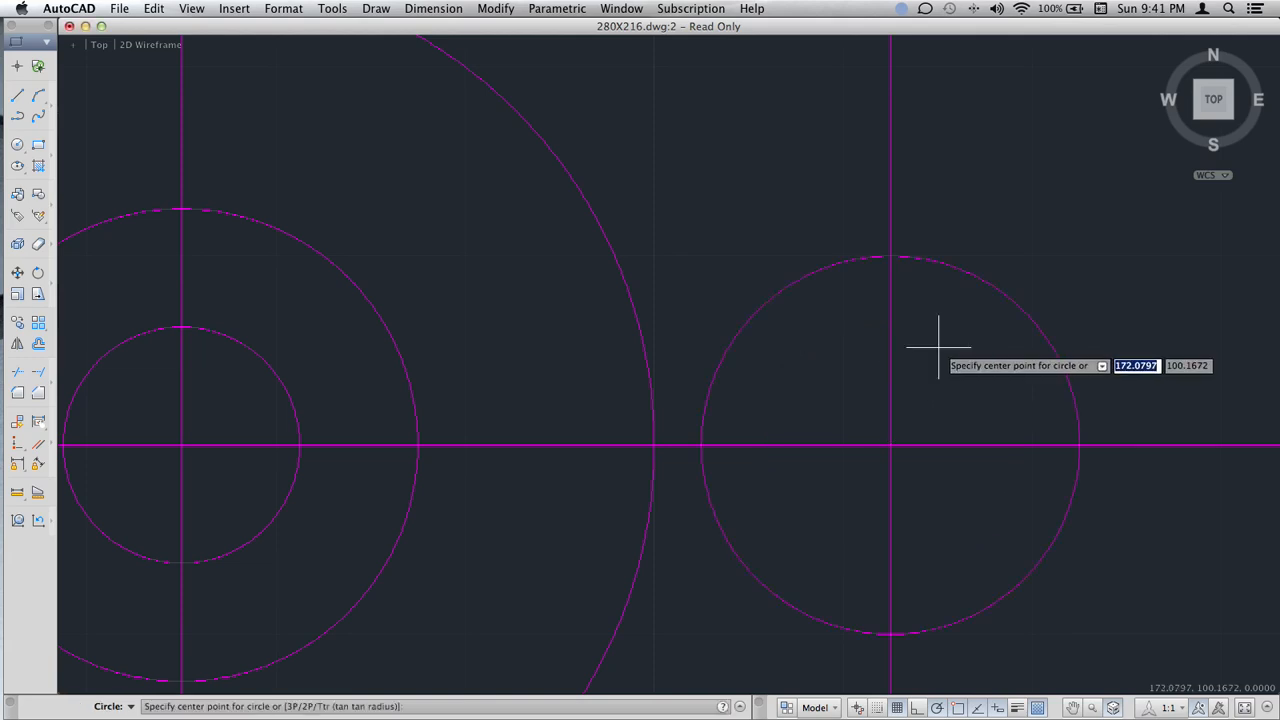
pyautogui.click(890, 444)
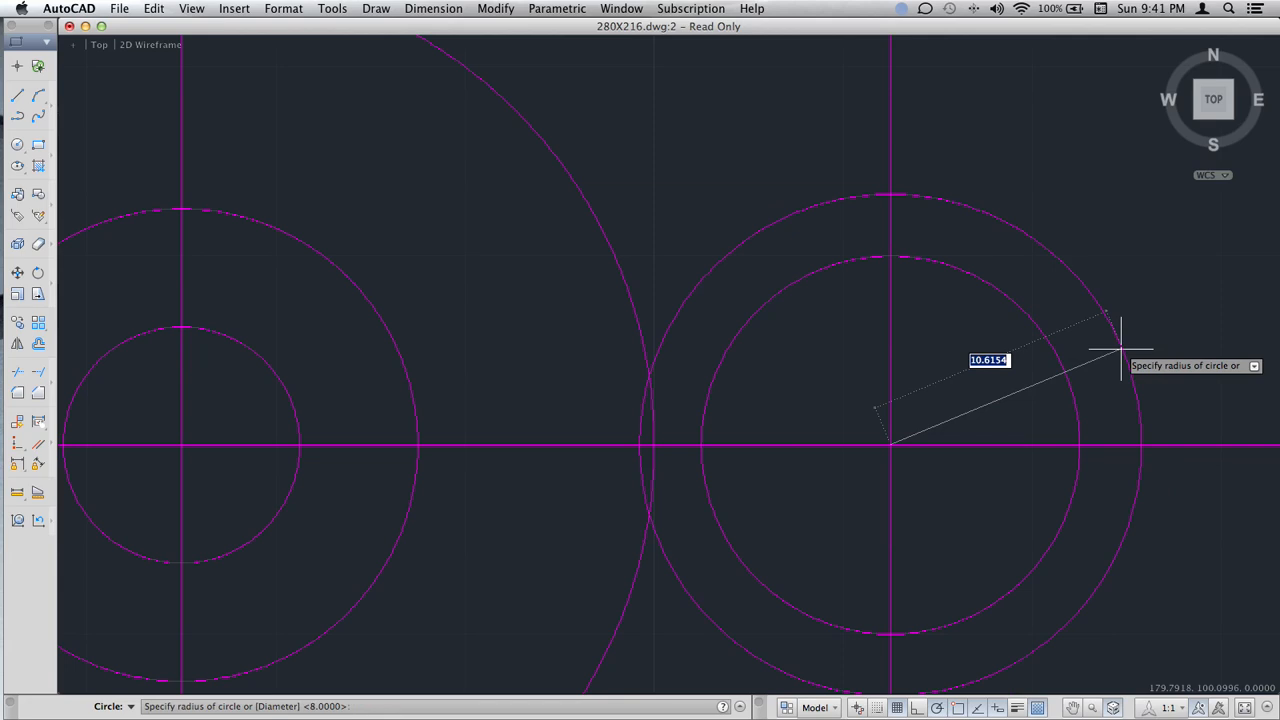
pyautogui.write('12')
pyautogui.press('Return')
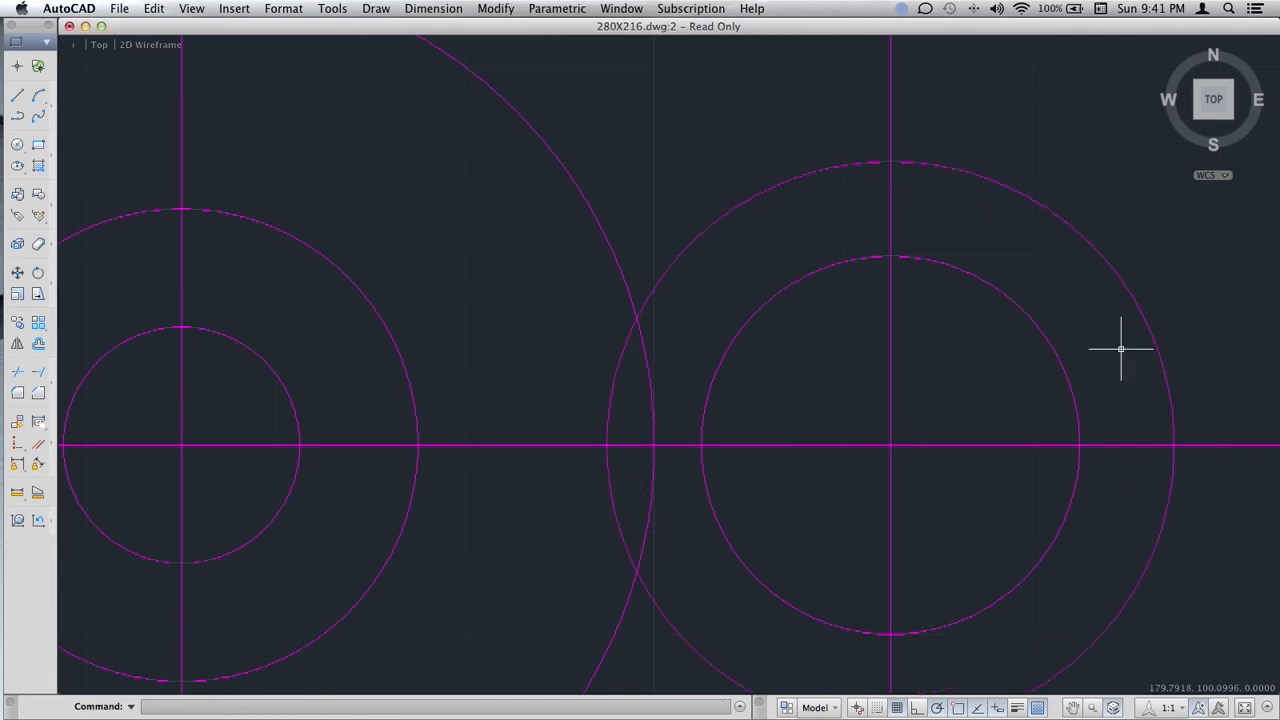
# - Copy the horizontal centre line 6 upward, using its intersection with the rightmost vertical line as base point
pyautogui.scroll(-5, 1058, 335)
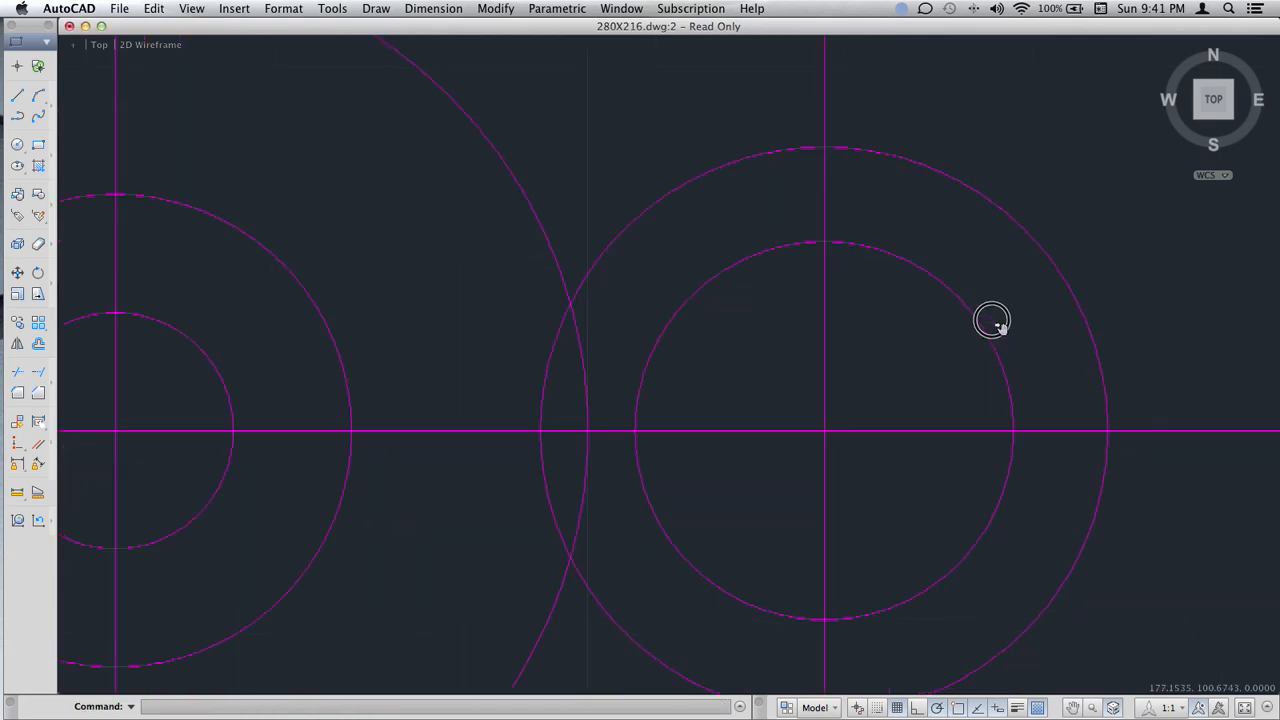
pyautogui.moveTo(1117, 321)
pyautogui.mouseDown(button='middle')
pyautogui.moveTo(1071, 309)
pyautogui.moveTo(1041, 280)
pyautogui.mouseUp(button='middle')
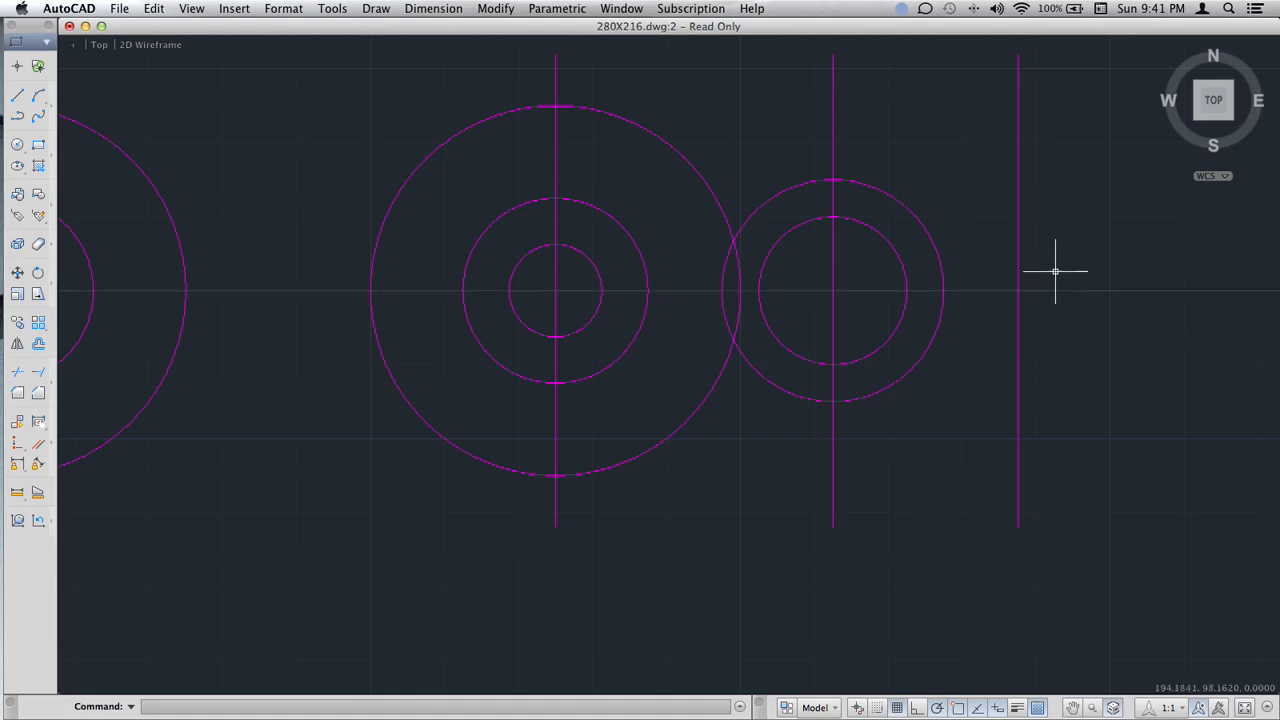
pyautogui.press('Return')
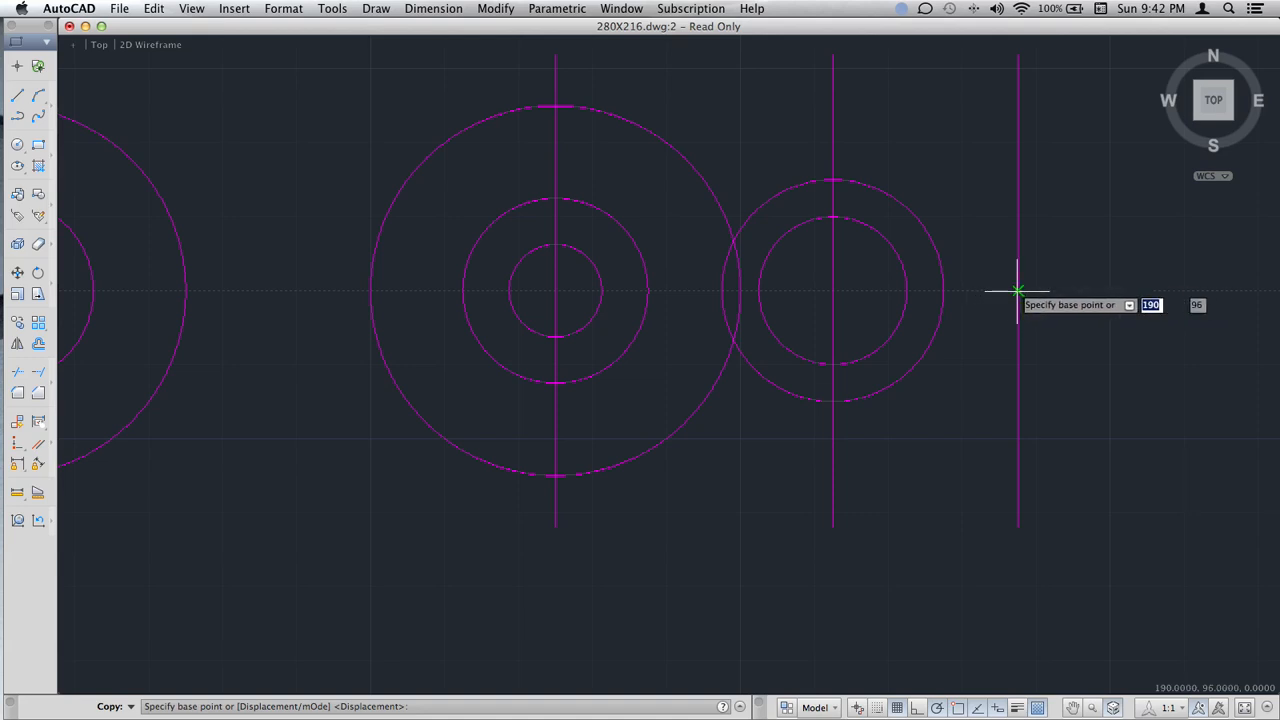
pyautogui.click(1017, 291)
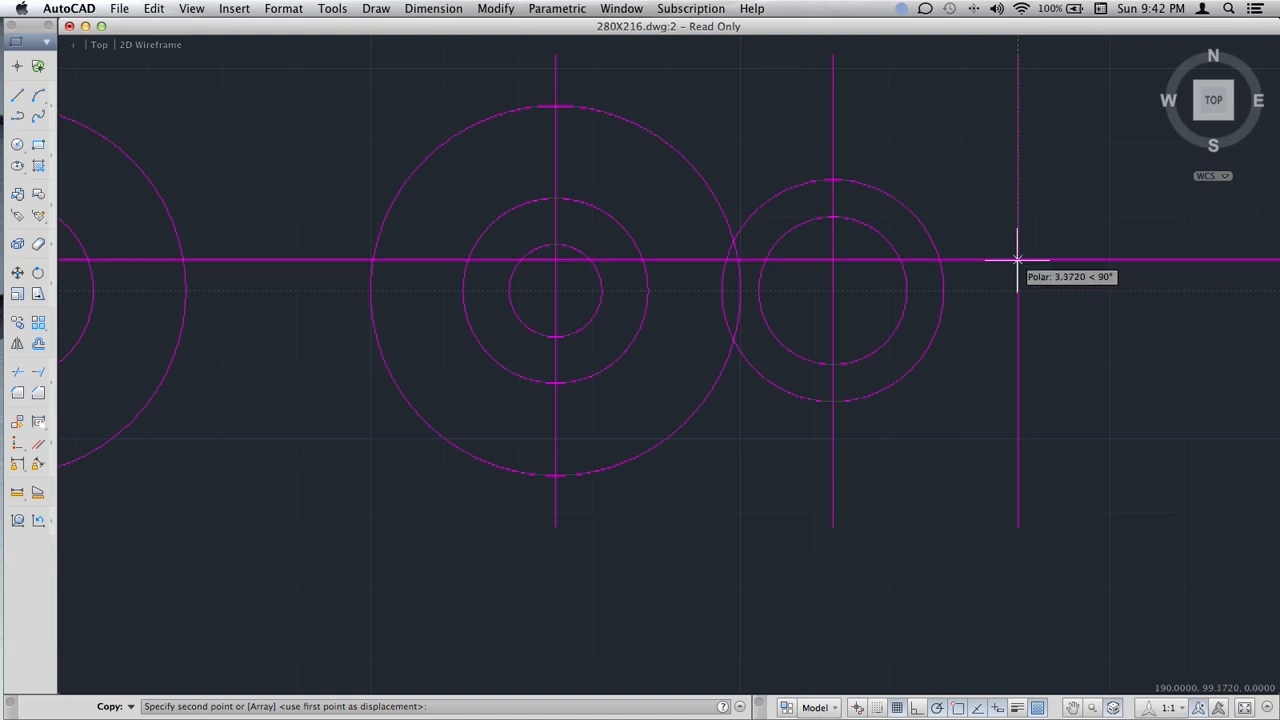
pyautogui.write('12')
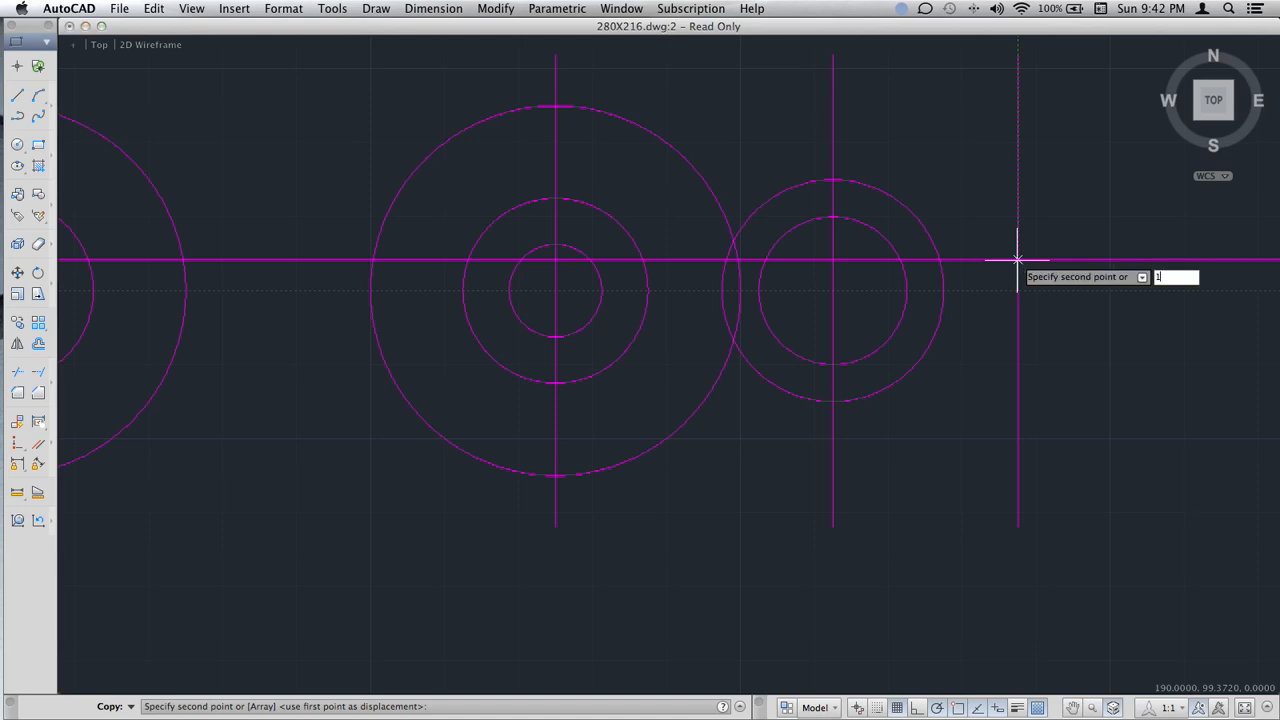
pyautogui.press('Return')
pyautogui.press('Return')
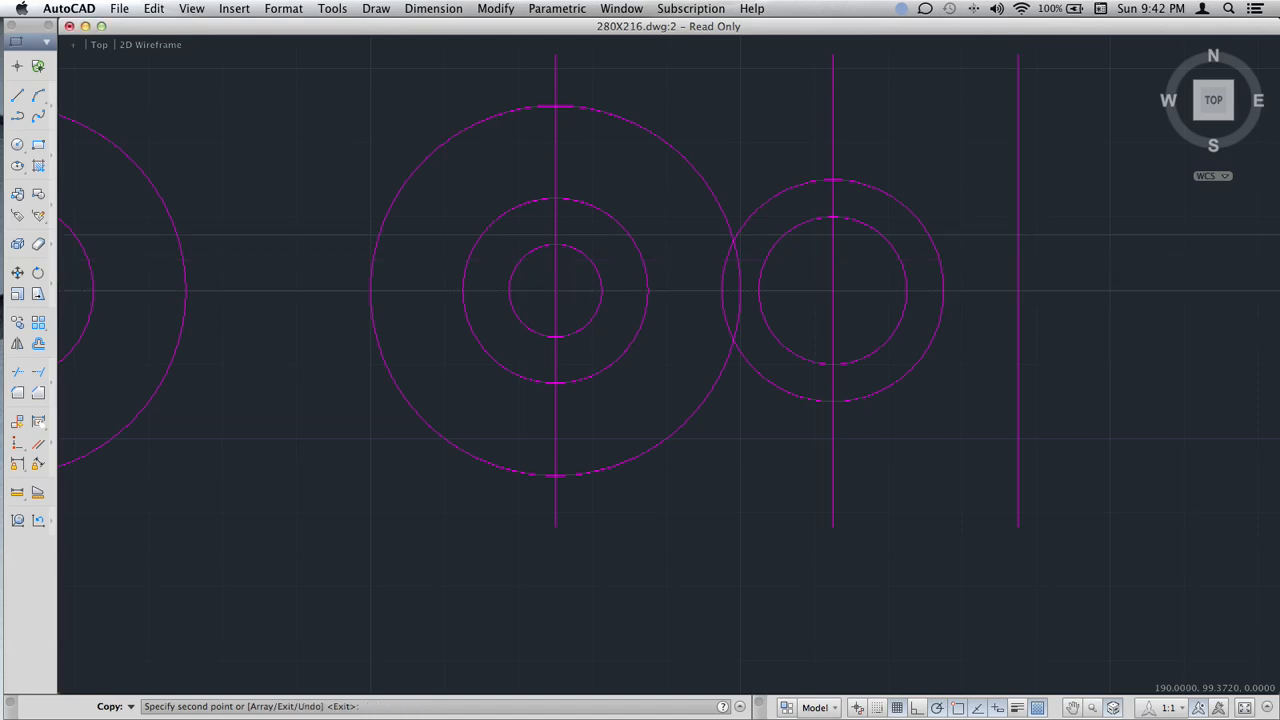
# - Copy the horizontal centre line 6 downward from its intersection with the rightmost vertical line
pyautogui.write('co')
pyautogui.press('Return')
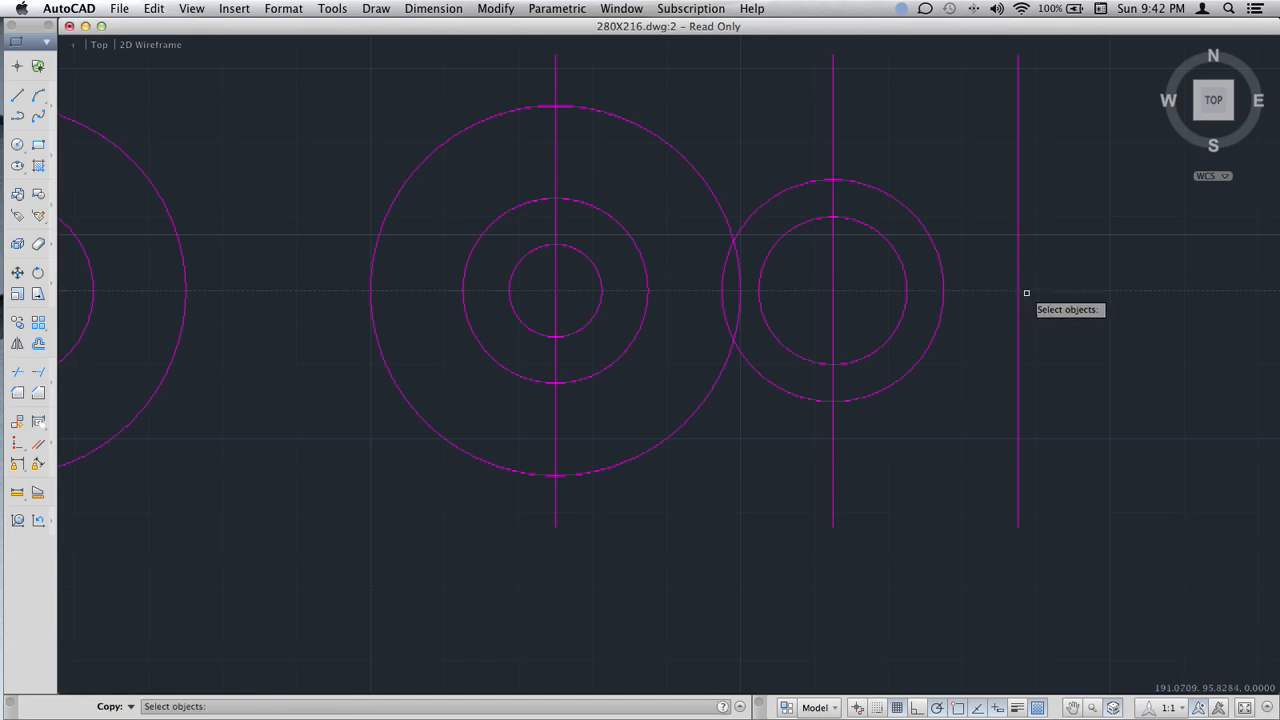
pyautogui.press('Return')
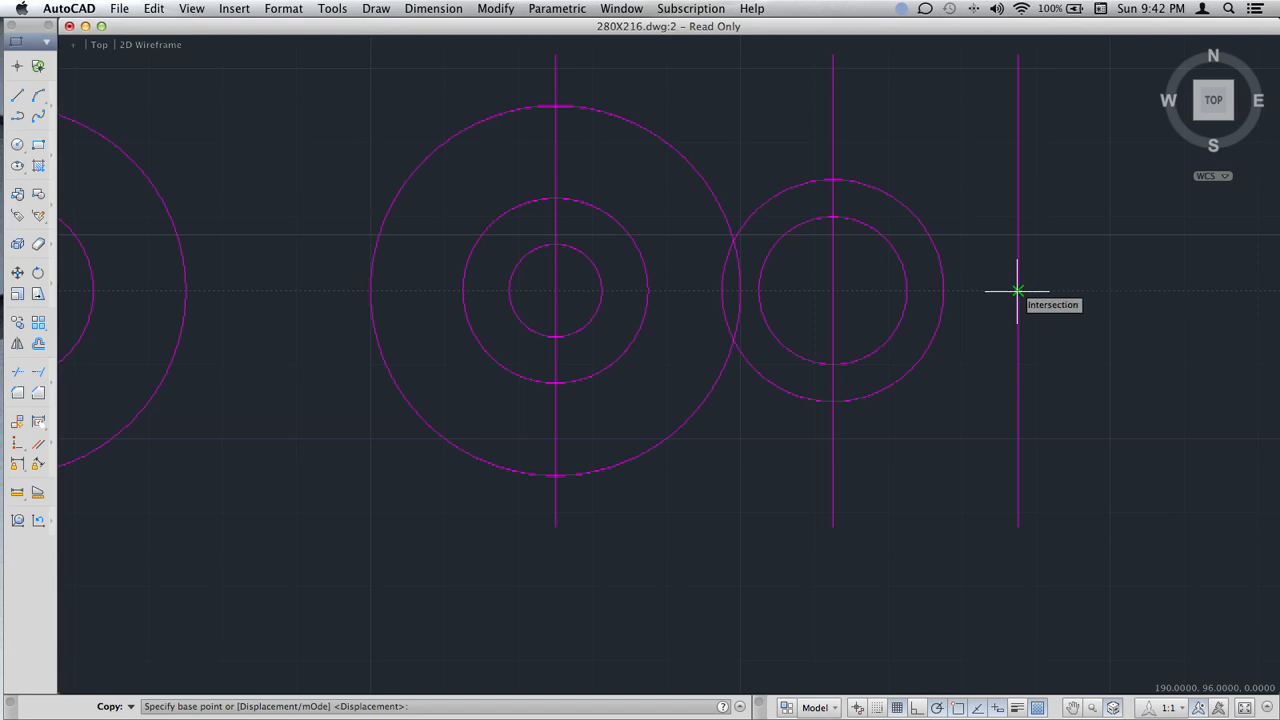
pyautogui.click(1017, 291)
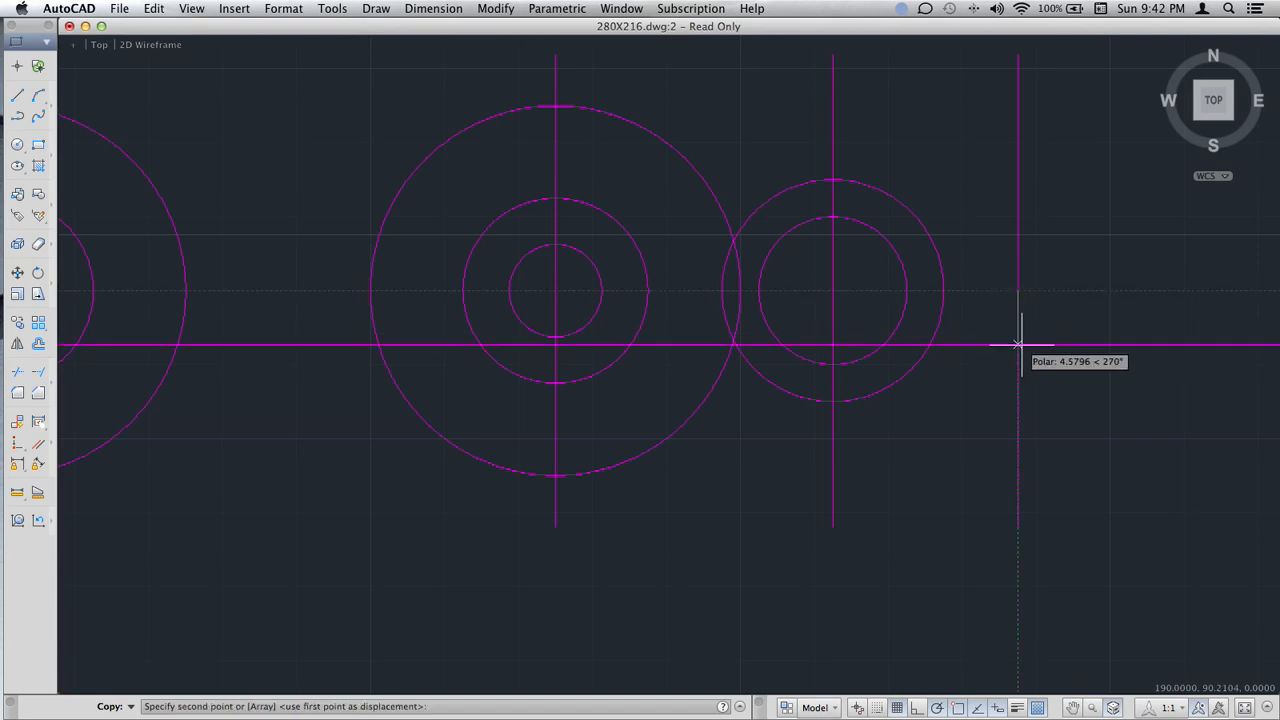
pyautogui.write('6')
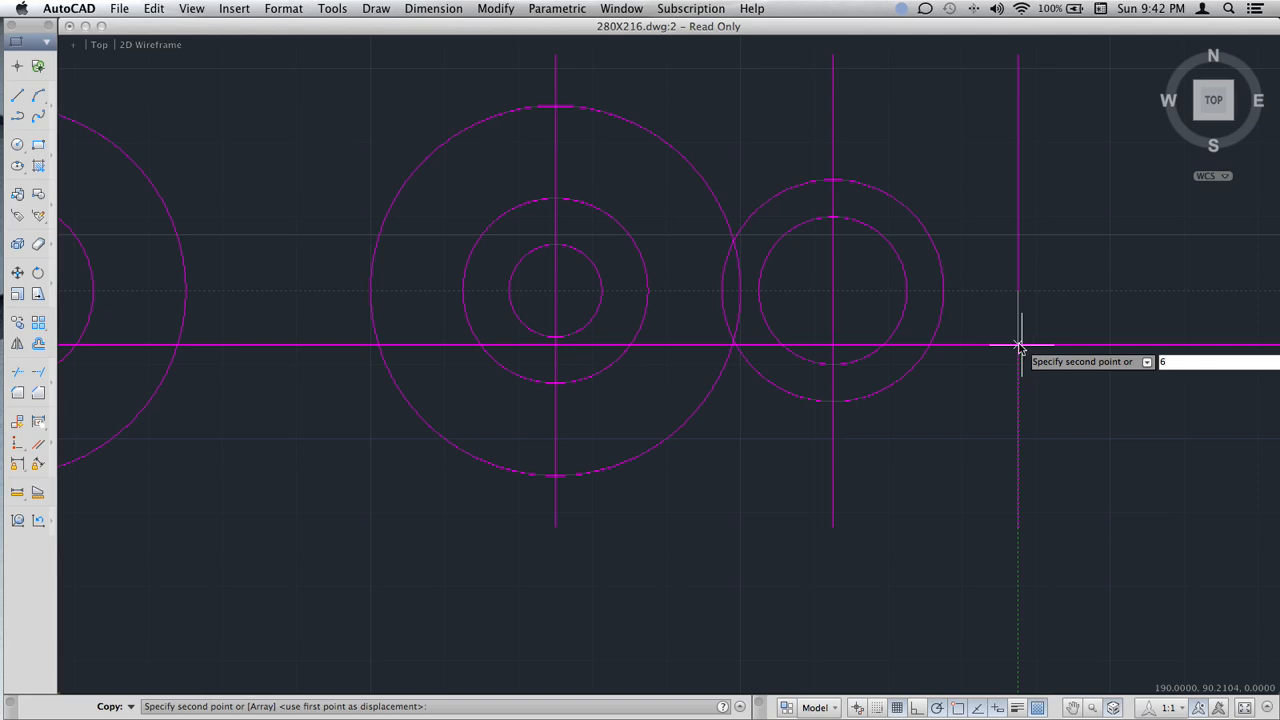
pyautogui.press('Return')
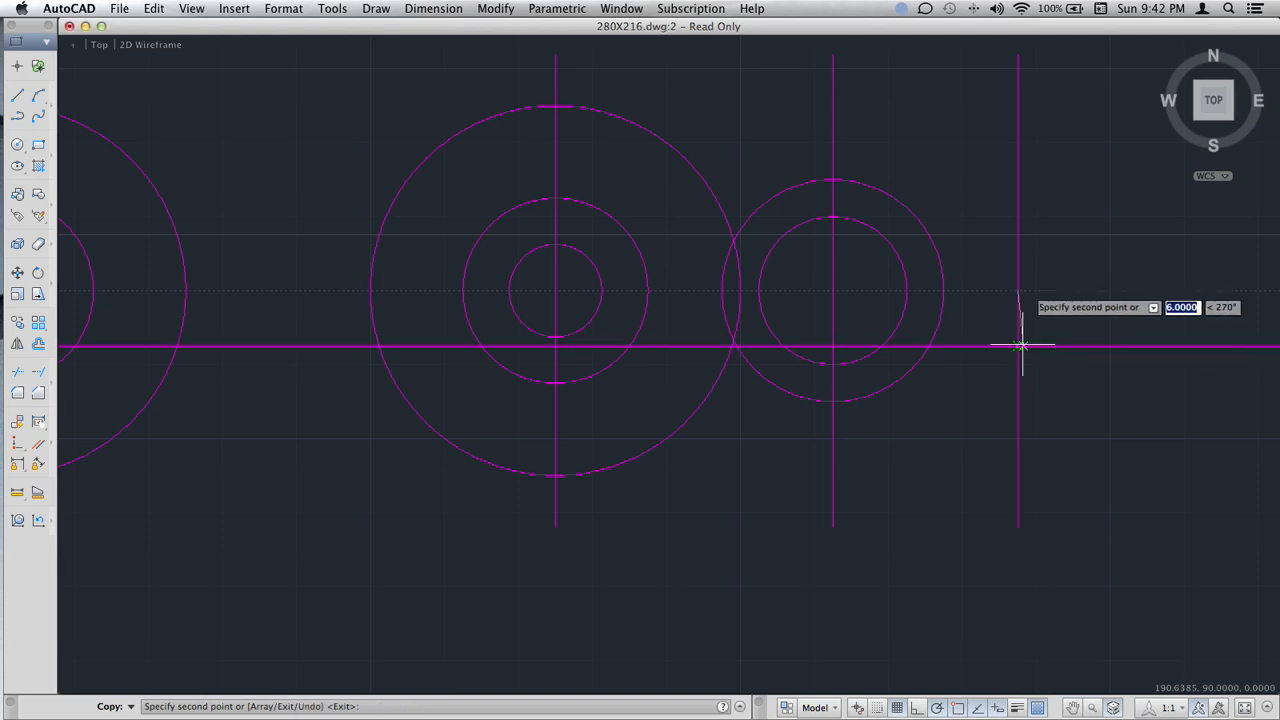
# - Draw a horizontal line joining the top points of the middle circles in the two large concentric groups
pyautogui.press('Return')
pyautogui.moveTo(1056, 272)
pyautogui.mouseDown(button='middle')
pyautogui.moveTo(837, 297)
pyautogui.moveTo(702, 281)
pyautogui.moveTo(894, 277)
pyautogui.moveTo(878, 283)
pyautogui.mouseUp(button='middle')
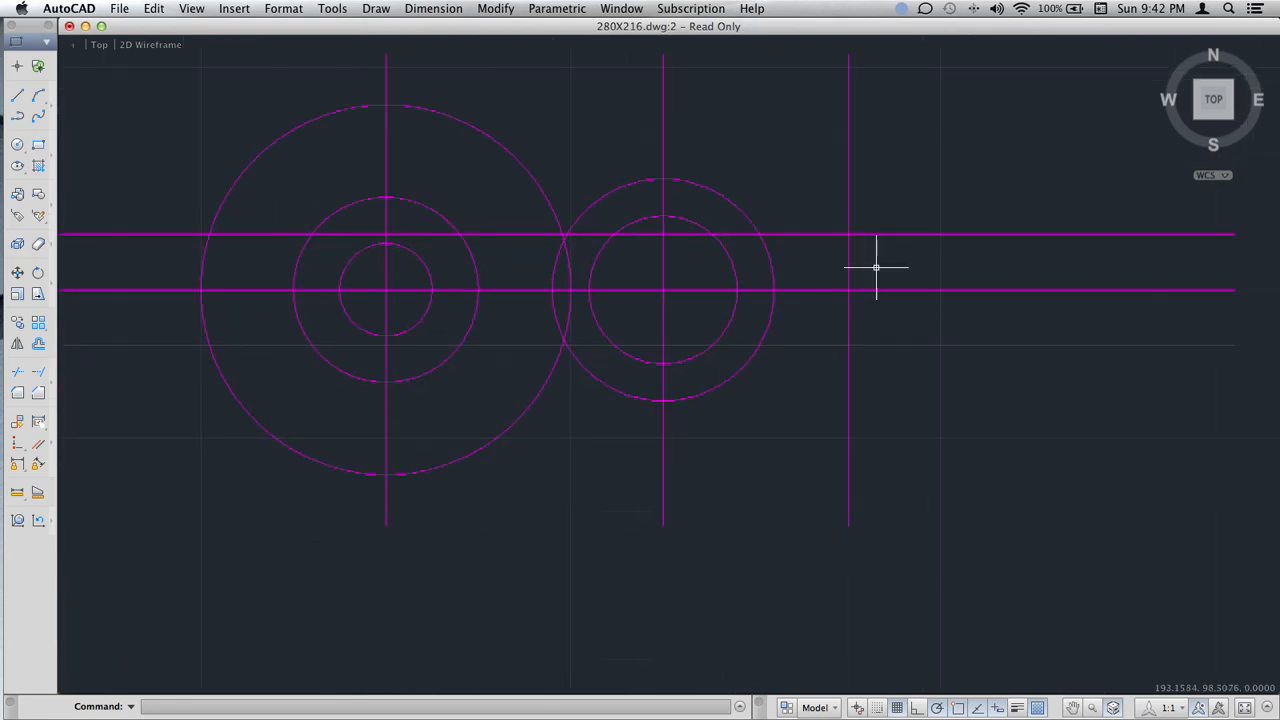
pyautogui.scroll(-2, 750, 240)
pyautogui.moveTo(663, 242); pyautogui.dragTo(846, 243, button='middle')
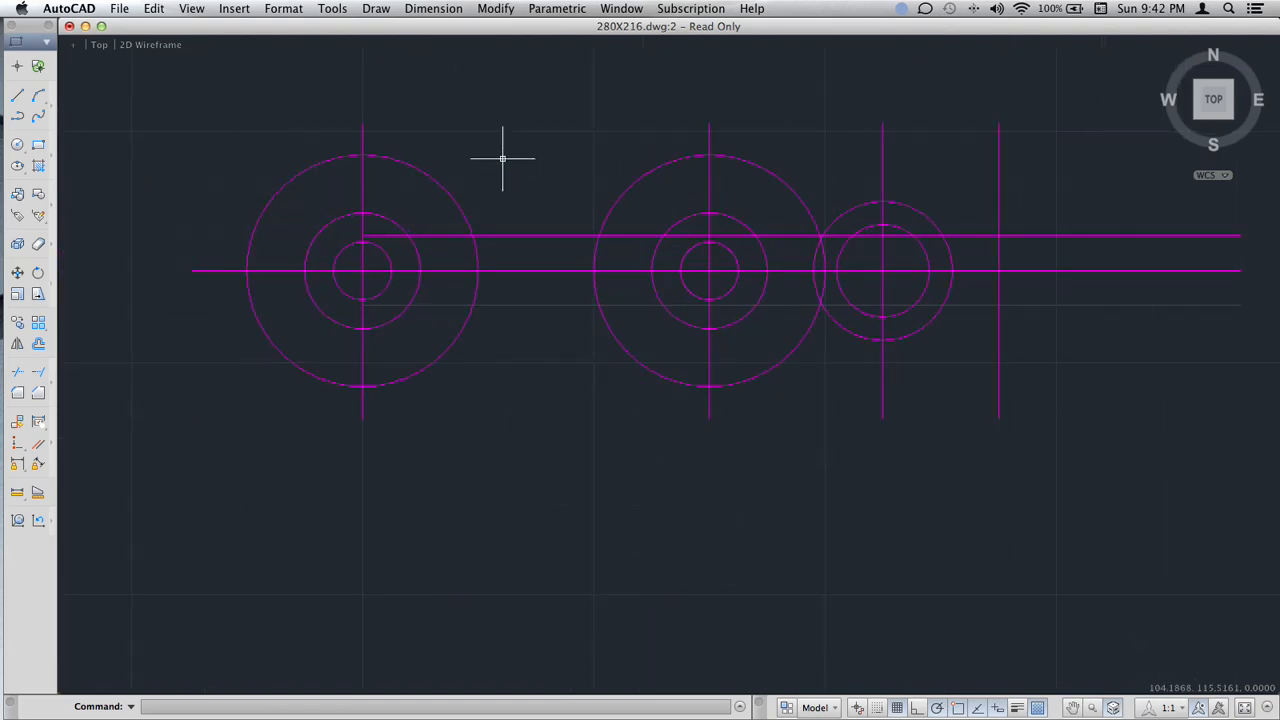
pyautogui.press('Return')
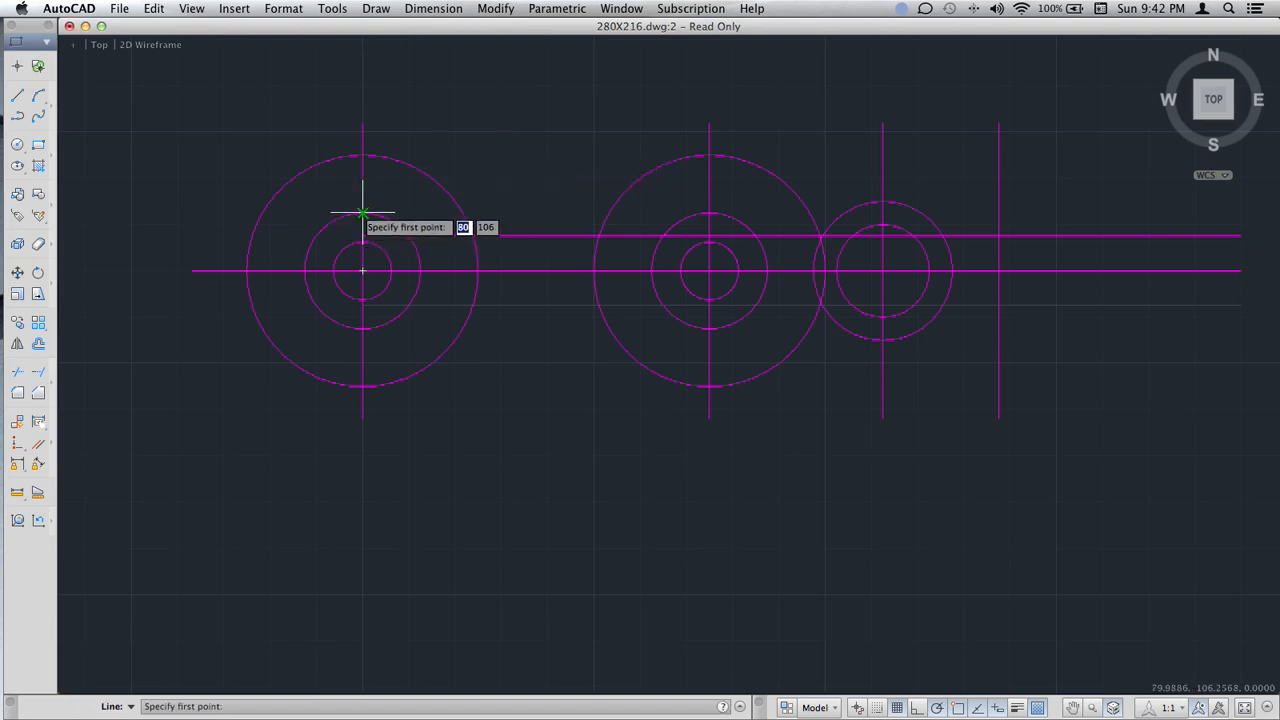
pyautogui.click(362, 213)
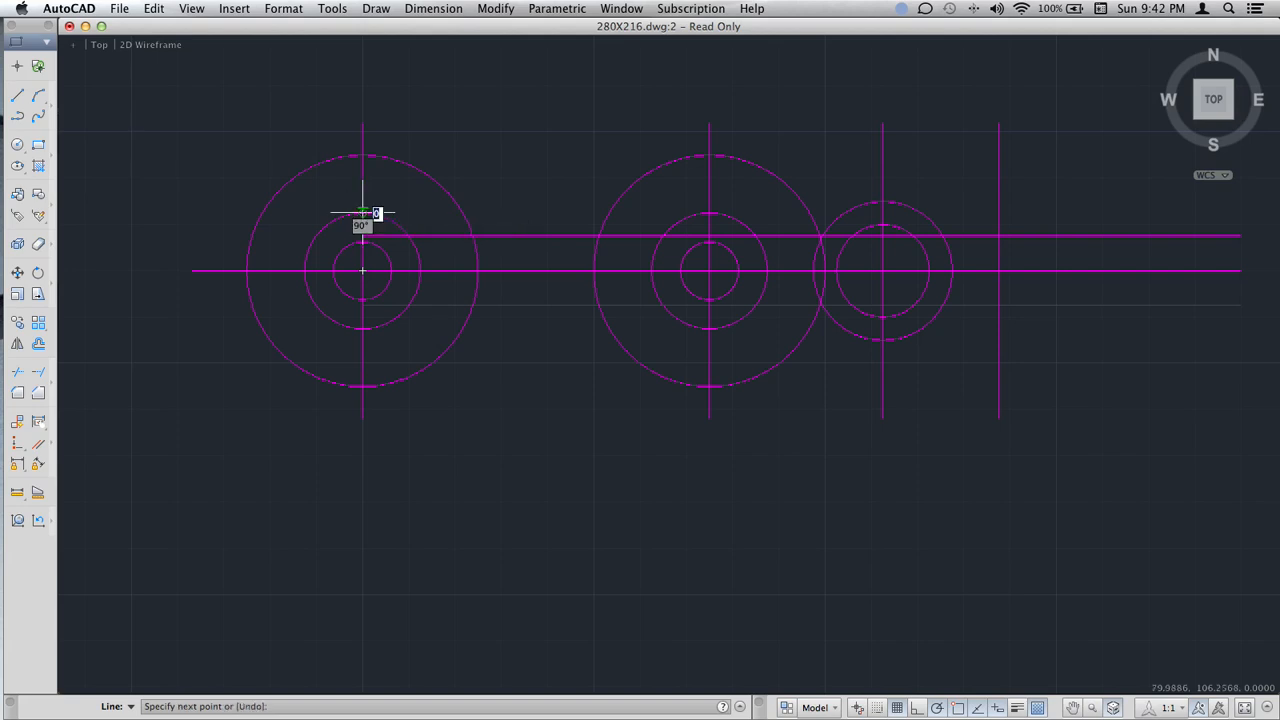
pyautogui.click(707, 212)
pyautogui.press('Return')
# - Draw a horizontal line joining the bottom points of the middle circles in the two large concentric groups
pyautogui.press('Return')
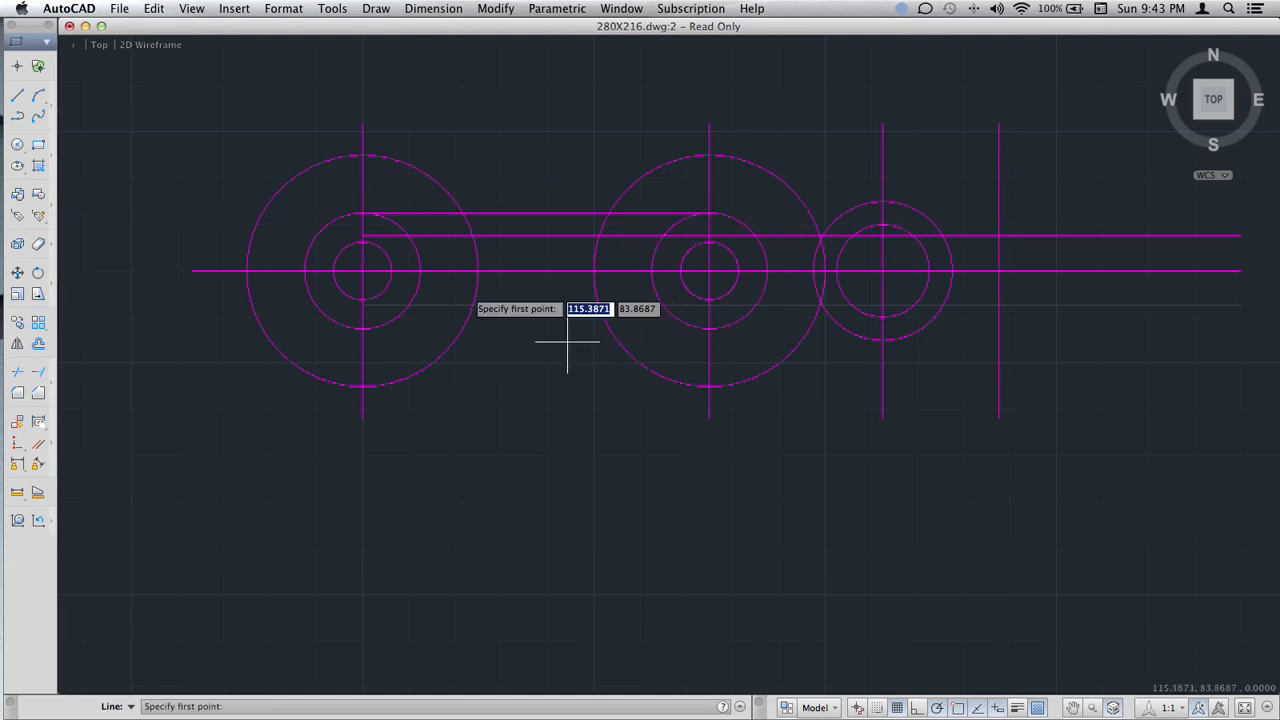
pyautogui.click(360, 329)
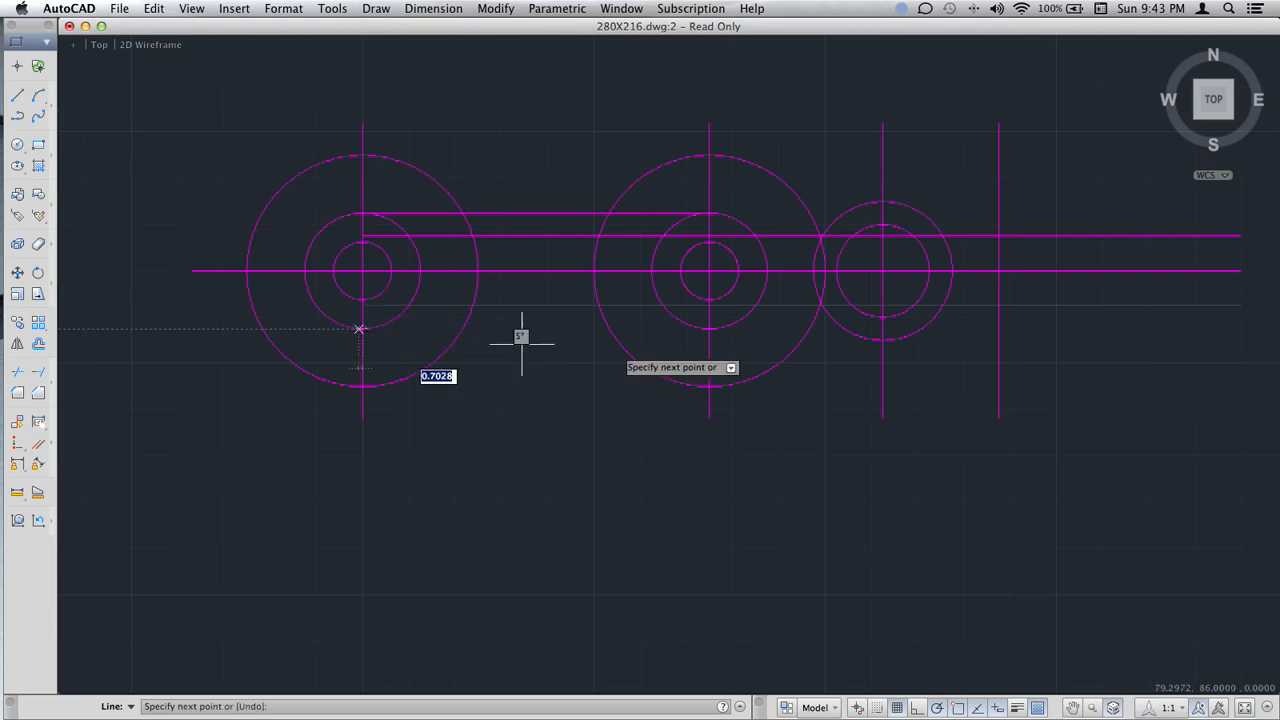
pyautogui.click(708, 329)
pyautogui.press('Return')
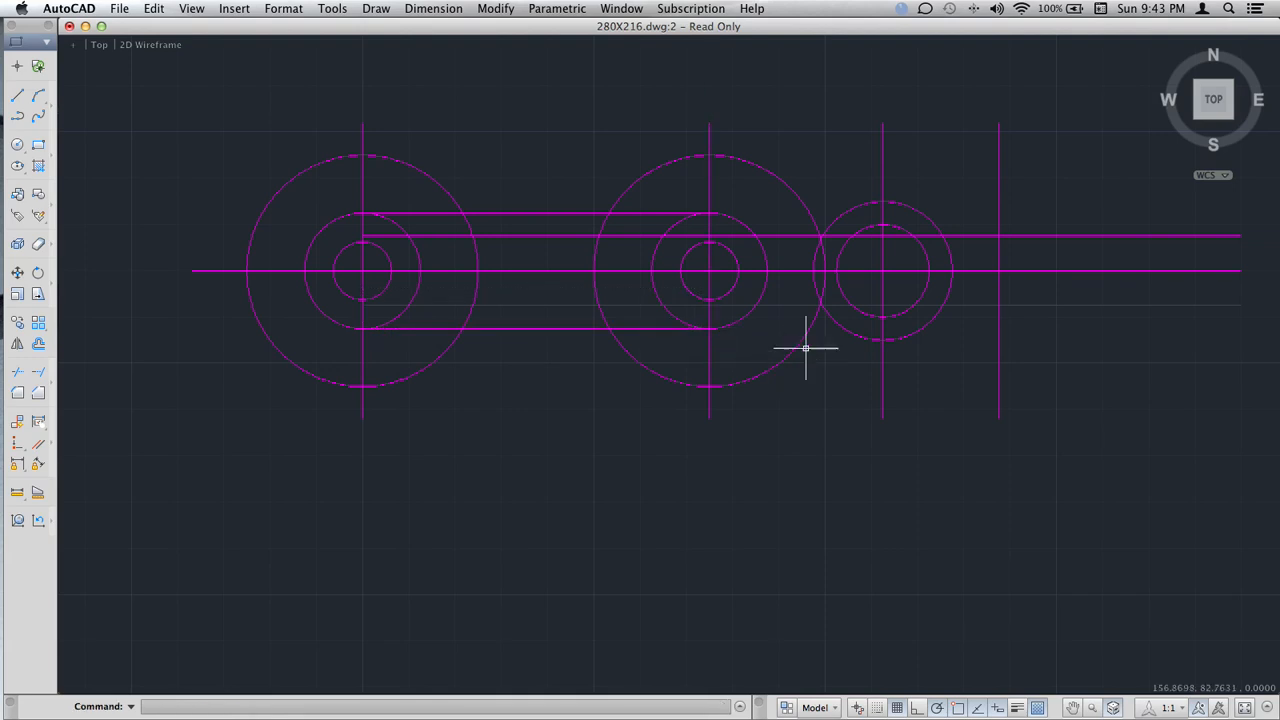
# - Draw a horizontal line joining the top points of the innermost circles in the two large concentric groups
pyautogui.moveTo(806, 348); pyautogui.dragTo(726, 360, button='middle')
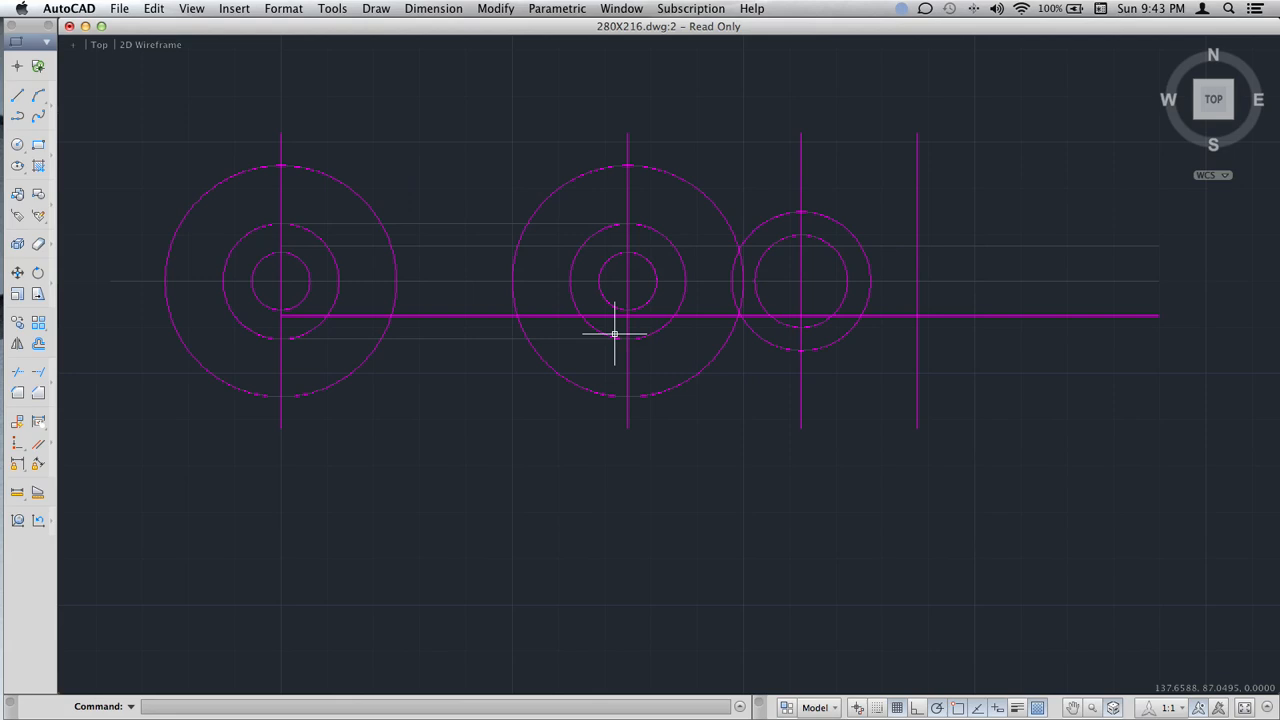
pyautogui.write('line')
pyautogui.press('Return')
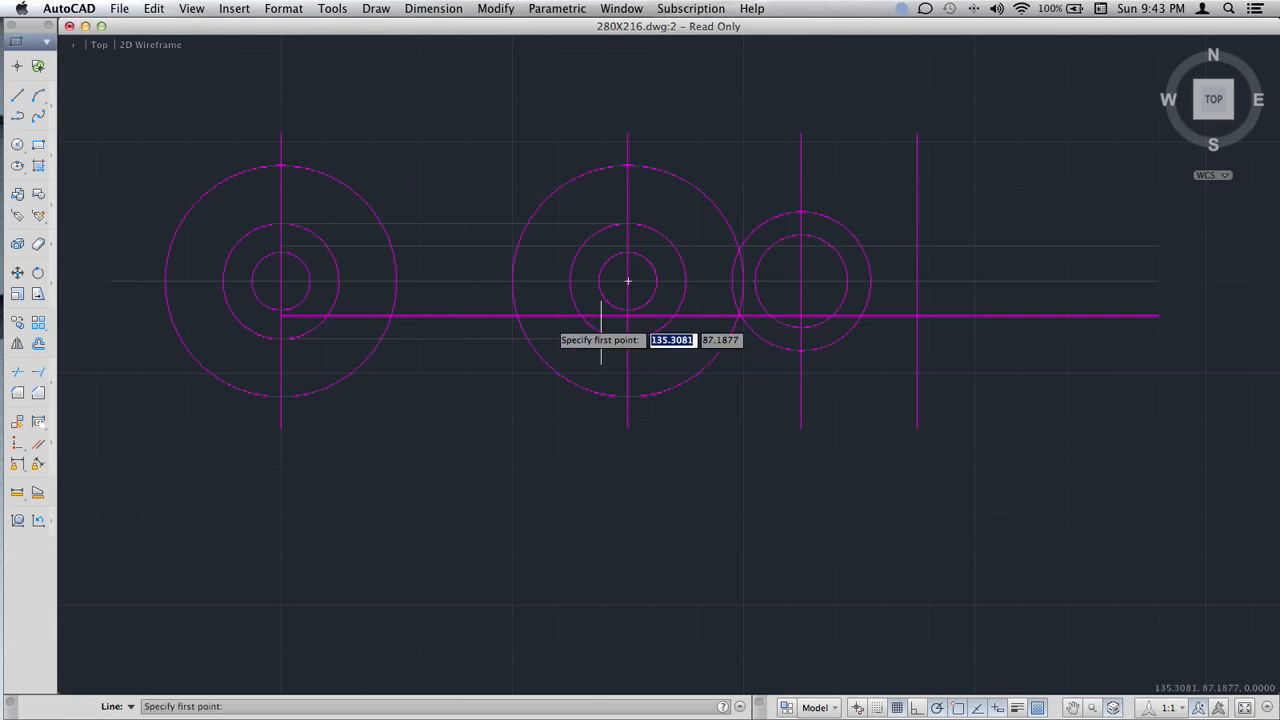
pyautogui.scroll(3, 277, 250)
pyautogui.scroll(3, 279, 250)
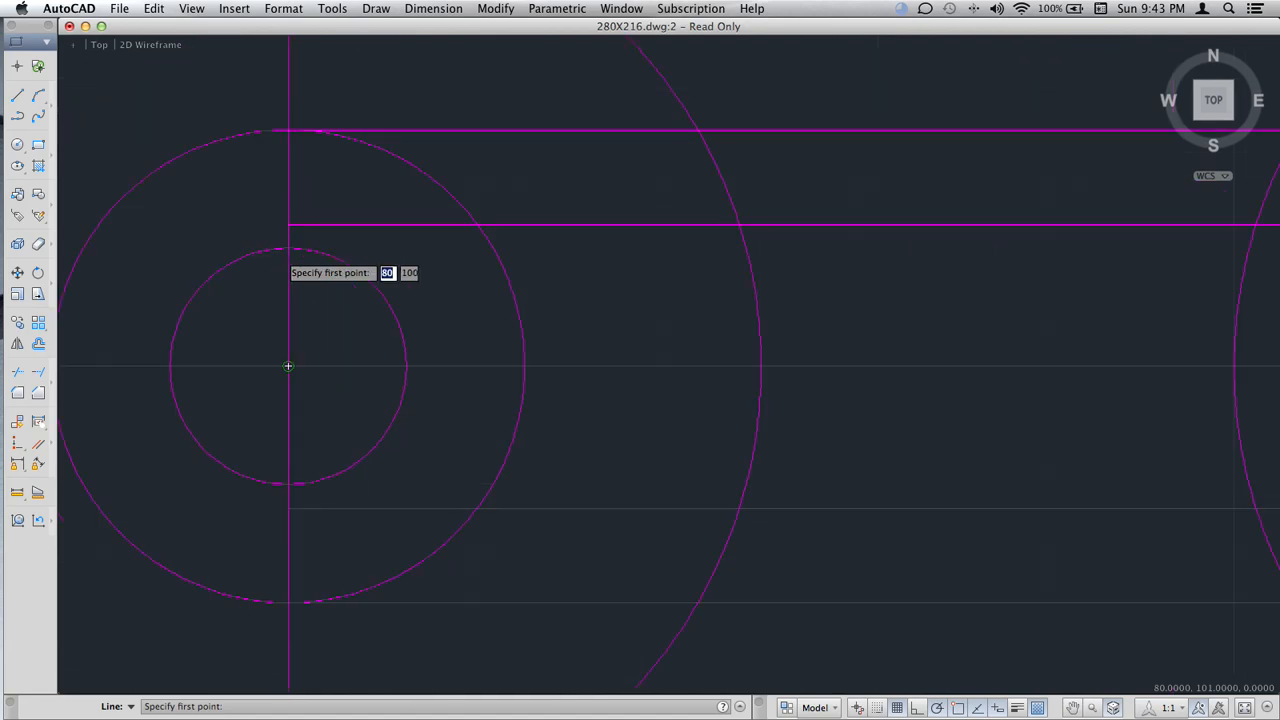
pyautogui.click(288, 248)
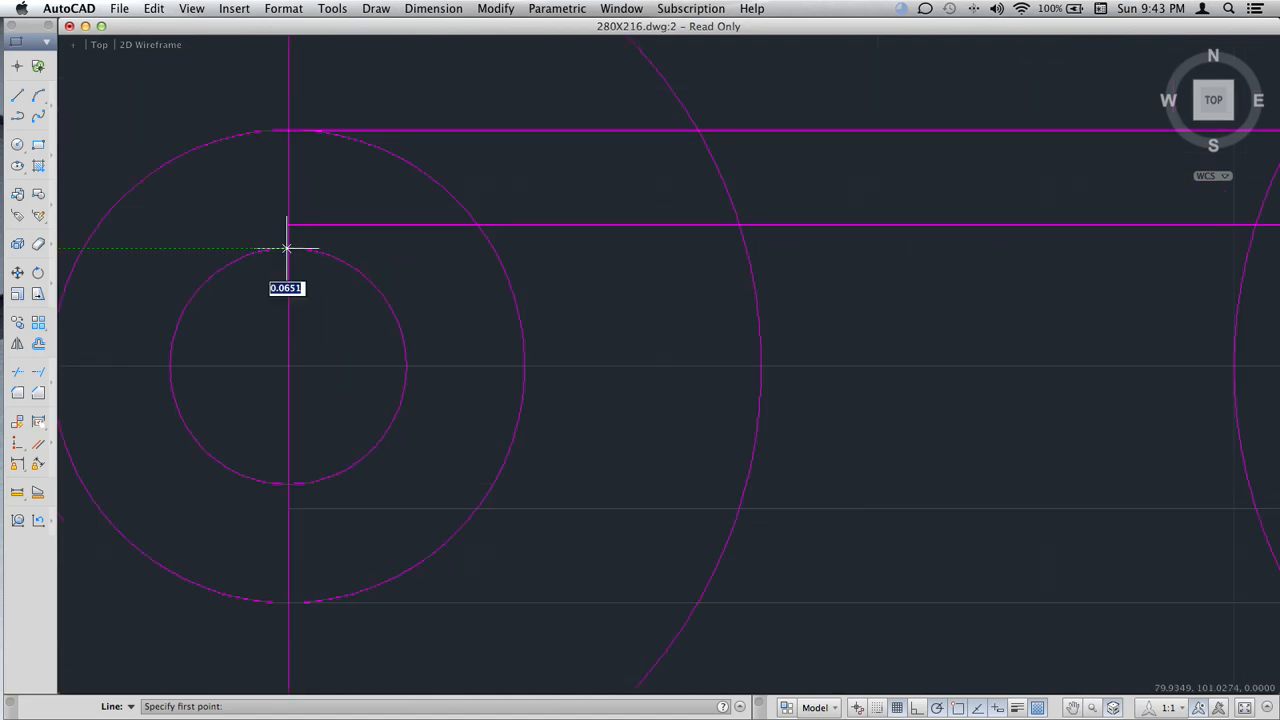
pyautogui.moveTo(750, 283); pyautogui.dragTo(543, 301, button='middle')
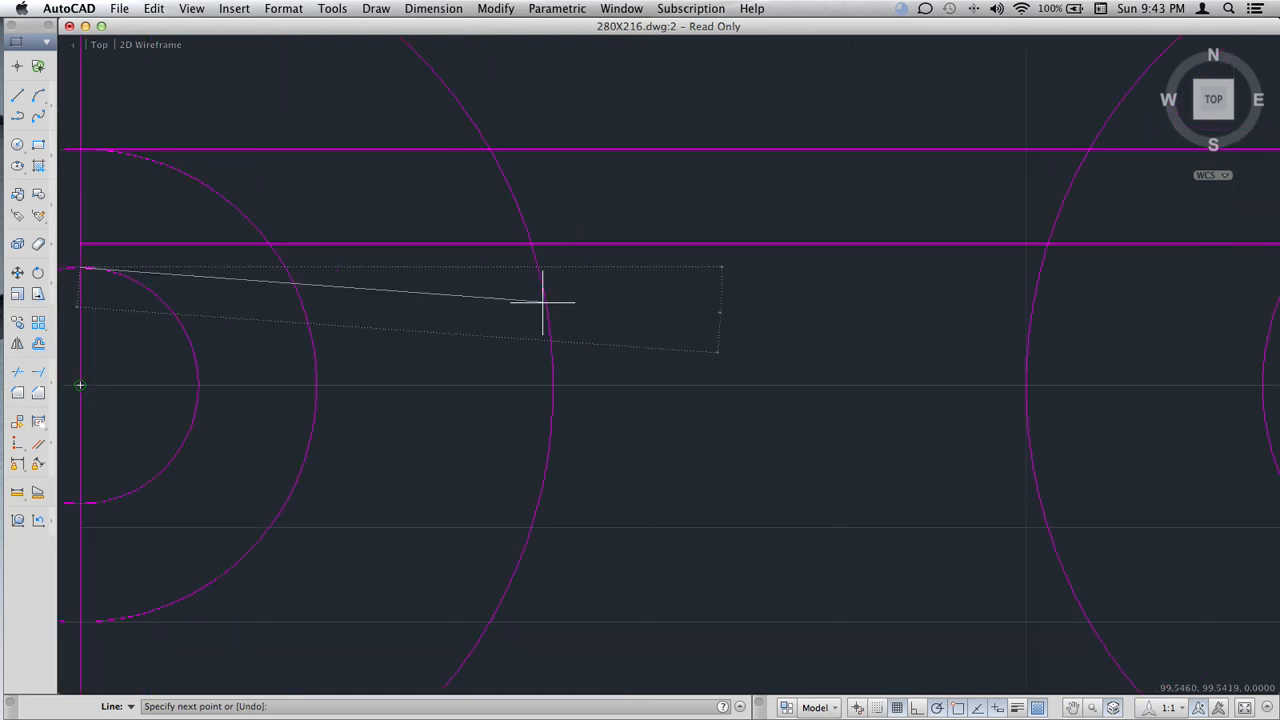
pyautogui.scroll(-2, 755, 305)
pyautogui.scroll(-4, 755, 305)
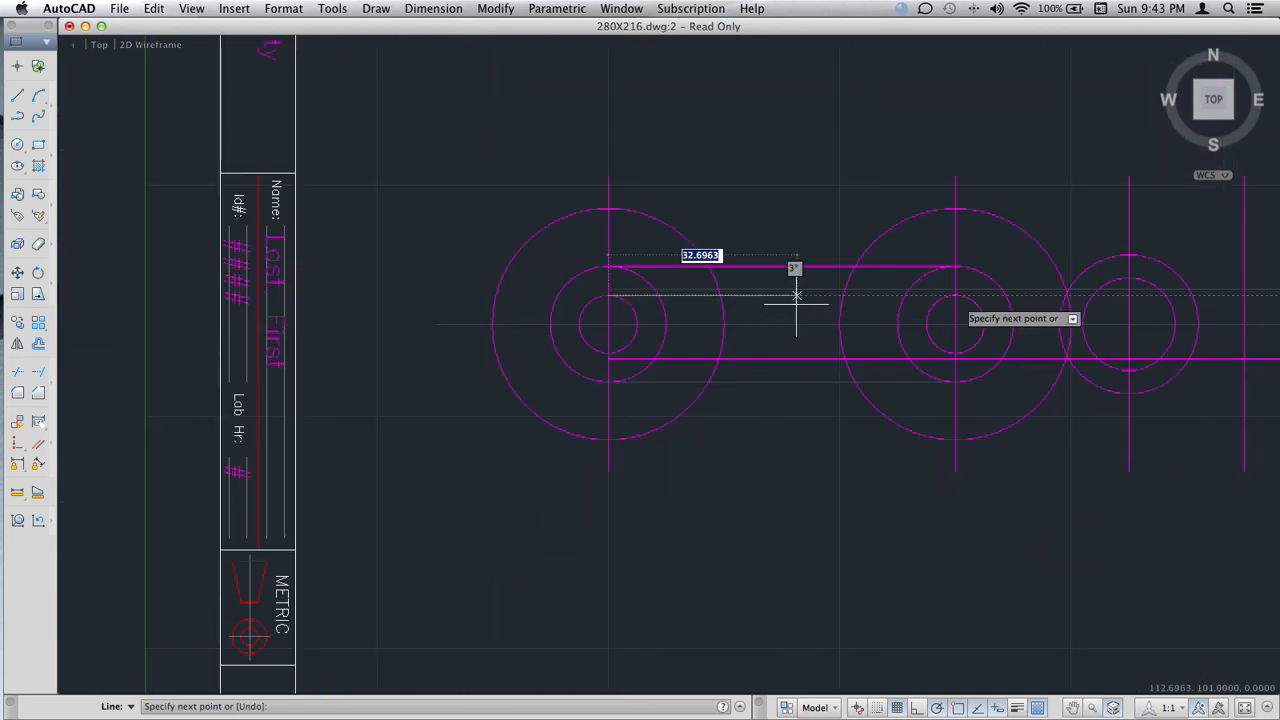
pyautogui.click(955, 295)
pyautogui.press('Return')
# - Draw a horizontal line joining the bottom points of the innermost circles in the two large concentric groups
pyautogui.press('Return')
pyautogui.scroll(3, 550, 345)
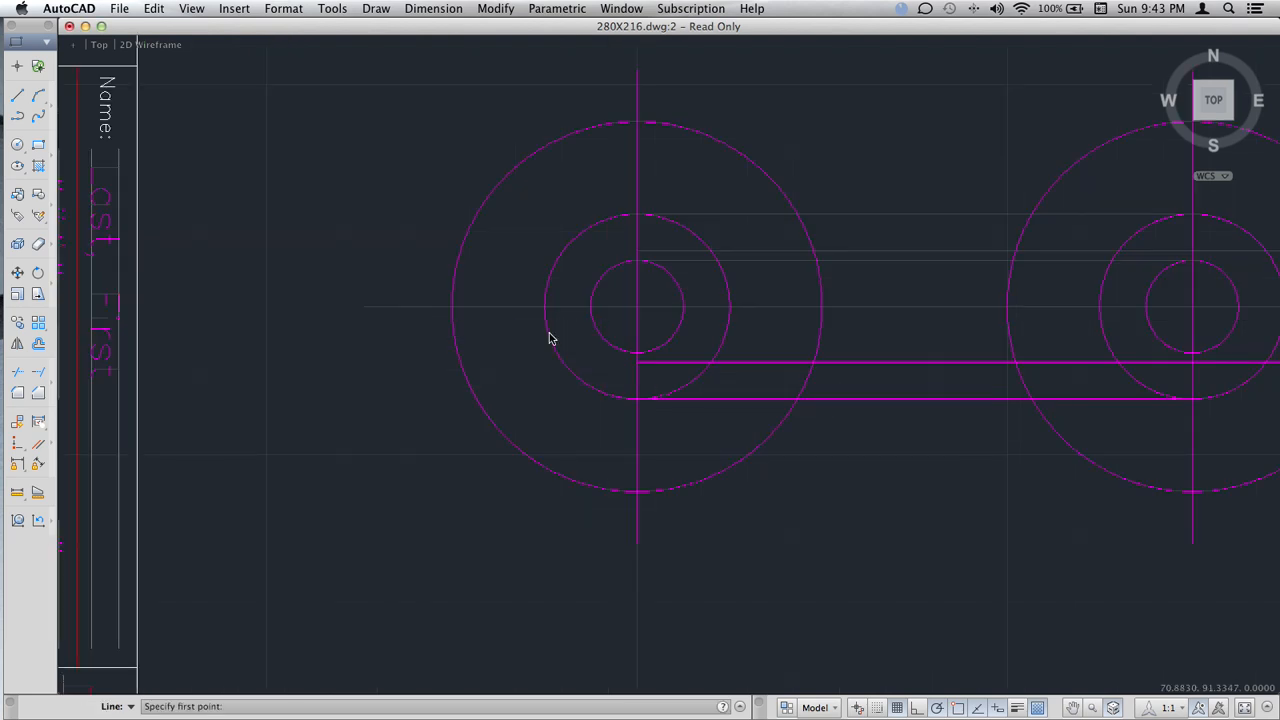
pyautogui.scroll(2, 549, 338)
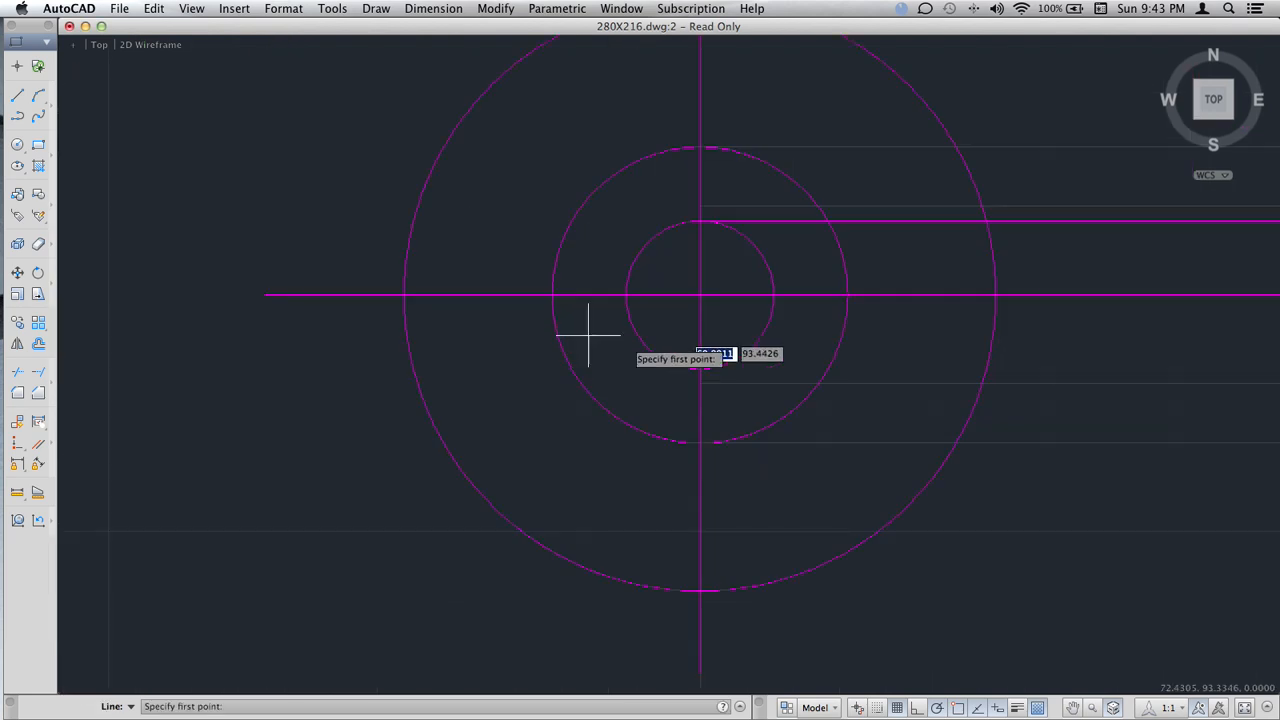
pyautogui.click(699, 369)
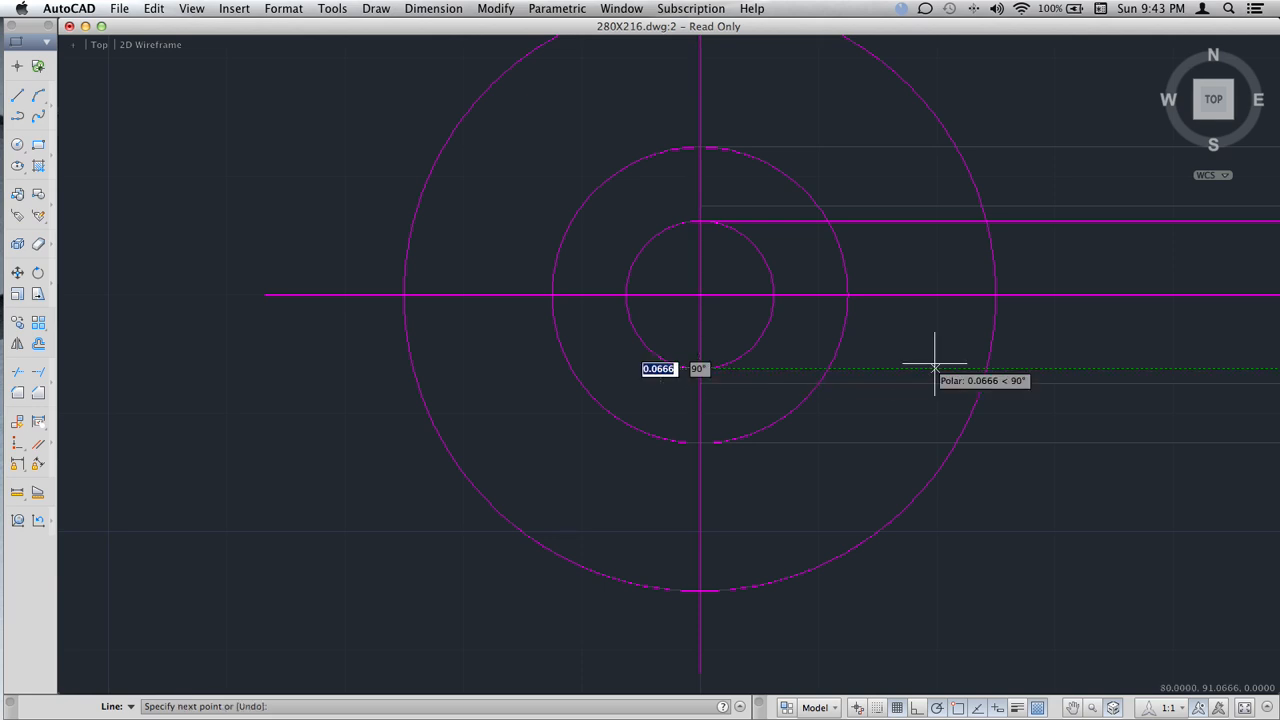
pyautogui.moveTo(980, 366); pyautogui.dragTo(404, 368, button='middle')
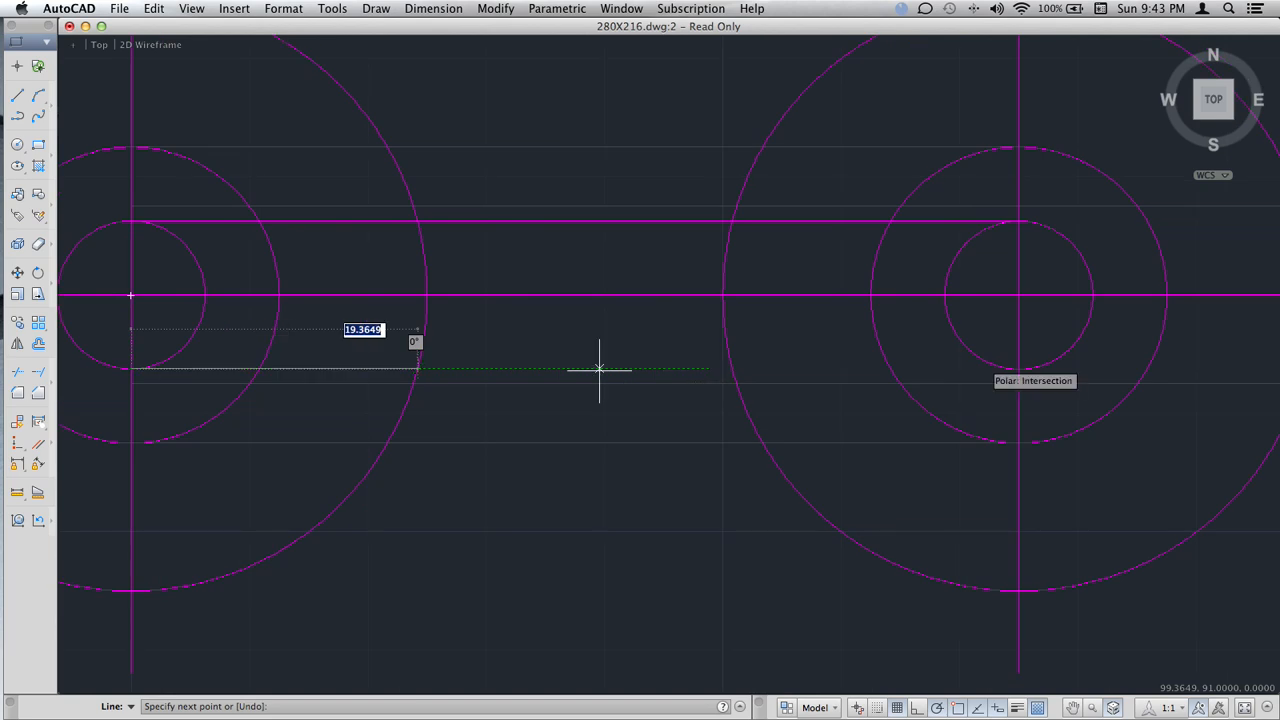
pyautogui.click(1018, 368)
pyautogui.press('Escape')
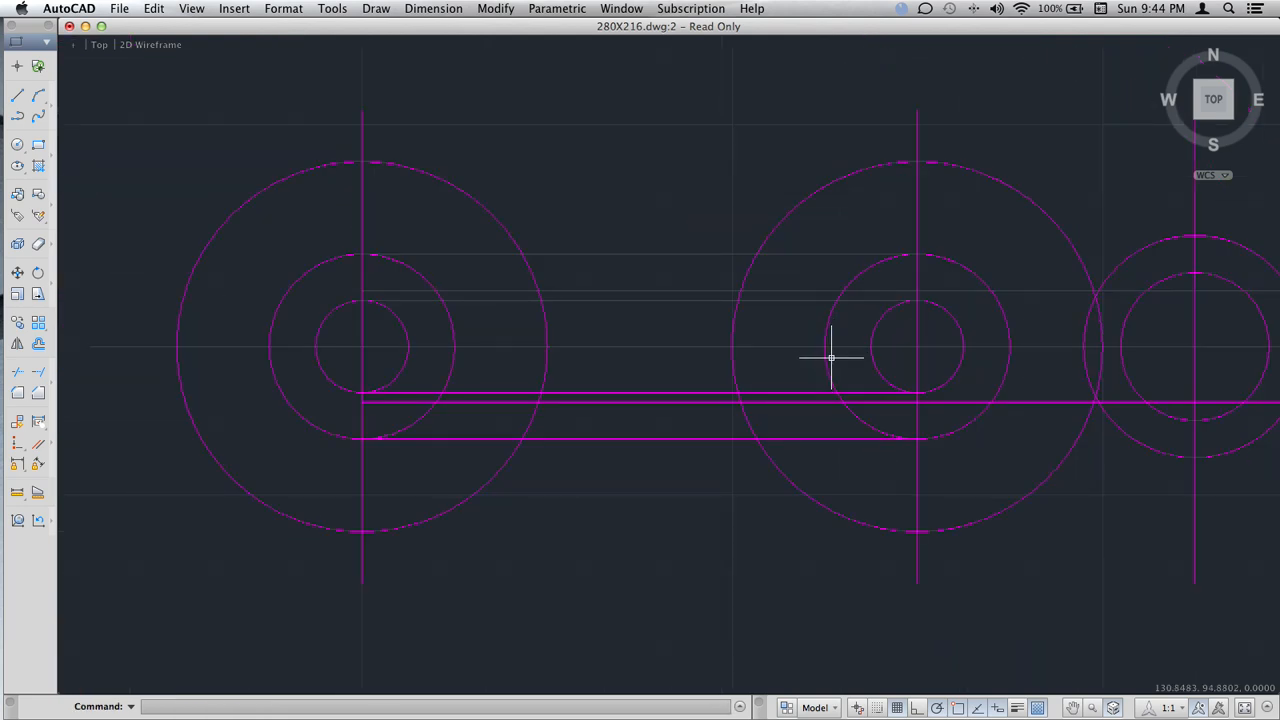
# - Fillet the upper offset line to the upper-right side of the radius 12 circle with a fillet radius of 10
pyautogui.moveTo(920, 336); pyautogui.dragTo(591, 323, button='middle')
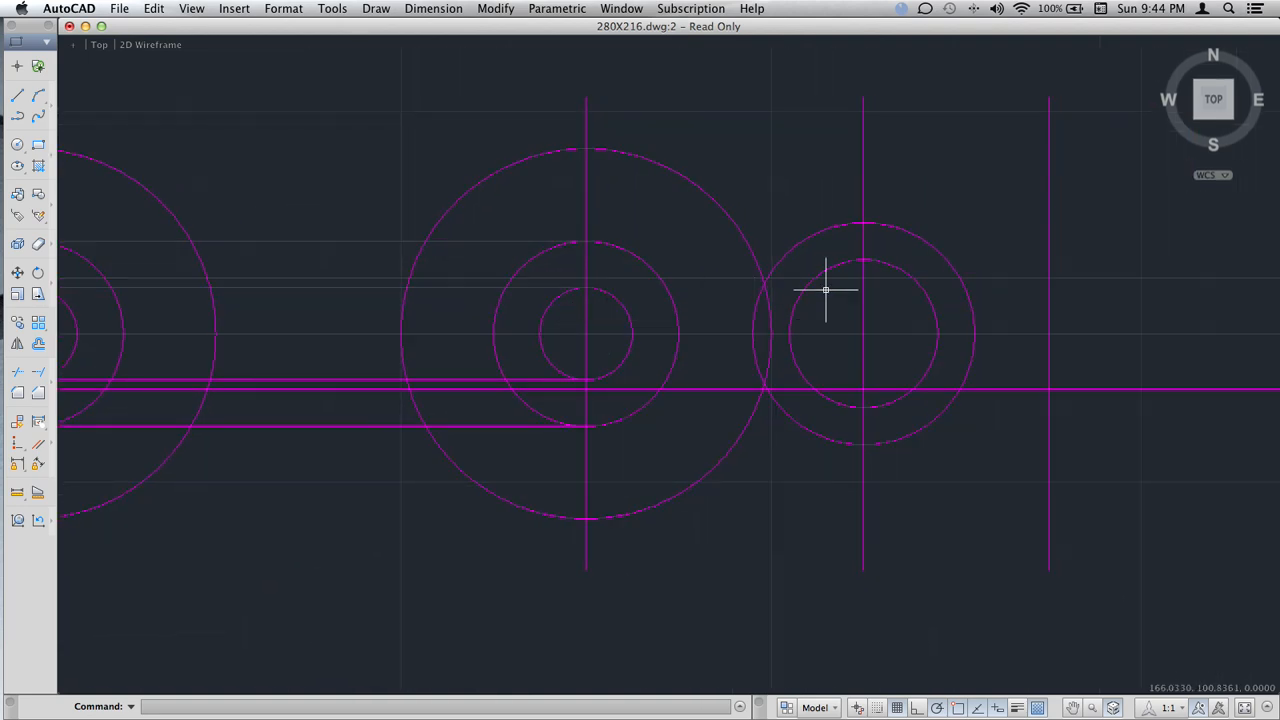
pyautogui.write('fil')
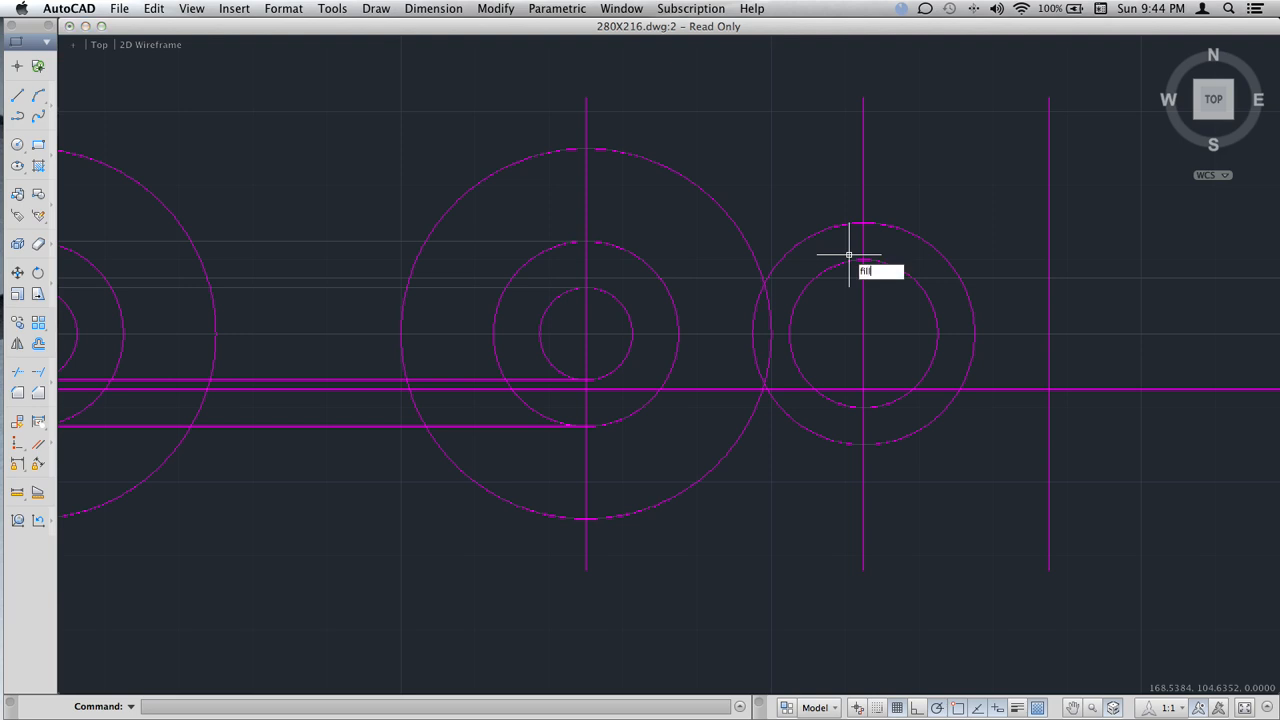
pyautogui.write('let')
pyautogui.press('Return')
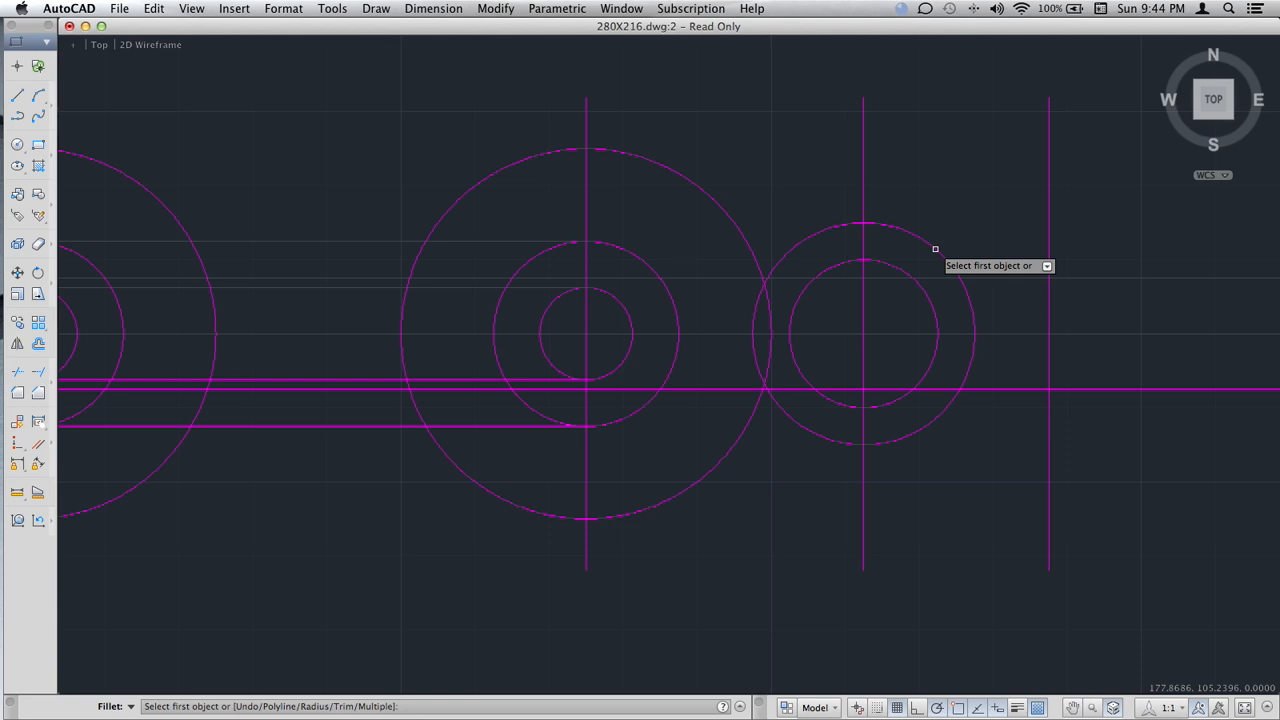
pyautogui.press('Down')
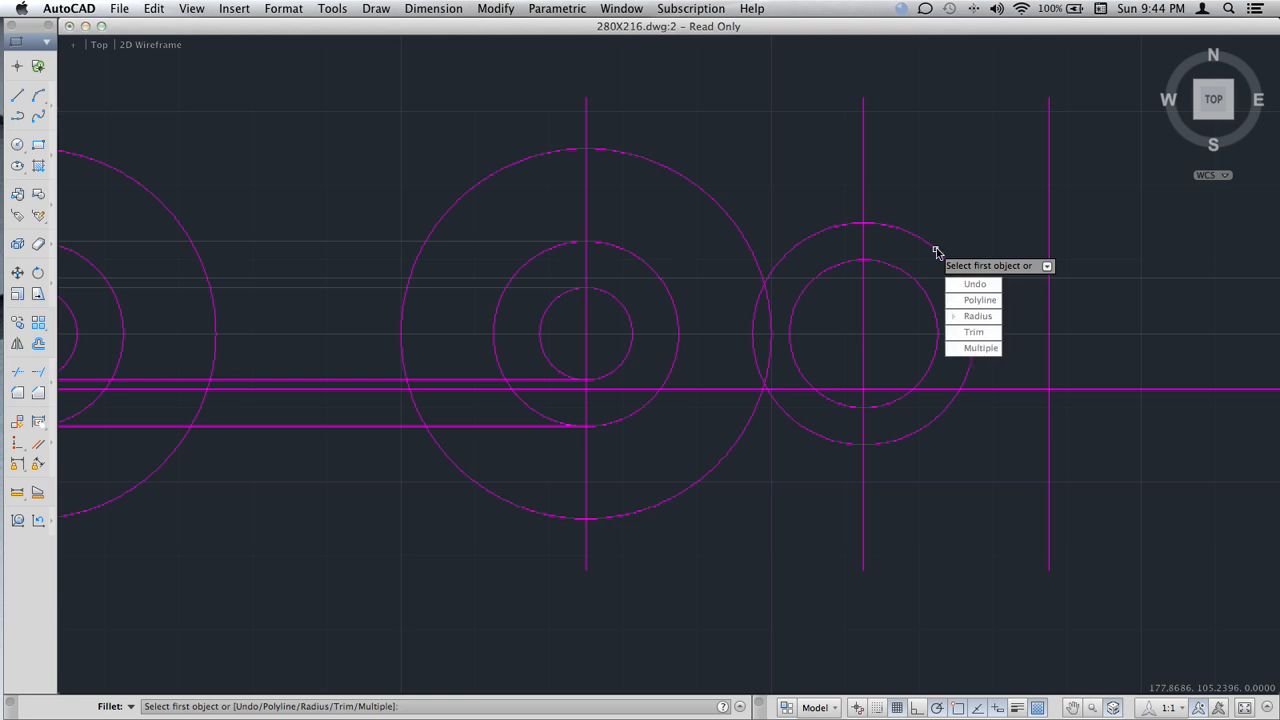
pyautogui.press('Return')
pyautogui.write('30')
pyautogui.press('Return')
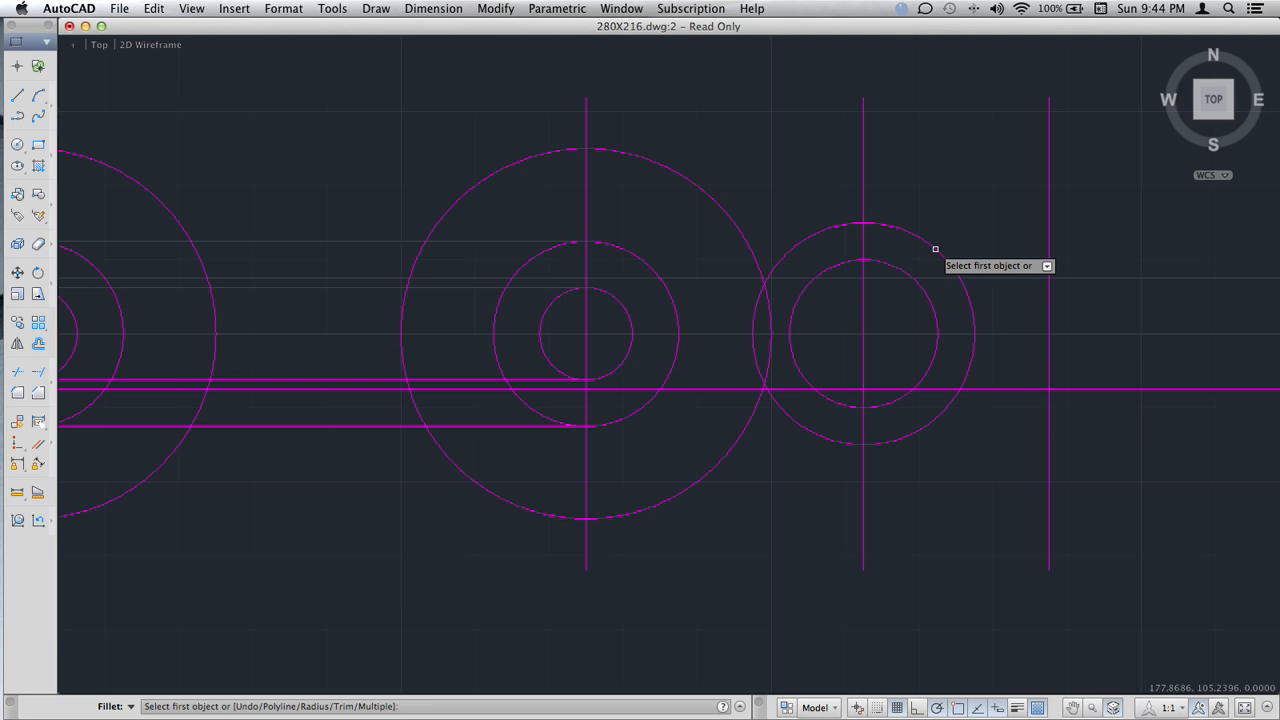
pyautogui.click(1002, 279)
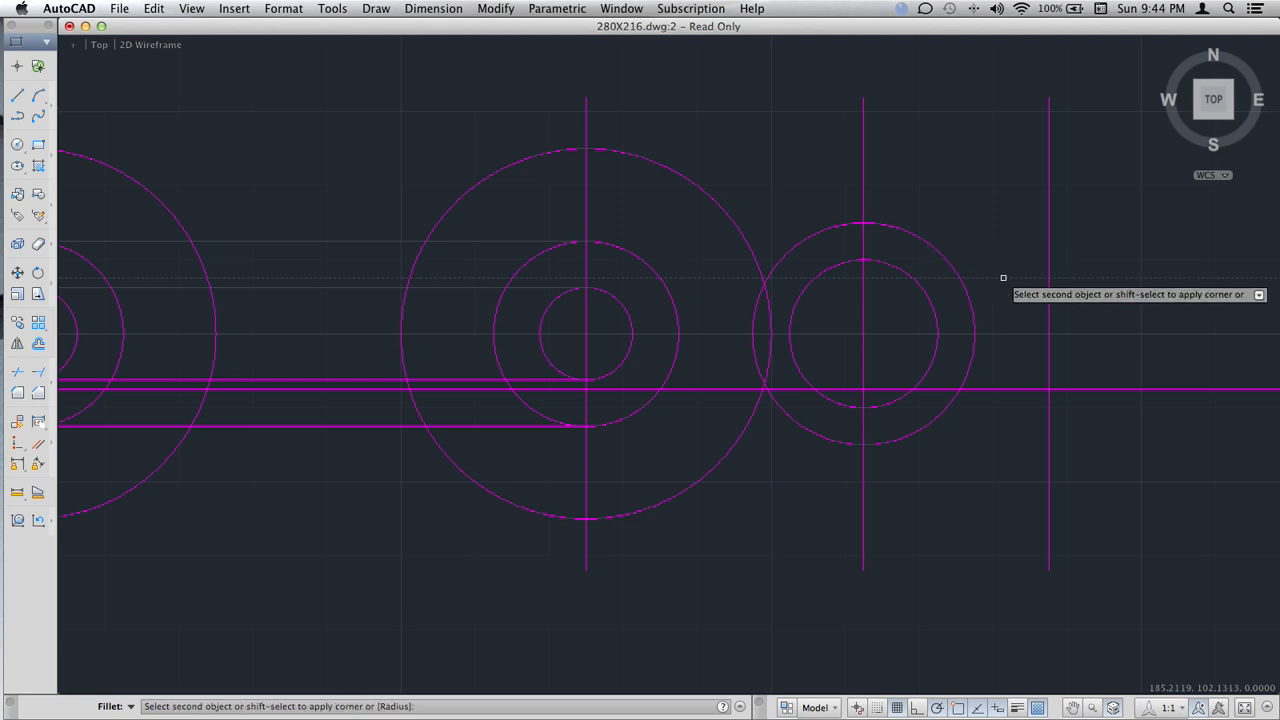
pyautogui.click(936, 252)
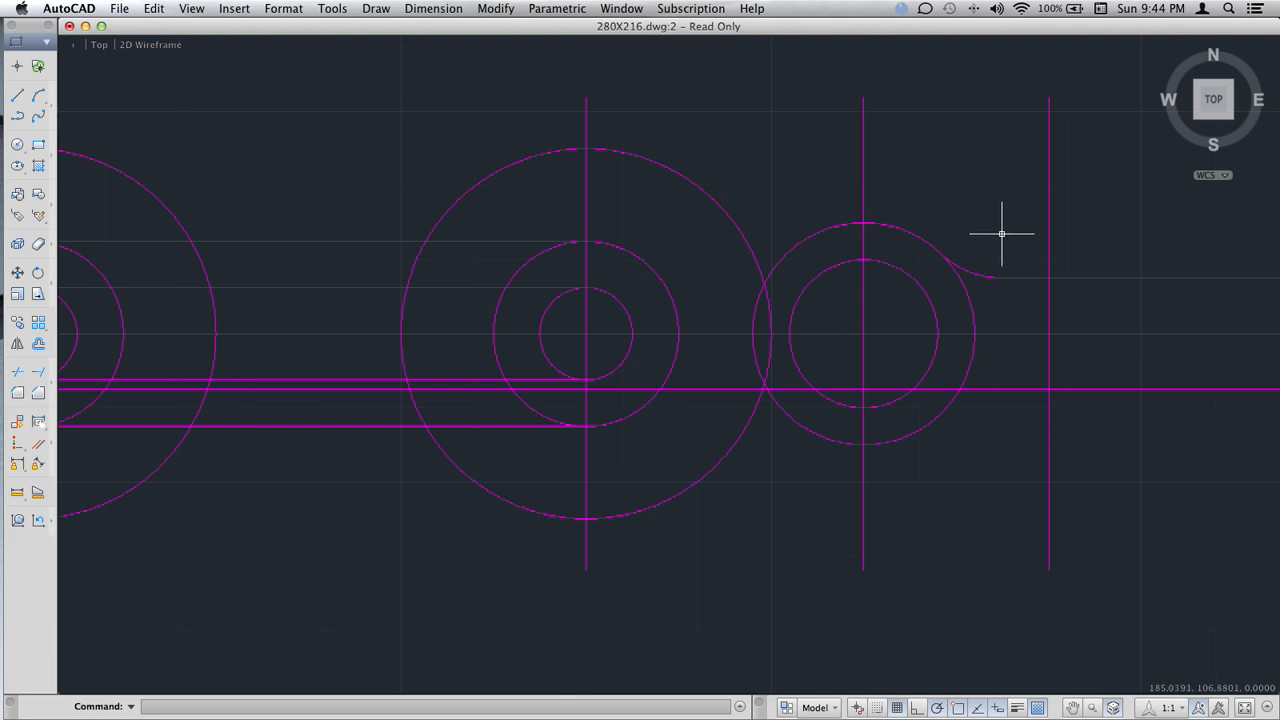
pyautogui.scroll(-3, 986, 363)
pyautogui.scroll(5, 986, 363)
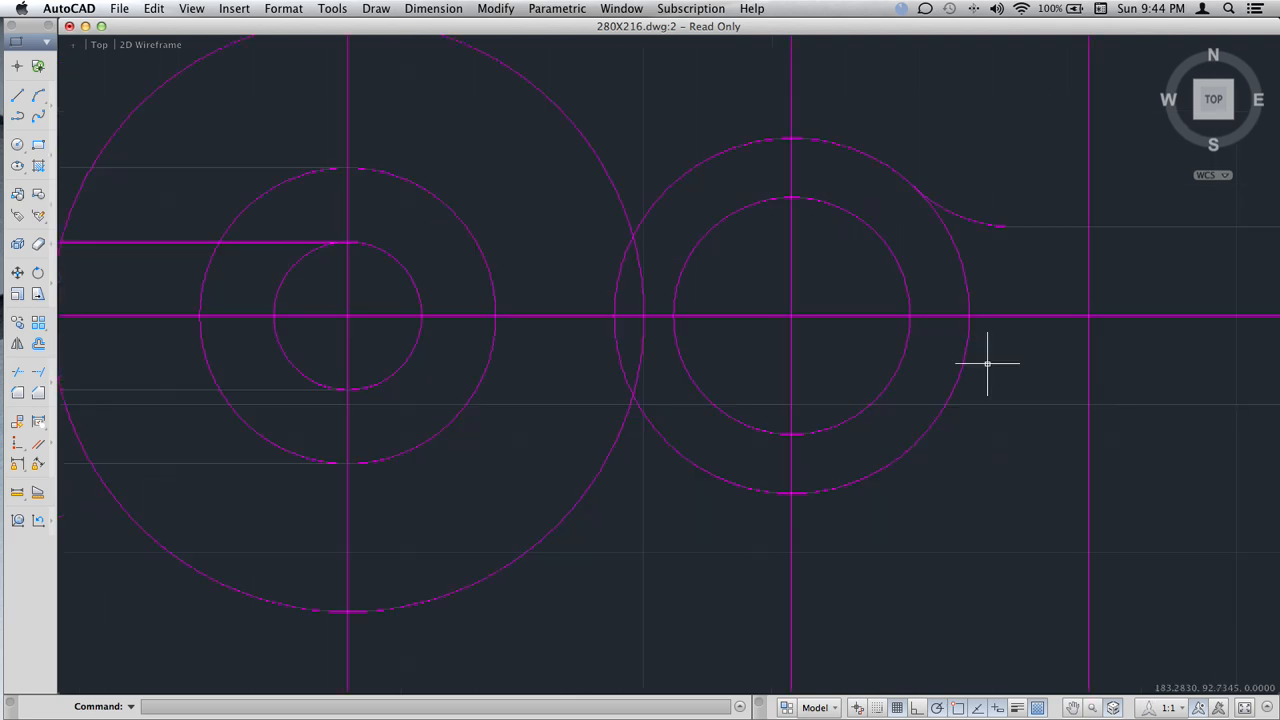
pyautogui.write('fil')
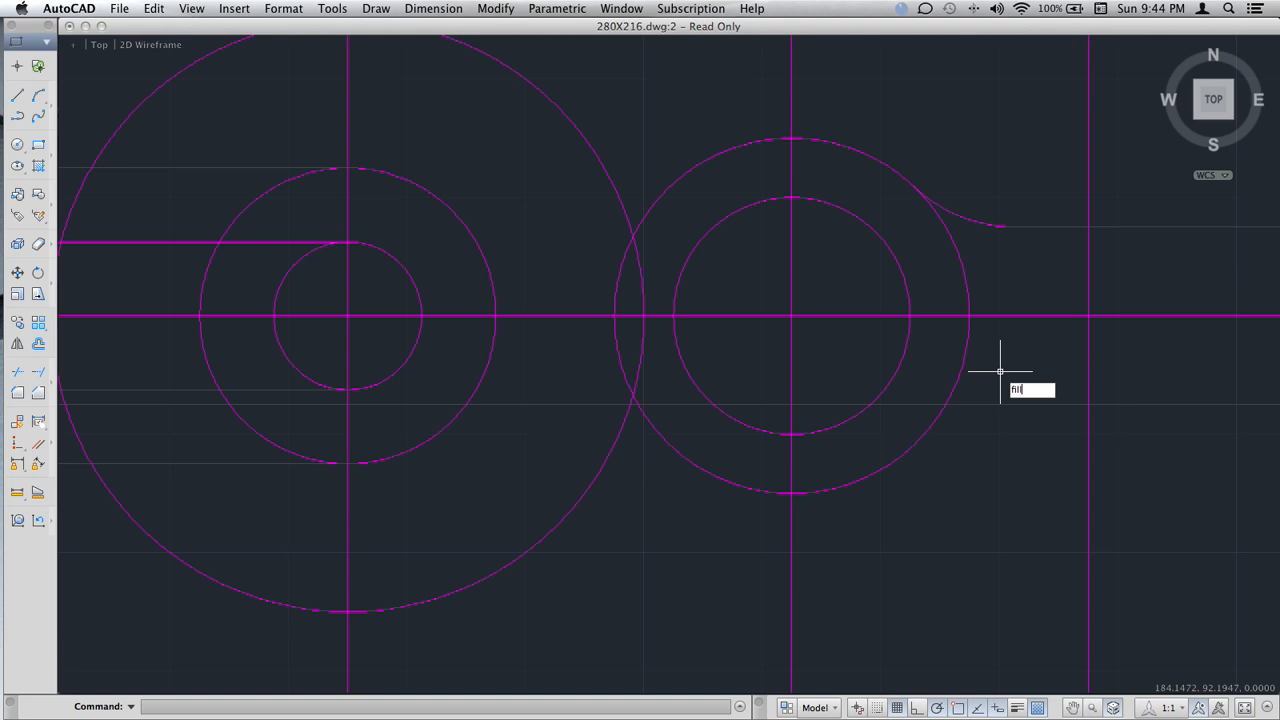
pyautogui.write('let')
pyautogui.press('Return')
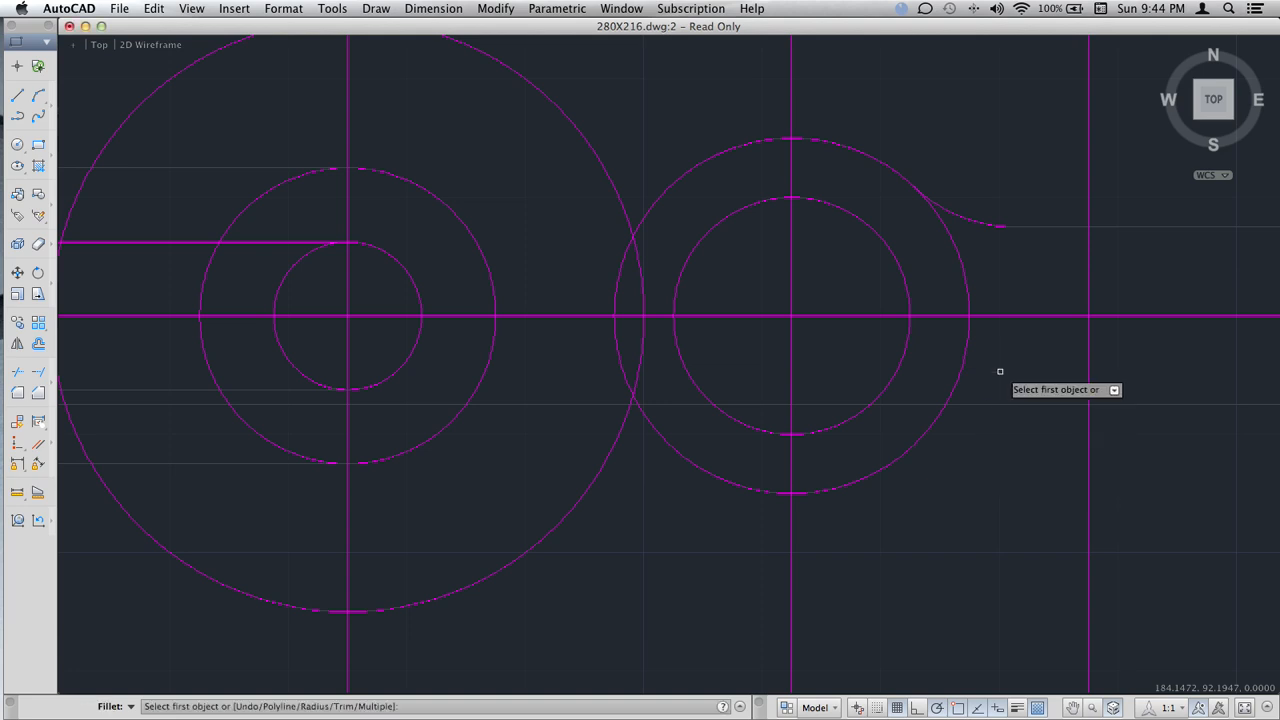
pyautogui.click(1039, 404)
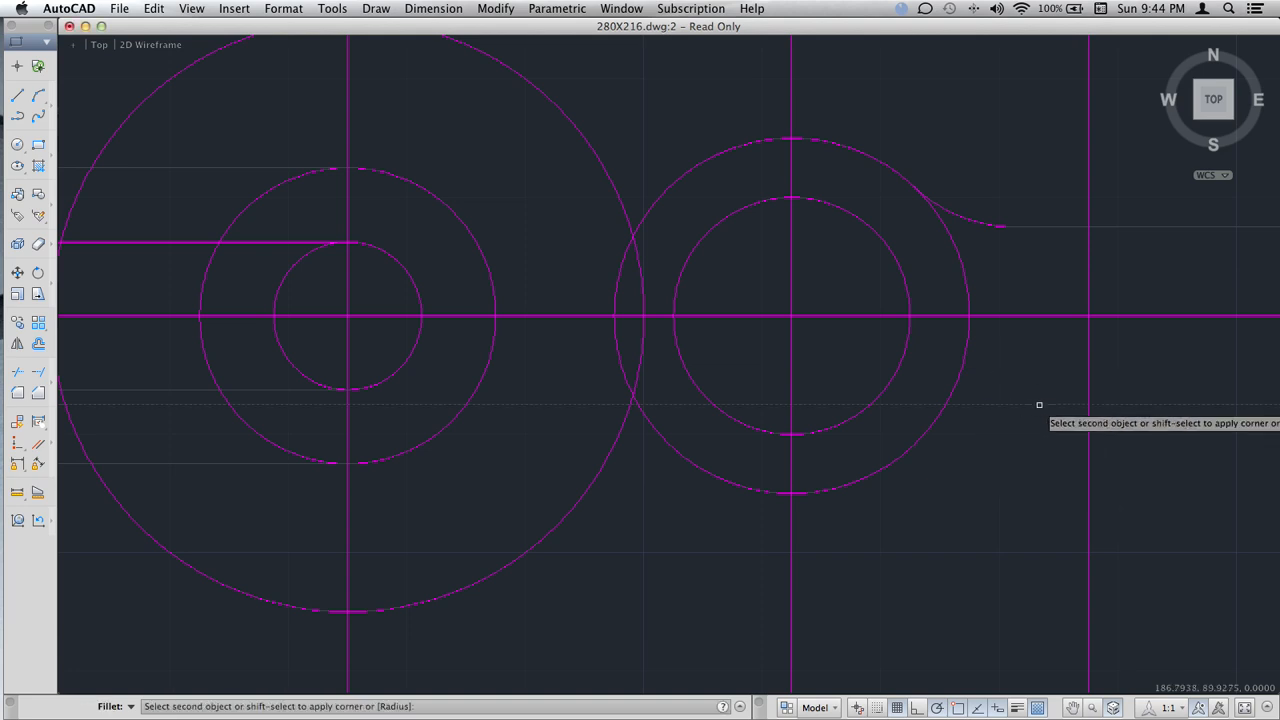
pyautogui.press('Escape')
# - Fillet the lower offset line to the lower-right side of the radius 12 circle, keeping the fillet radius at 10
pyautogui.write('fillet')
pyautogui.press('Return')
pyautogui.press('Down')
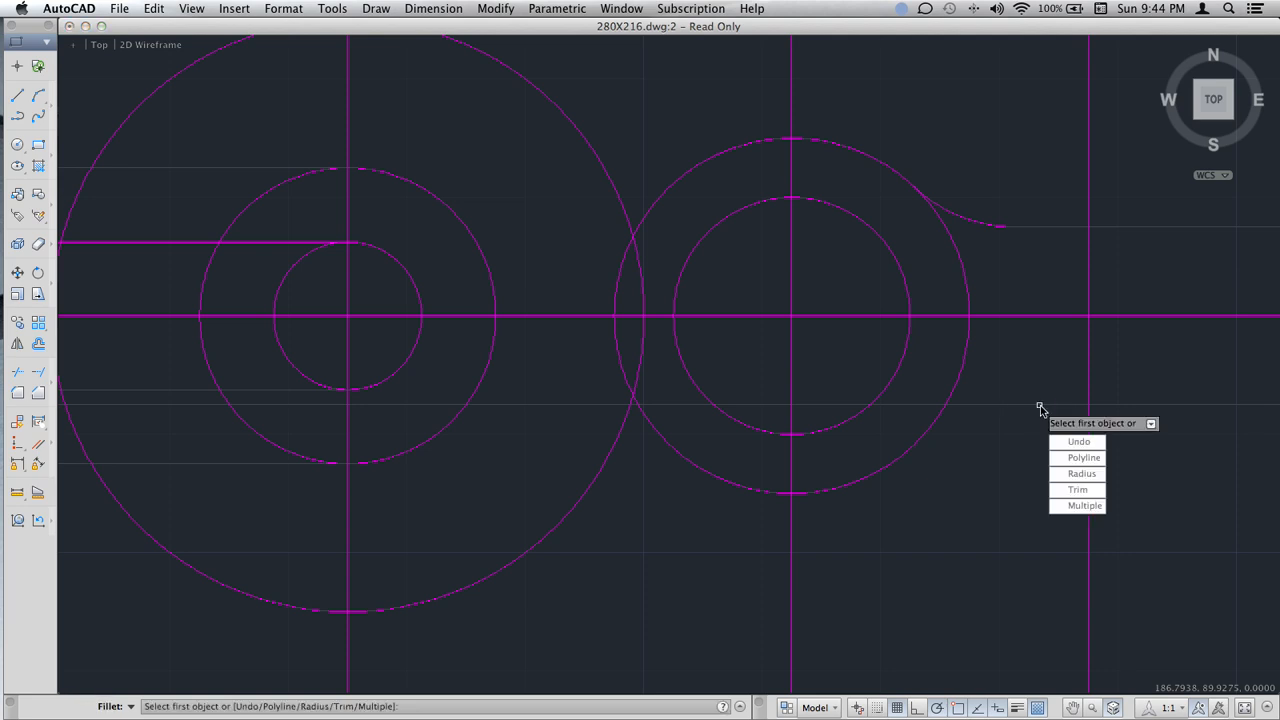
pyautogui.press('Return')
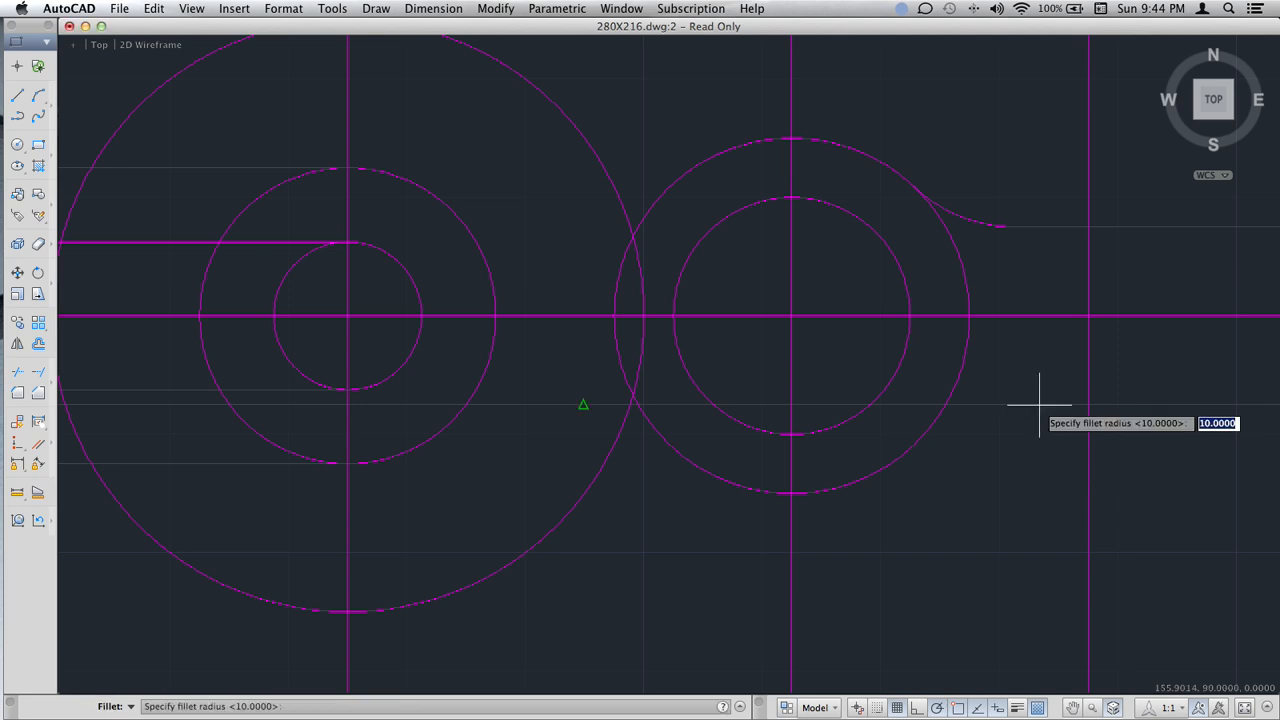
pyautogui.press('Return')
pyautogui.click(1039, 405)
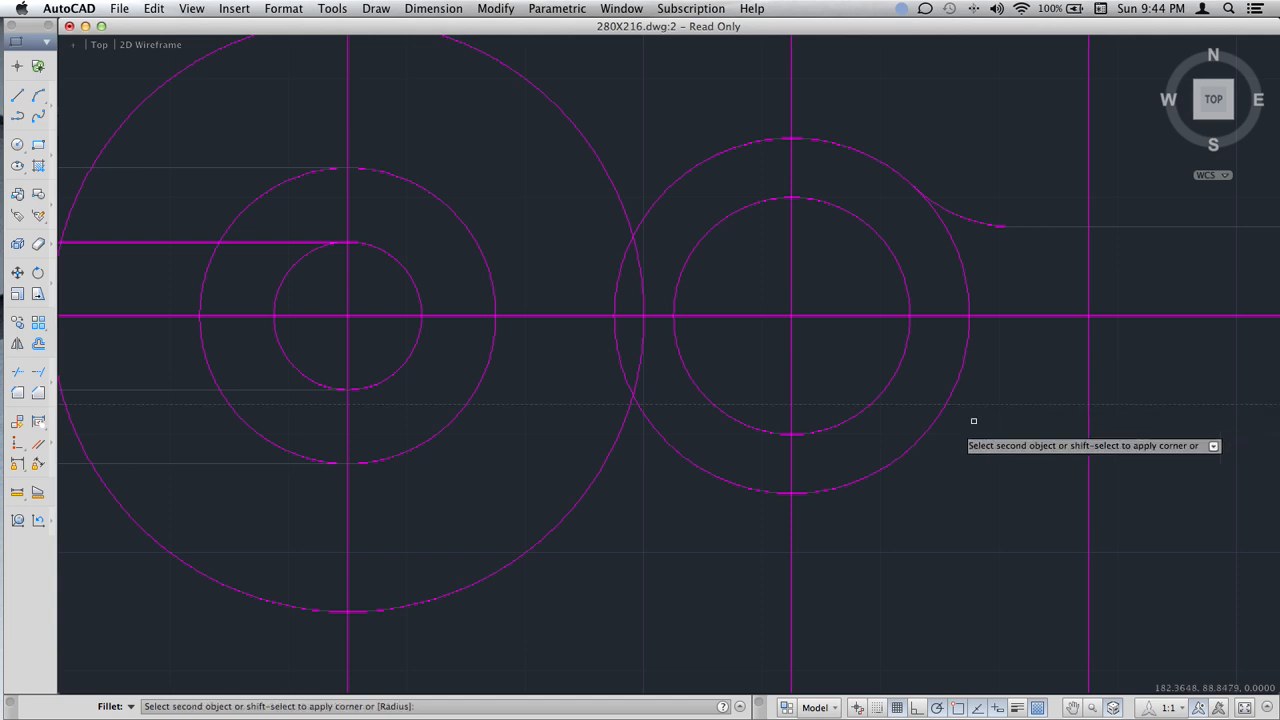
pyautogui.click(925, 432)
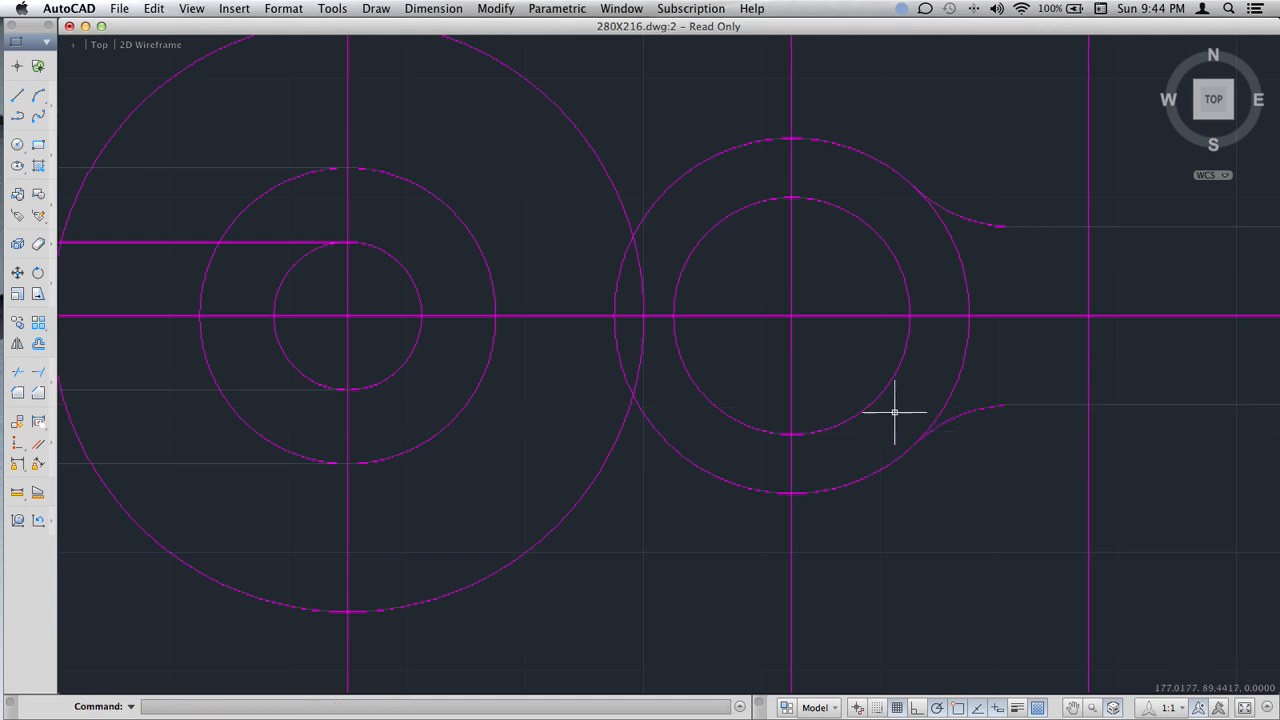
pyautogui.scroll(-3, 888, 401)
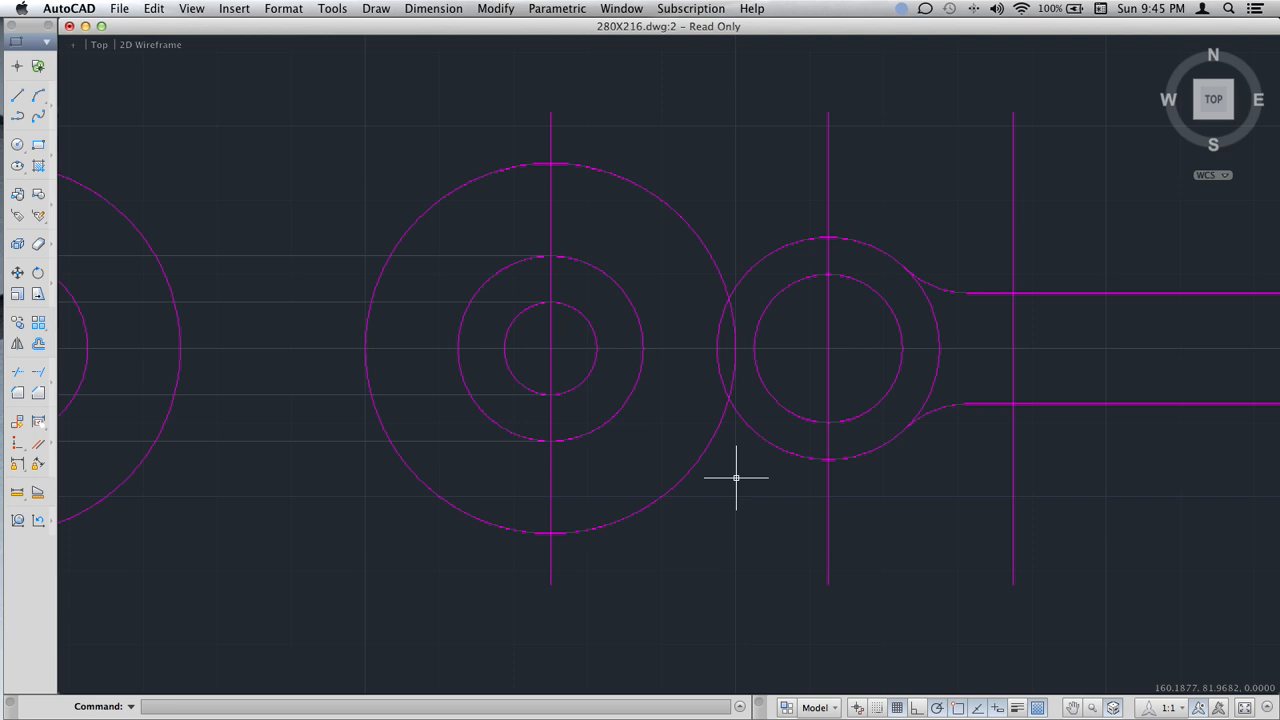
pyautogui.write('f')
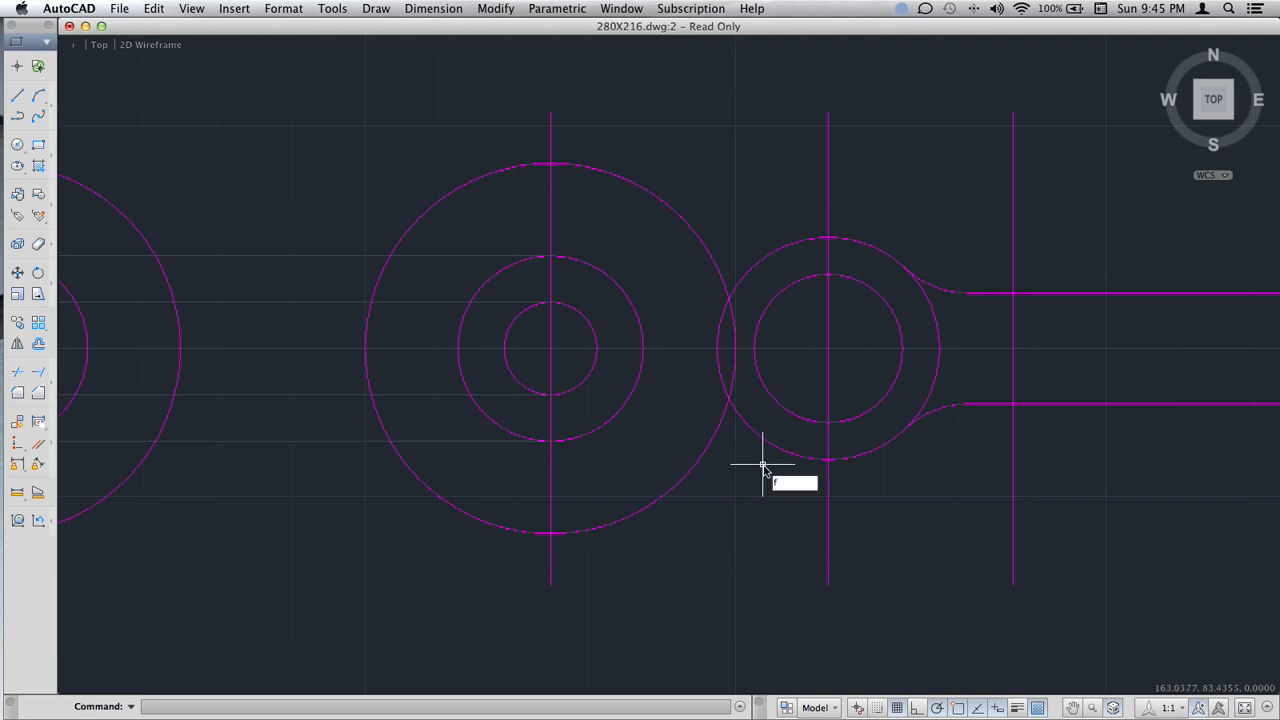
pyautogui.write('illet')
pyautogui.press('Return')
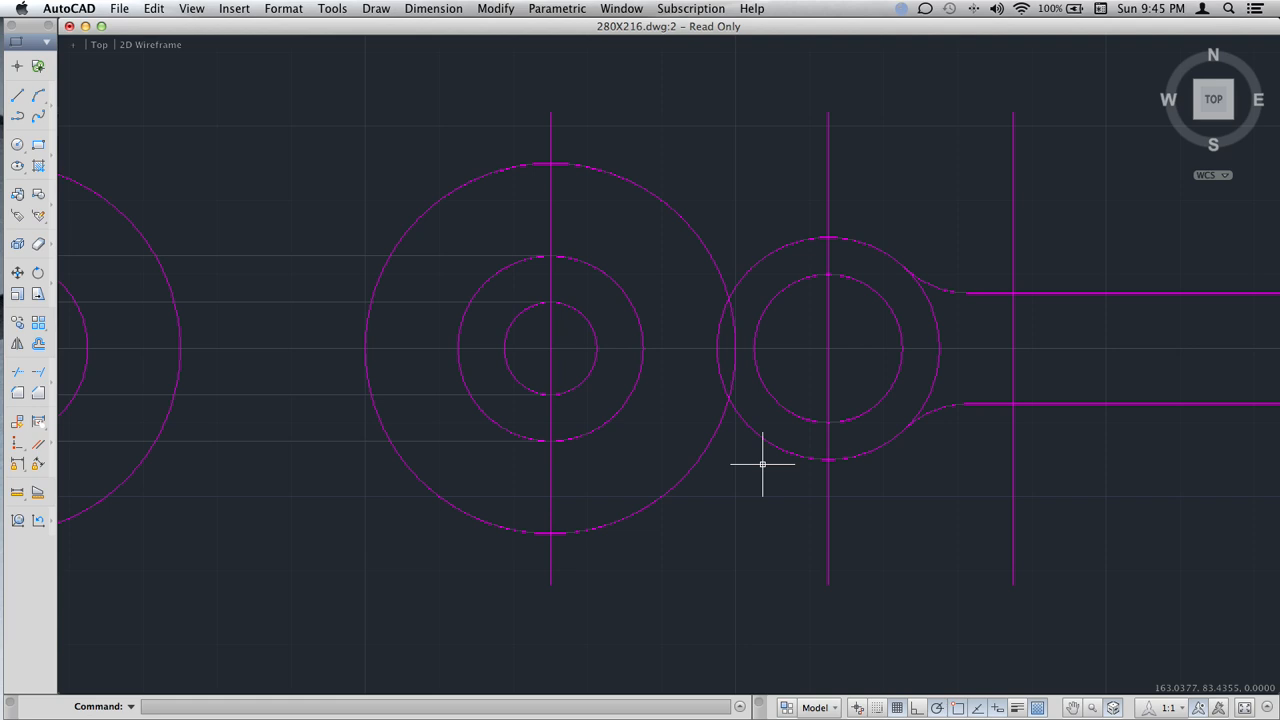
# - Draw a horizontal line about 21.6 long leftwards from the top point of the radius 12 circle
pyautogui.write('line')
pyautogui.press('Return')
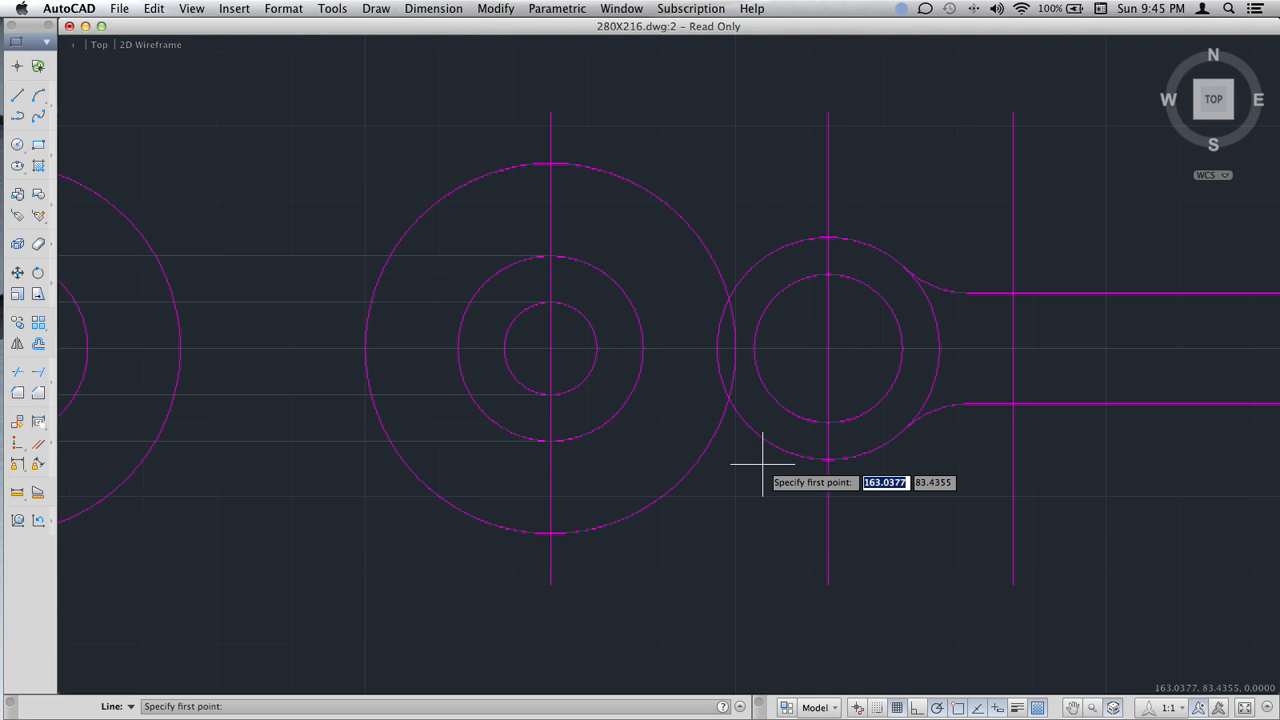
pyautogui.click(828, 237)
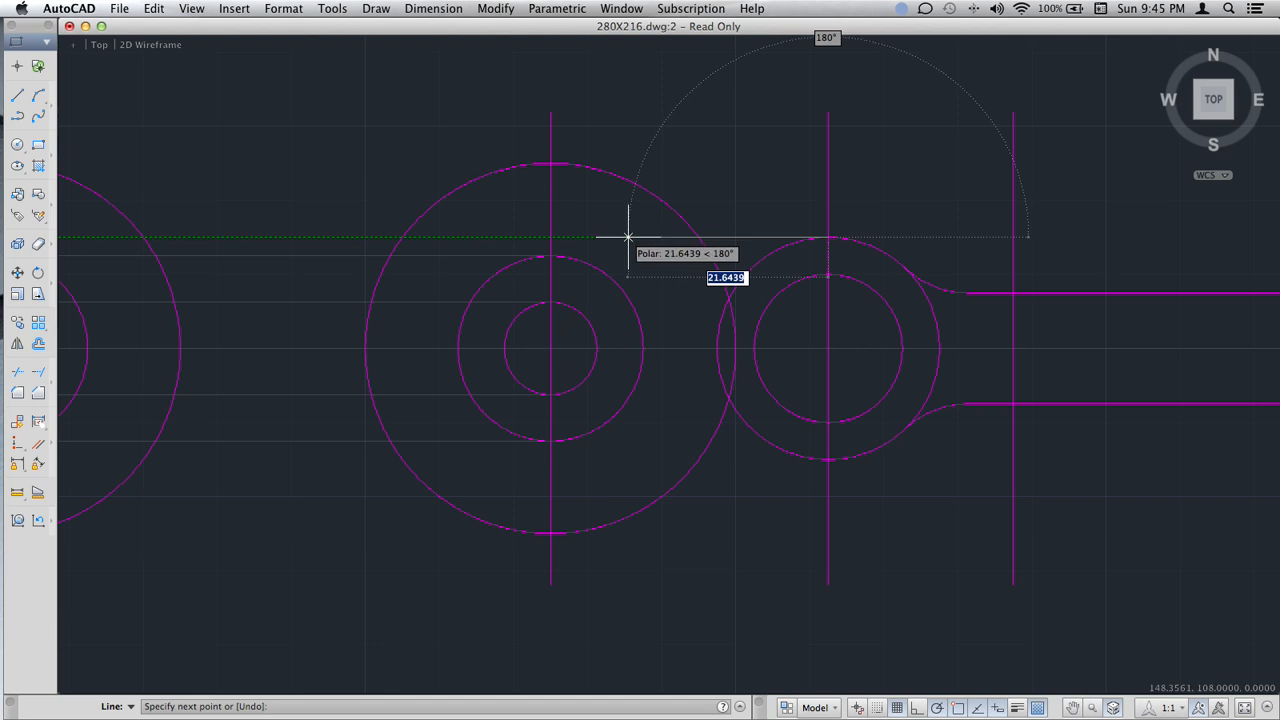
pyautogui.click(628, 237)
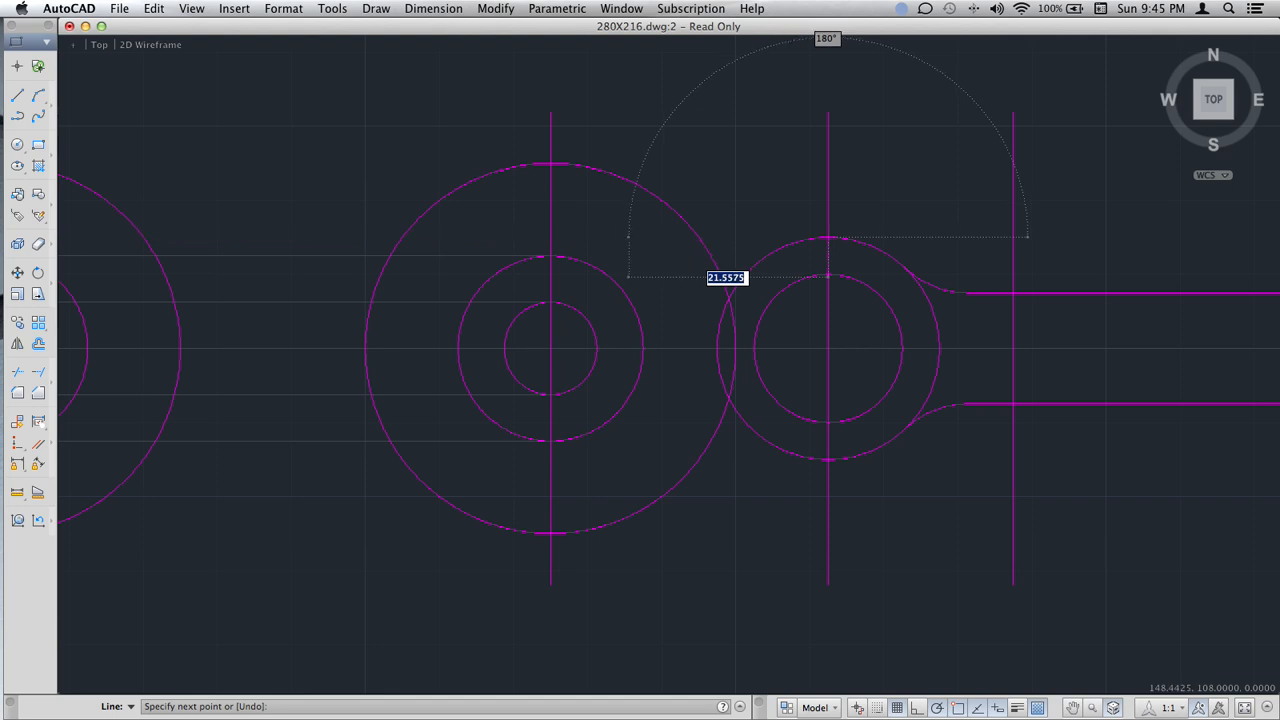
pyautogui.press('Escape')
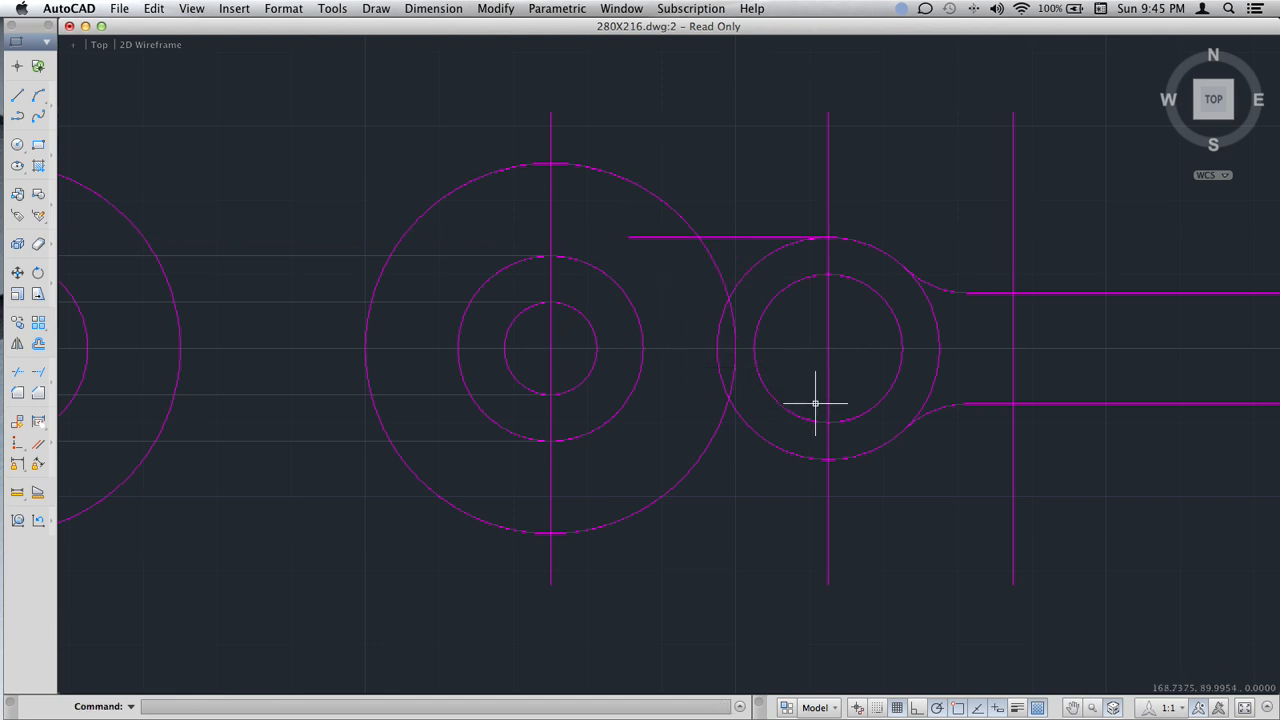
# - Draw a horizontal line leftwards from the bottom point of the radius 12 circle, ending inside the neighbouring large circle
pyautogui.write('l')
pyautogui.press('Return')
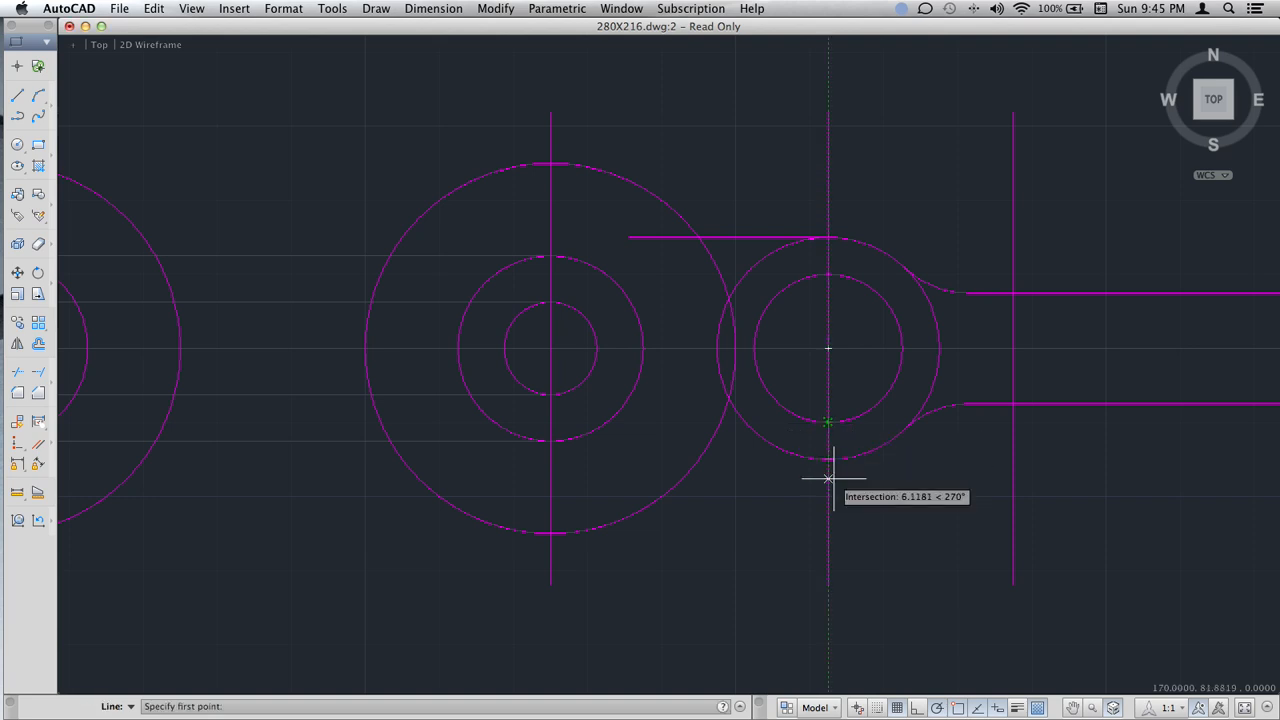
pyautogui.scroll(2, 830, 475)
pyautogui.scroll(2, 830, 475)
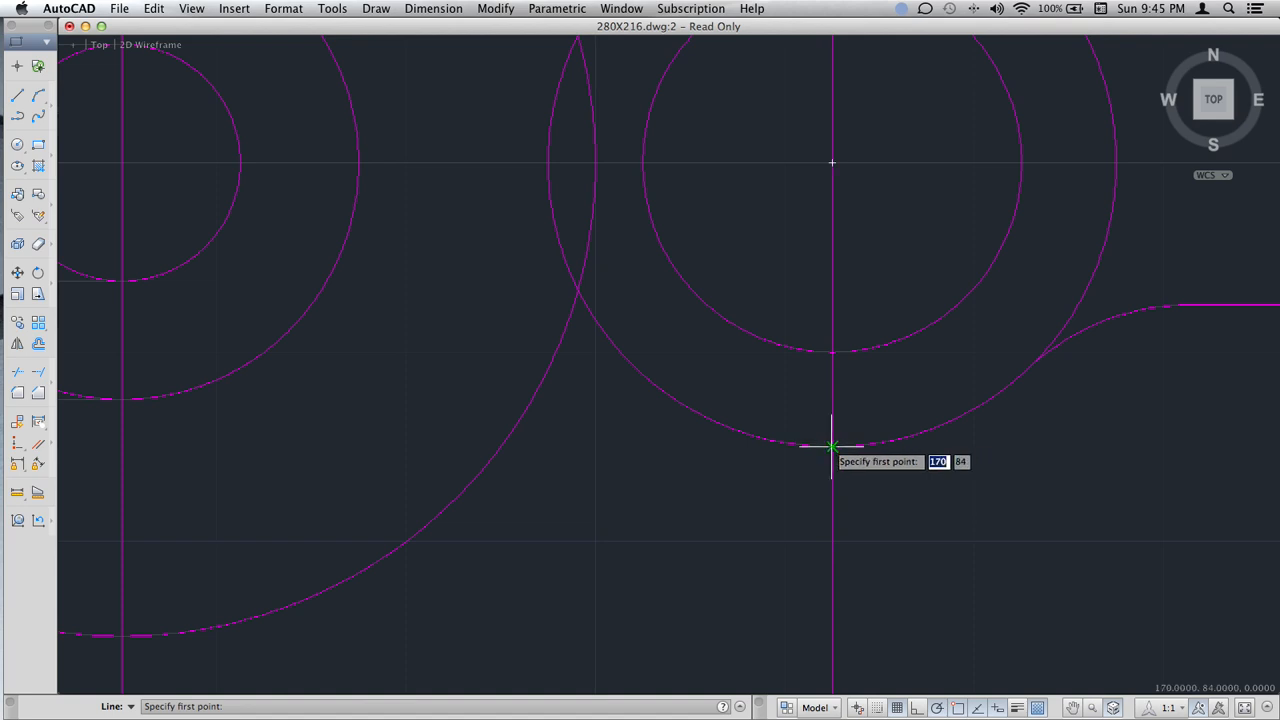
pyautogui.click(831, 447)
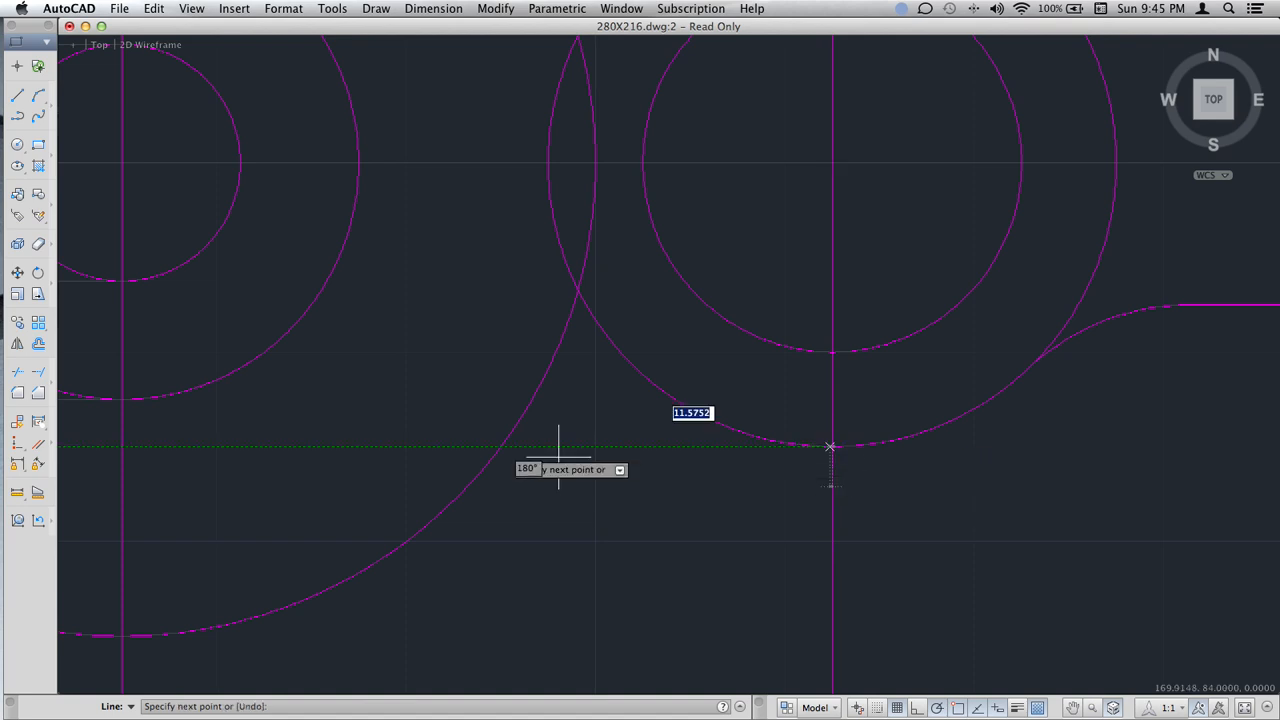
pyautogui.click(367, 447)
pyautogui.press('Return')
pyautogui.moveTo(684, 506); pyautogui.dragTo(640, 529, button='middle')
pyautogui.scroll(-4, 638, 526)
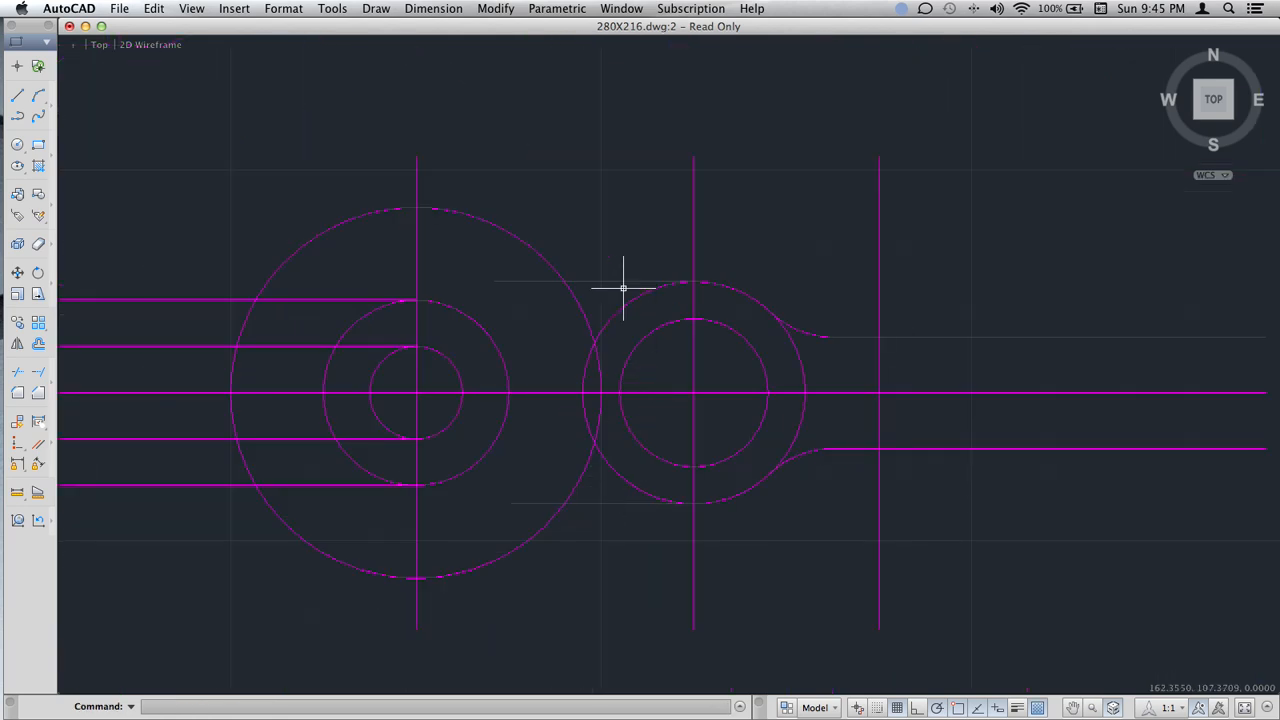
# - Fillet the upper short line to the upper-right side of the neighbouring large circle, keeping the fillet radius at 10
pyautogui.write('fillet')
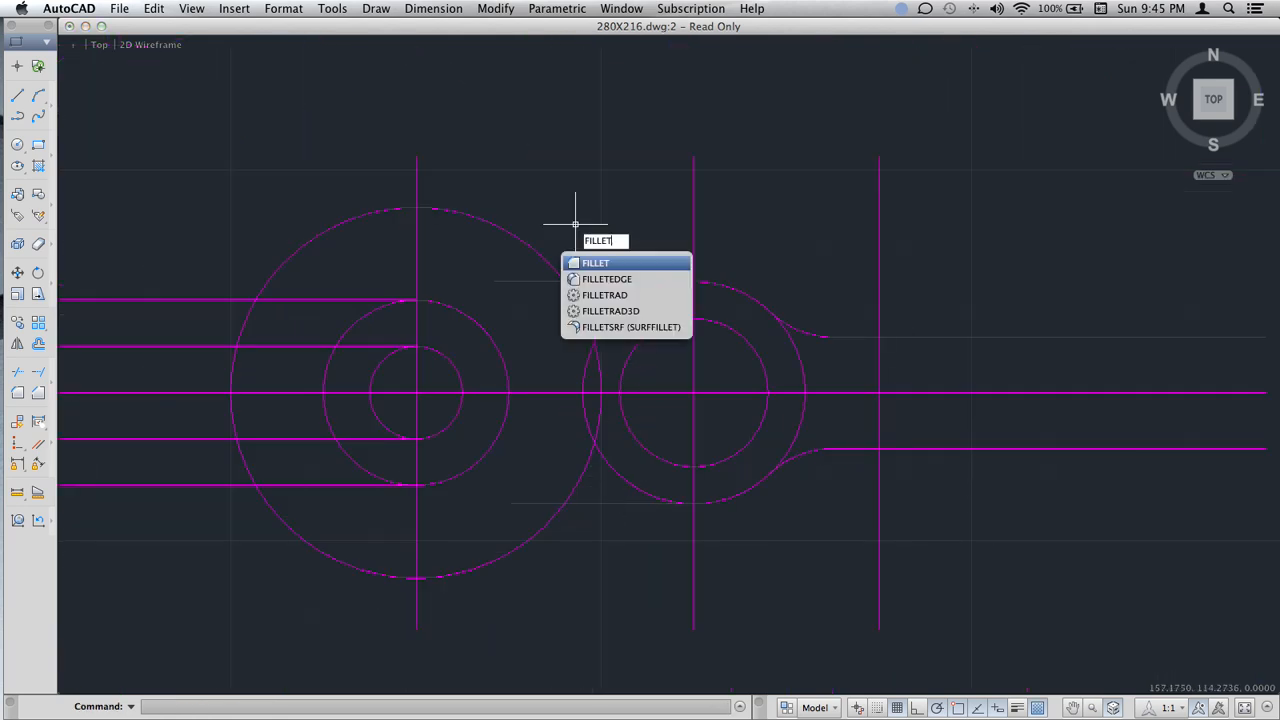
pyautogui.press('Return')
pyautogui.press('Down')
pyautogui.press('Return')
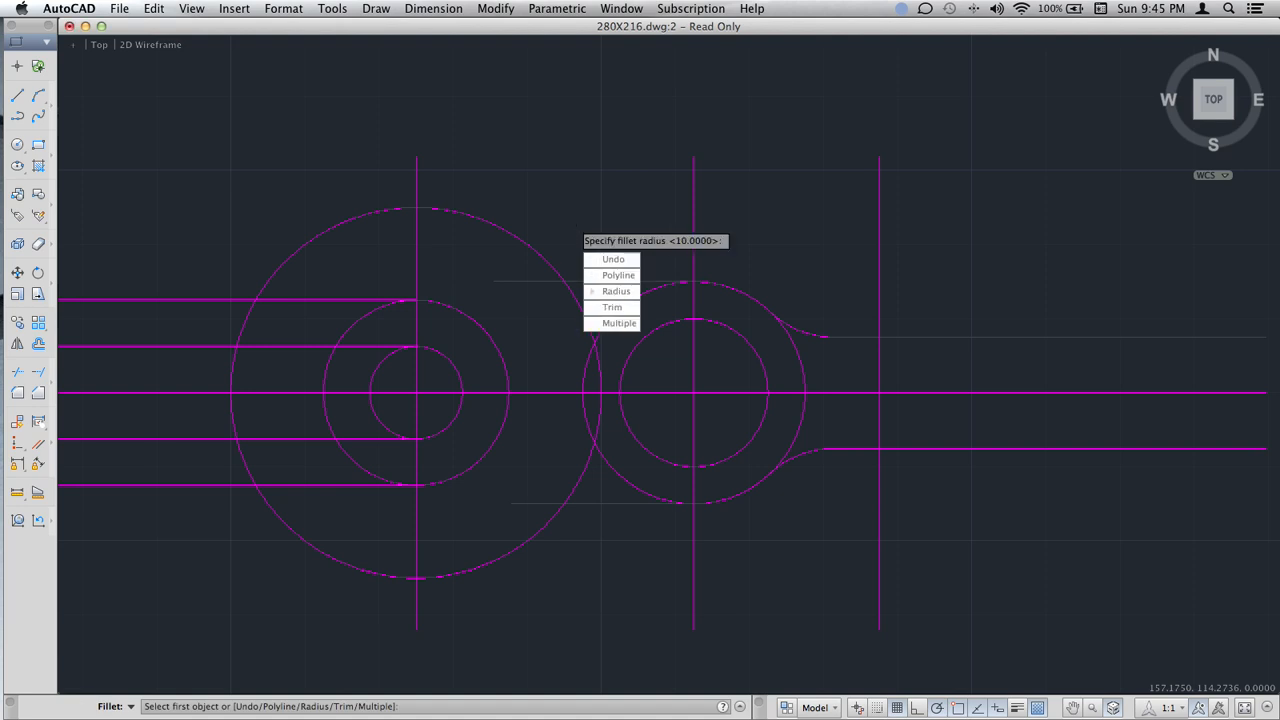
pyautogui.press('Return')
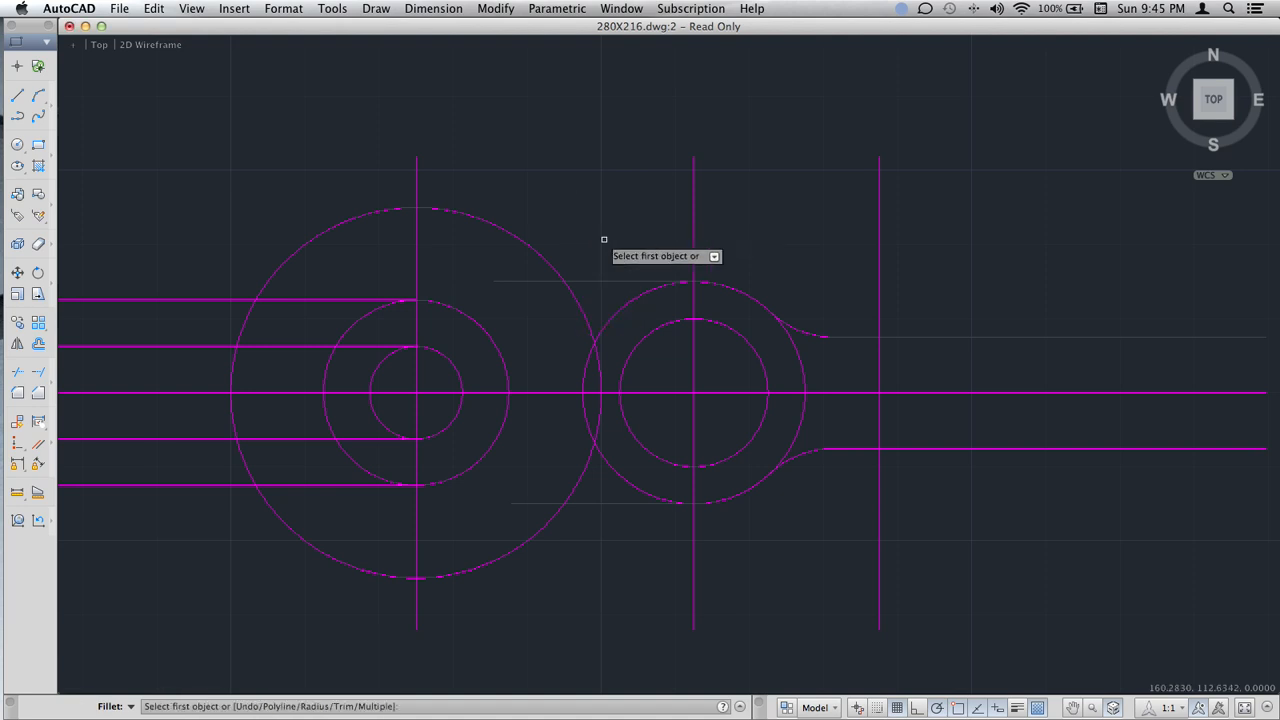
pyautogui.click(642, 280)
pyautogui.click(538, 254)
pyautogui.scroll(-3, 597, 206)
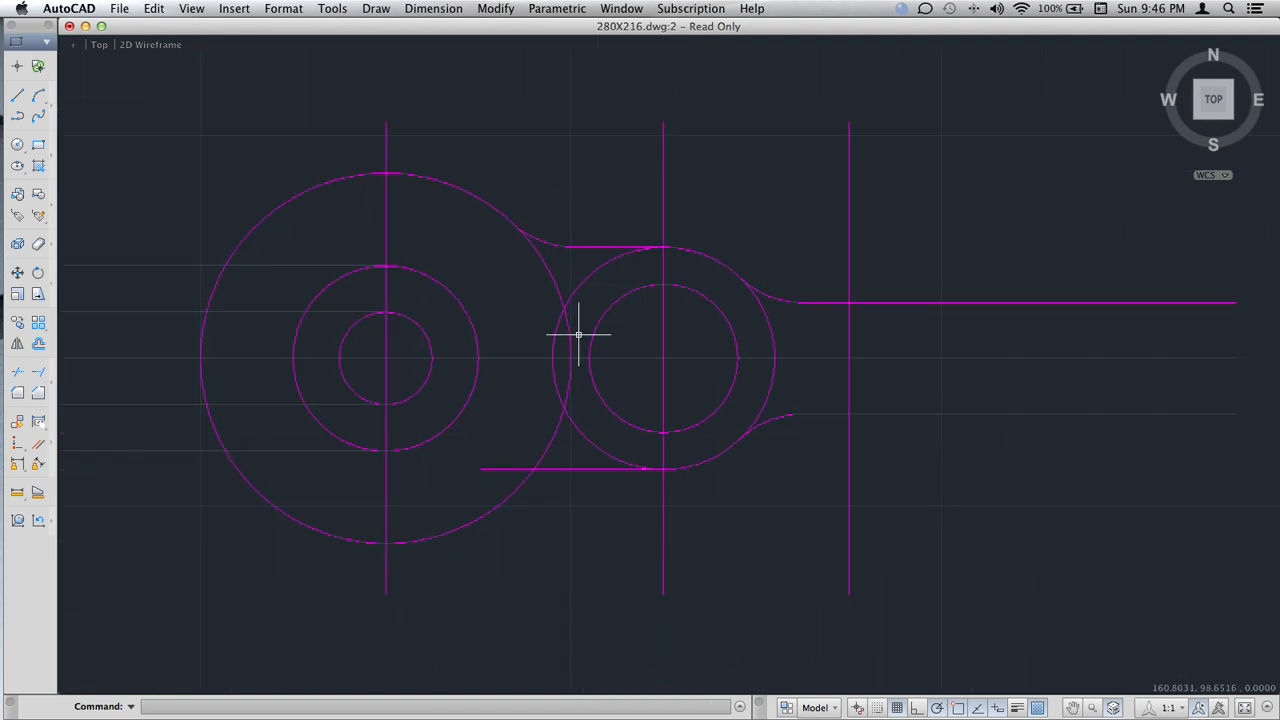
# - Fillet the lower short line to the lower-right side of the neighbouring large circle with the same radius of 10
pyautogui.write('fillet')
pyautogui.press('Return')
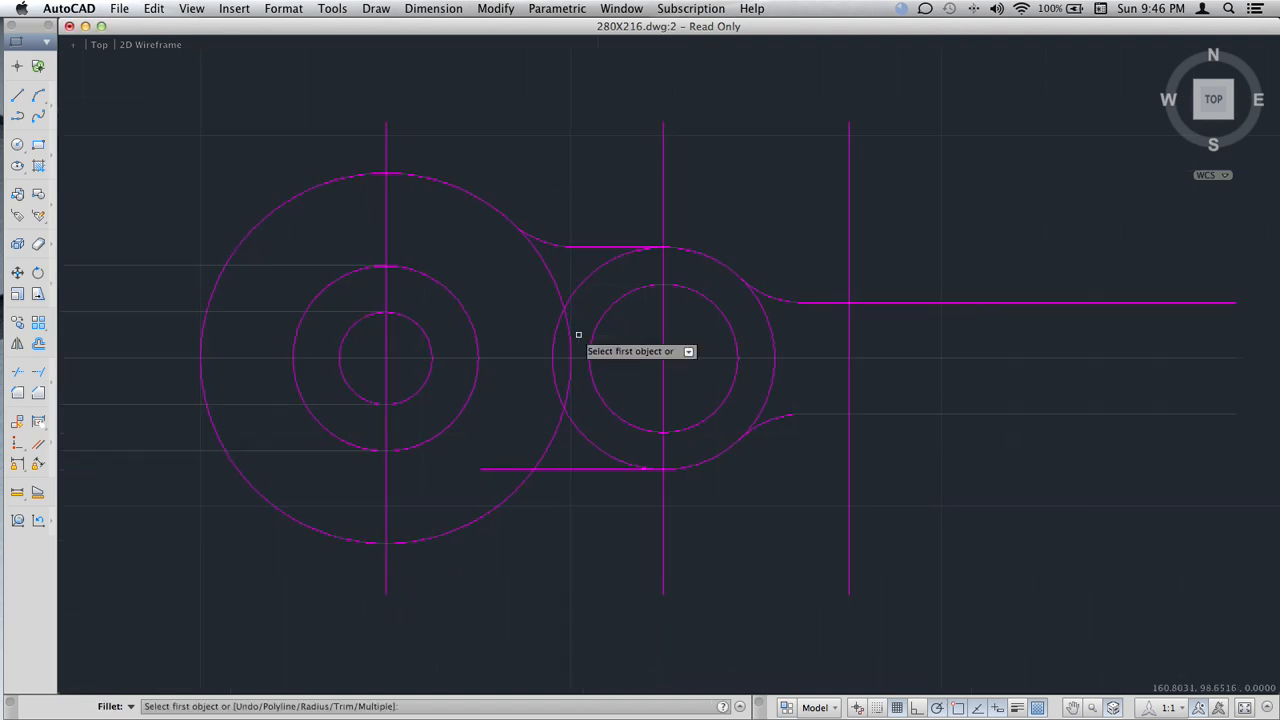
pyautogui.click(522, 484)
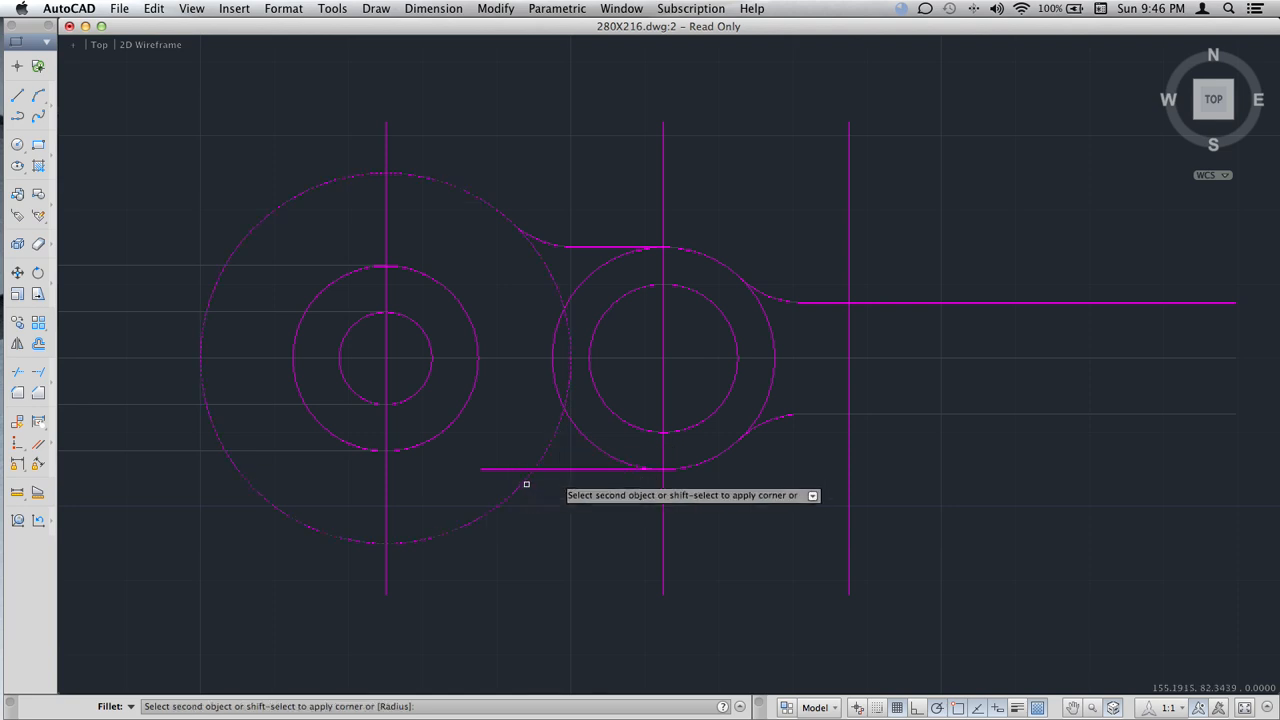
pyautogui.click(608, 470)
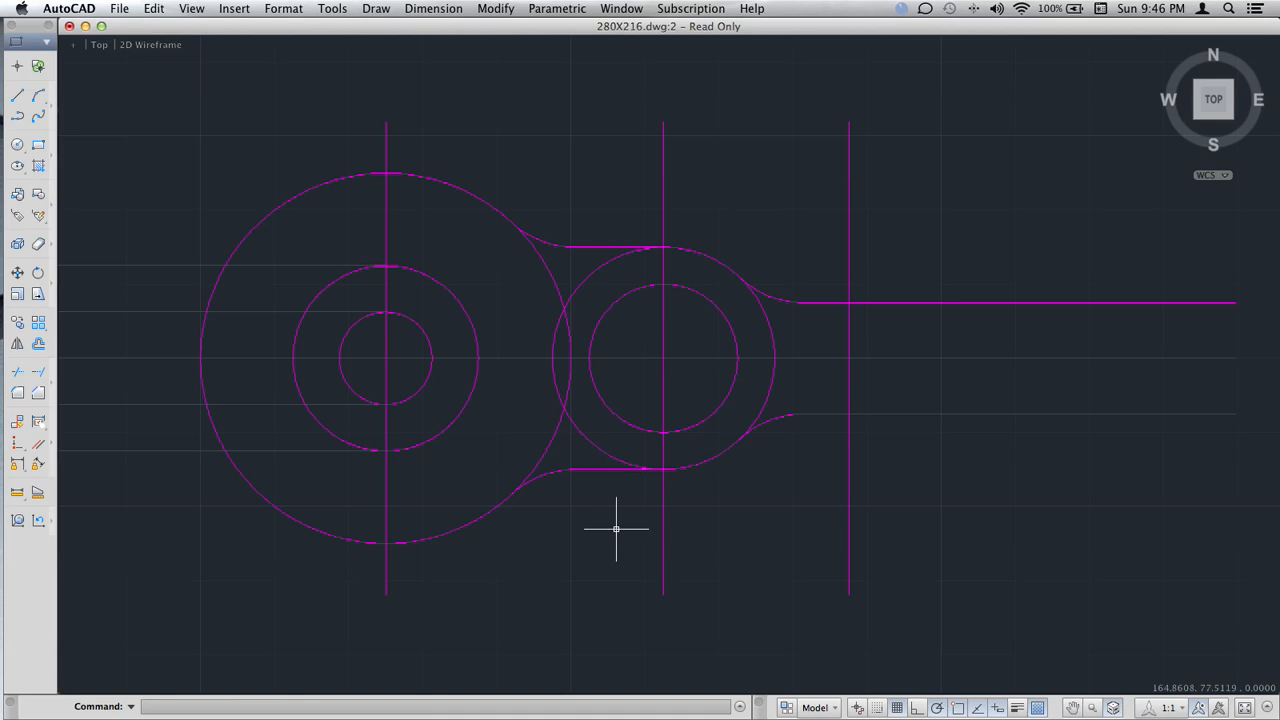
# - Draw a horizontal line joining the top points of the outermost circles in the two large concentric groups
pyautogui.moveTo(606, 497); pyautogui.dragTo(643, 471, button='middle')
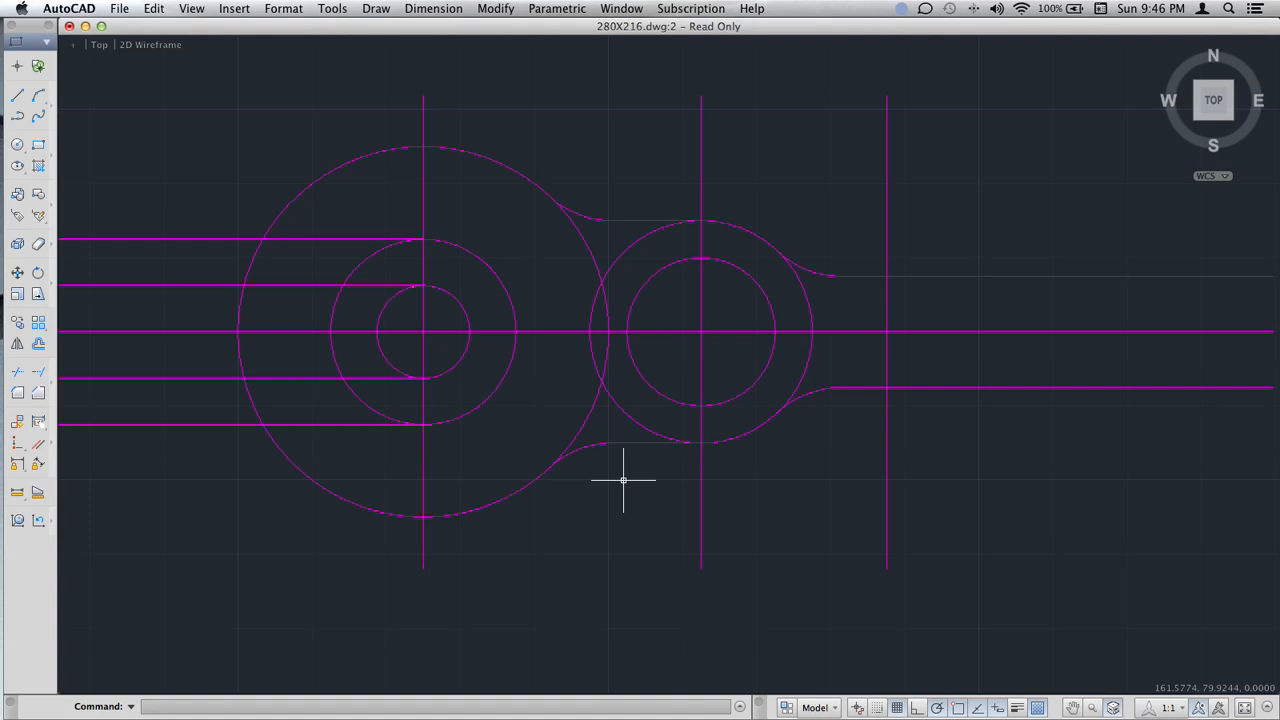
pyautogui.scroll(-2, 630, 492)
pyautogui.scroll(-2, 614, 482)
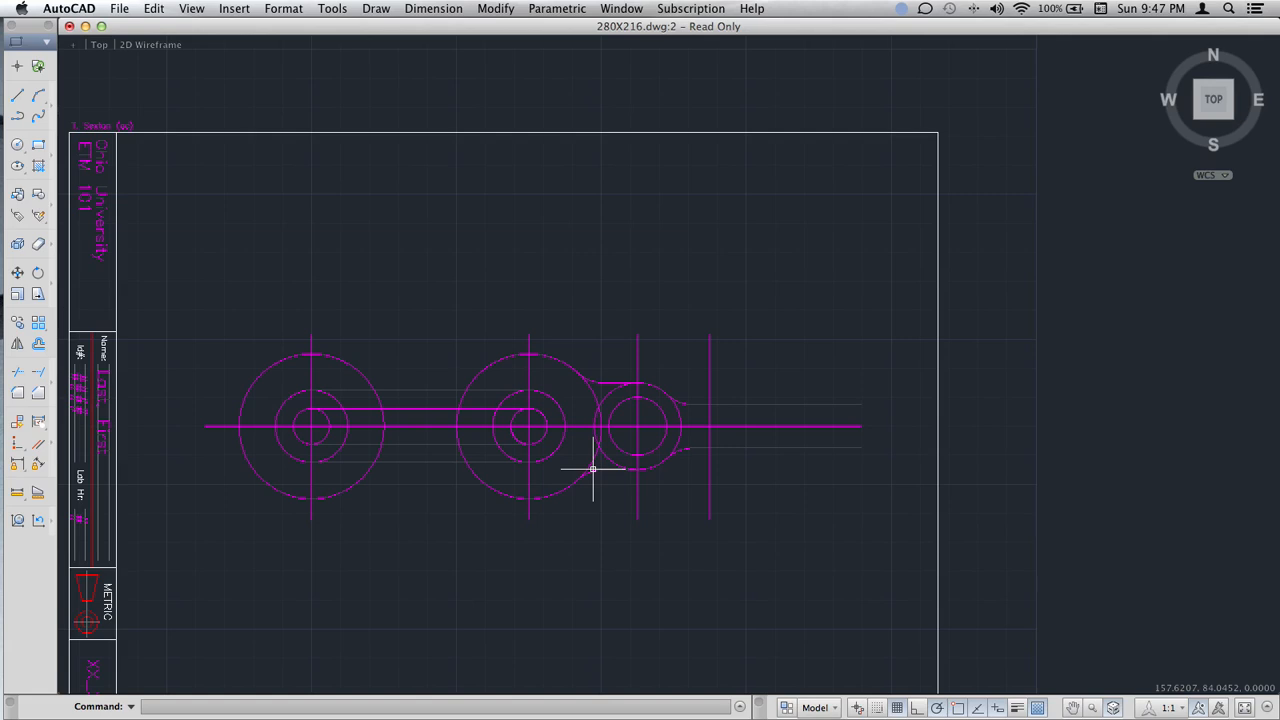
pyautogui.scroll(-5, 675, 420)
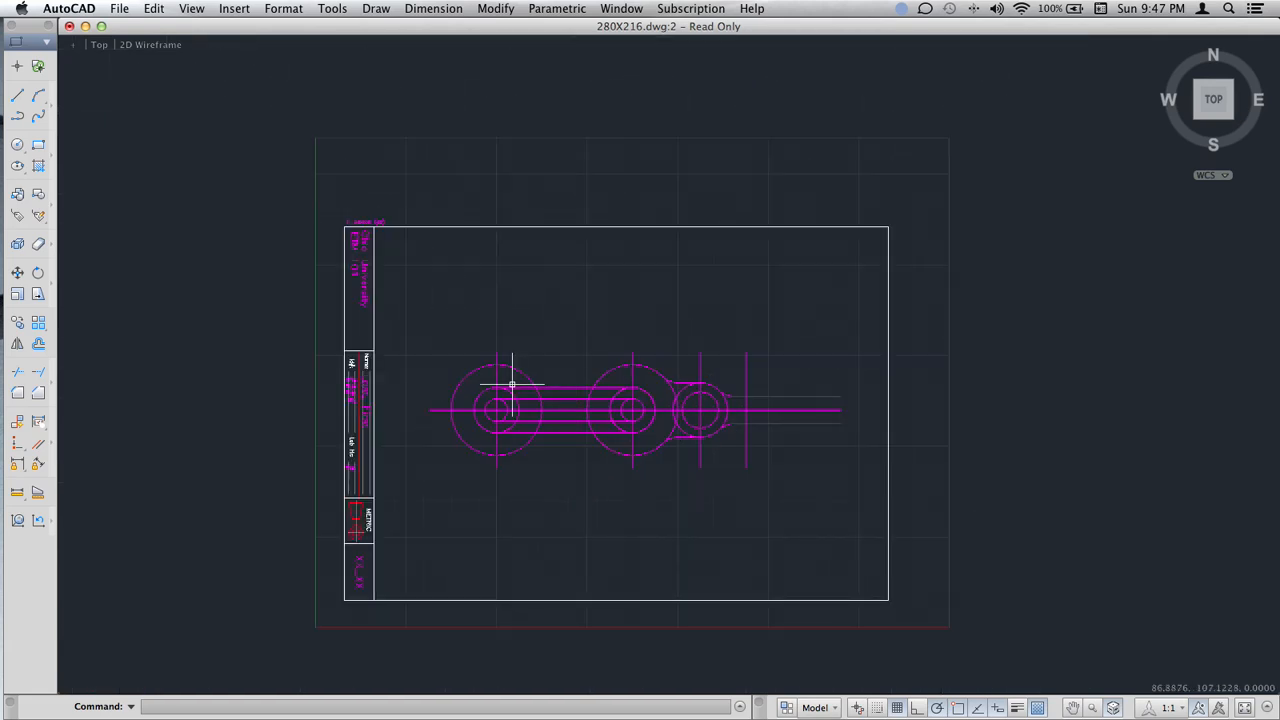
pyautogui.press('Return')
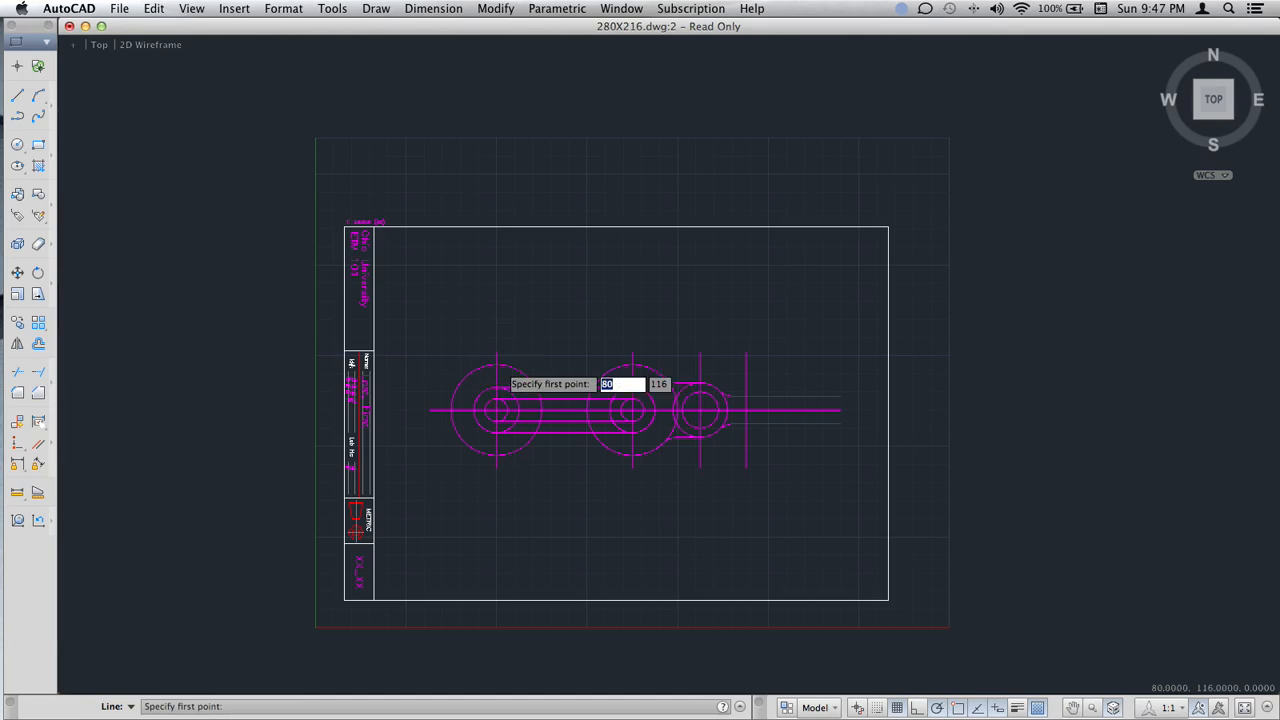
pyautogui.scroll(5, 504, 368)
pyautogui.scroll(3, 504, 368)
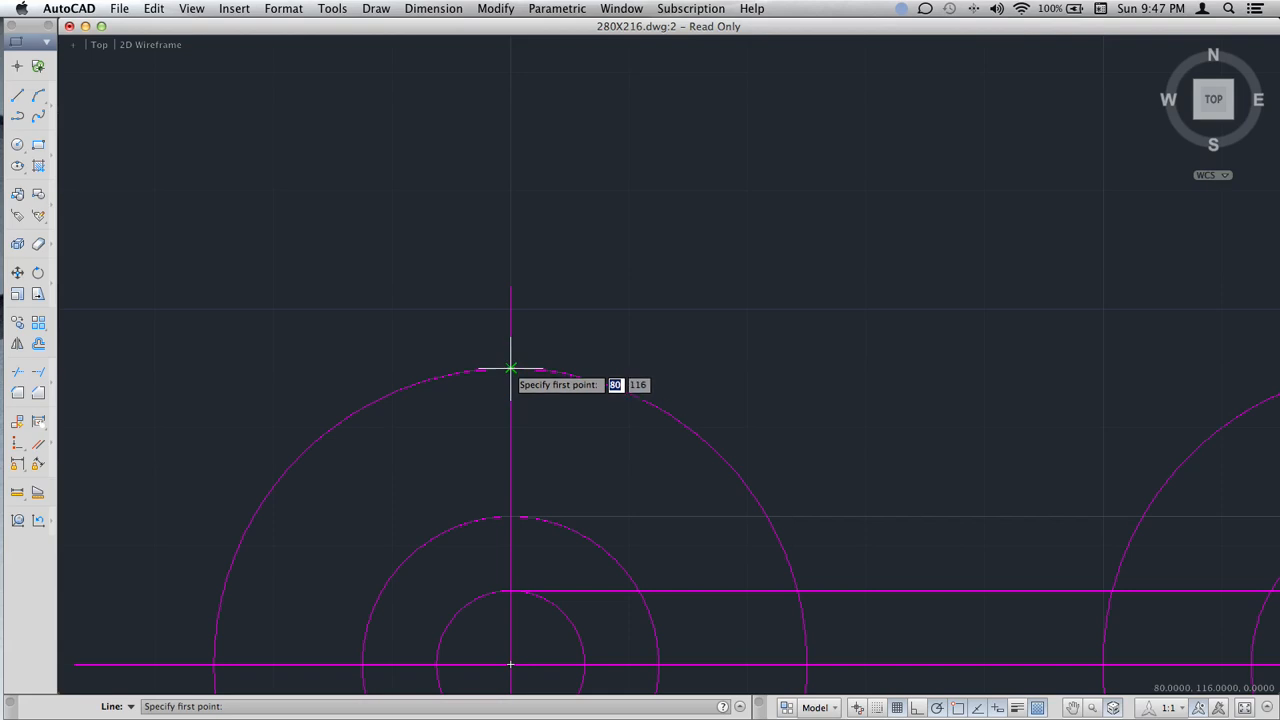
pyautogui.click(510, 369)
pyautogui.moveTo(813, 377); pyautogui.dragTo(517, 377, button='middle')
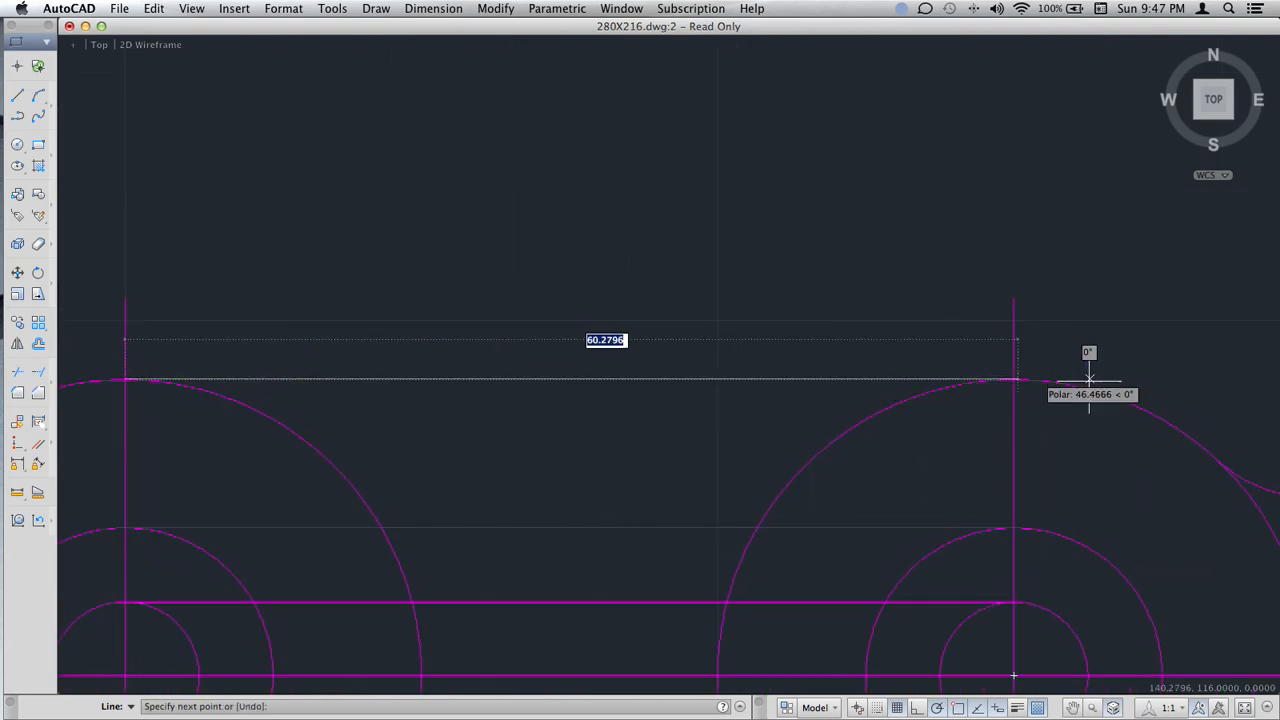
pyautogui.click(1013, 378)
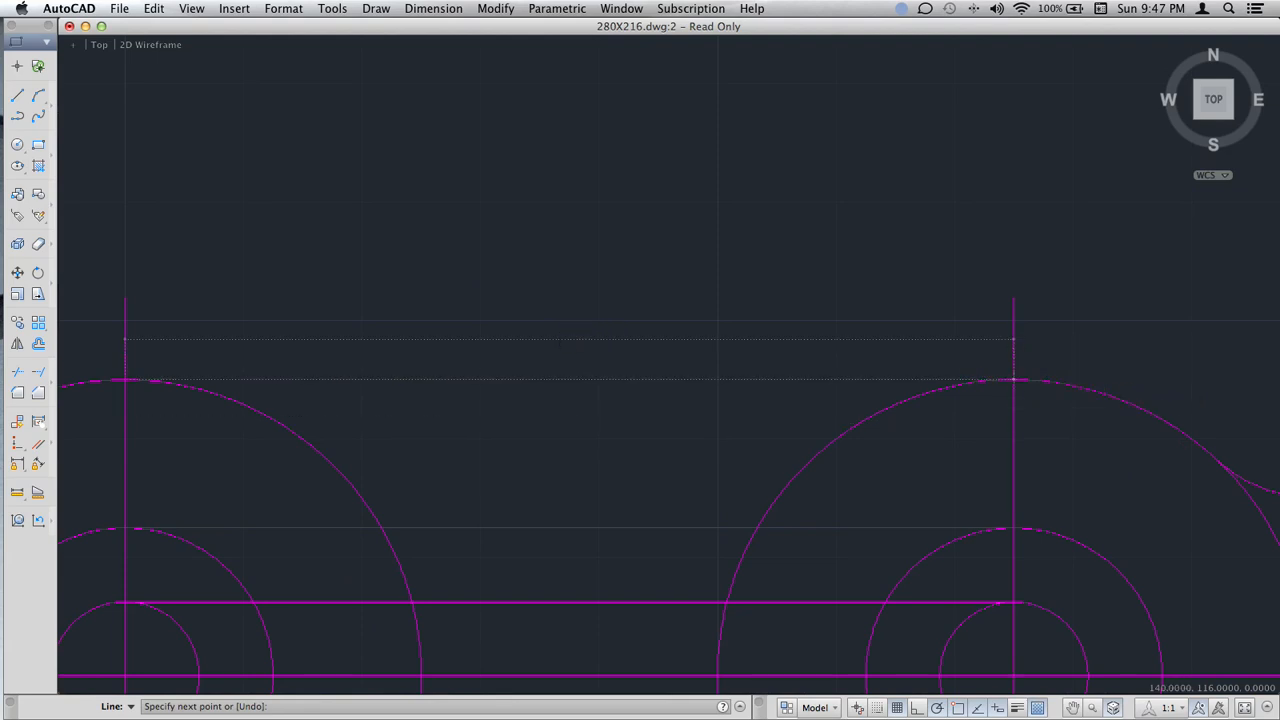
pyautogui.press('Return')
# - Draw a horizontal line joining the bottom points of the outermost circles in the two large concentric groups
pyautogui.scroll(-8, 812, 447)
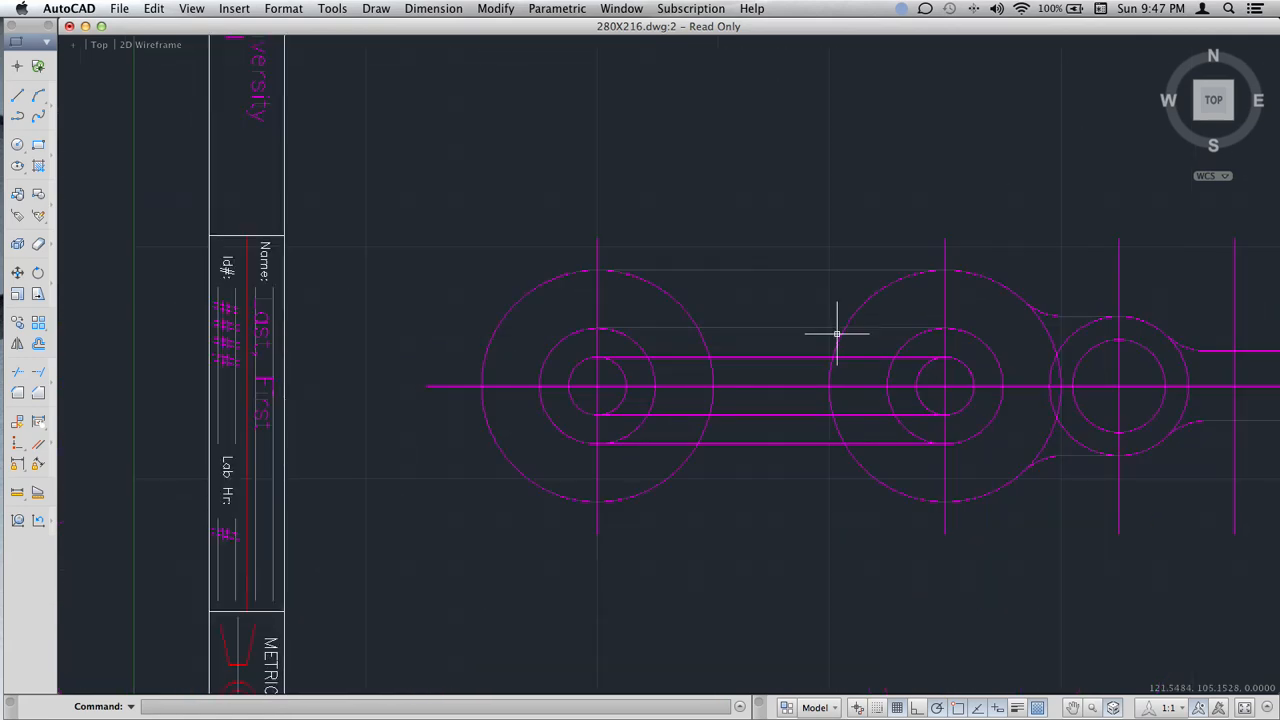
pyautogui.write('lin')
pyautogui.press('Return')
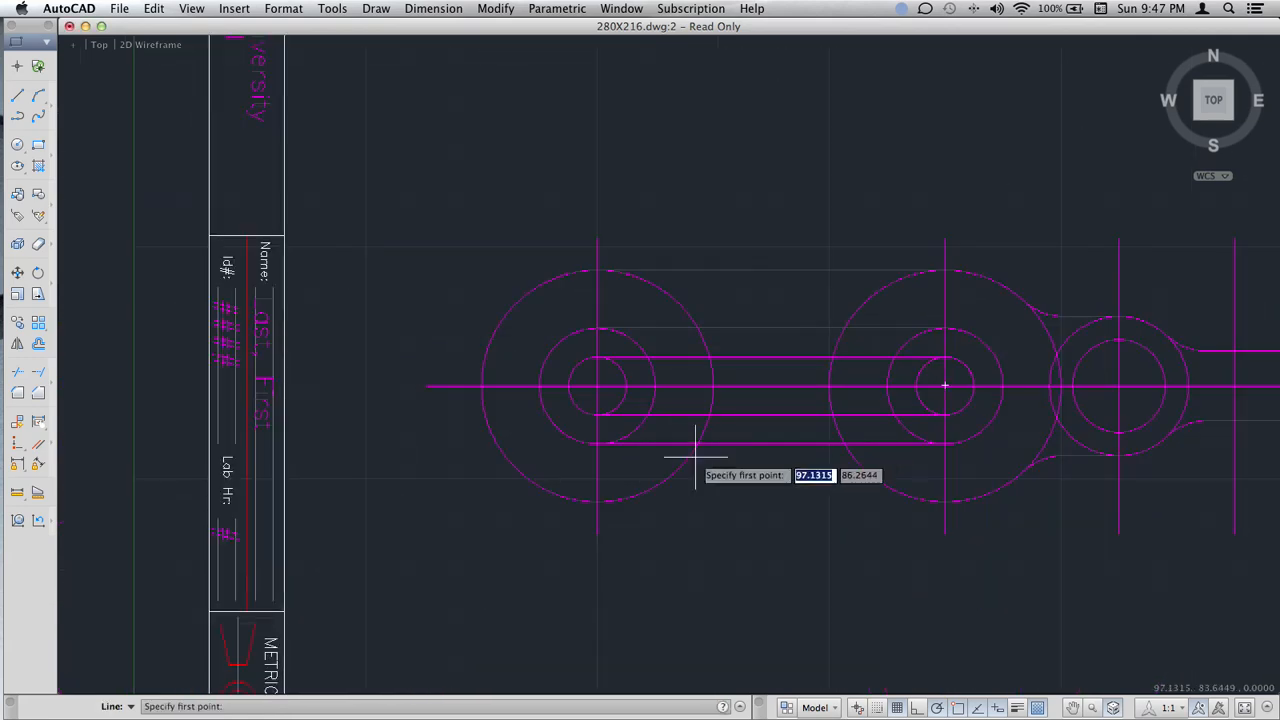
pyautogui.click(596, 500)
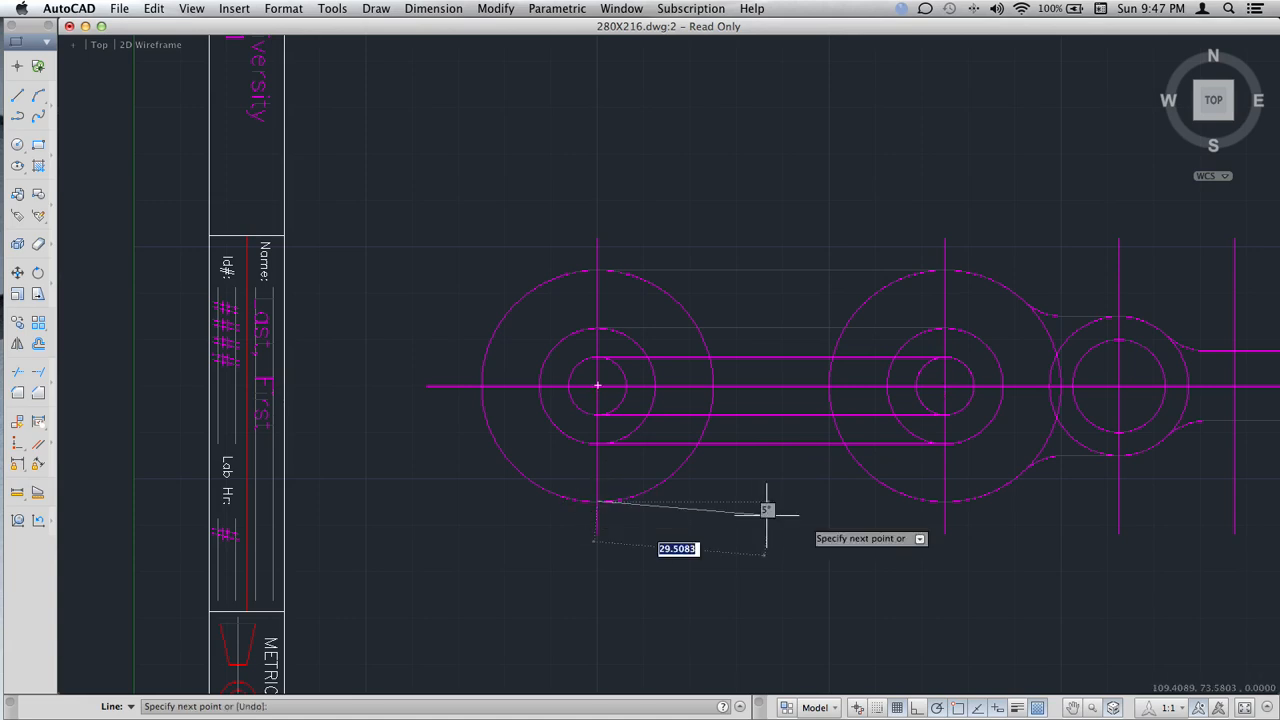
pyautogui.click(944, 500)
pyautogui.press('Escape')
pyautogui.scroll(-2, 858, 565)
pyautogui.scroll(2, 543, 500)
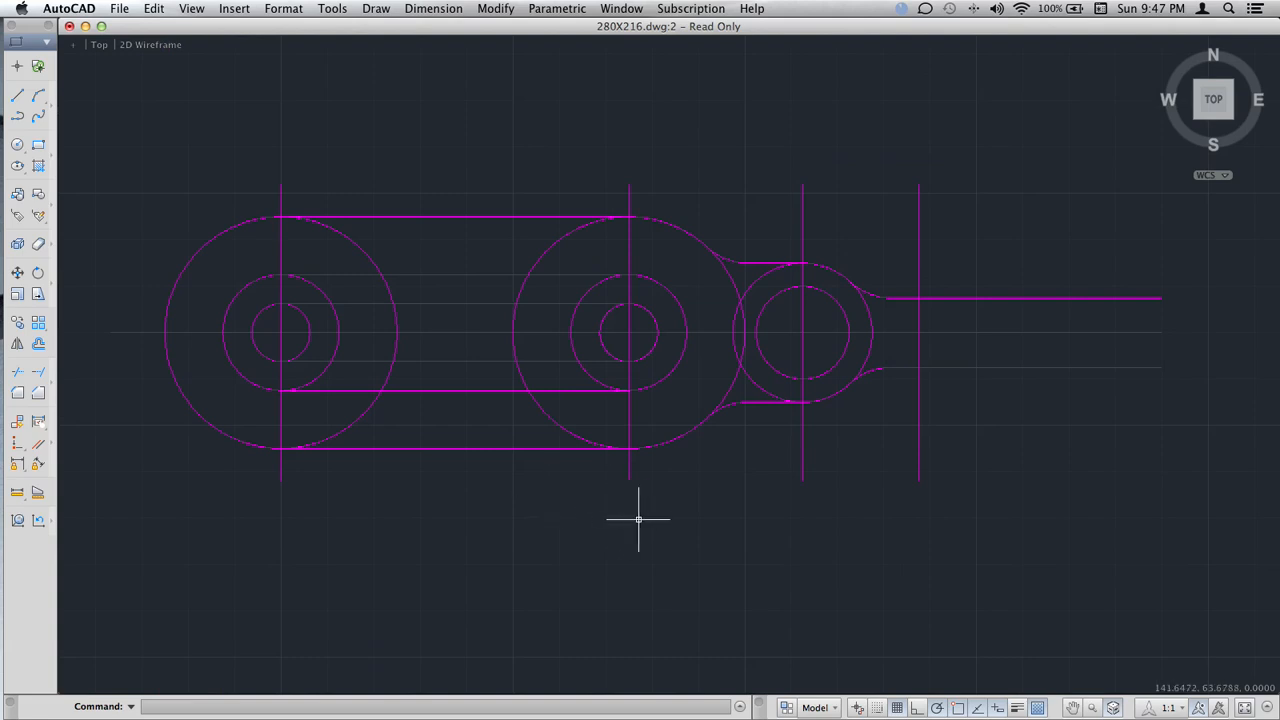
pyautogui.press('Return')
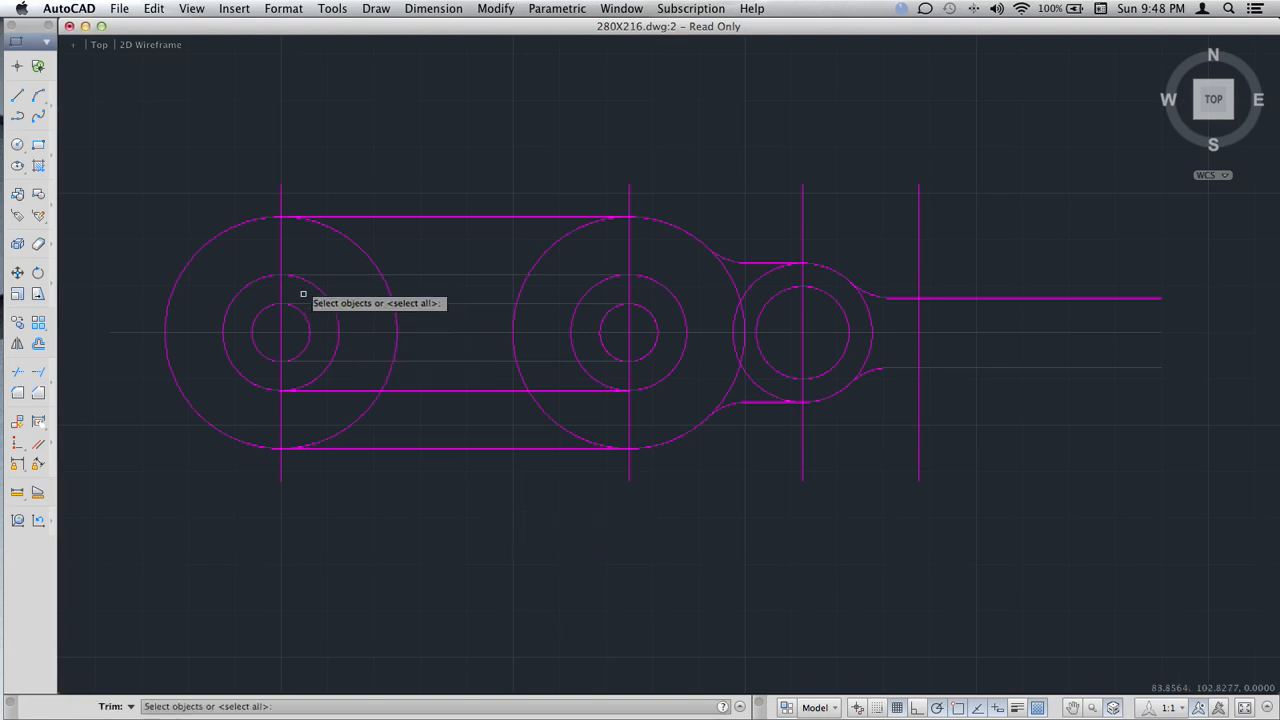
pyautogui.click(433, 233)
pyautogui.click(434, 232)
pyautogui.click(434, 232)
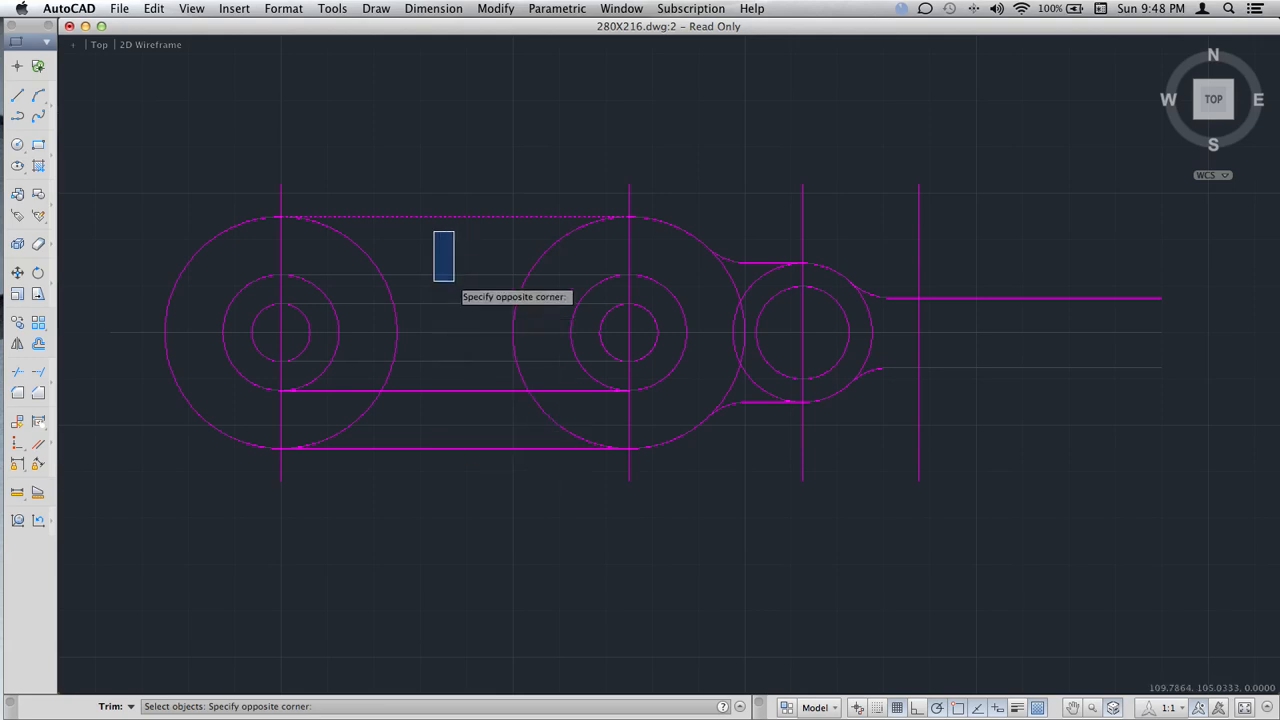
pyautogui.click(452, 258)
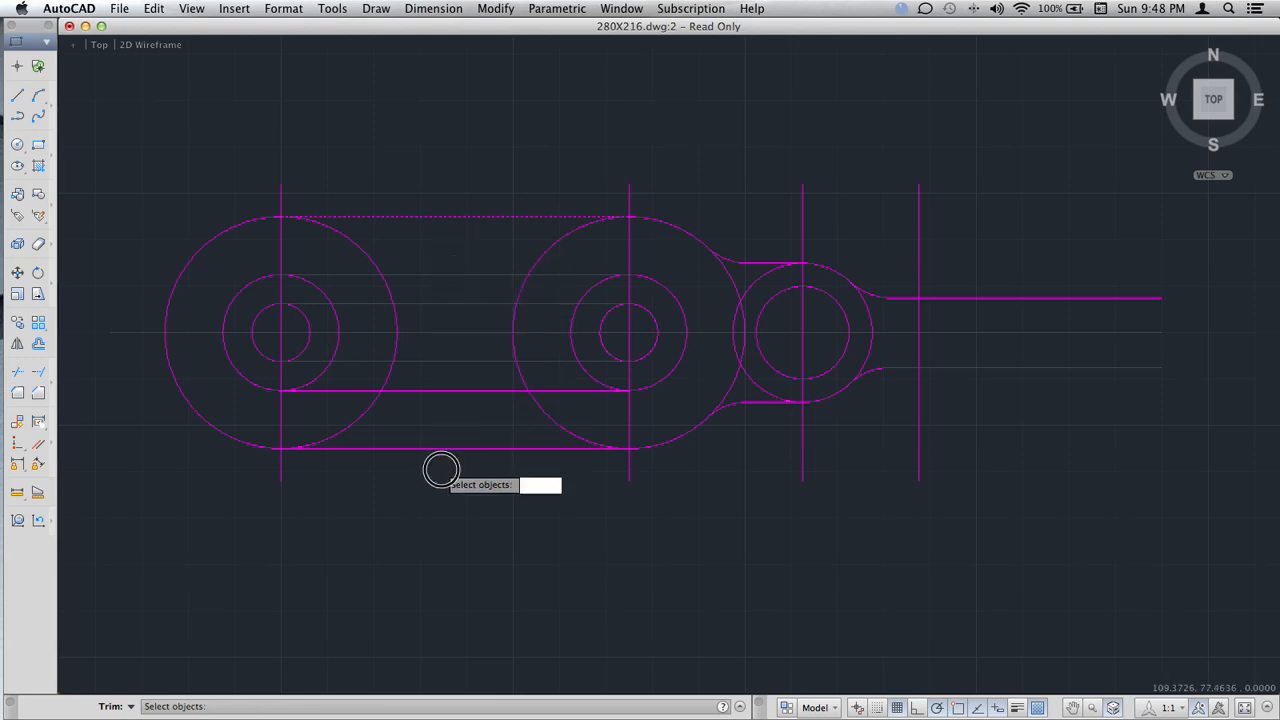
pyautogui.click(452, 440)
pyautogui.click(438, 474)
pyautogui.click(438, 472)
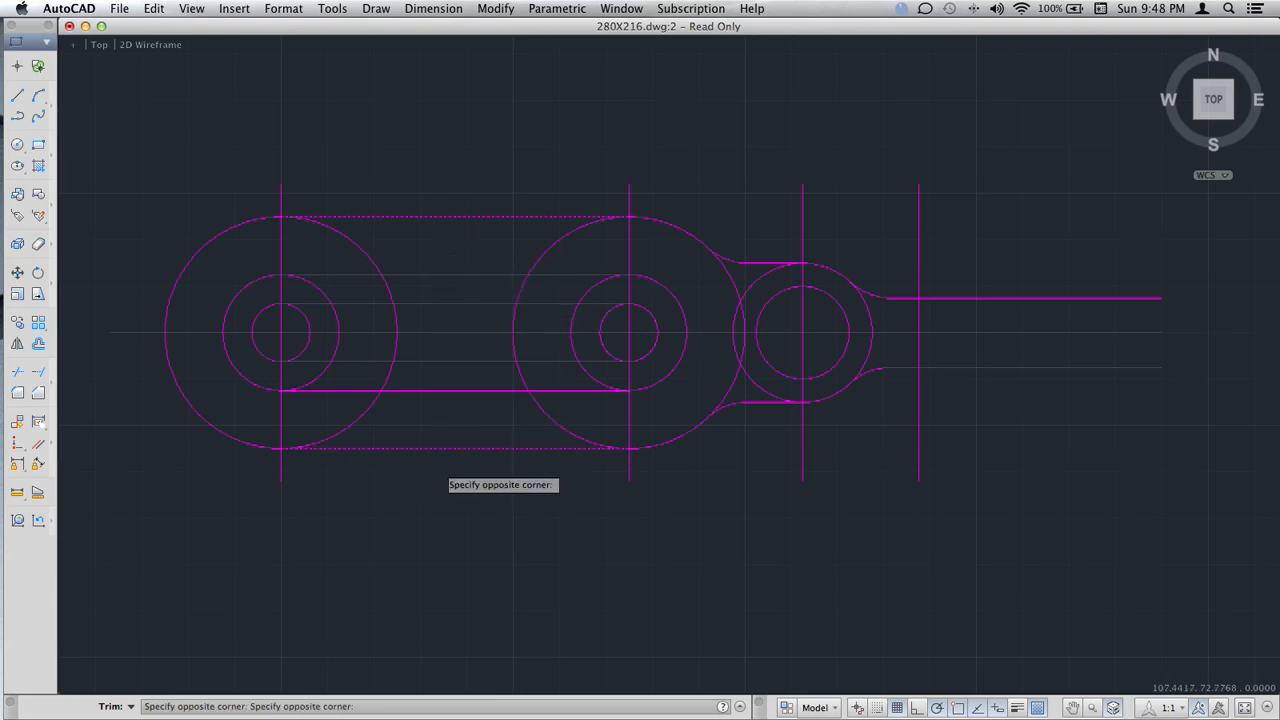
pyautogui.click(337, 229)
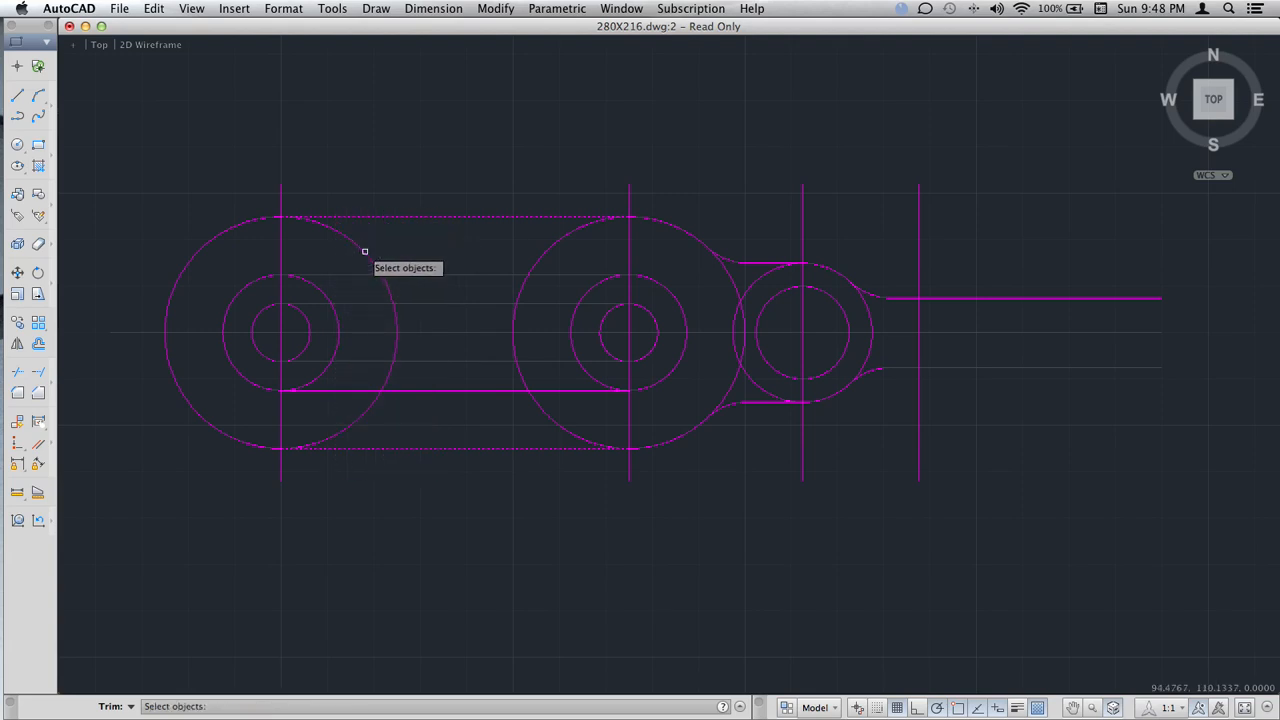
pyautogui.press('Escape')
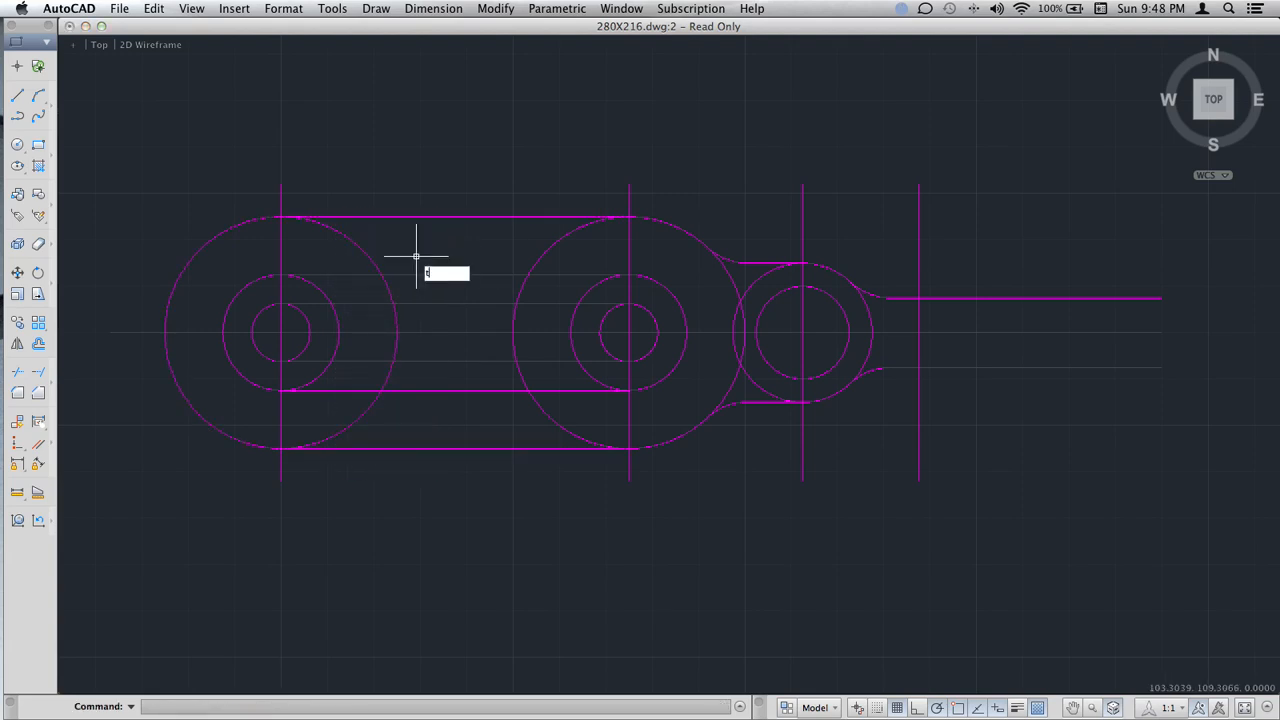
# - Trim away the inward-facing halves of the two outermost large circles, using the top and bottom connecting lines as cutting edges
pyautogui.write('trim')
pyautogui.press('Return')
pyautogui.click(407, 178)
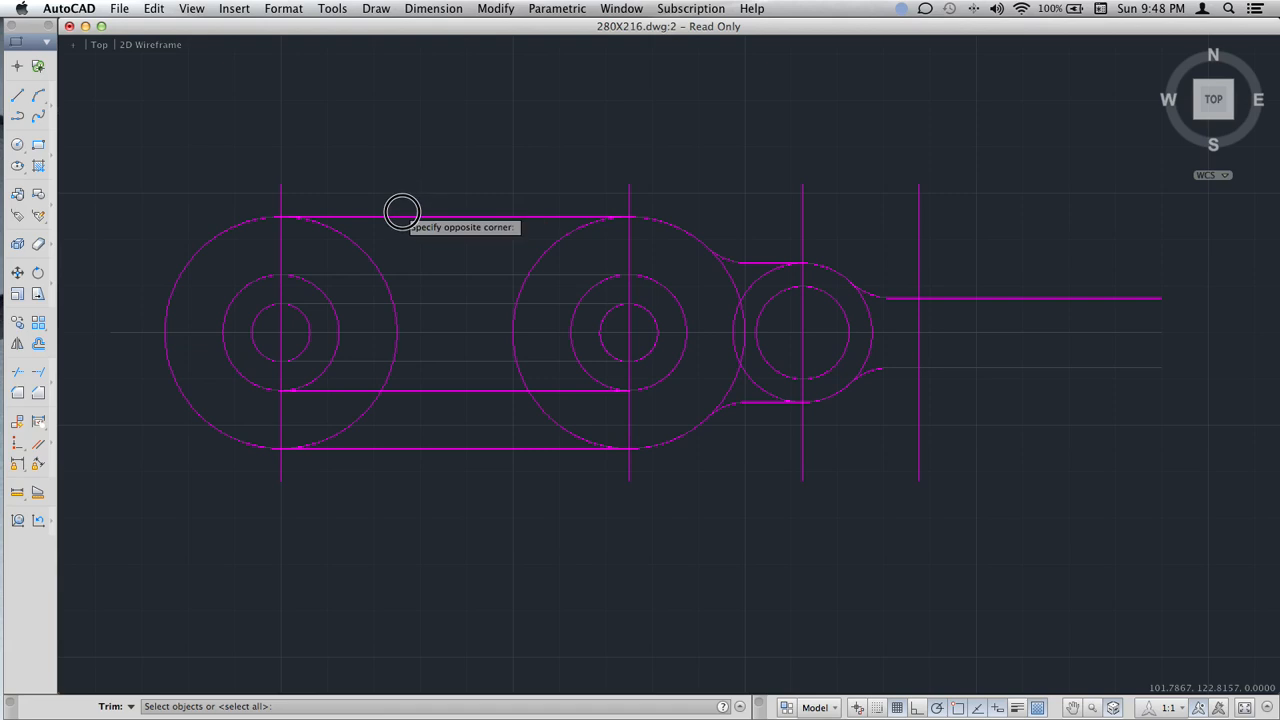
pyautogui.click(399, 228)
pyautogui.click(399, 228)
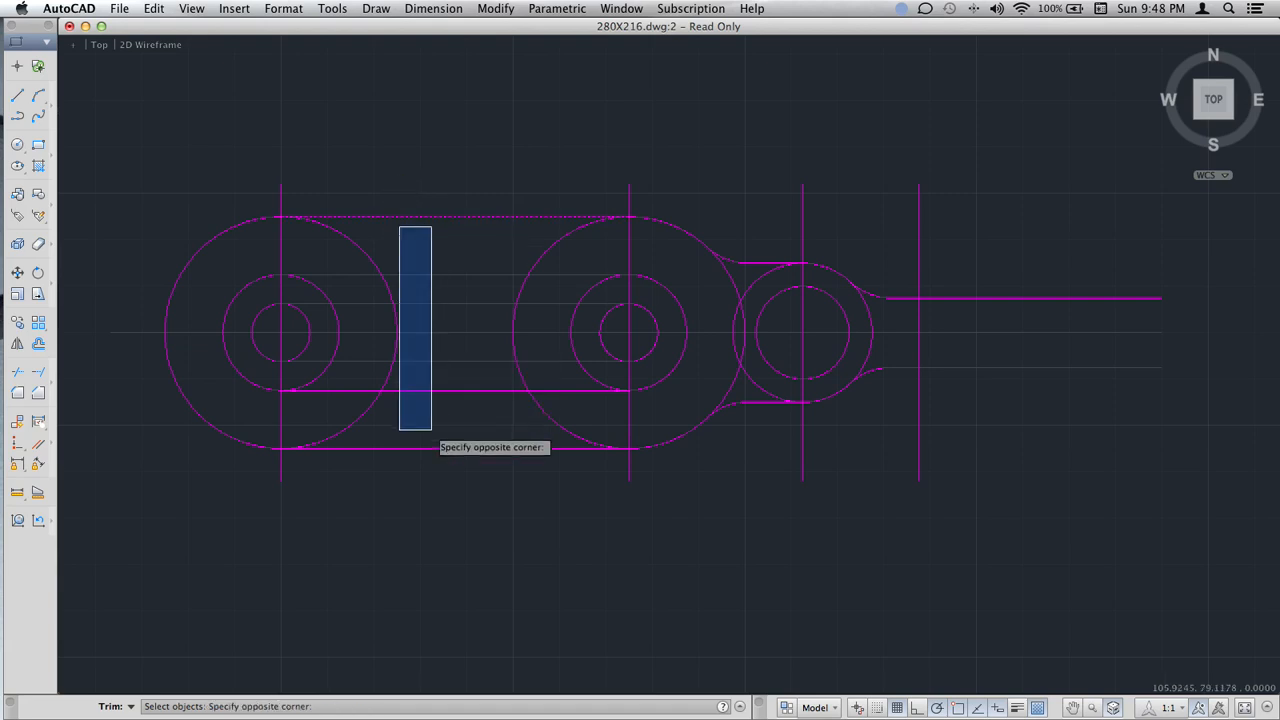
pyautogui.click(405, 228)
pyautogui.click(433, 463)
pyautogui.click(431, 469)
pyautogui.click(431, 469)
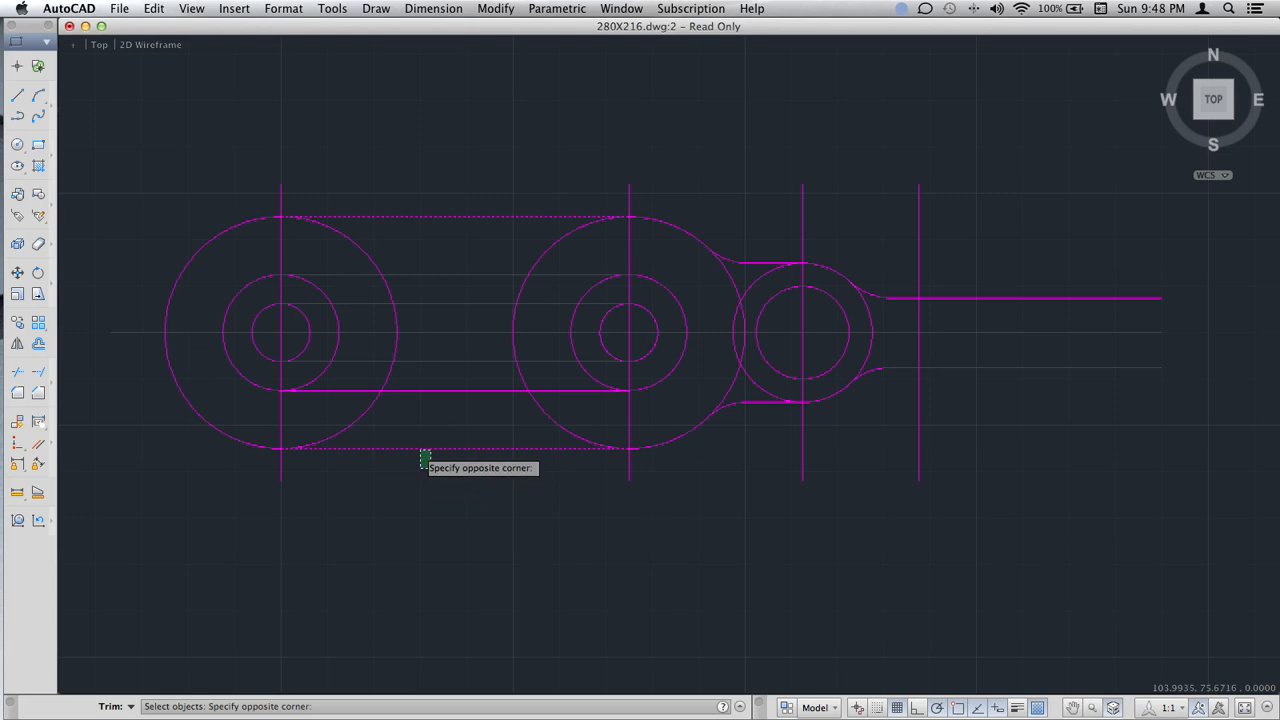
pyautogui.click(425, 492)
pyautogui.press('Return')
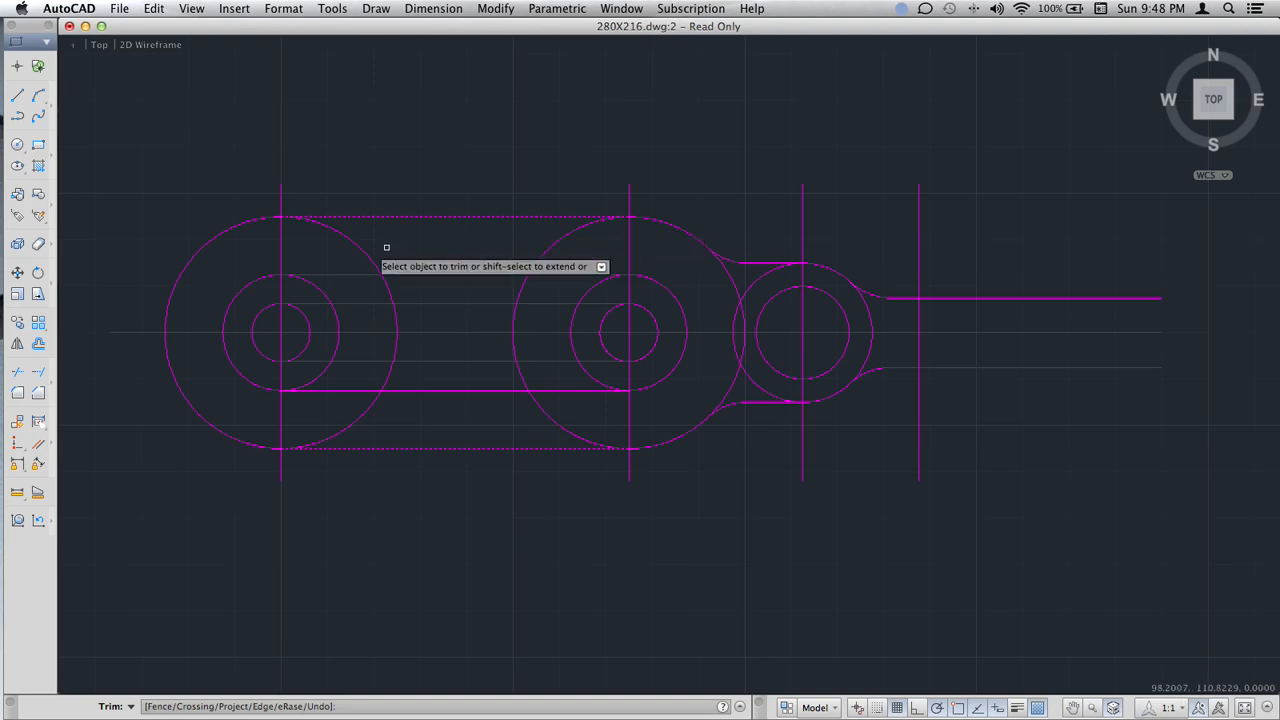
pyautogui.click(368, 254)
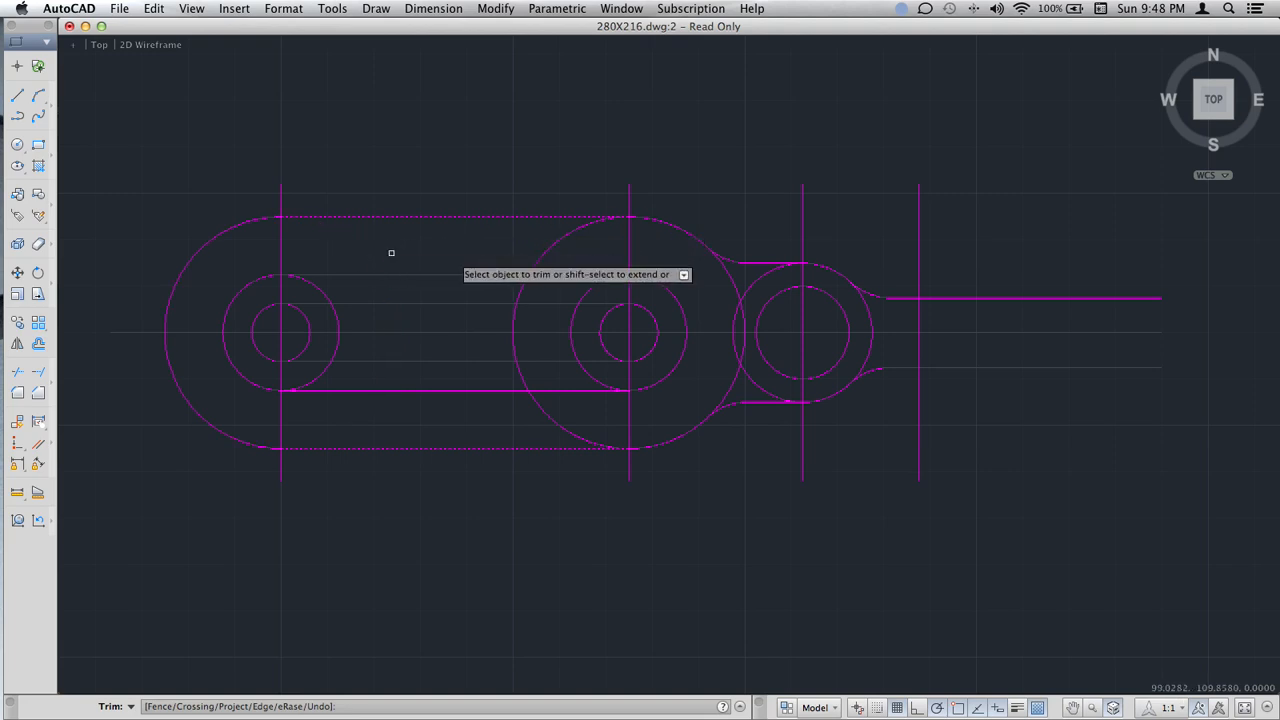
pyautogui.click(544, 257)
pyautogui.press('Return')
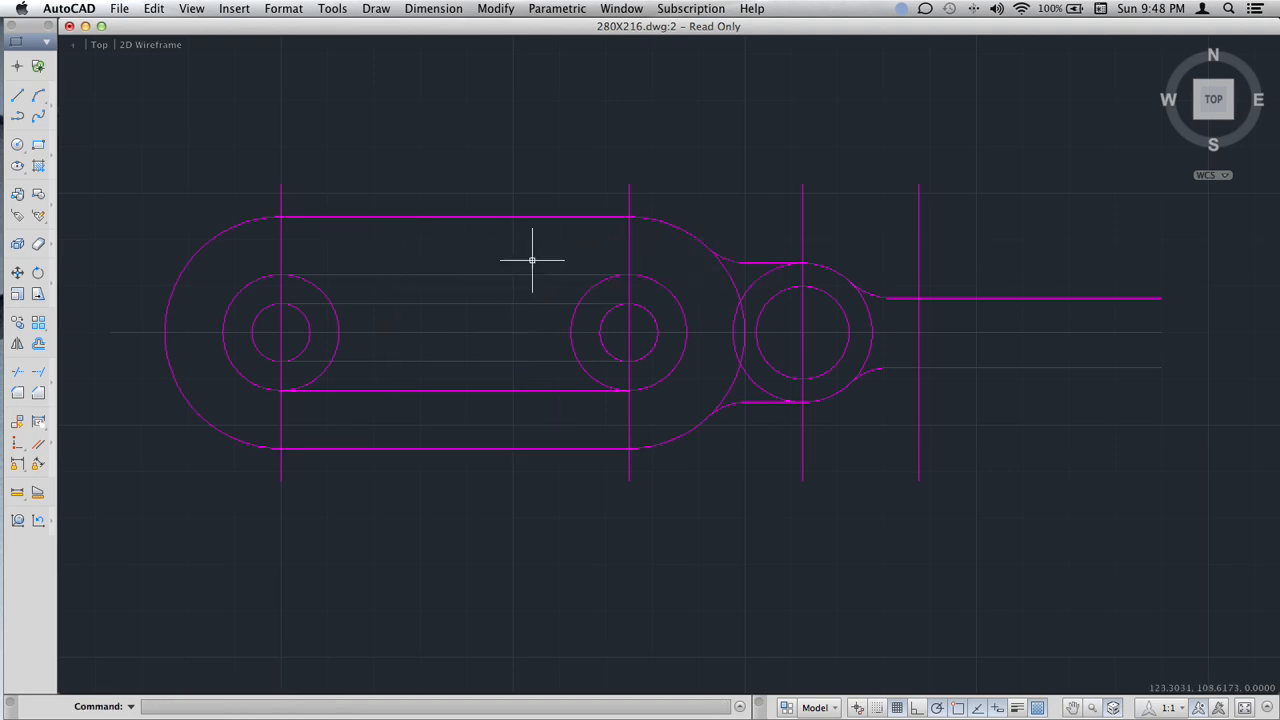
# - Trim the right halves of the two inner circles in the left group, using the inner horizontal connecting lines as cutting edges
pyautogui.write('tr')
pyautogui.press('Return')
pyautogui.click(558, 274)
pyautogui.click(541, 301)
pyautogui.click(533, 338)
pyautogui.click(530, 361)
pyautogui.click(528, 374)
pyautogui.click(525, 398)
pyautogui.click(526, 403)
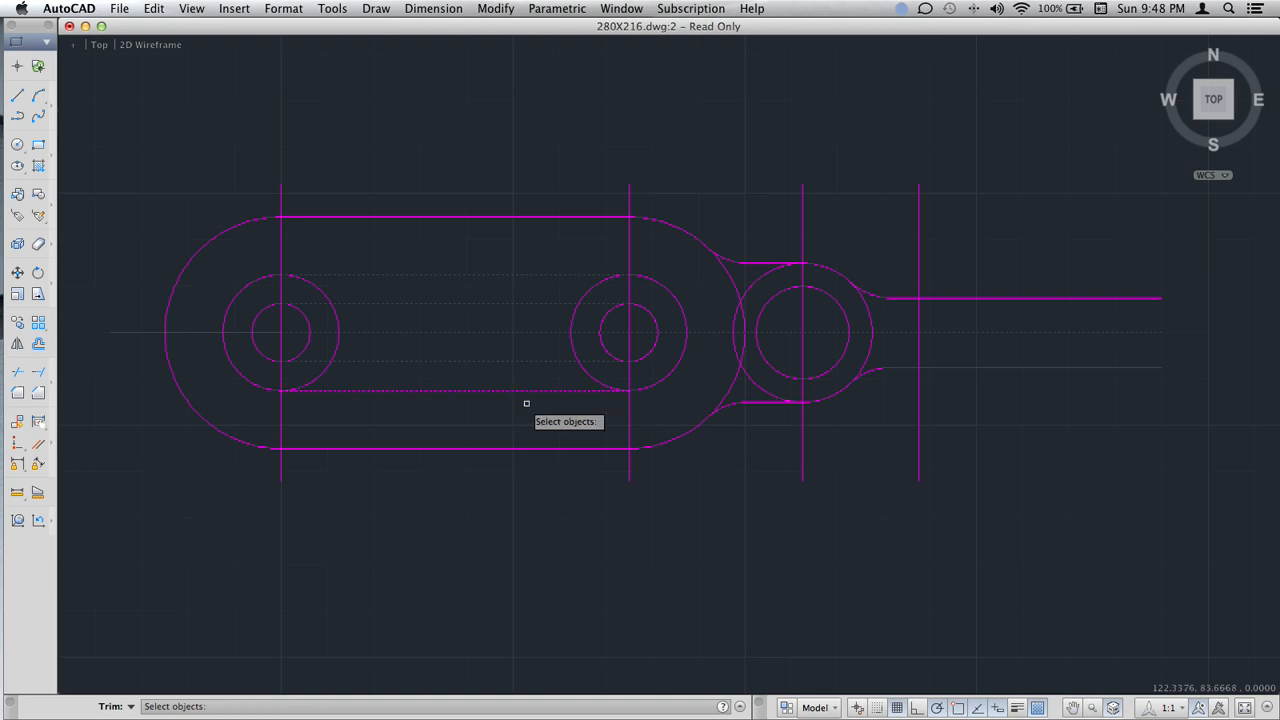
pyautogui.press('Return')
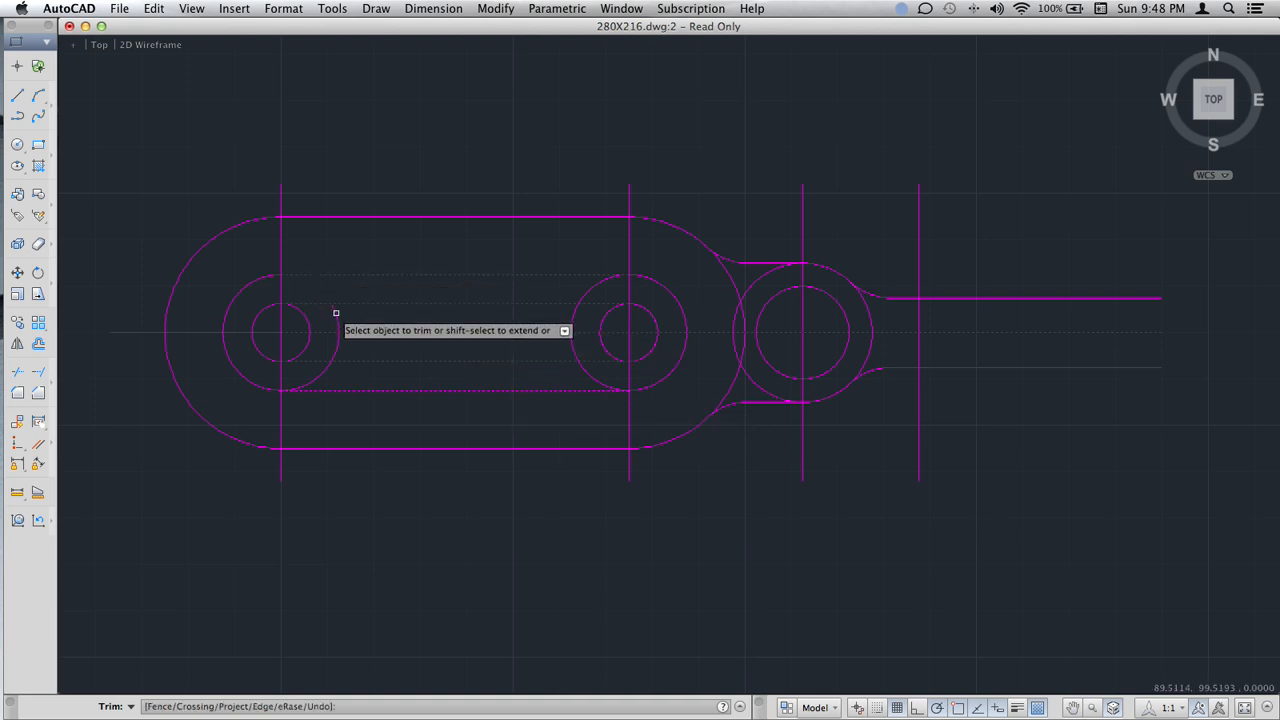
pyautogui.click(321, 372)
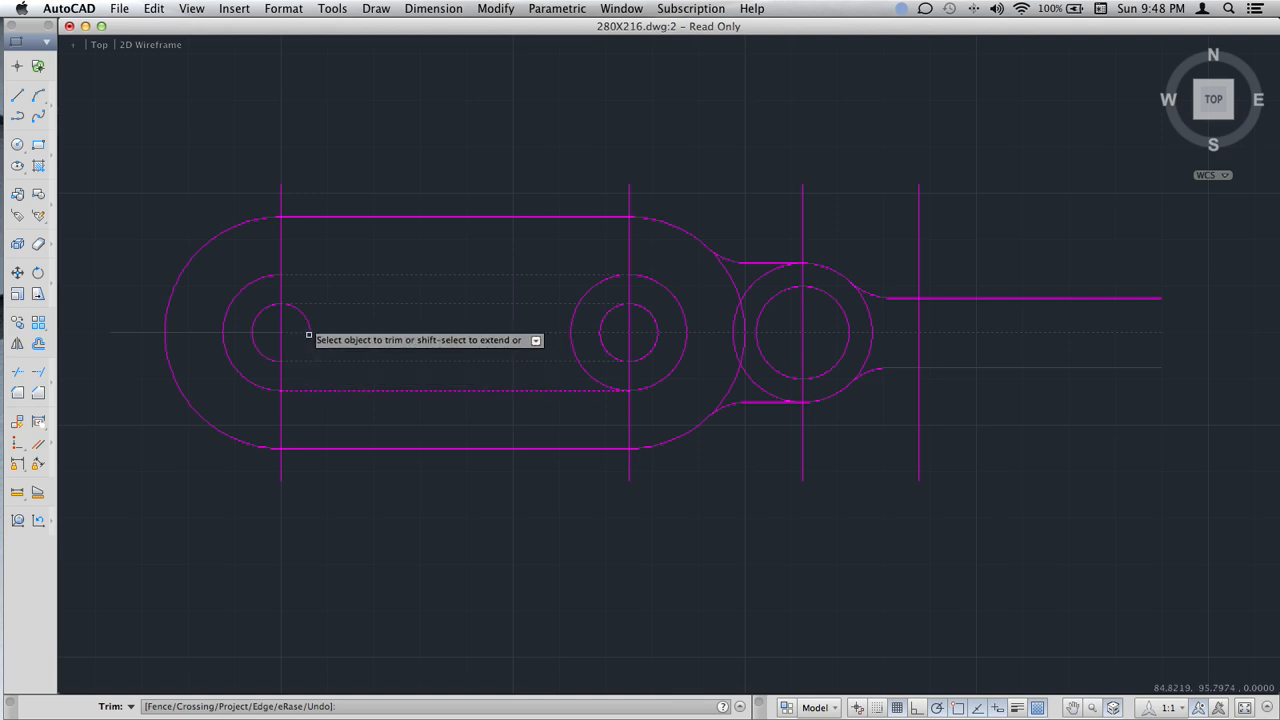
pyautogui.click(305, 319)
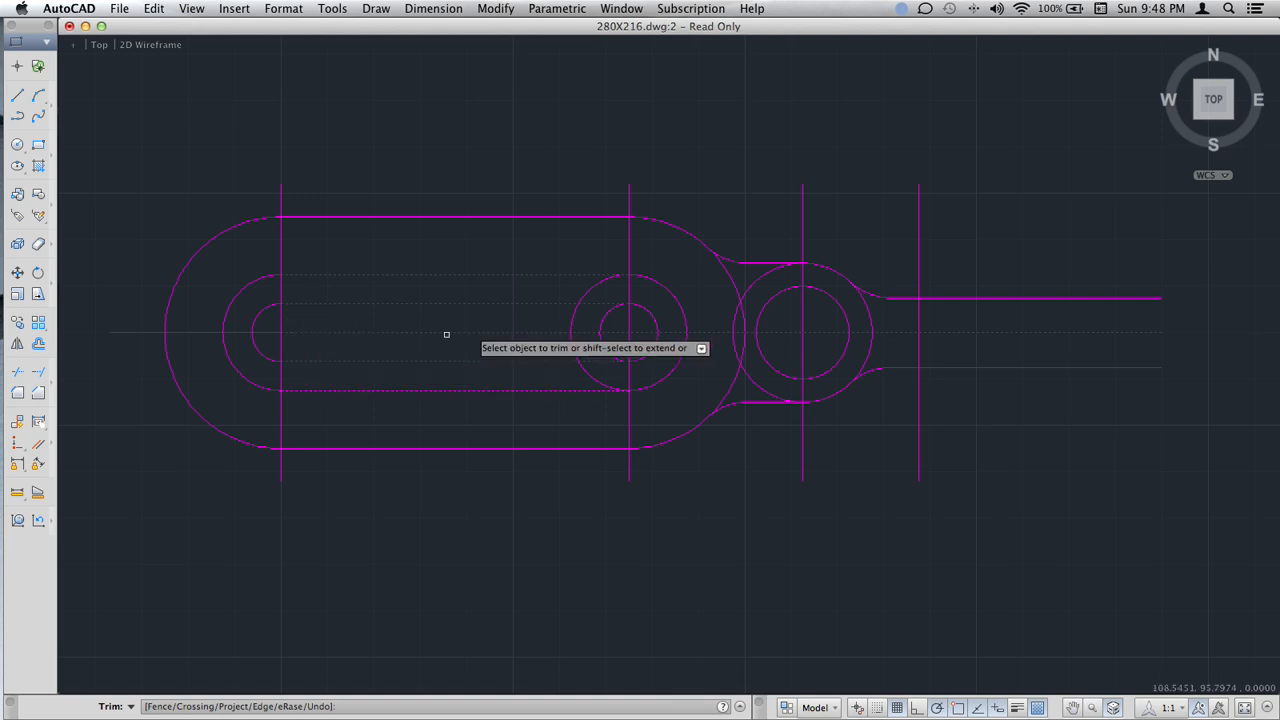
# - Trim the left halves of the two inner circles in the neighbouring large group to complete both slot outlines
pyautogui.click(578, 299)
pyautogui.click(570, 342)
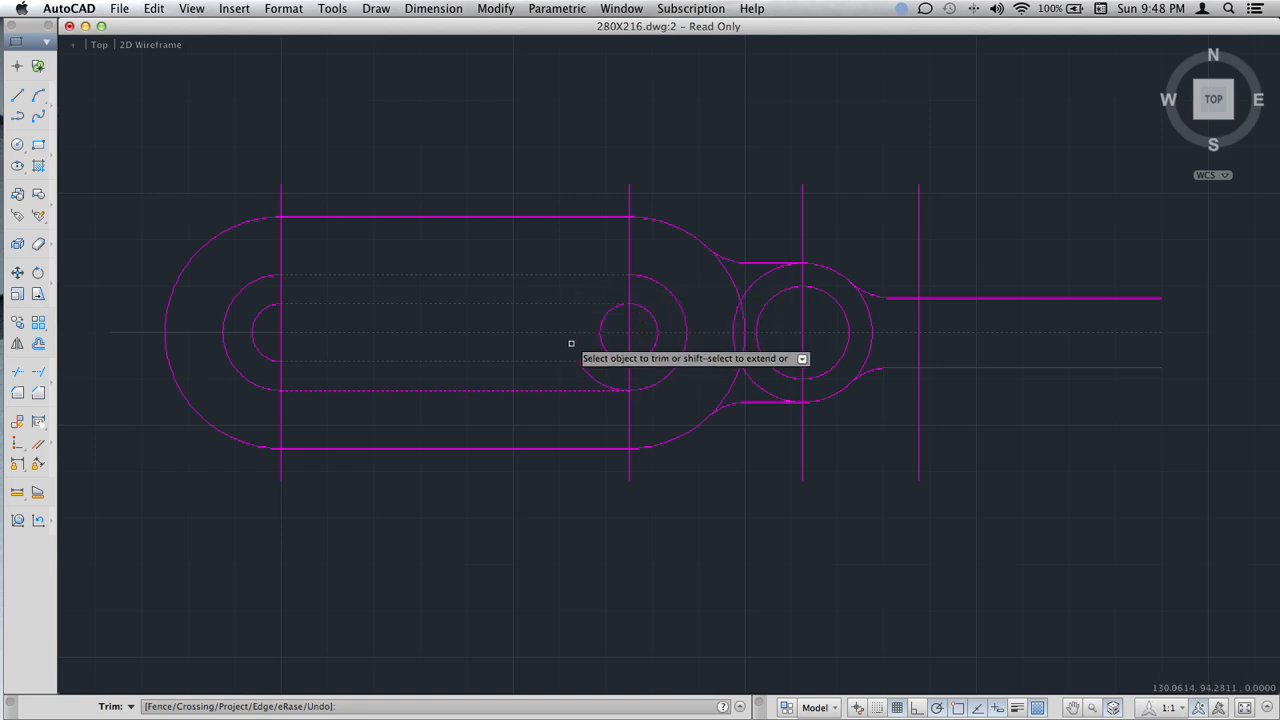
pyautogui.click(600, 322)
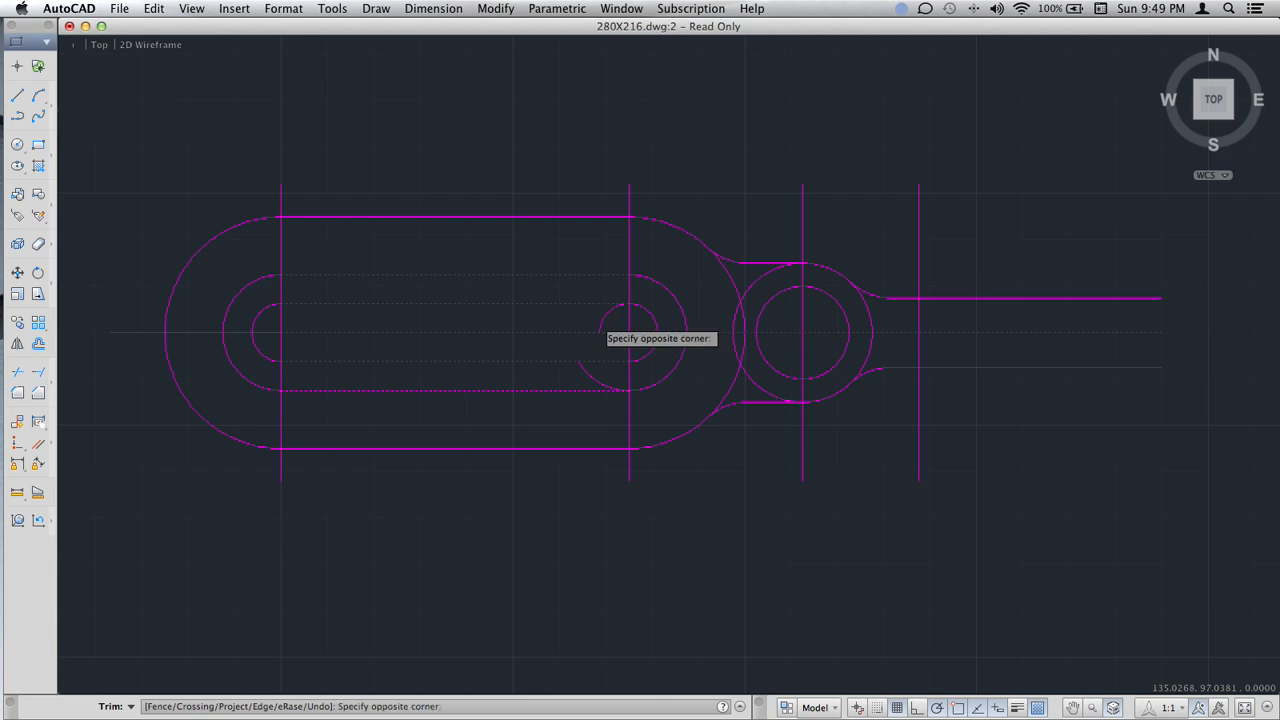
pyautogui.click(603, 331)
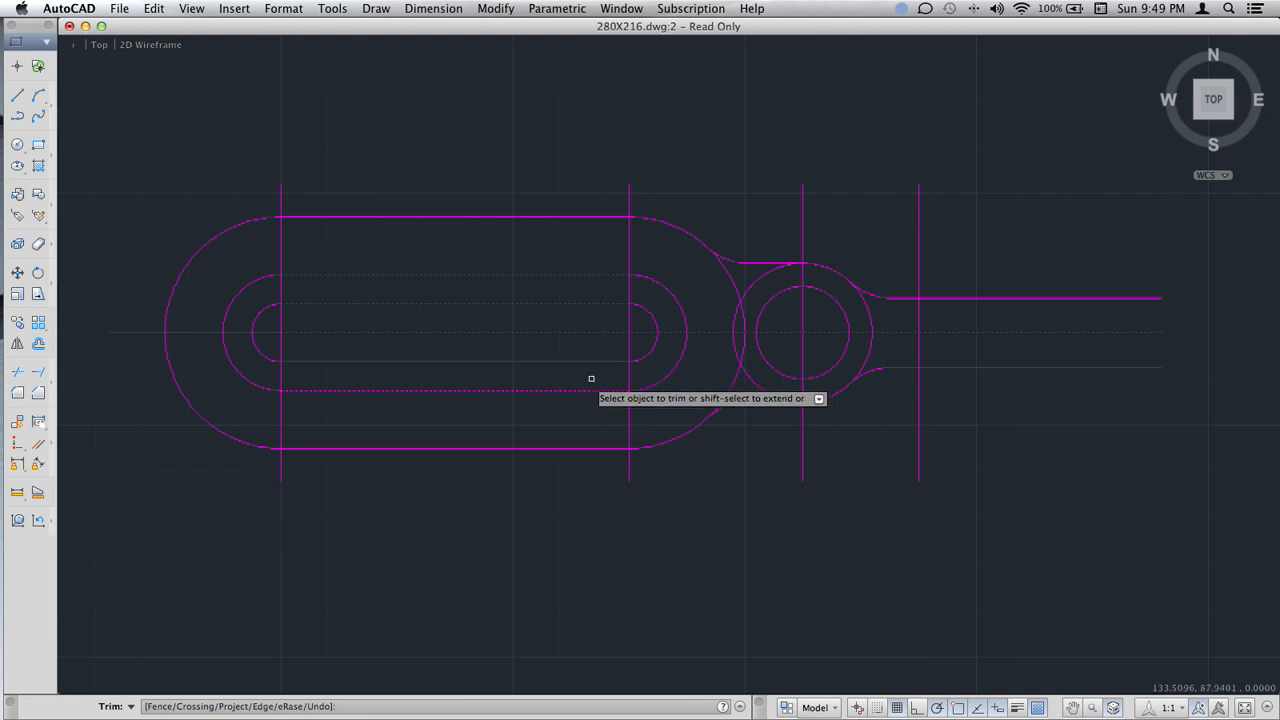
pyautogui.press('Return')
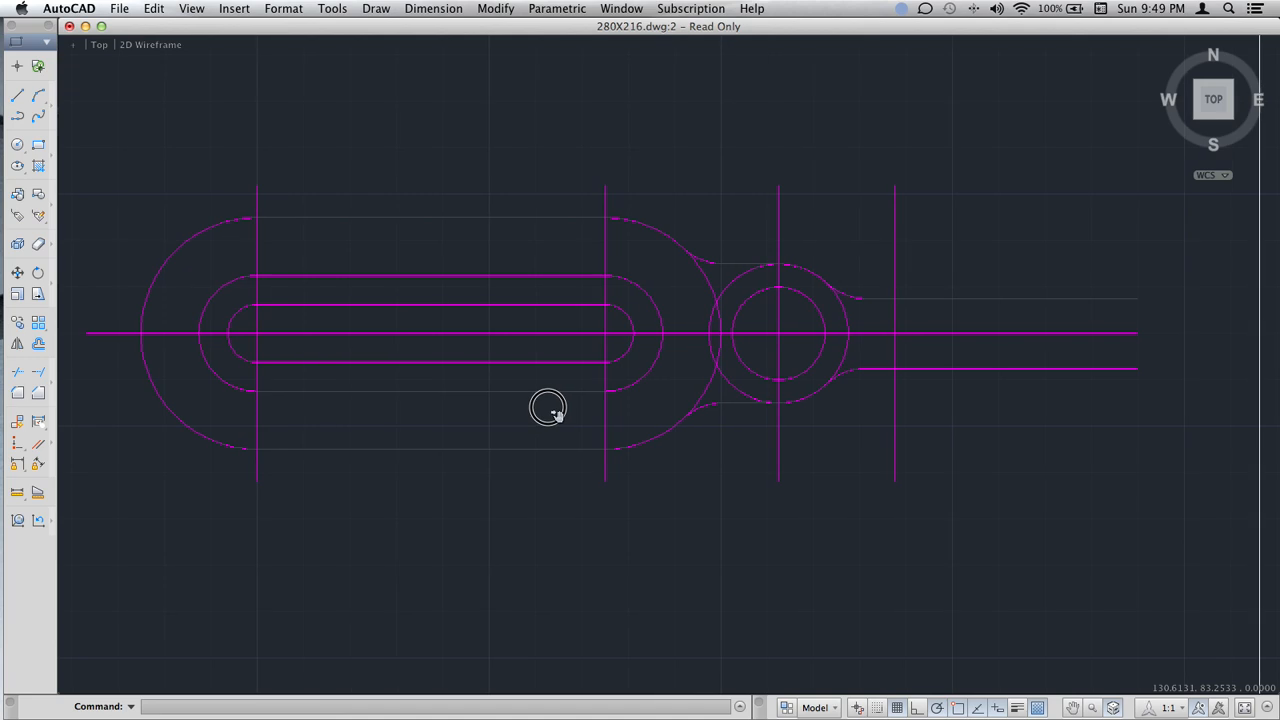
# - Trim the large right-hand arc between the upper and lower fillets where it crosses the smaller circle group
pyautogui.moveTo(548, 407); pyautogui.dragTo(533, 402, button='middle')
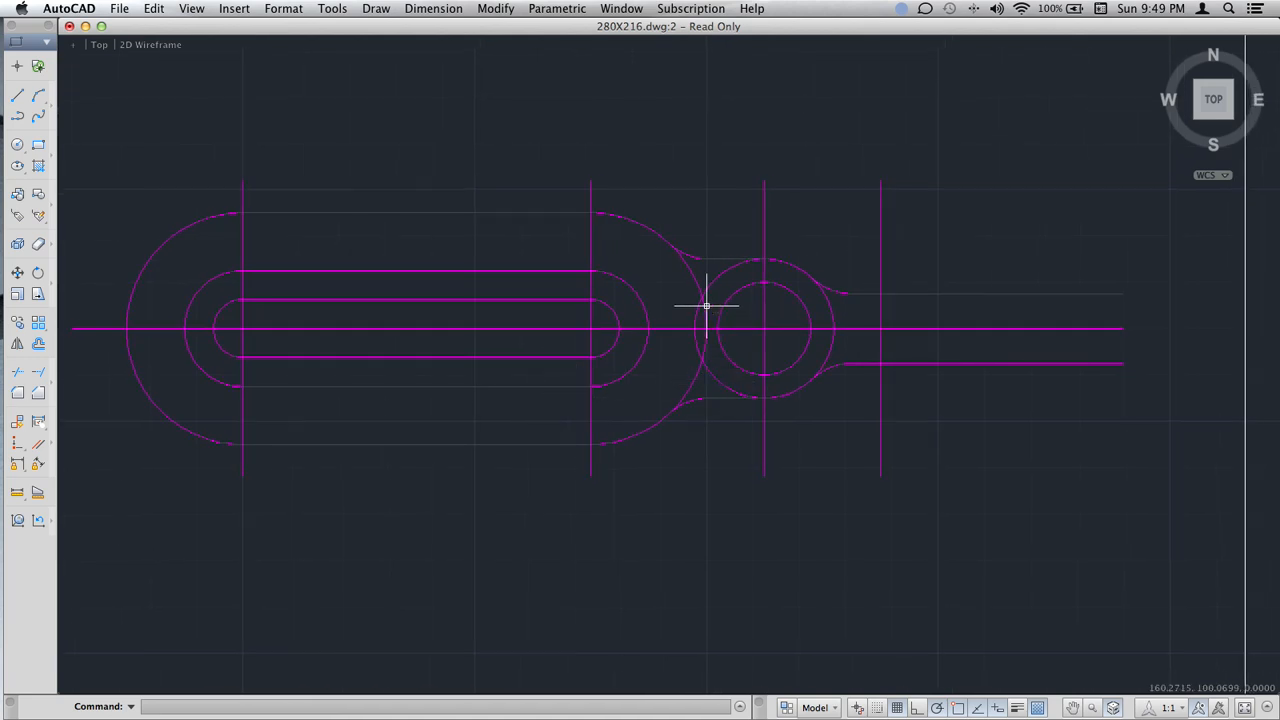
pyautogui.press('Return')
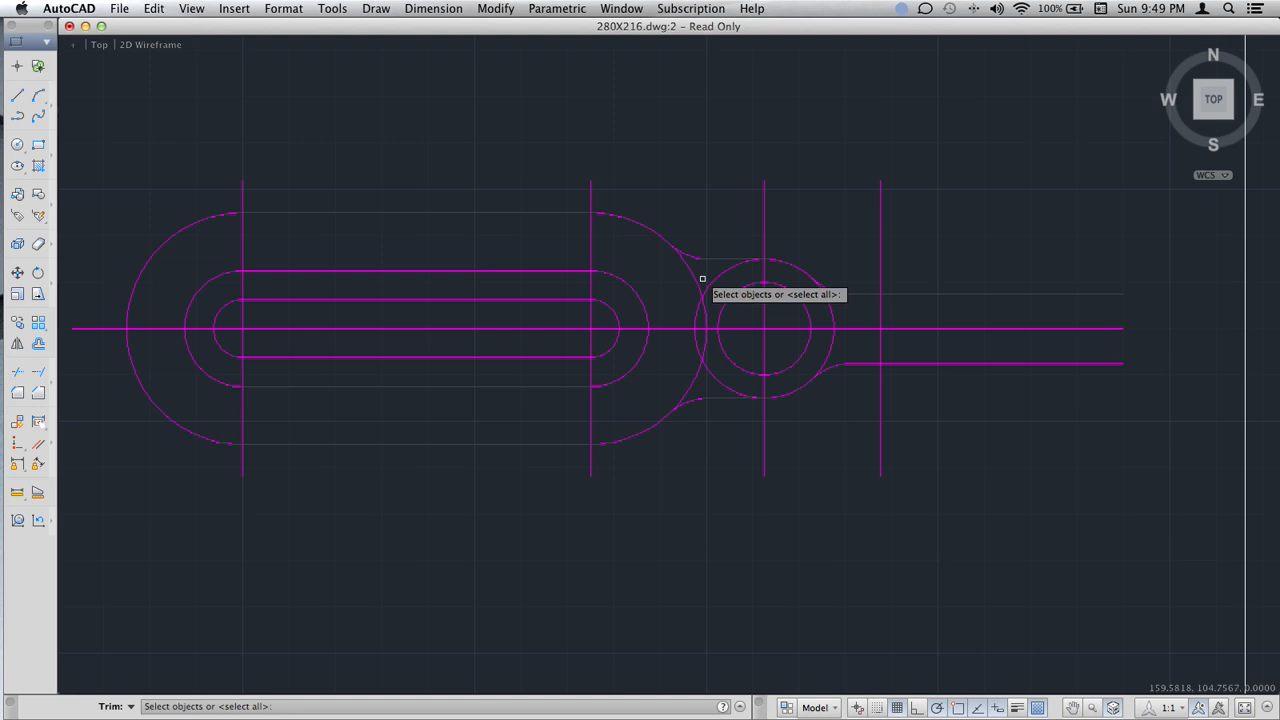
pyautogui.click(688, 257)
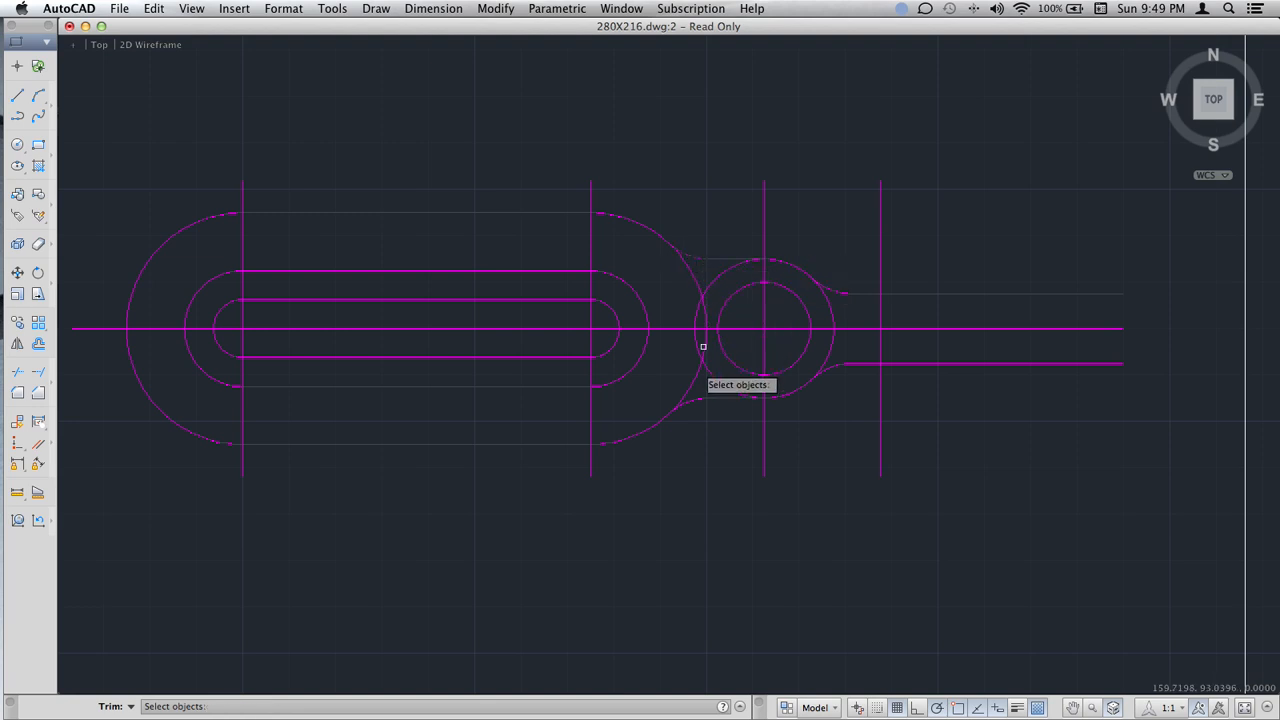
pyautogui.click(698, 402)
pyautogui.click(692, 398)
pyautogui.press('Return')
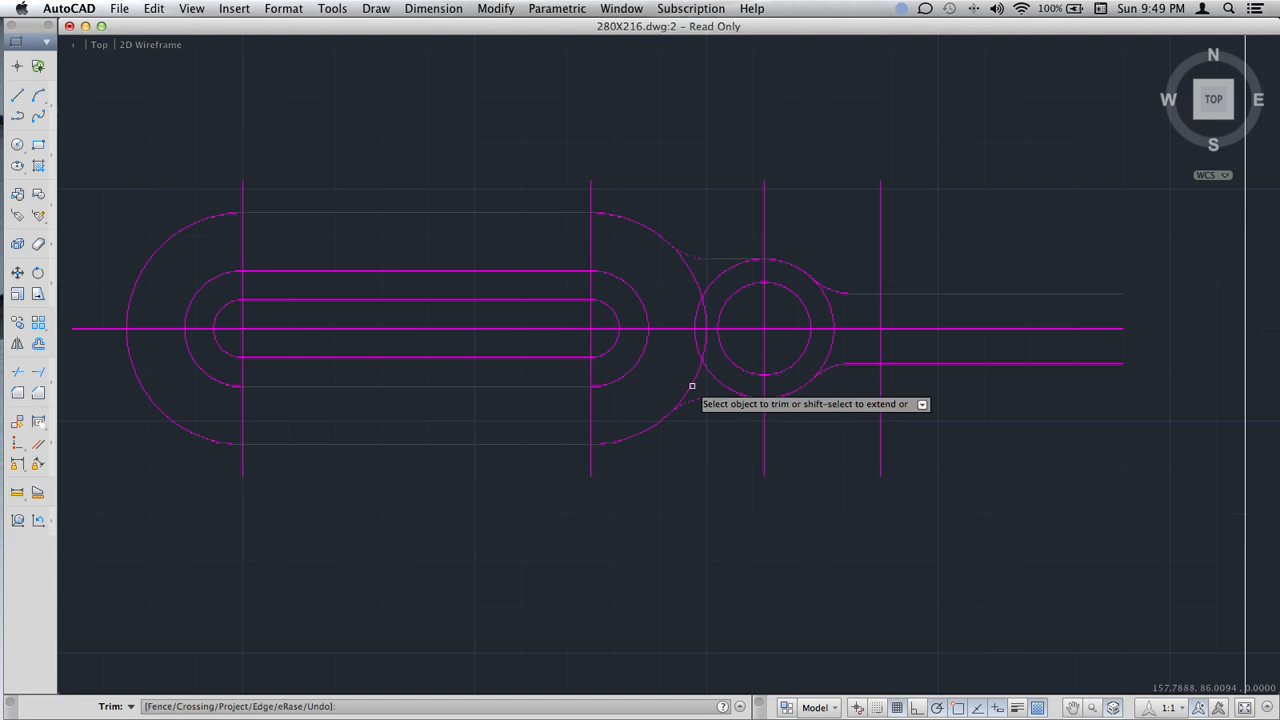
pyautogui.press('Escape')
pyautogui.moveTo(813, 398); pyautogui.dragTo(737, 404, button='middle')
pyautogui.write('trim')
pyautogui.press('Return')
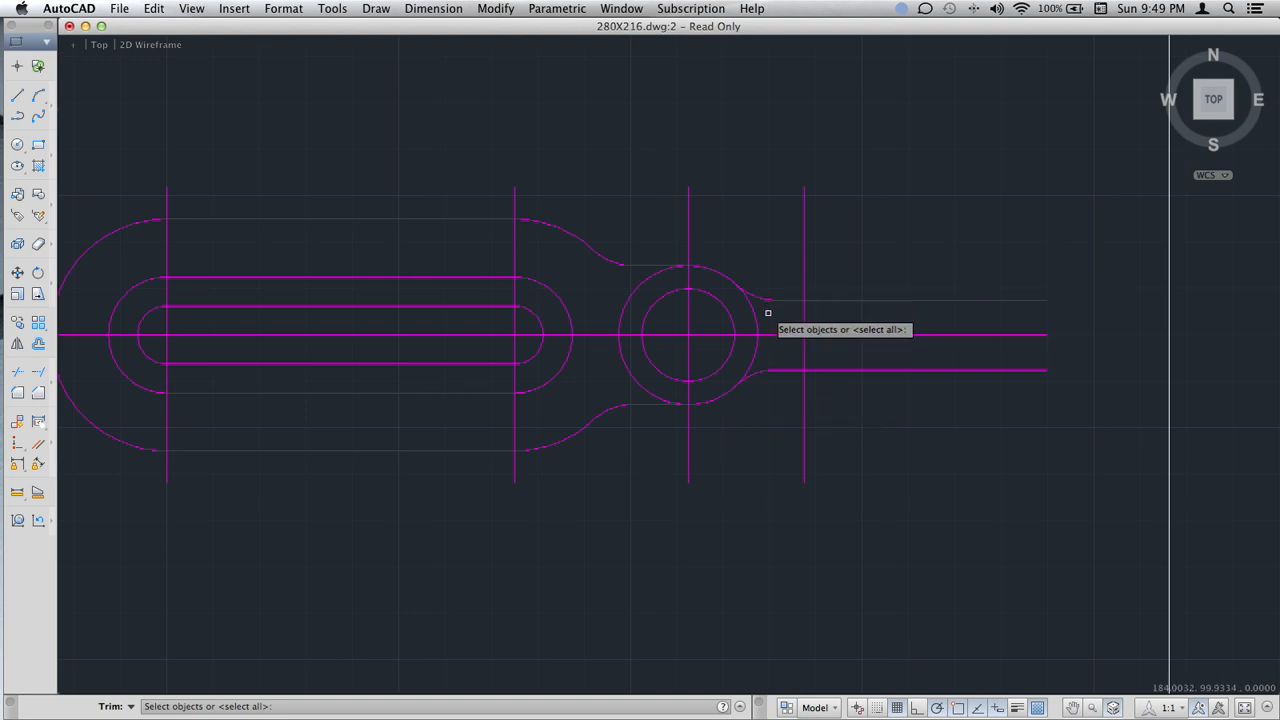
pyautogui.press('Escape')
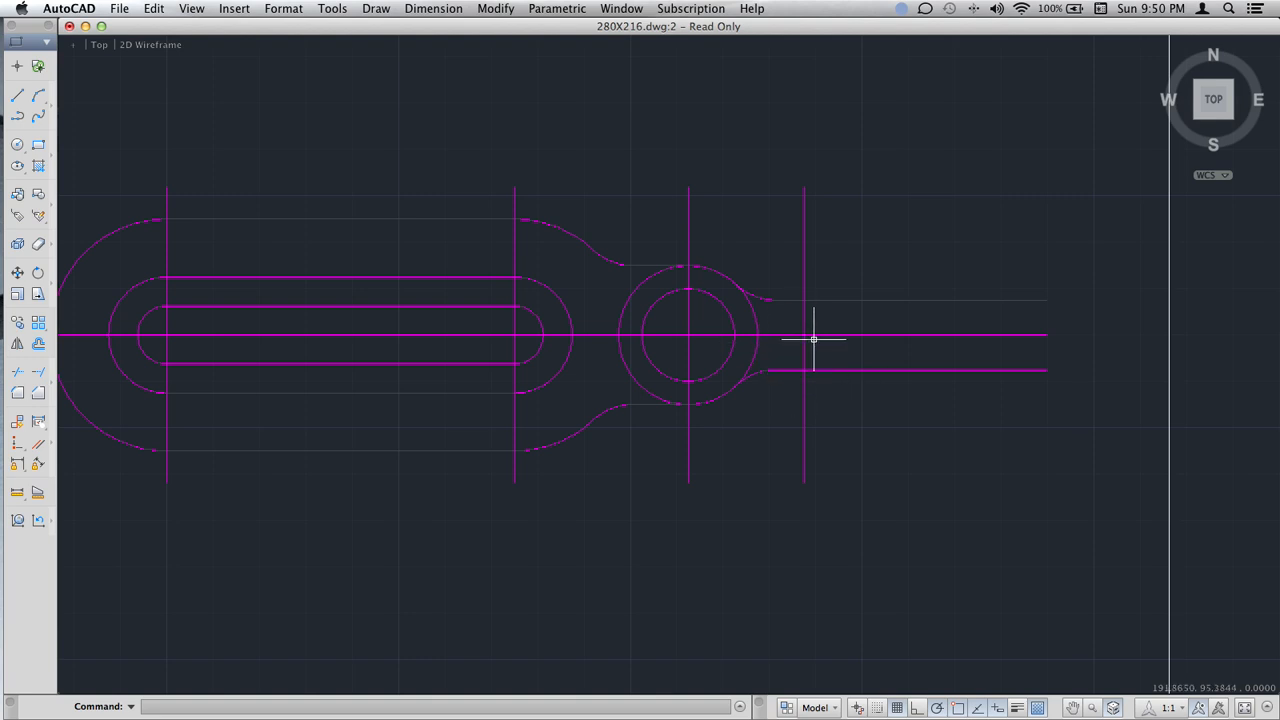
# - Trim the end section's upper and lower horizontal lines beyond the rightmost vertical line
pyautogui.press('Return')
pyautogui.click(804, 287)
pyautogui.press('Return')
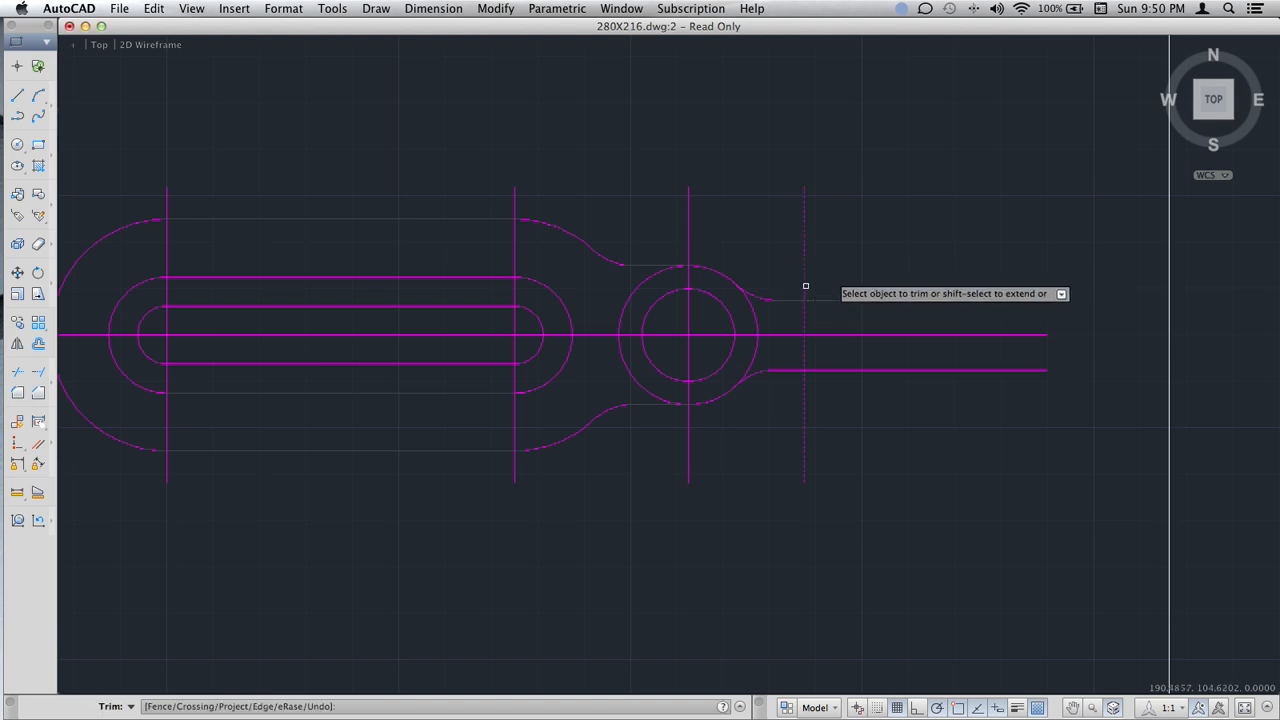
pyautogui.click(849, 298)
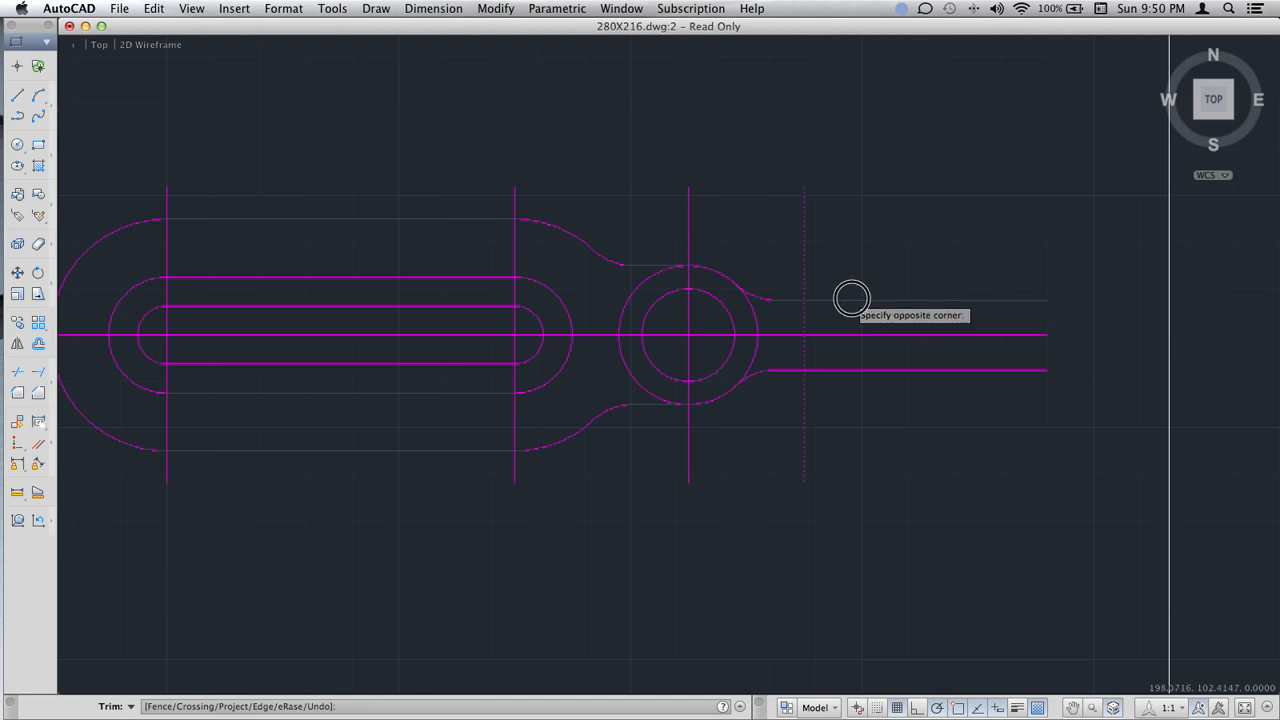
pyautogui.click(851, 303)
pyautogui.click(846, 367)
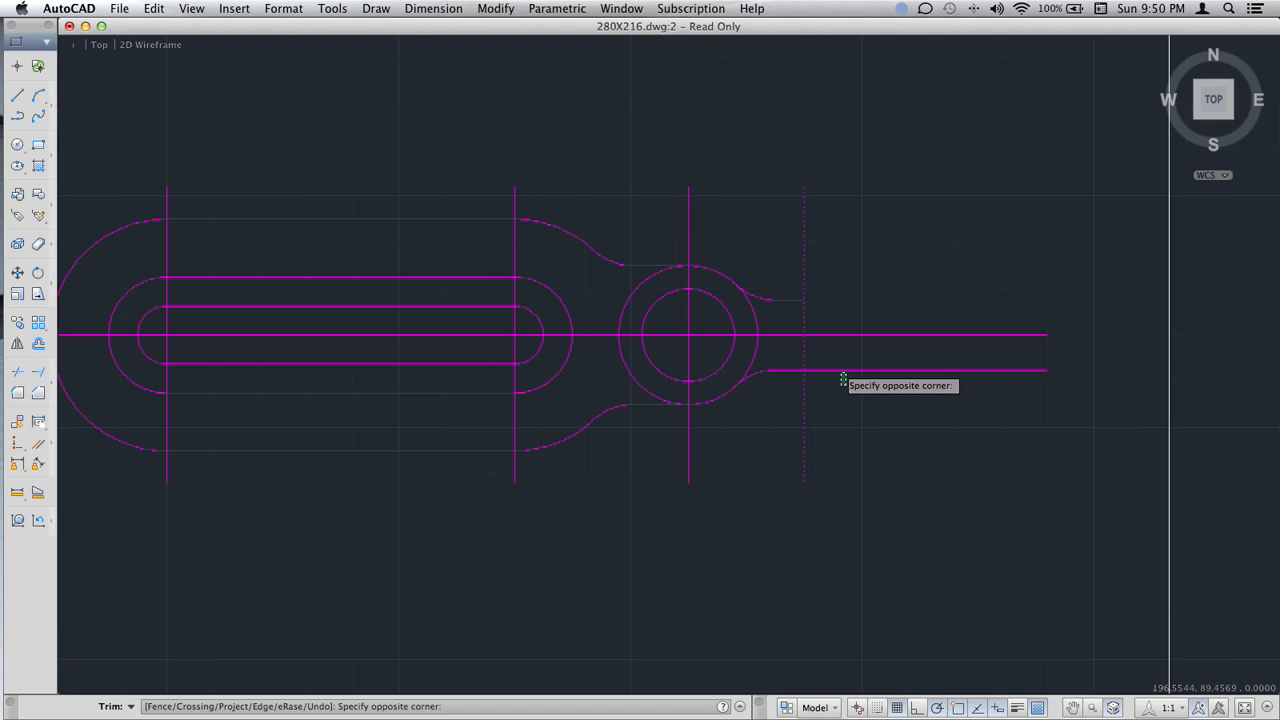
pyautogui.click(845, 376)
pyautogui.press('Escape')
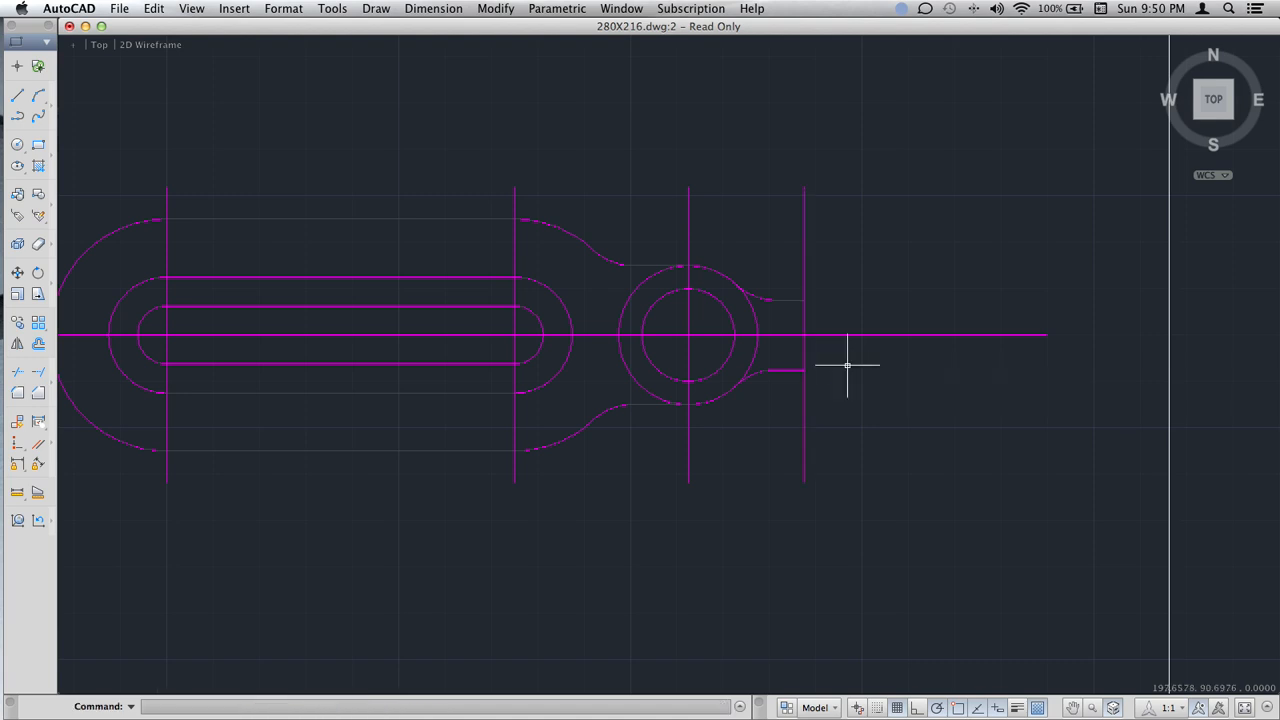
# - Trim the rightmost vertical line above and below the end section's two short horizontal lines to close the end
pyautogui.moveTo(846, 354); pyautogui.dragTo(994, 350, button='middle')
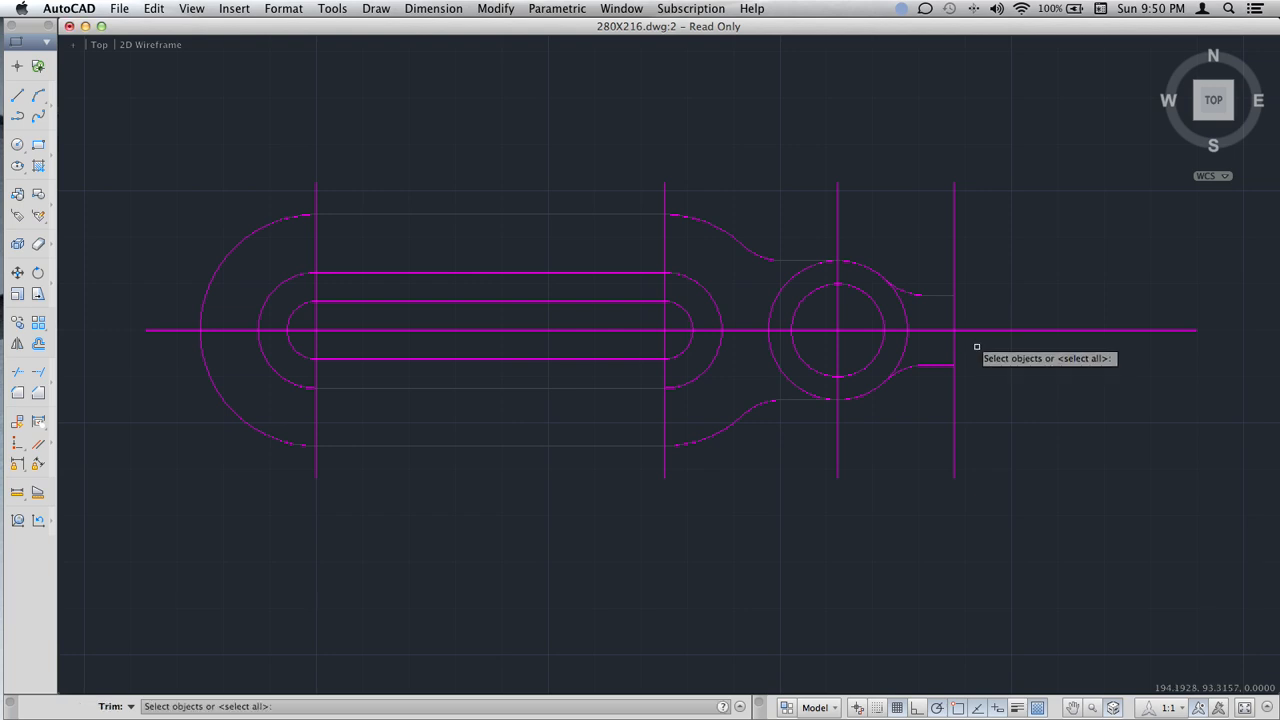
pyautogui.click(929, 293)
pyautogui.click(931, 302)
pyautogui.click(941, 366)
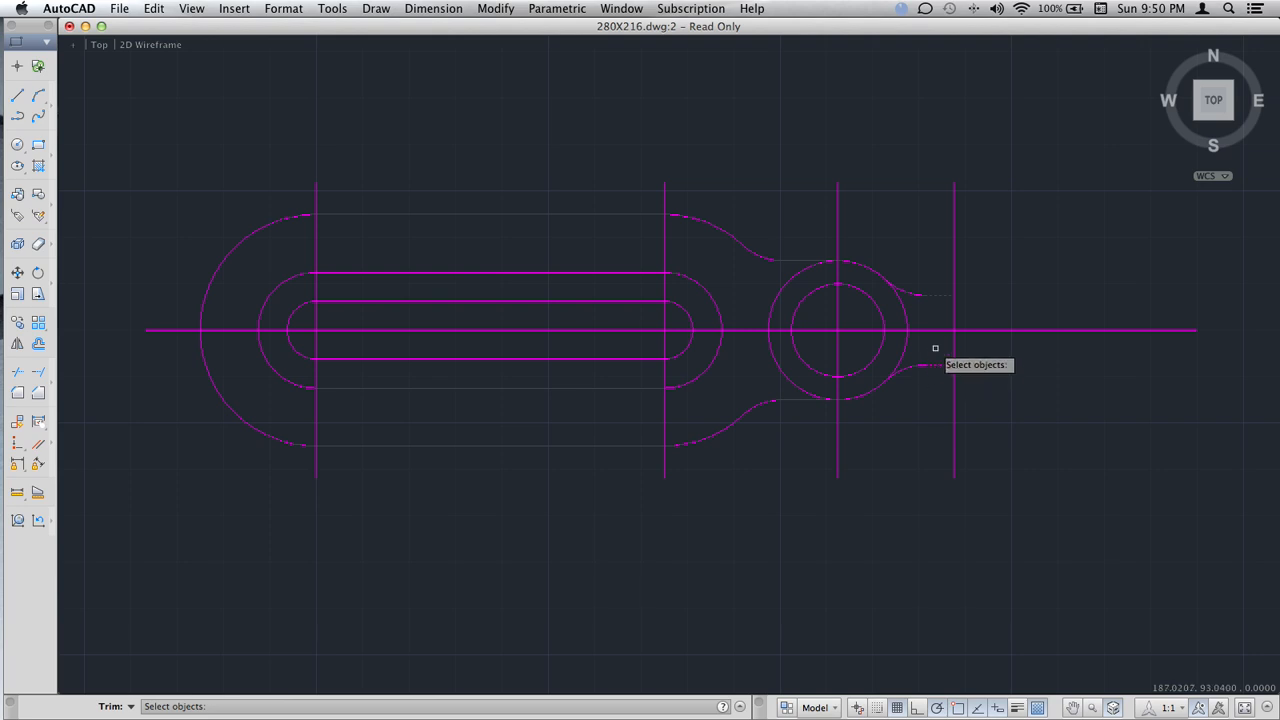
pyautogui.press('Return')
pyautogui.click(957, 252)
pyautogui.click(935, 272)
pyautogui.click(966, 408)
pyautogui.click(925, 447)
pyautogui.click(923, 450)
pyautogui.press('Escape')
pyautogui.moveTo(930, 421); pyautogui.dragTo(1046, 416, button='middle')
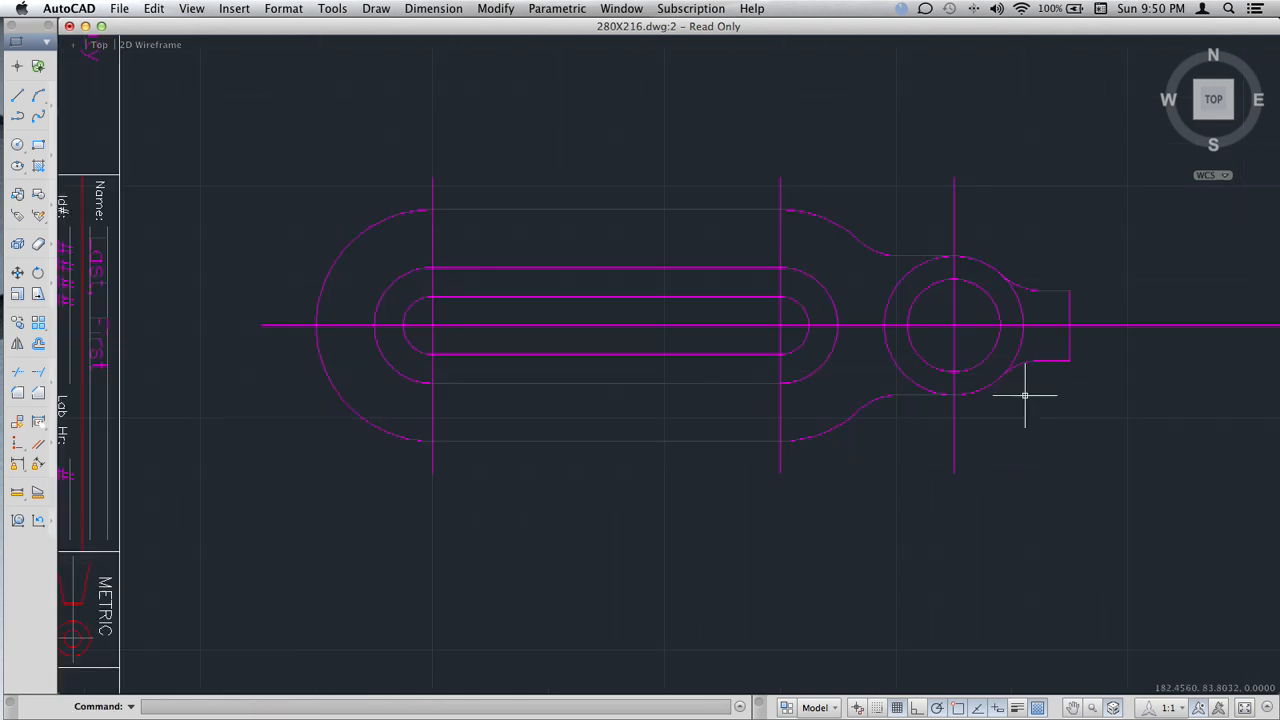
pyautogui.moveTo(806, 304)
pyautogui.mouseDown(button='middle')
pyautogui.moveTo(634, 314)
pyautogui.moveTo(645, 312)
pyautogui.mouseUp(button='middle')
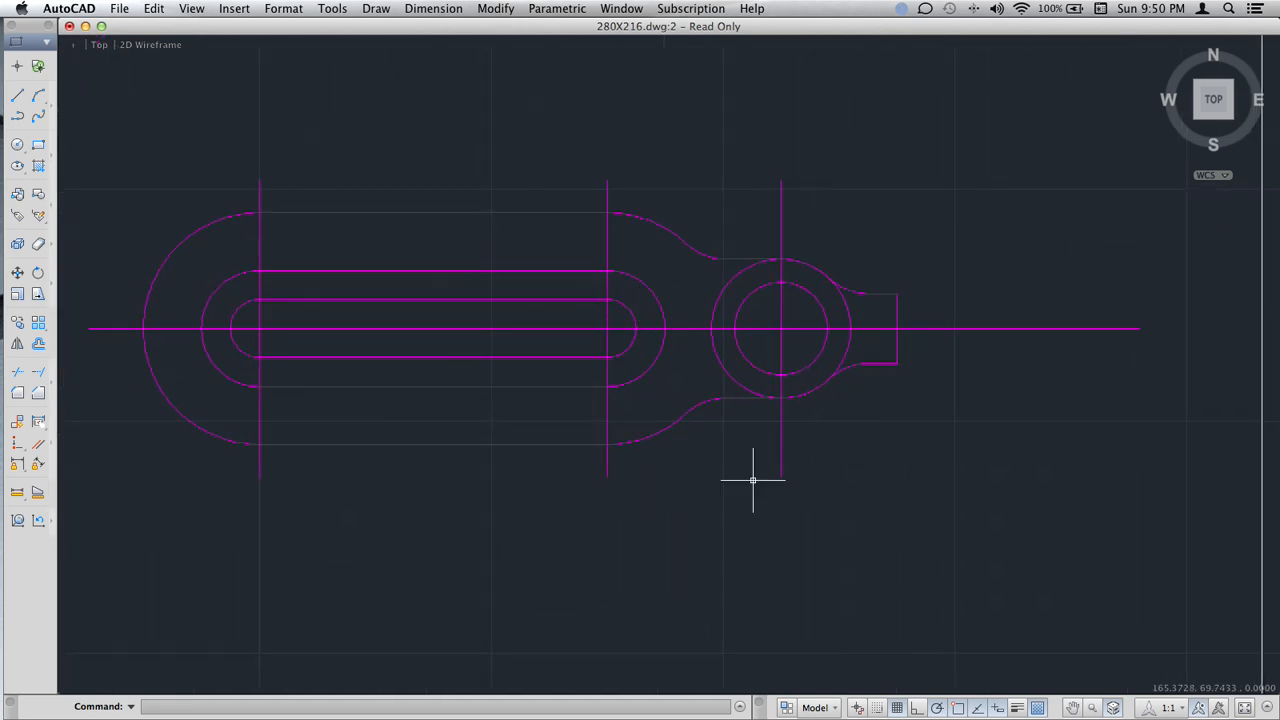
pyautogui.click(925, 327)
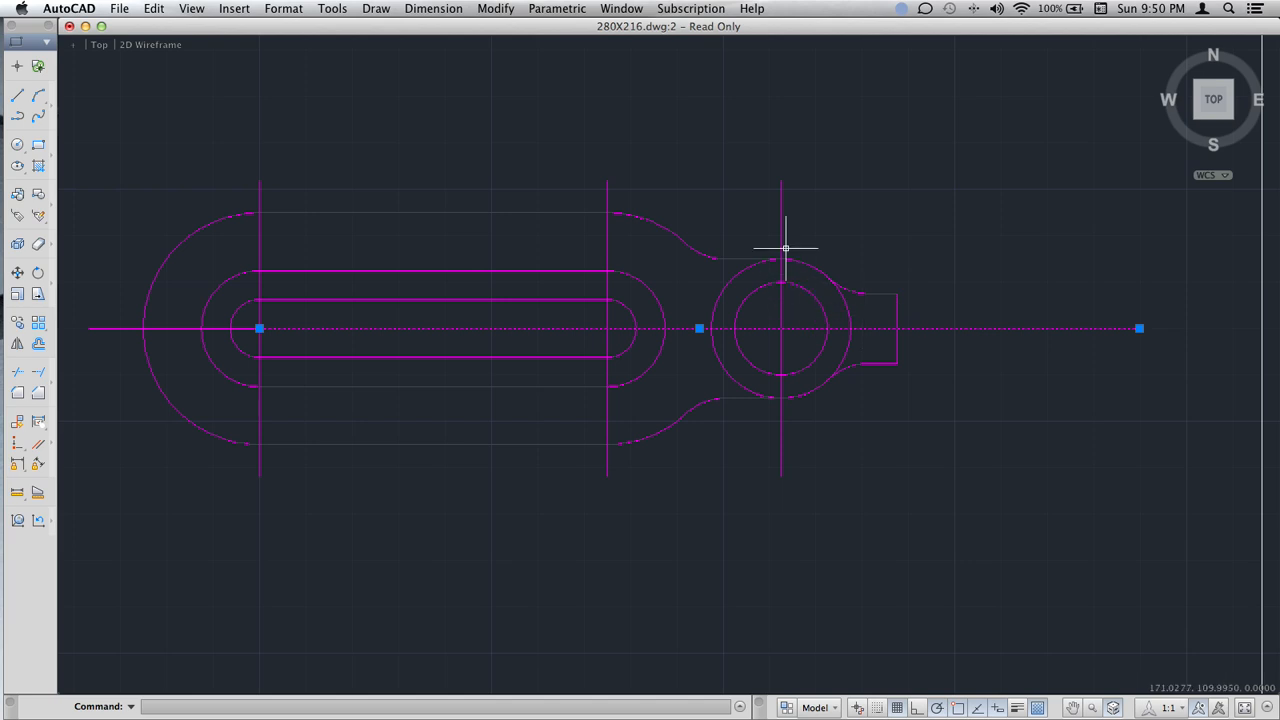
pyautogui.click(609, 255)
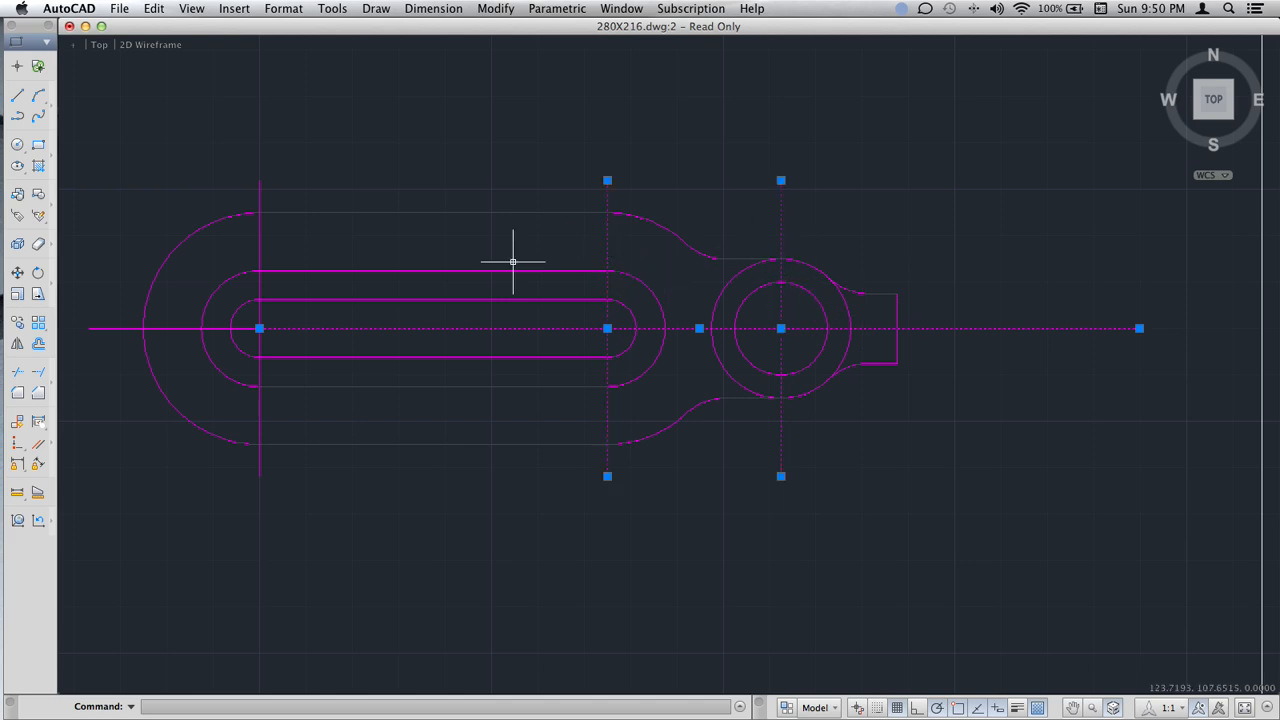
pyautogui.click(257, 261)
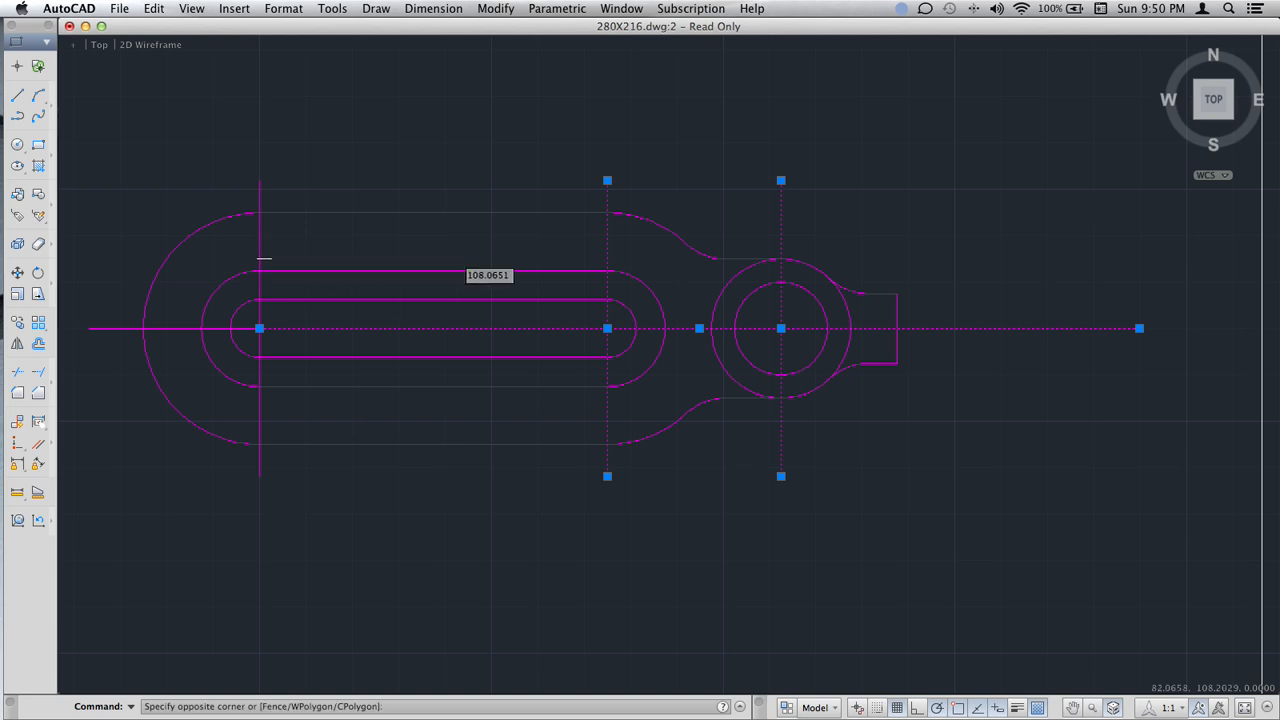
pyautogui.click(251, 262)
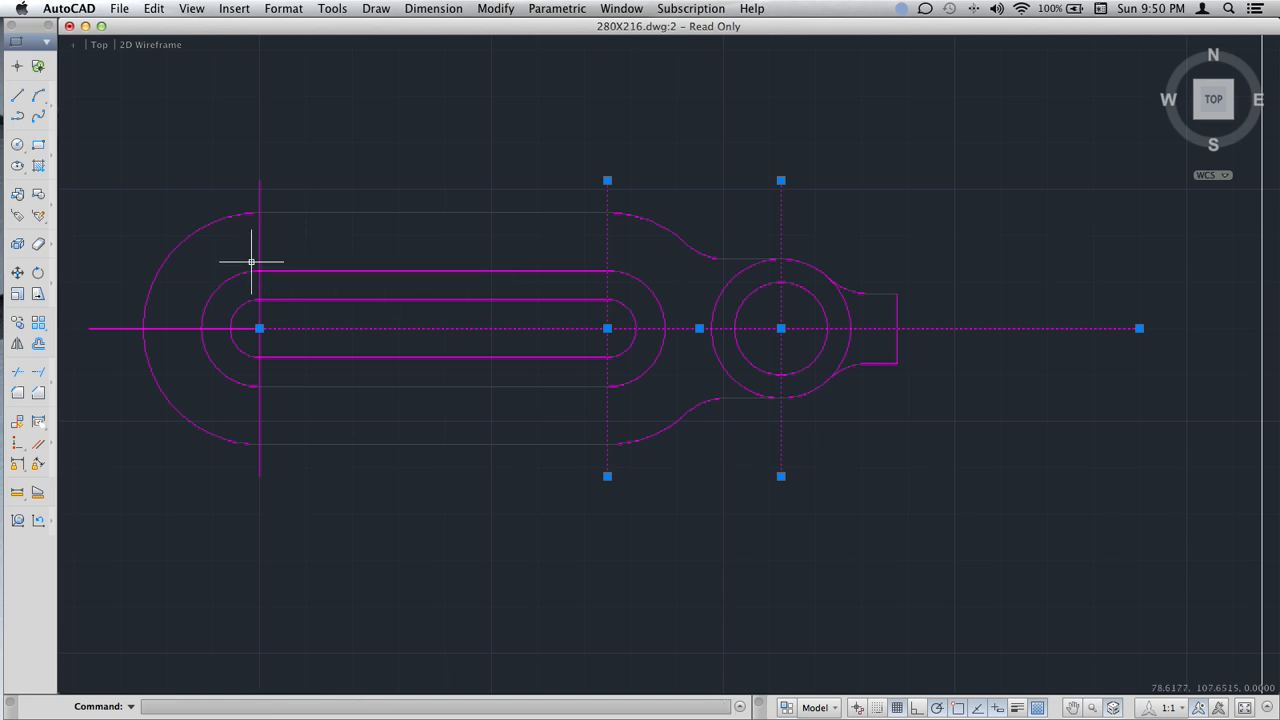
pyautogui.press('Escape')
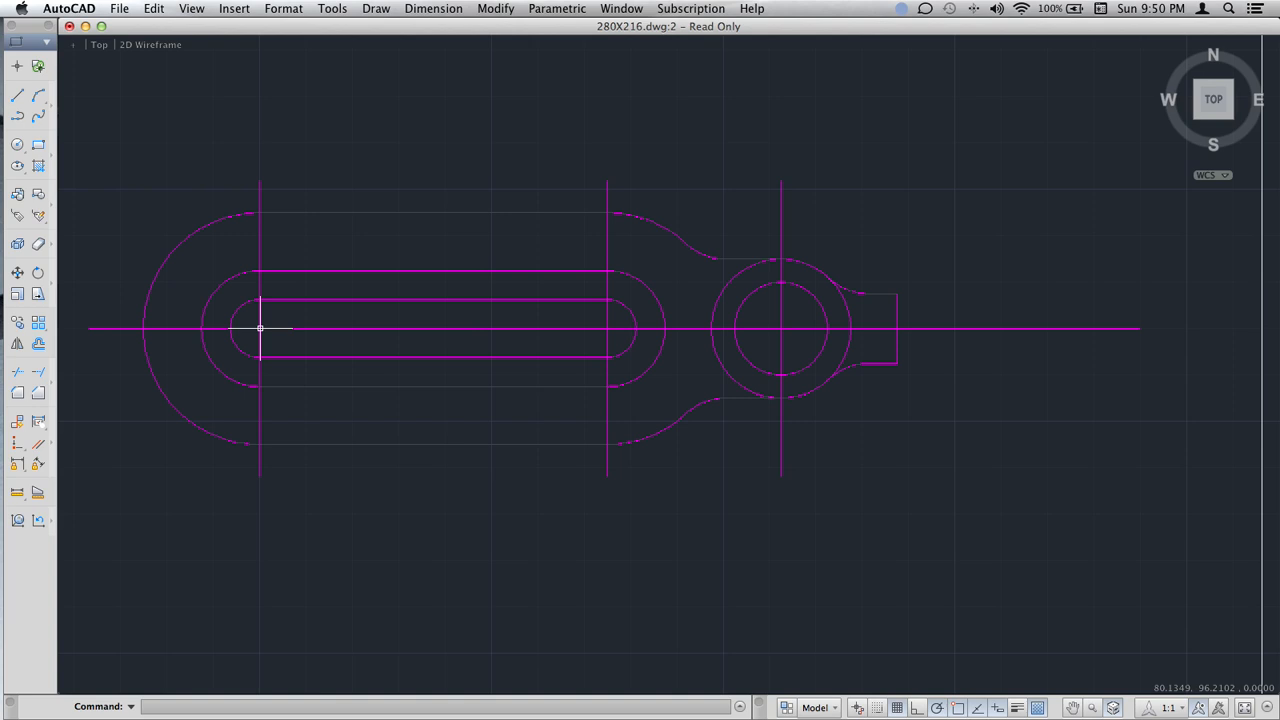
# - Delete the horizontal centre line running through the part and undo the deletion
pyautogui.click(259, 328)
pyautogui.click(216, 328)
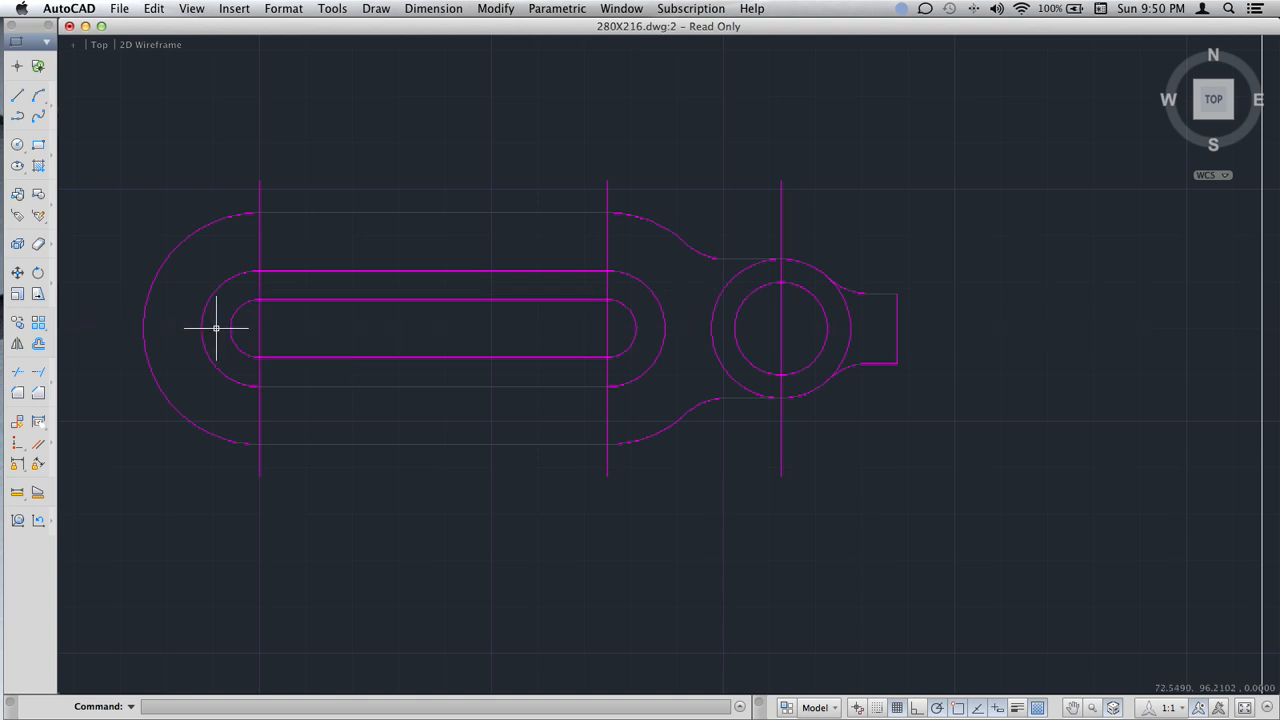
pyautogui.press('super+z')
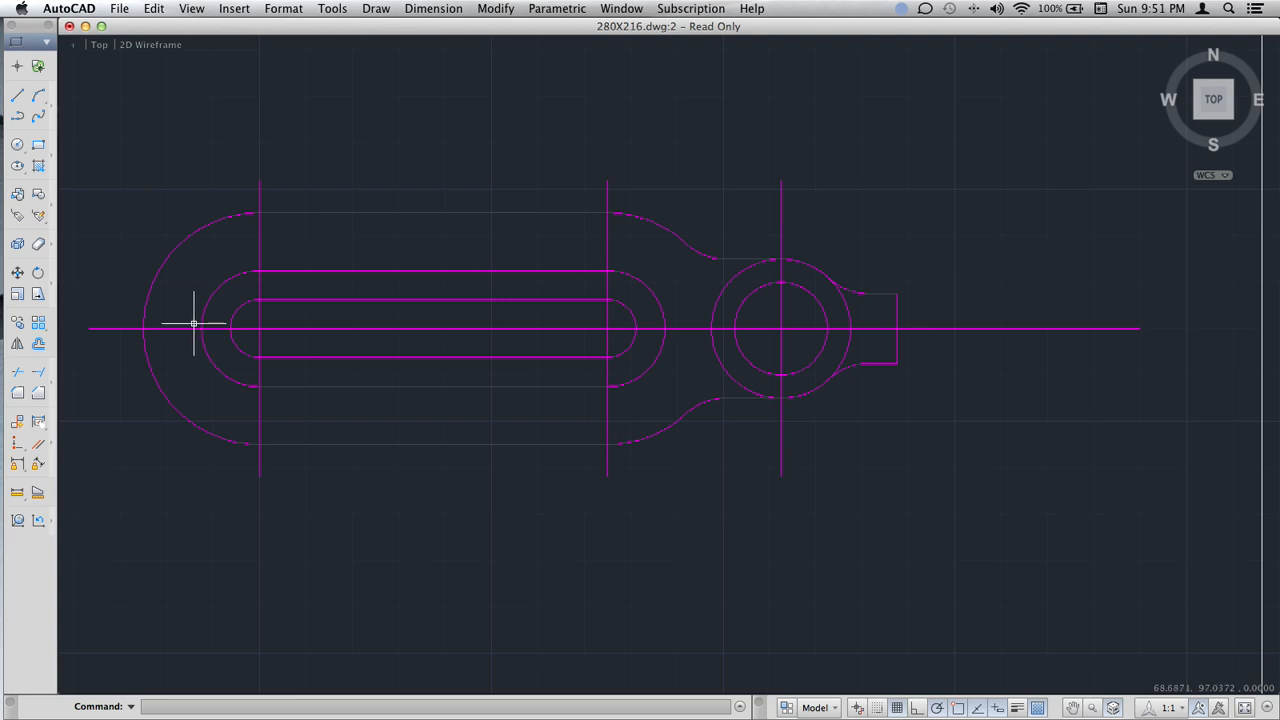
# - Delete the longer overlapping horizontal centre line and stretch the remaining short segment about 118 mm along the axis past the part's end section
pyautogui.click(192, 329)
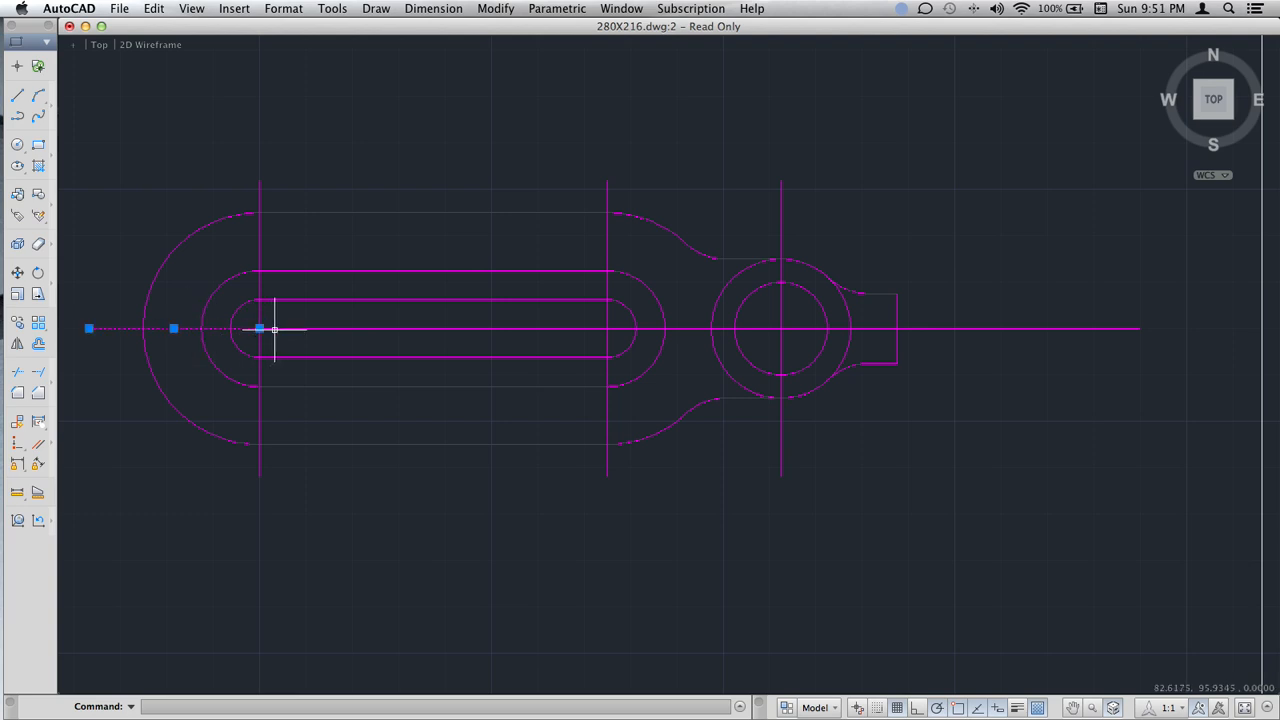
pyautogui.press('Escape')
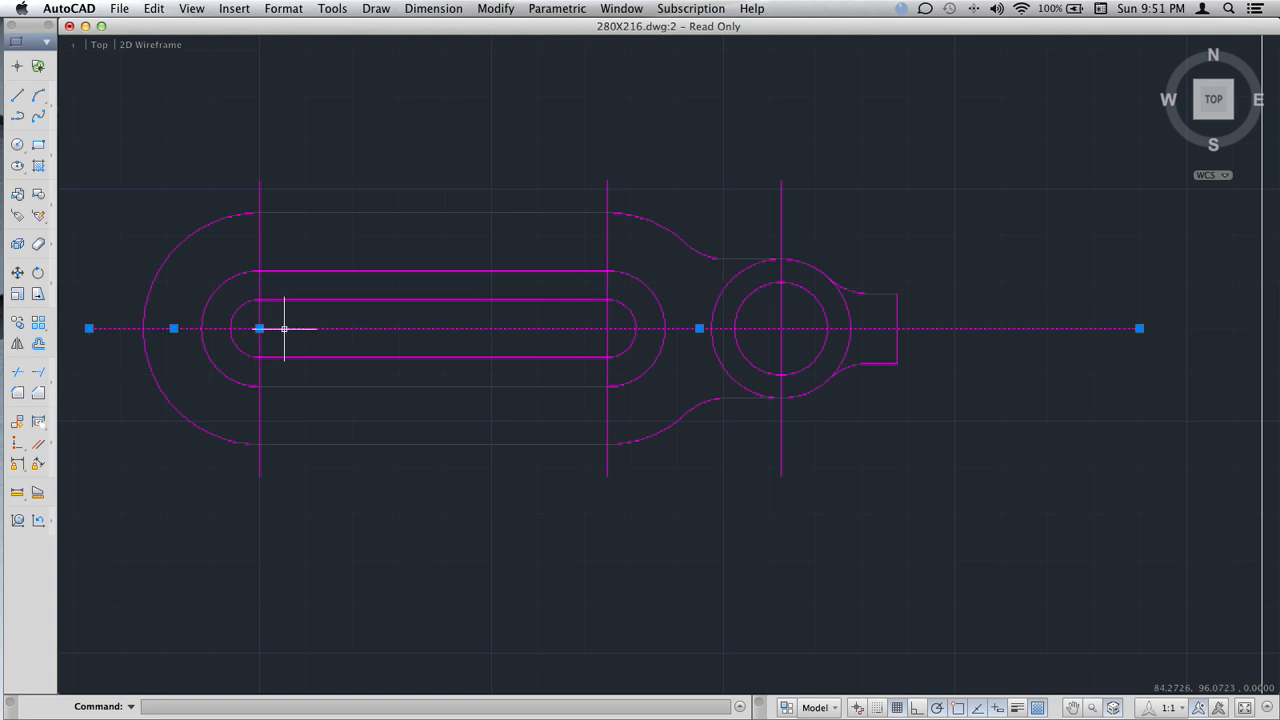
pyautogui.press('Escape')
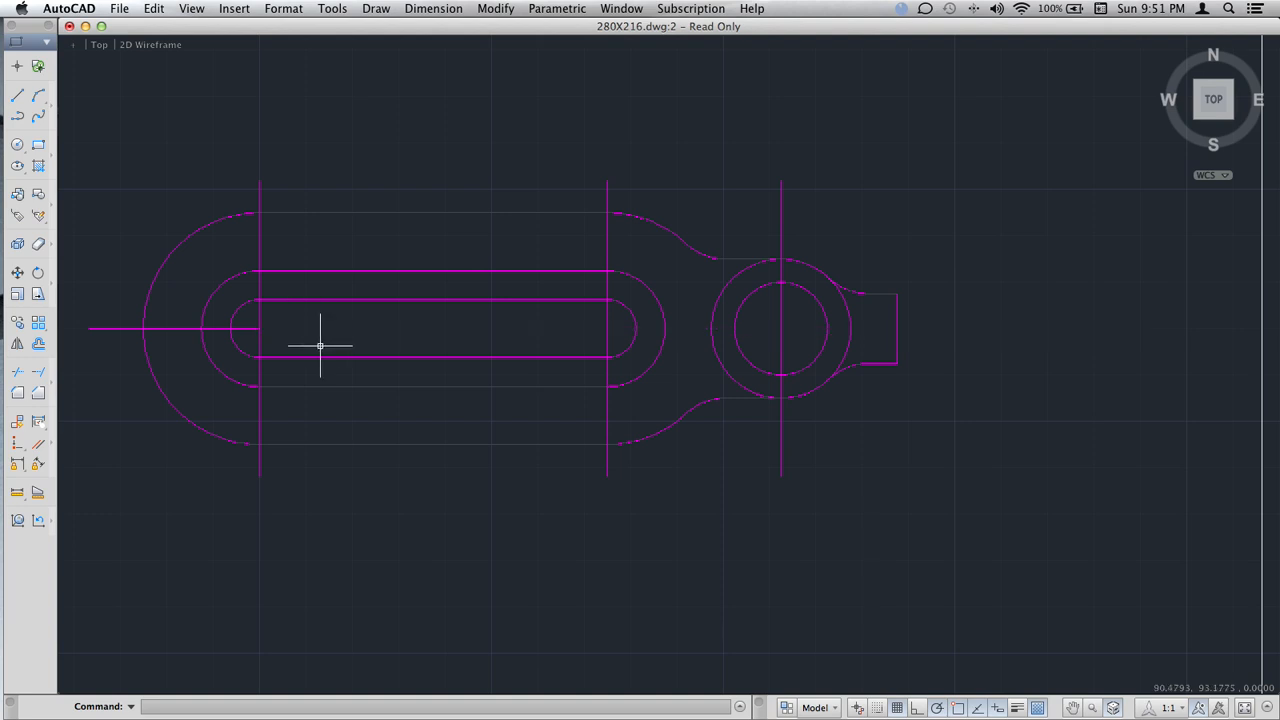
pyautogui.click(241, 328)
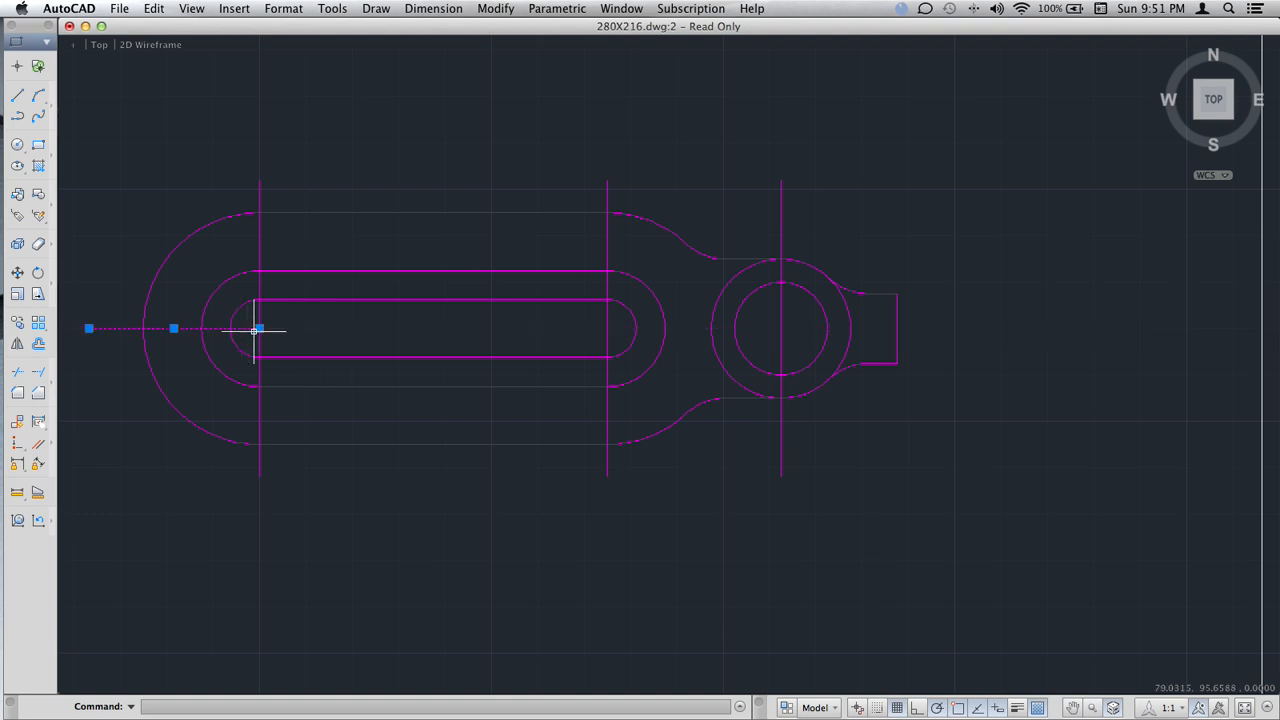
pyautogui.moveTo(259, 328)
pyautogui.click(300, 355)
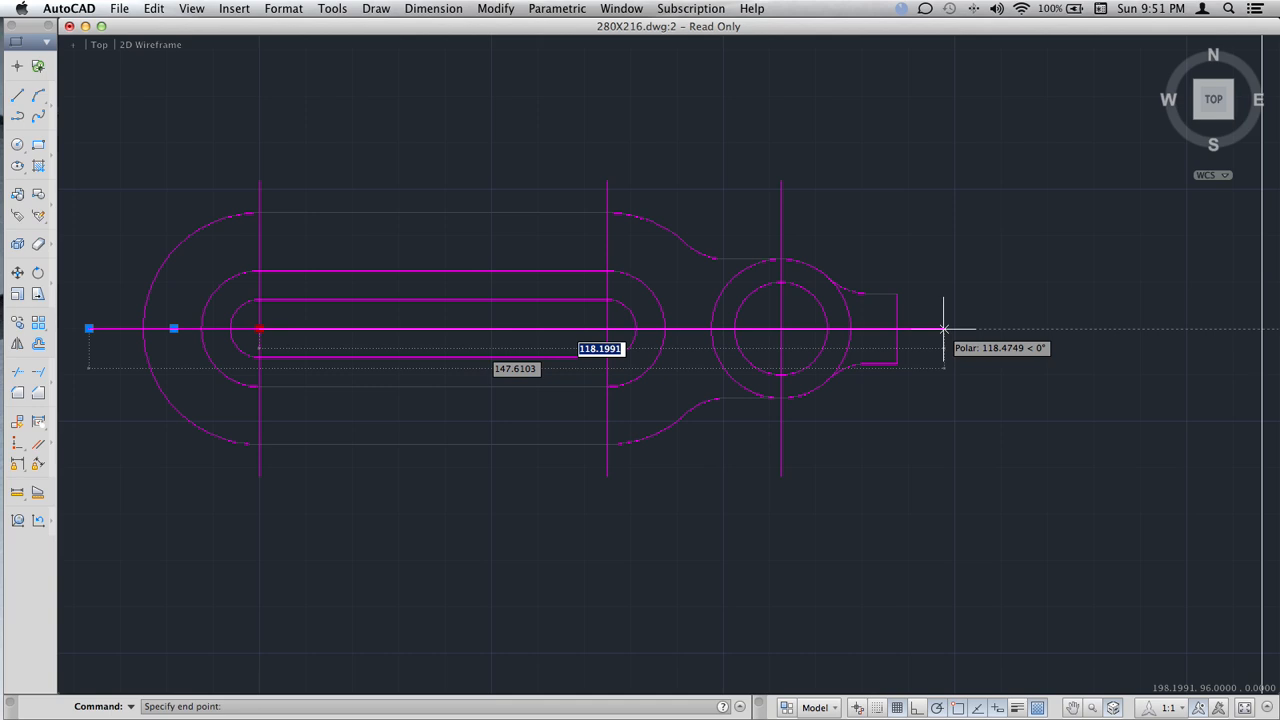
pyautogui.click(944, 328)
pyautogui.press('Escape')
# - Select the horizontal centre line together with the three vertical centre lines through the slot ends and the circles
pyautogui.moveTo(934, 372); pyautogui.dragTo(984, 349, button='middle')
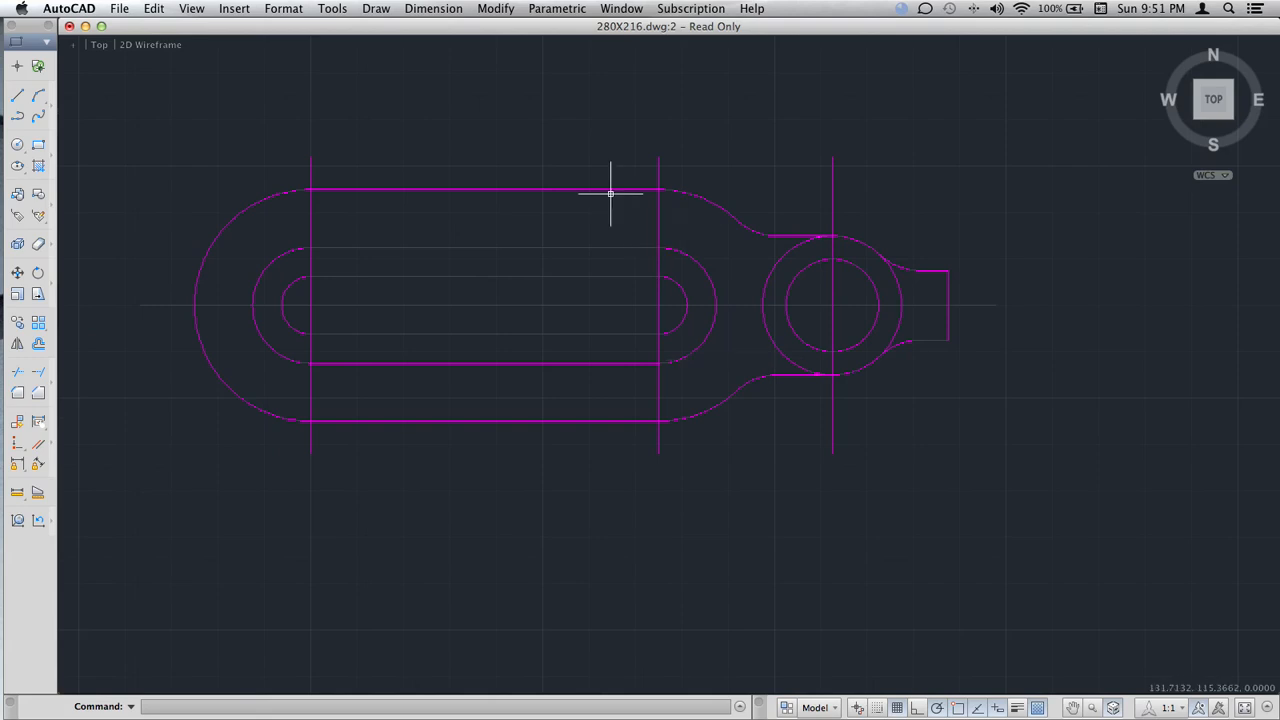
pyautogui.click(498, 300)
pyautogui.click(494, 306)
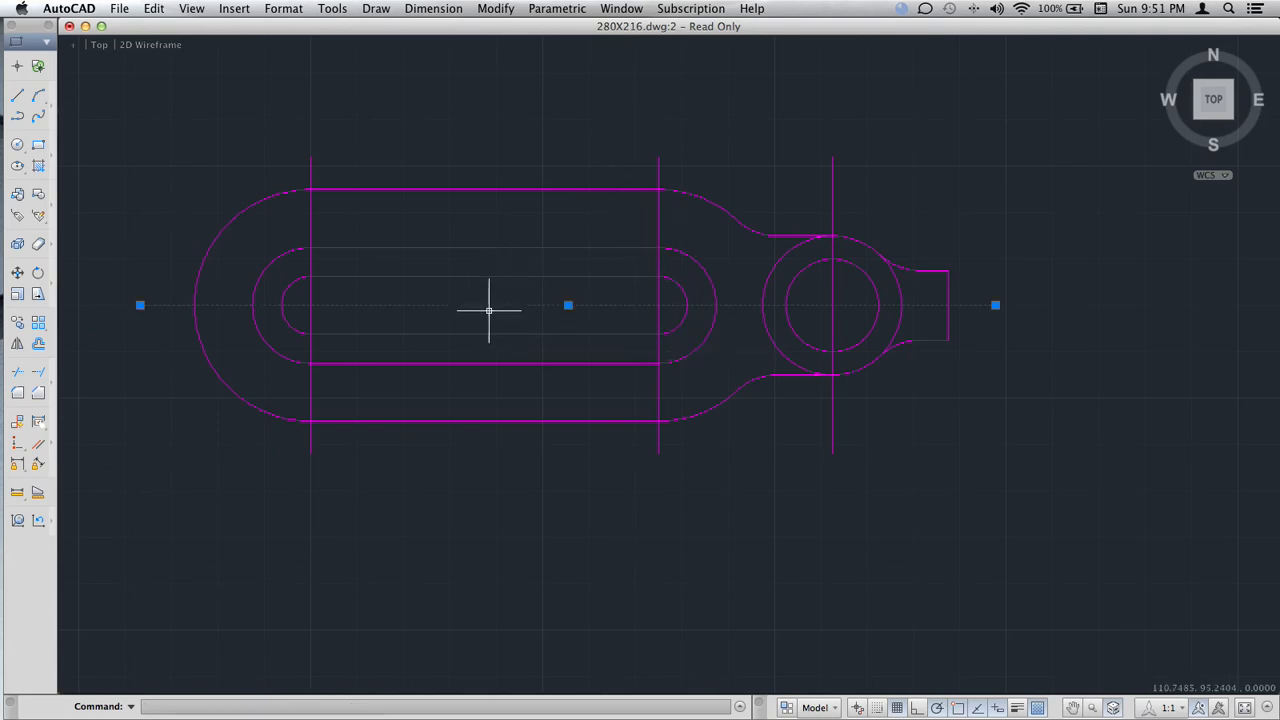
pyautogui.click(324, 255)
pyautogui.click(295, 260)
pyautogui.click(294, 258)
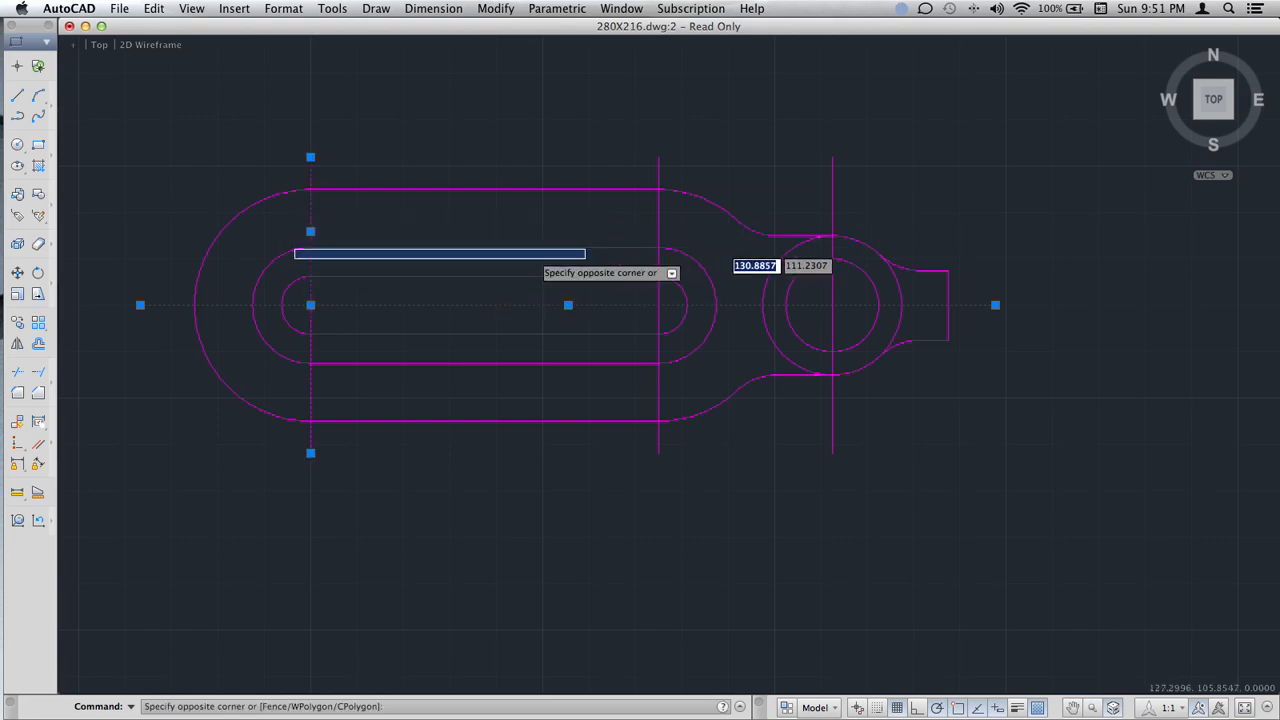
pyautogui.click(403, 265)
pyautogui.click(671, 217)
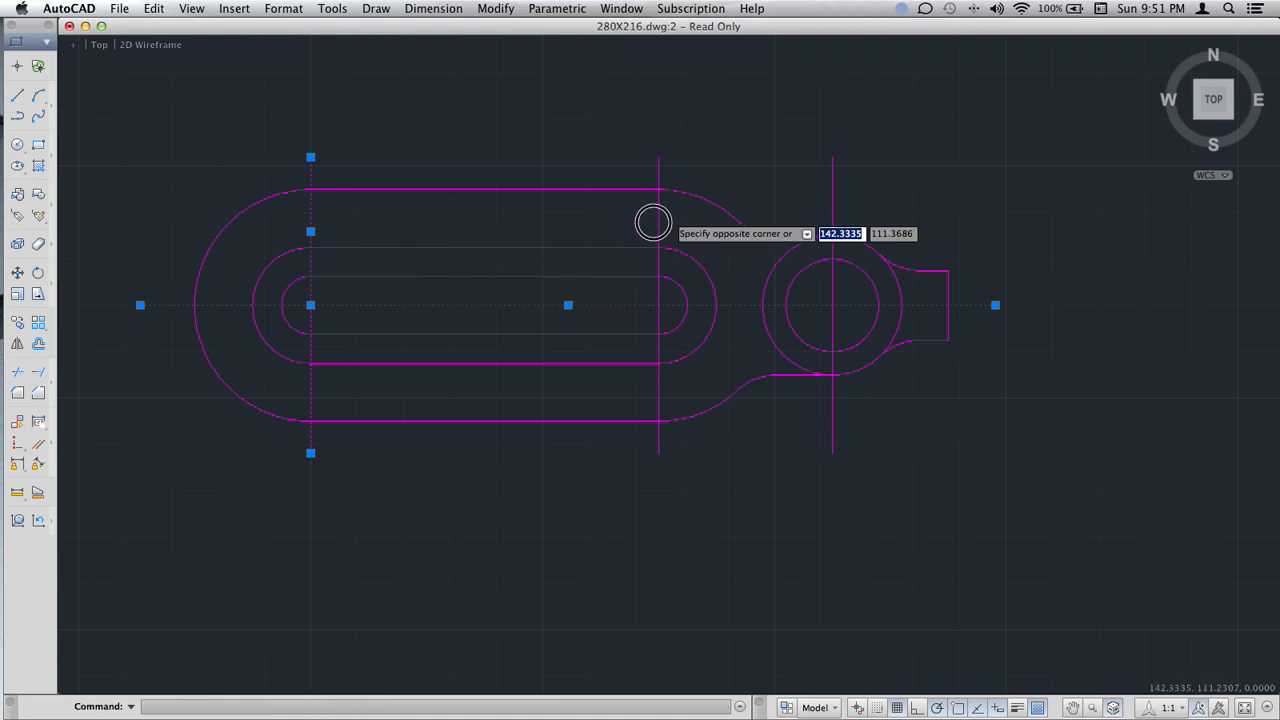
pyautogui.click(642, 230)
pyautogui.click(642, 230)
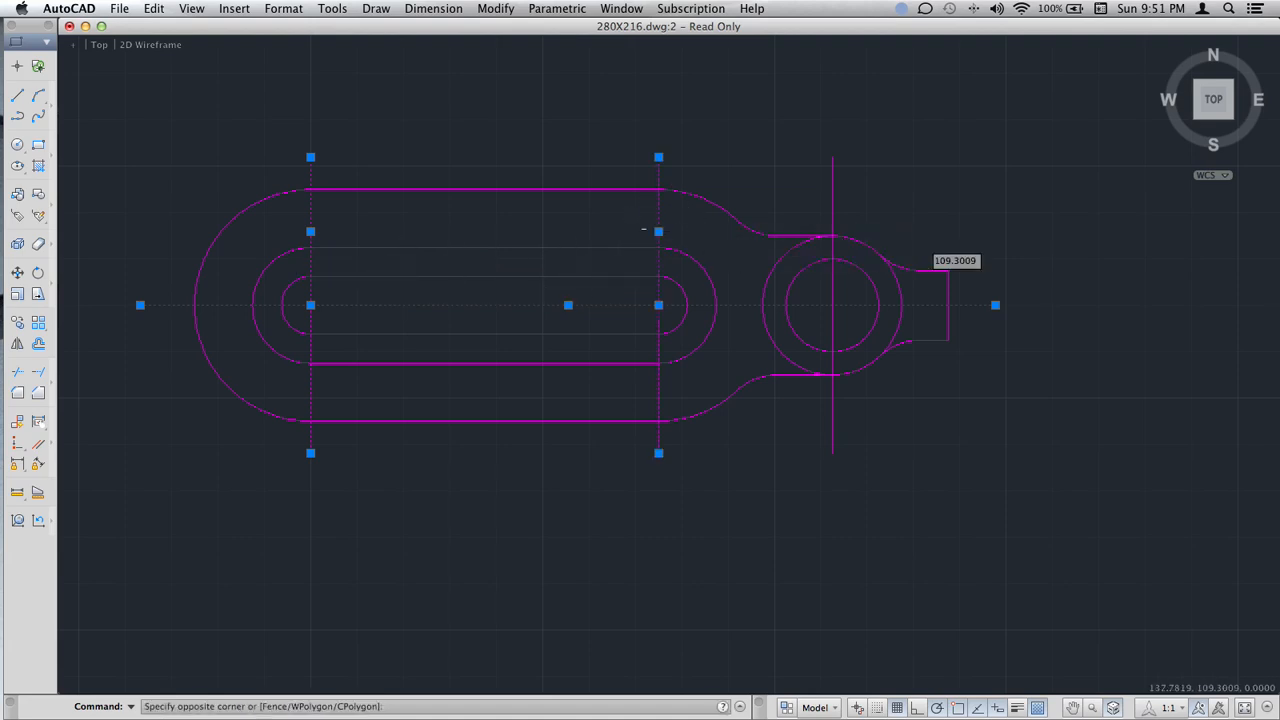
pyautogui.click(748, 243)
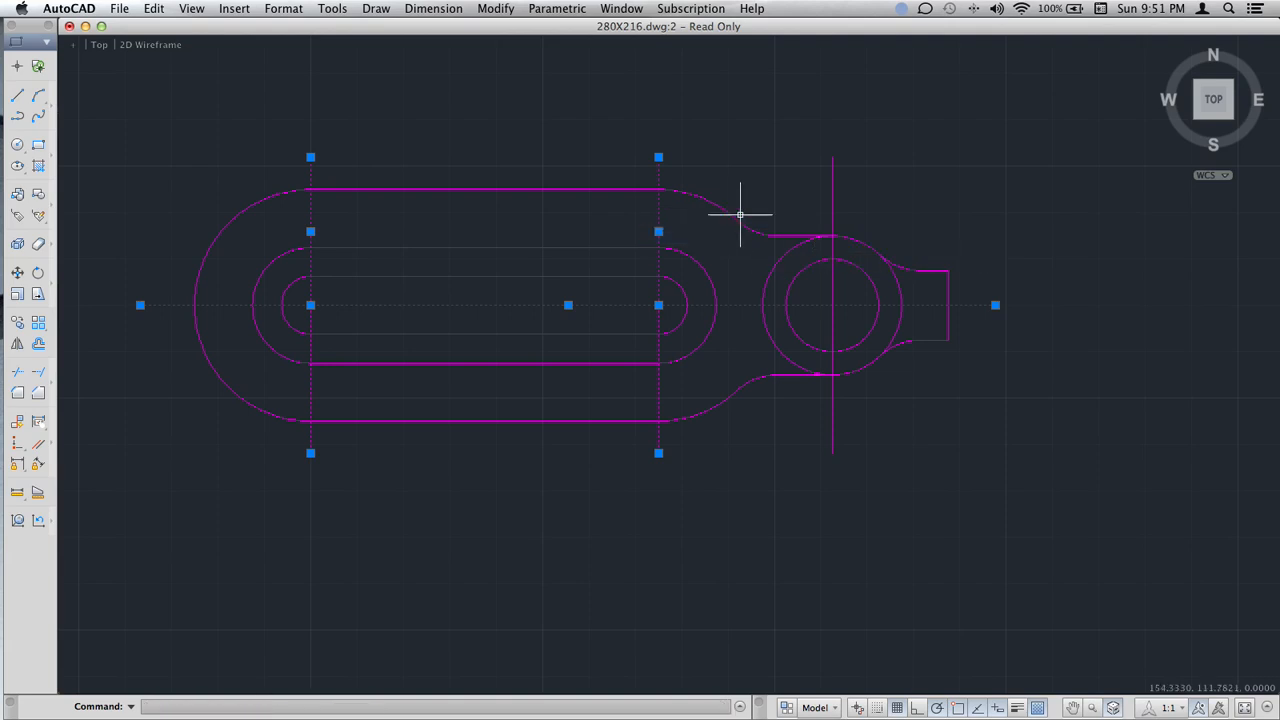
pyautogui.click(834, 204)
pyautogui.click(828, 212)
pyautogui.click(811, 204)
pyautogui.click(790, 199)
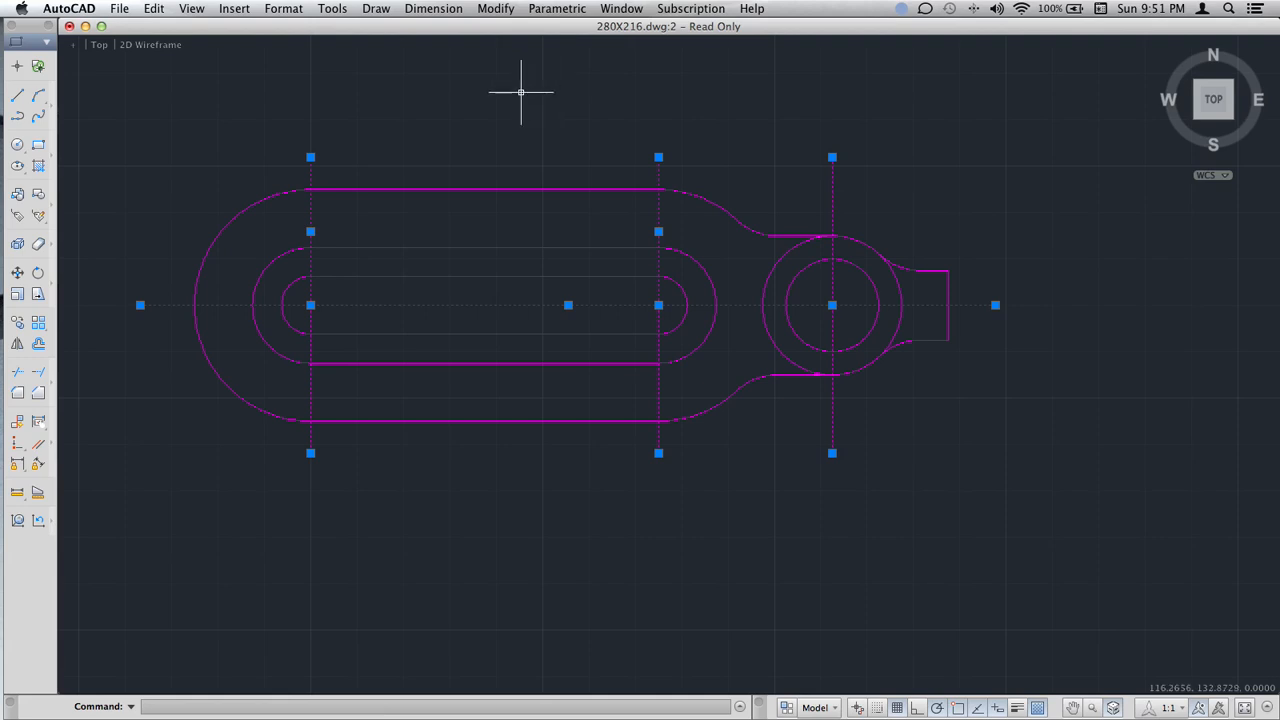
# - Set the selected centre lines' linetype to PHANTOM and their colour to Cyan
pyautogui.click(411, 8)
pyautogui.moveTo(495, 8)
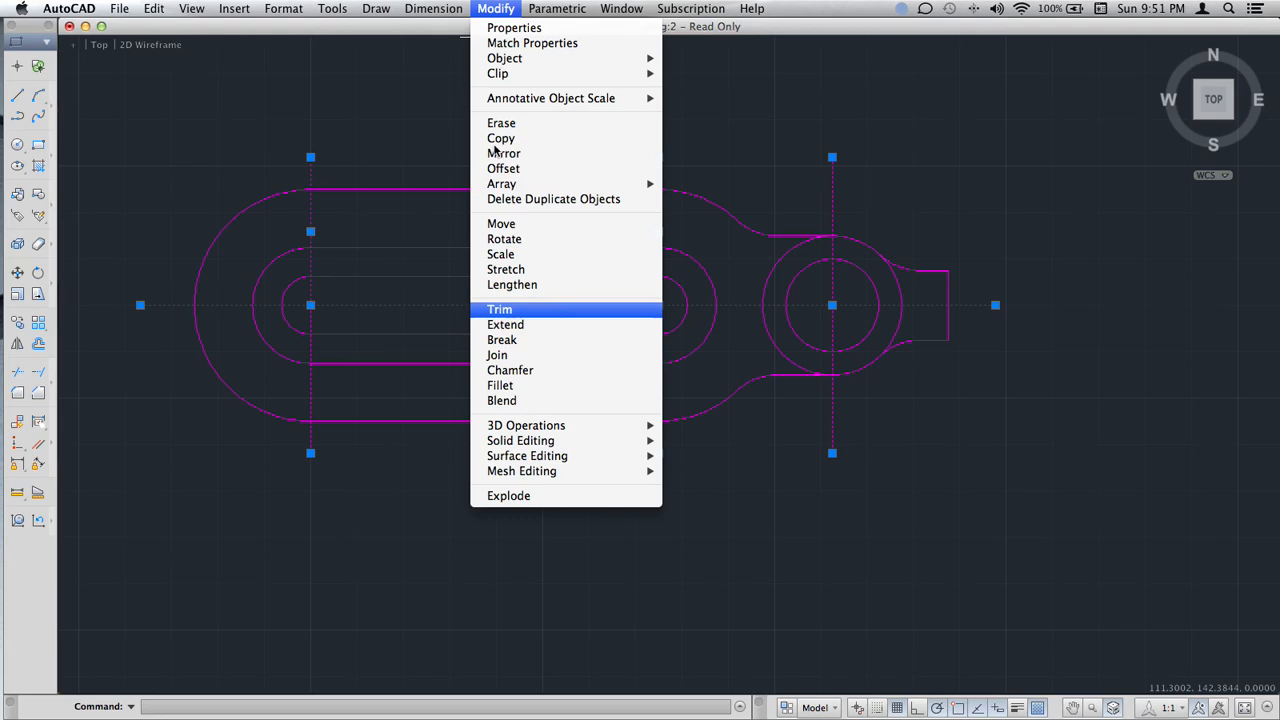
pyautogui.click(510, 30)
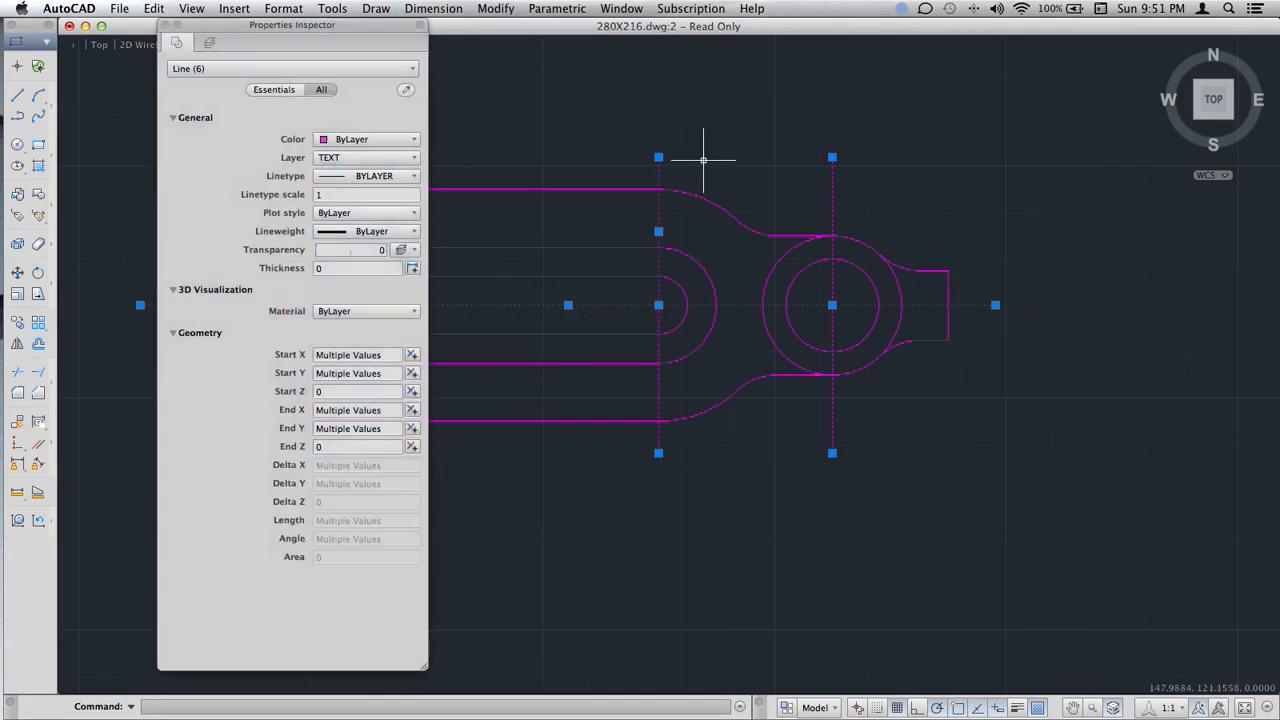
pyautogui.click(368, 176)
pyautogui.click(385, 277)
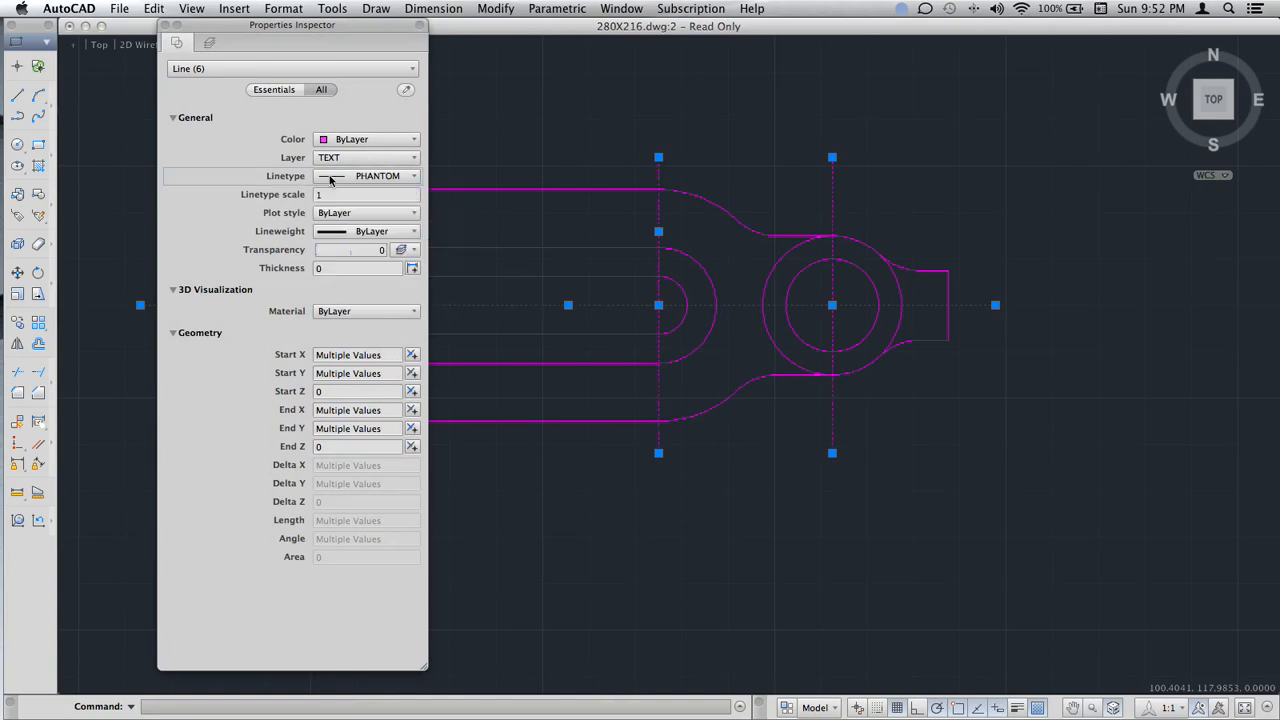
pyautogui.click(334, 139)
pyautogui.click(343, 243)
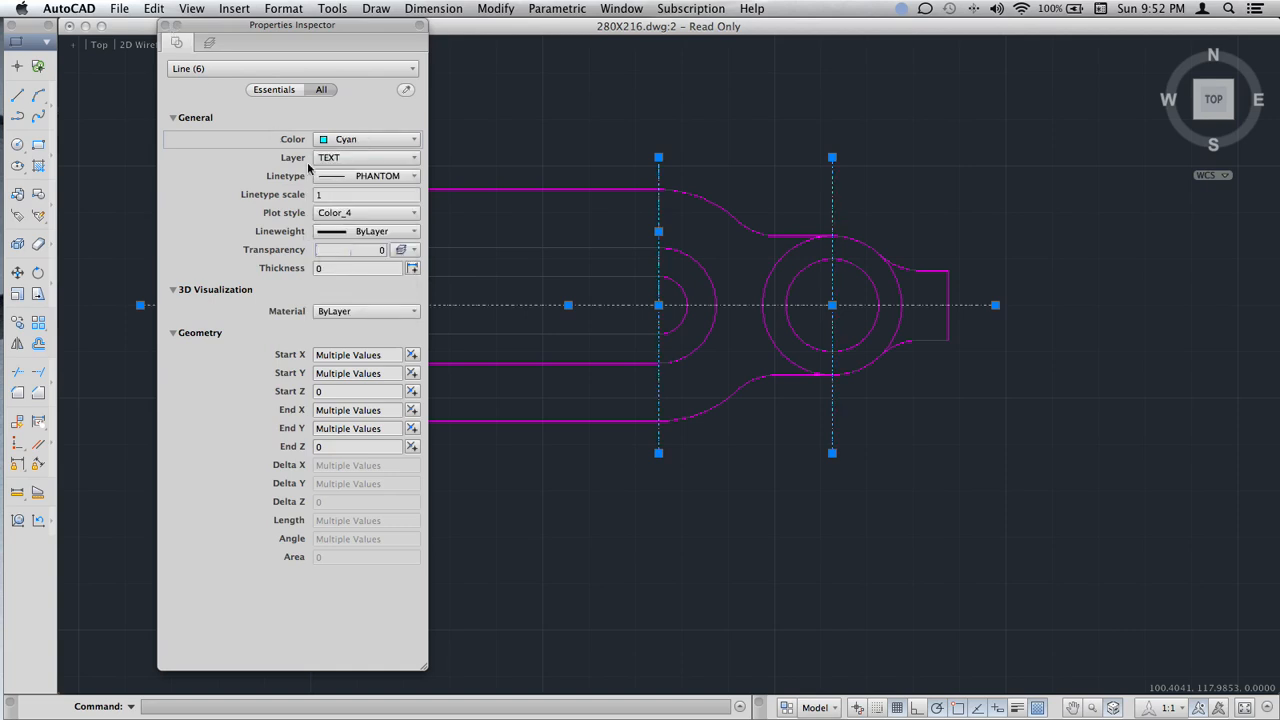
# - Change the selected centre lines' linetype to CENTER, close their properties and clear the selection
pyautogui.click(393, 177)
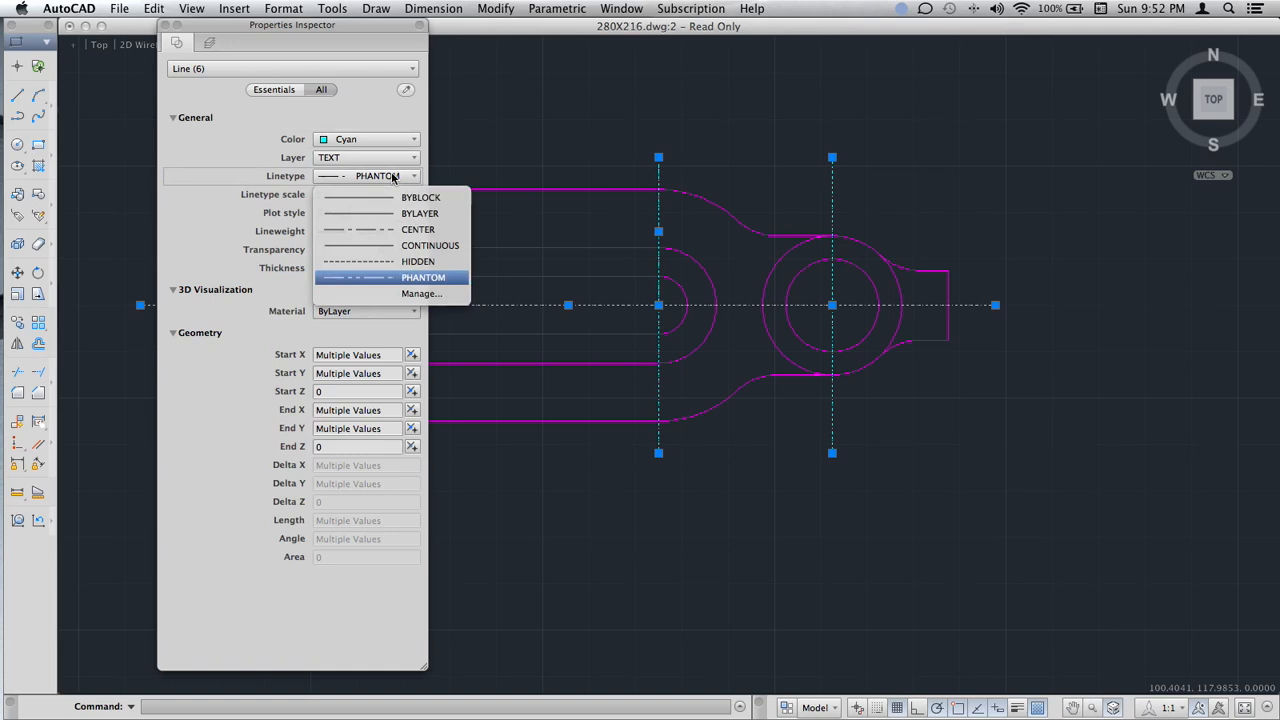
pyautogui.click(427, 231)
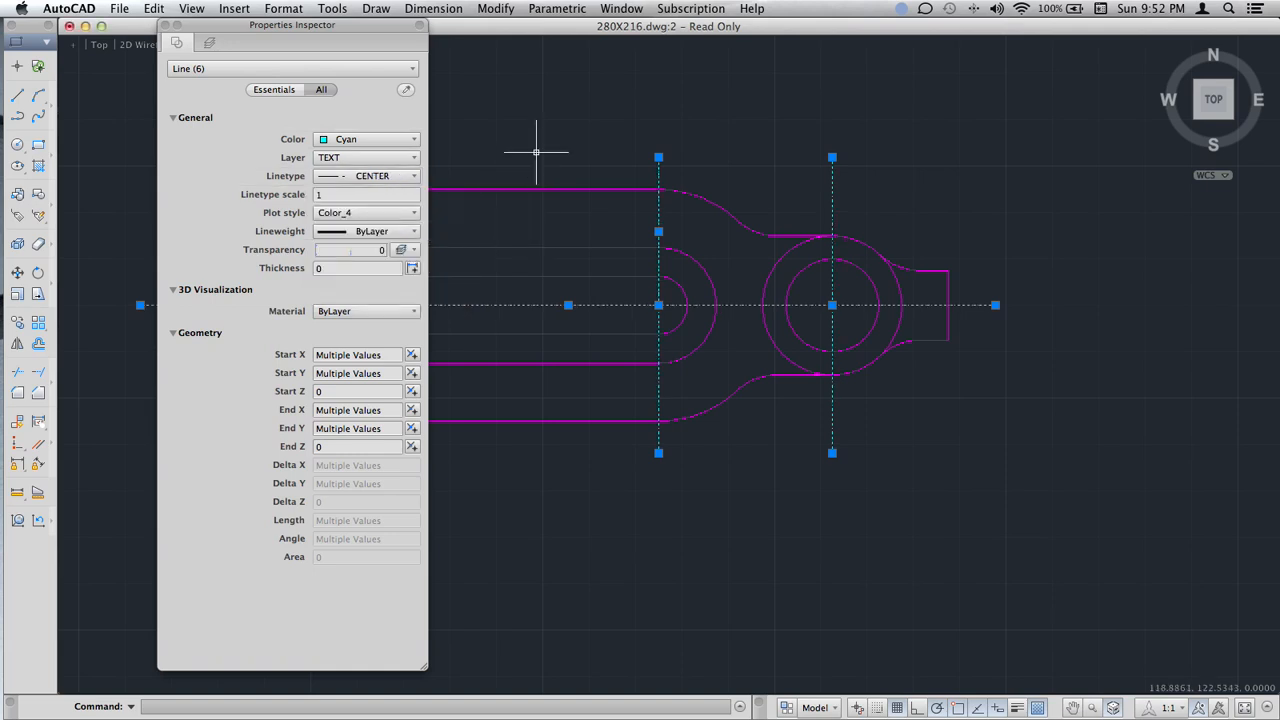
pyautogui.click(166, 27)
pyautogui.click(434, 148)
pyautogui.press('Escape')
pyautogui.press('Escape')
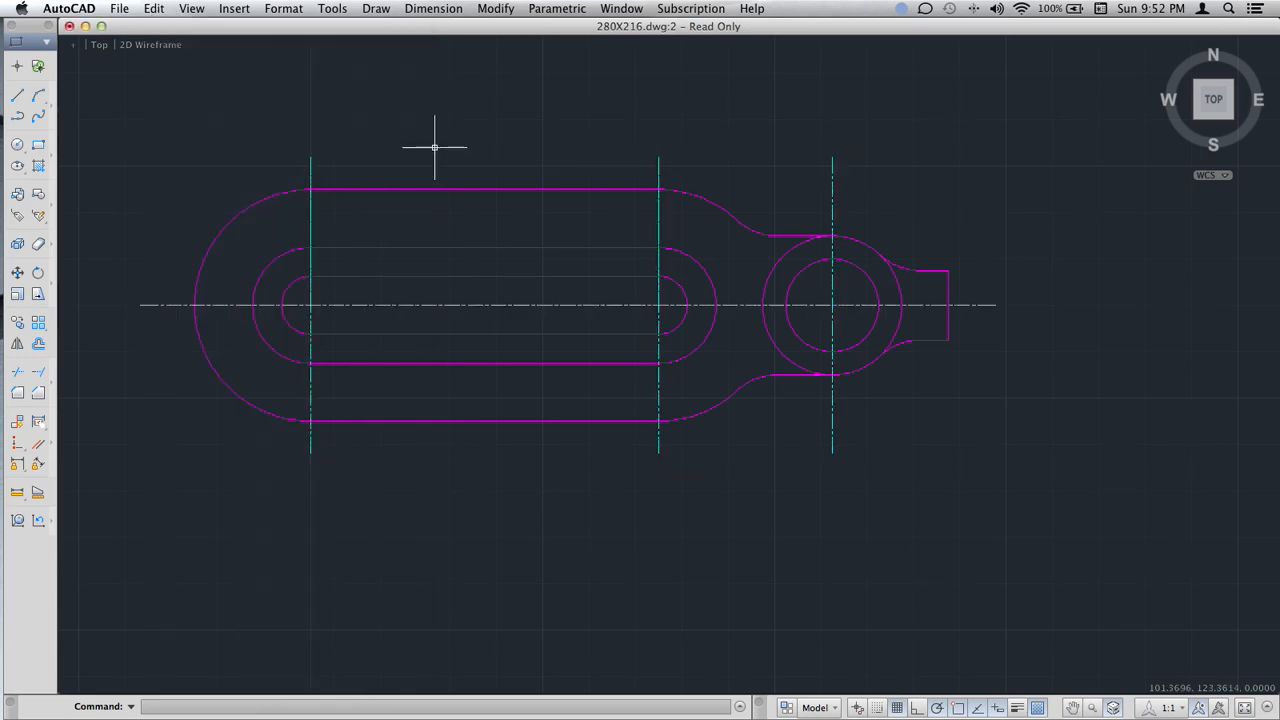
# - Review the properties and linetype options of the vertical centre line at the slot's right end
pyautogui.scroll(-2, 457, 157)
pyautogui.scroll(-2, 459, 155)
pyautogui.scroll(6, 459, 155)
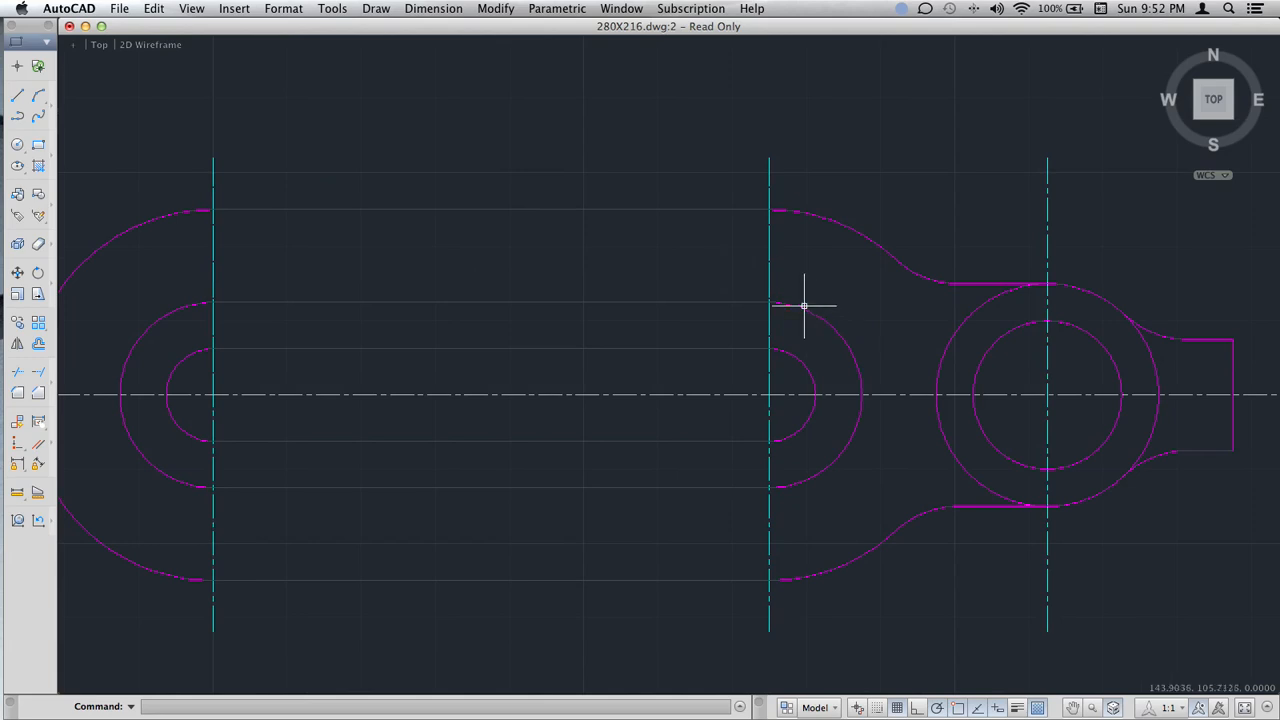
pyautogui.click(769, 290)
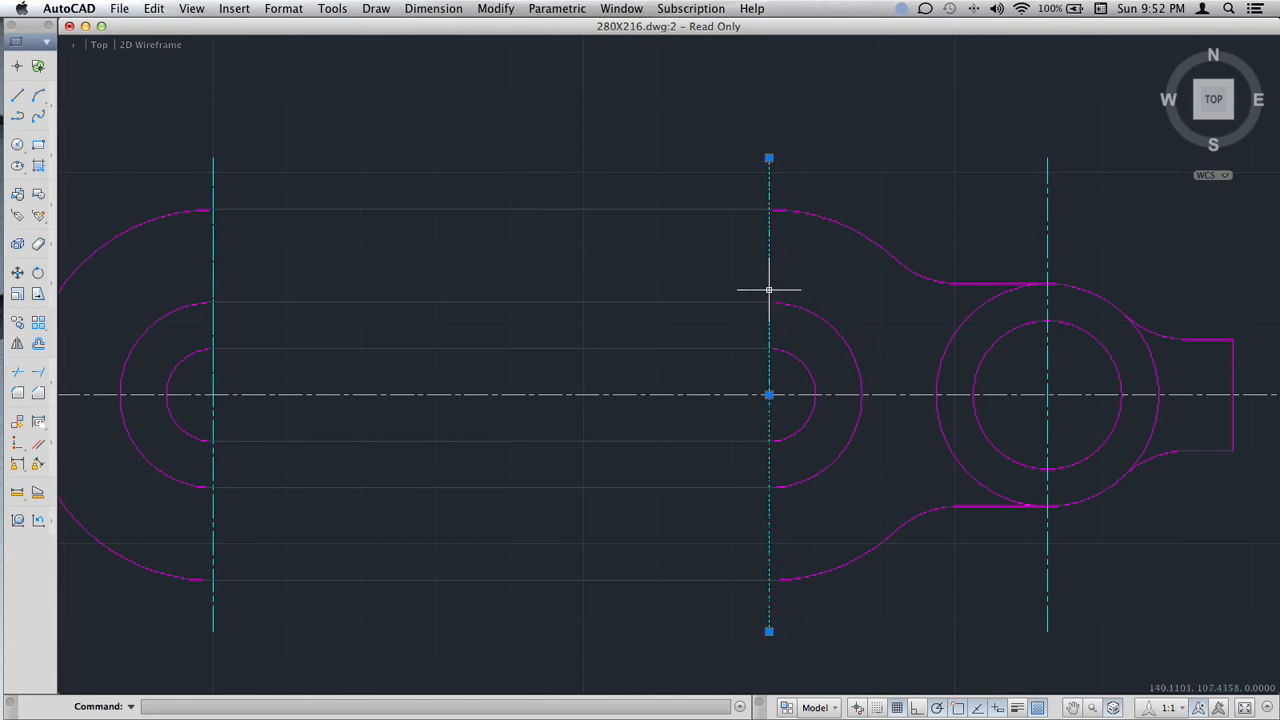
pyautogui.rightClick(769, 290)
pyautogui.moveTo(866, 324)
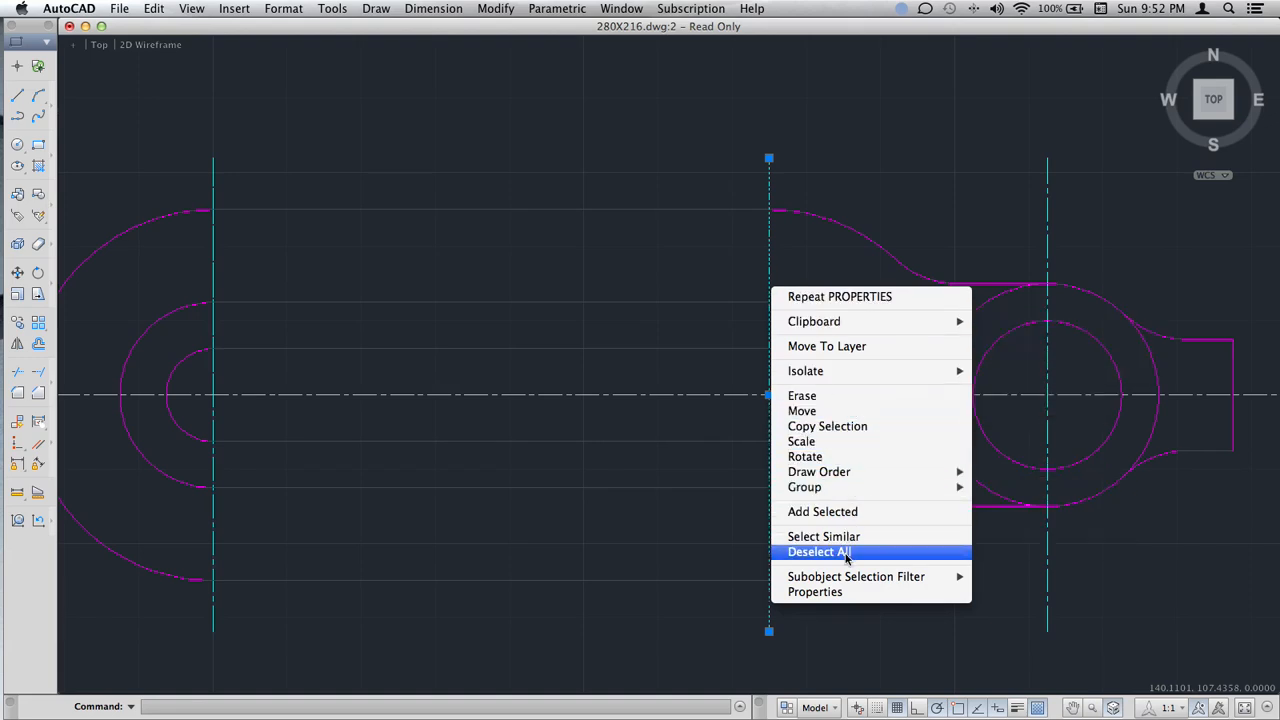
pyautogui.click(848, 591)
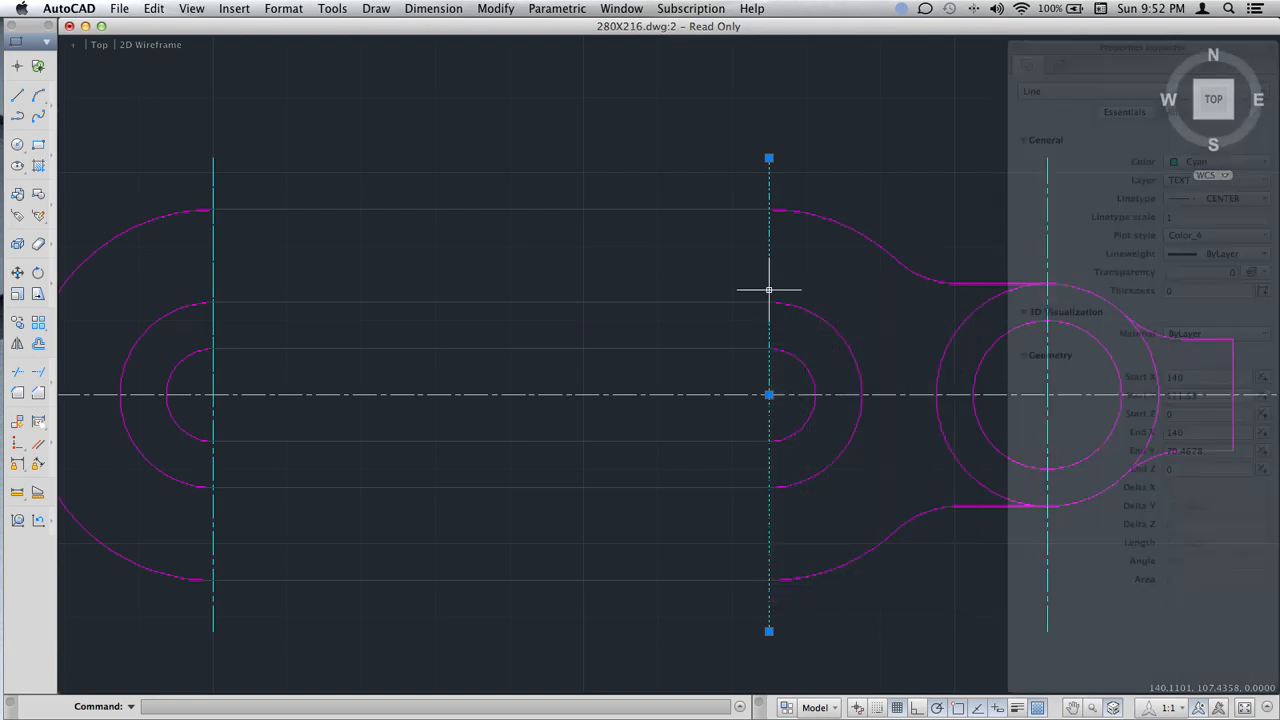
pyautogui.click(1183, 197)
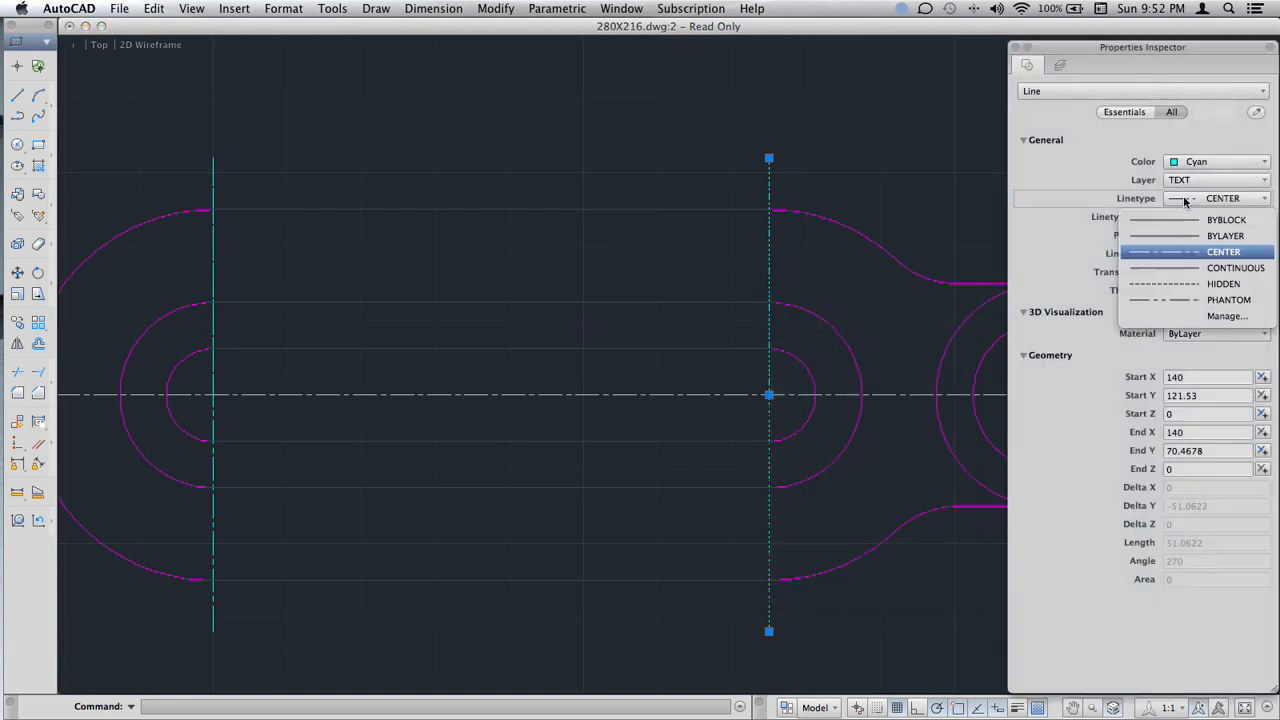
pyautogui.click(1183, 197)
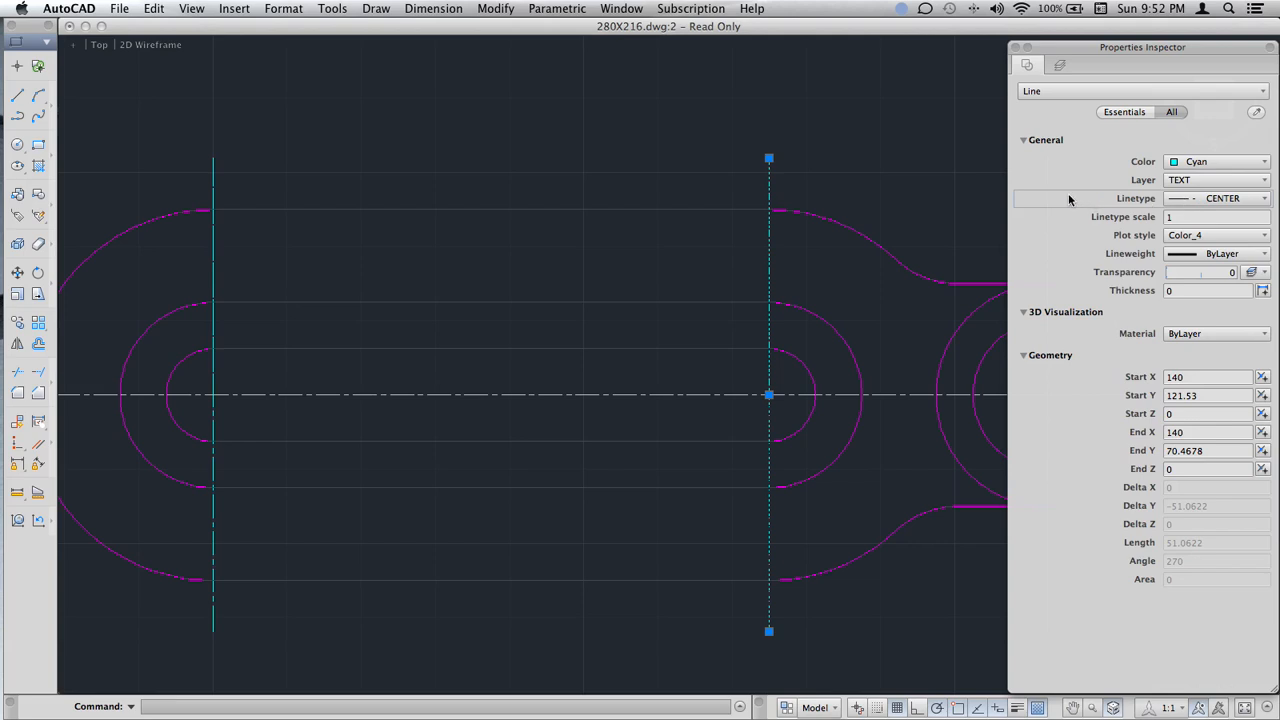
pyautogui.press('Escape')
pyautogui.click(827, 142)
pyautogui.press('Escape')
pyautogui.click(1024, 47)
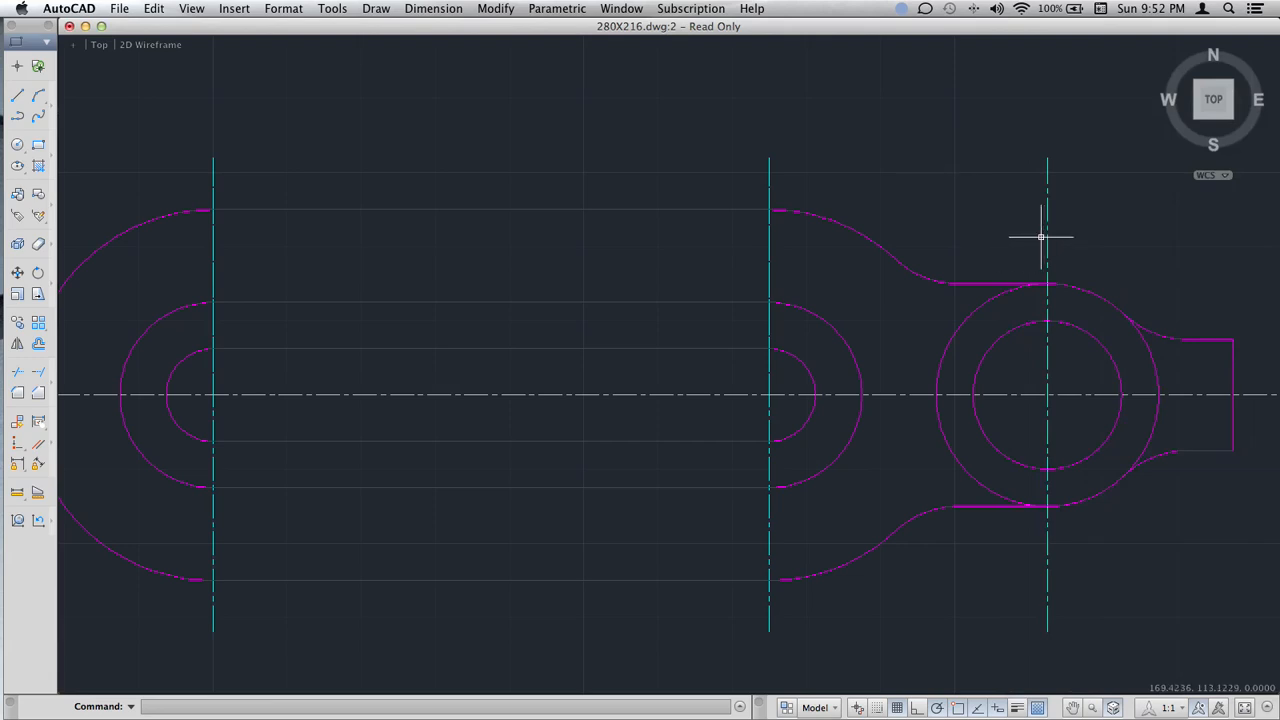
# - Delete the full-length duplicate of the middle vertical centre line and stretch the remaining upper half about 28 mm down past the lower outline
pyautogui.click(768, 246)
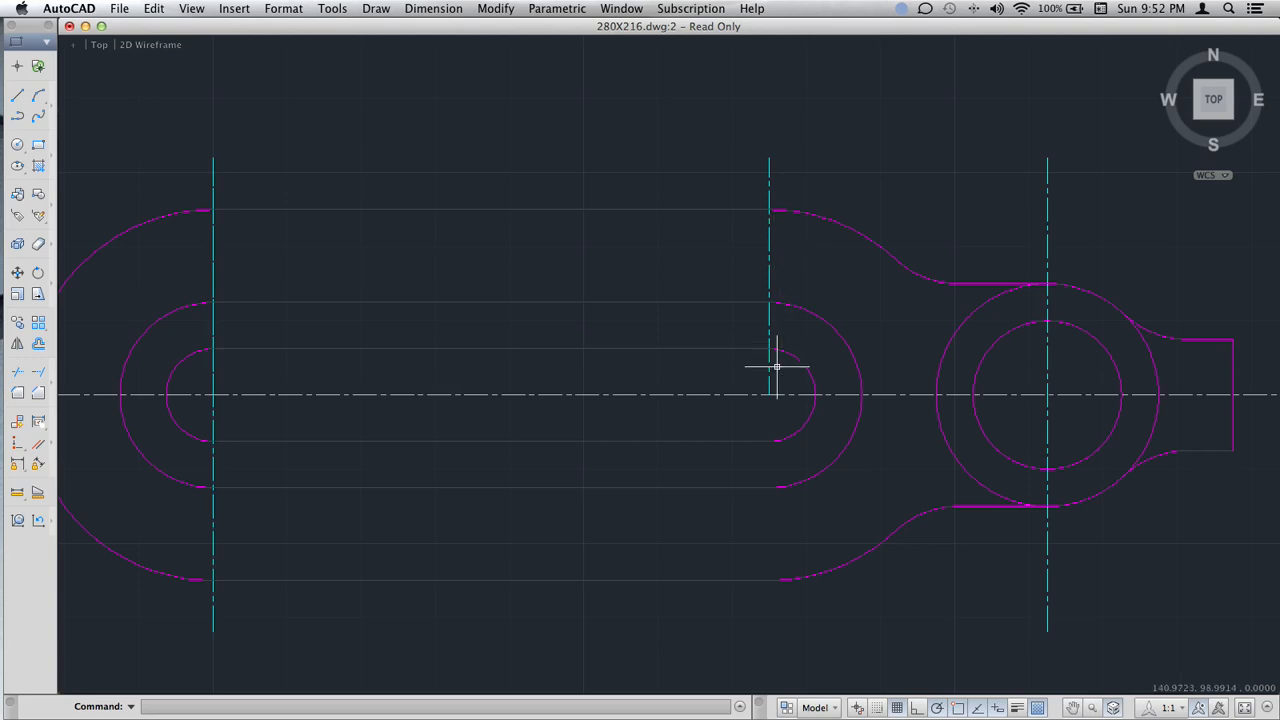
pyautogui.moveTo(769, 395)
pyautogui.click(795, 429)
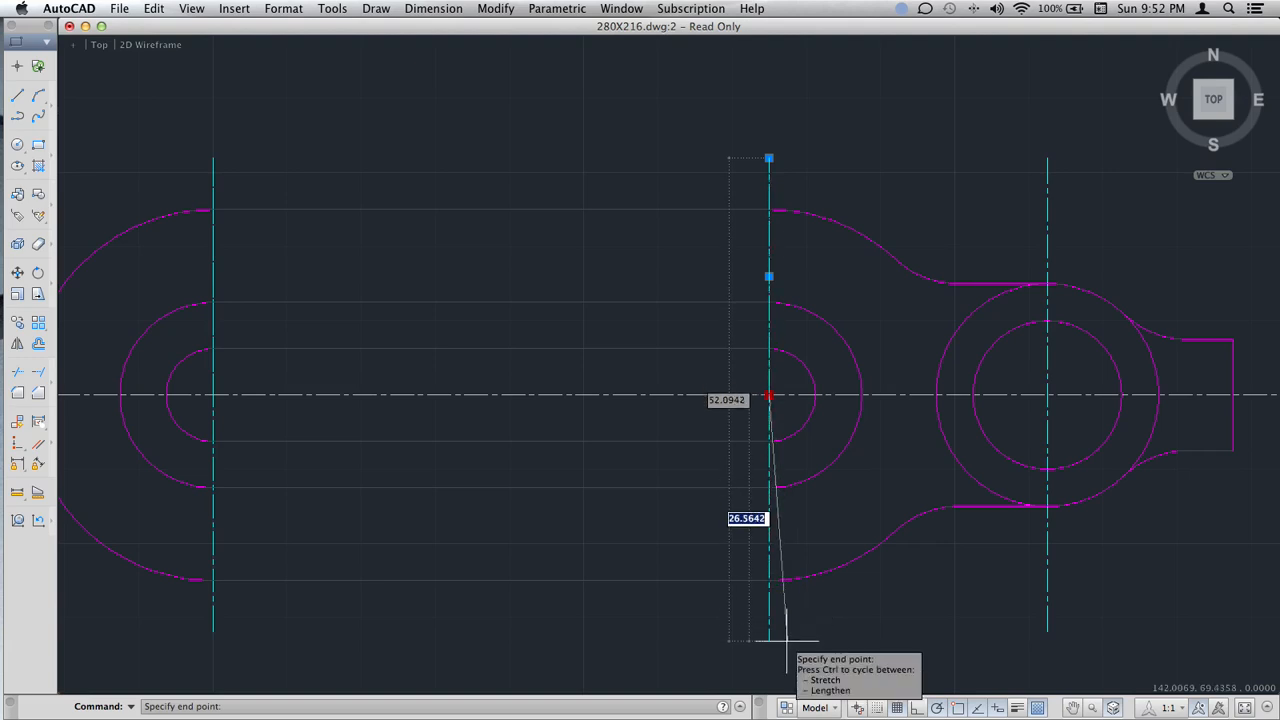
pyautogui.click(786, 645)
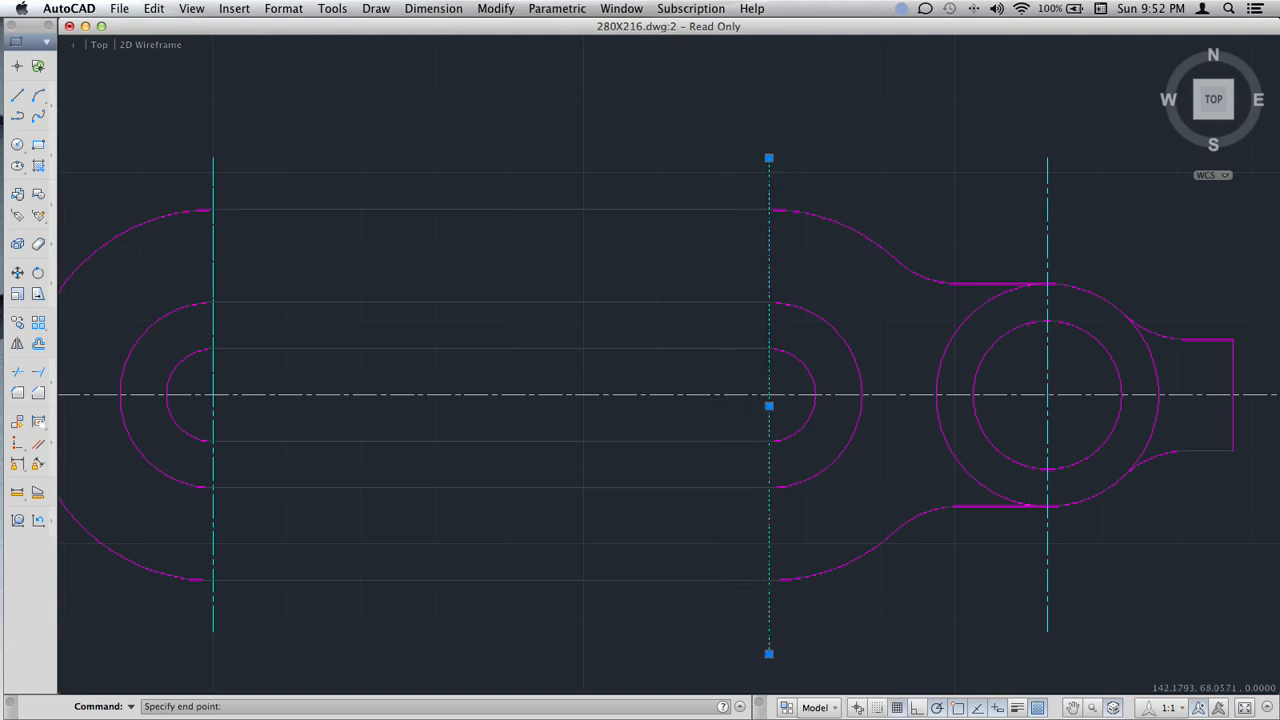
pyautogui.press('Escape')
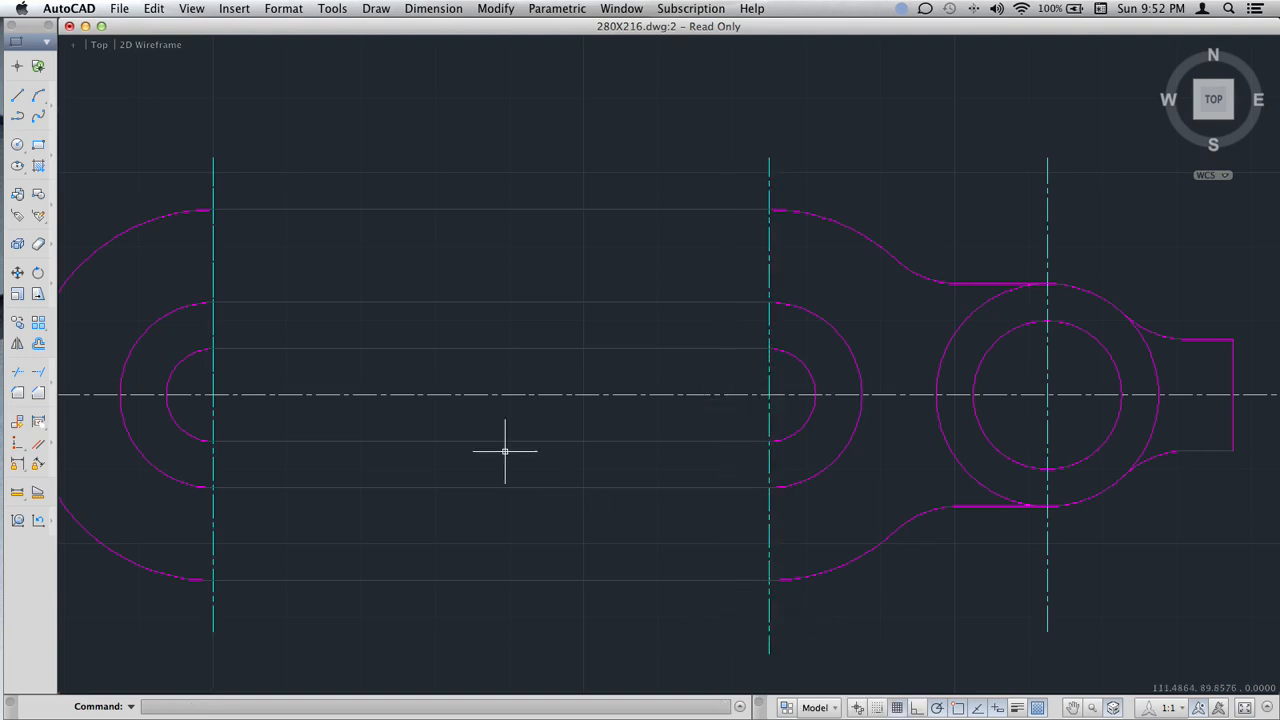
pyautogui.click(217, 323)
pyautogui.click(195, 333)
pyautogui.click(195, 333)
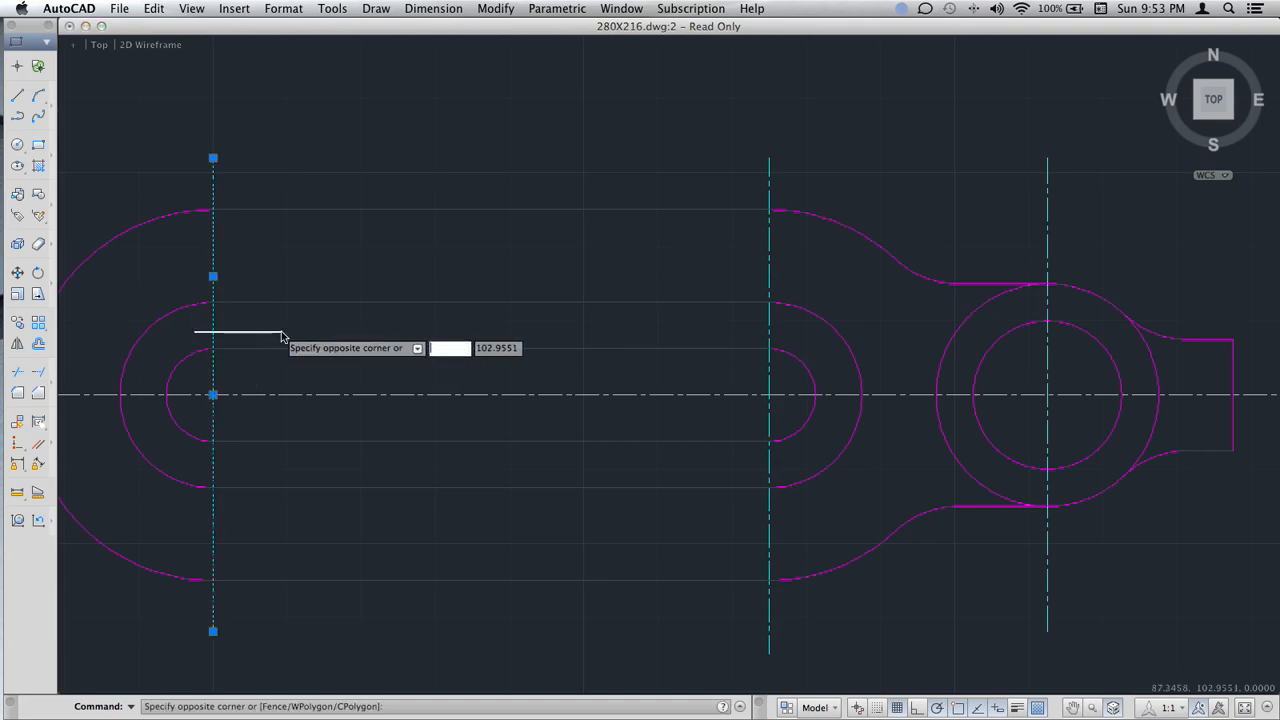
pyautogui.press('Escape')
pyautogui.press('Escape')
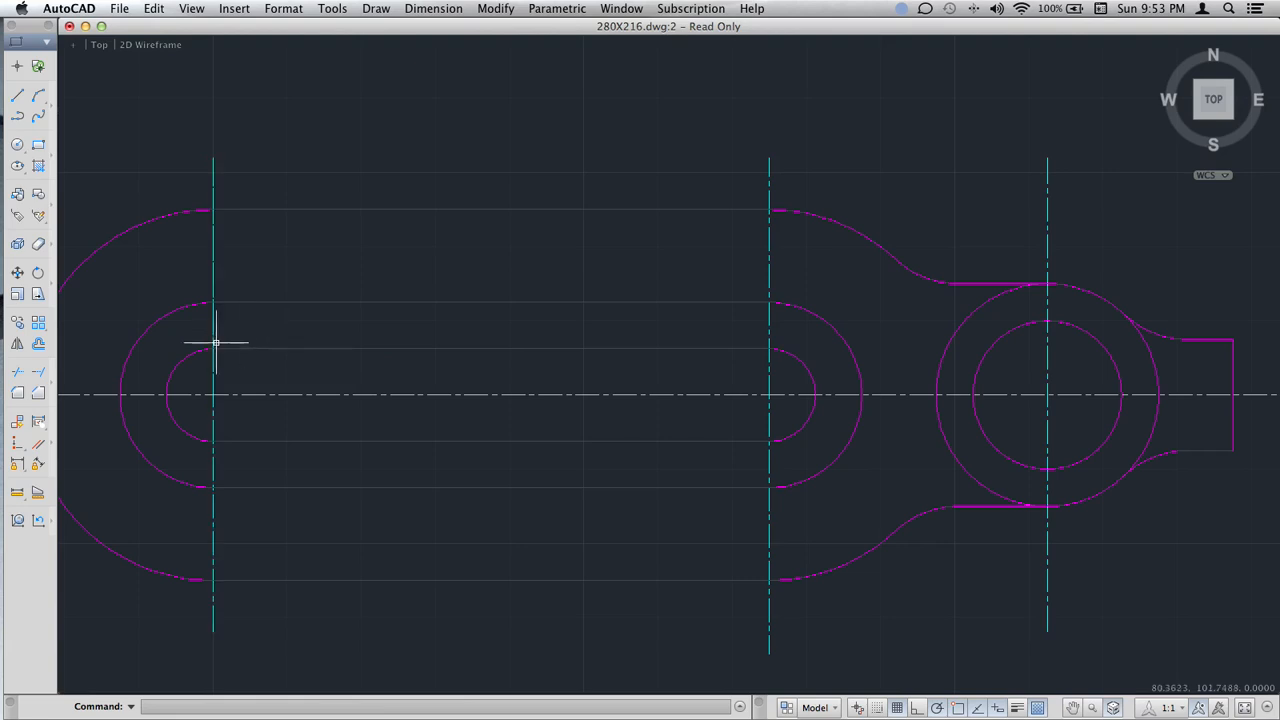
# - Stretch the lower end of the slot's left vertical centre line about 27 mm down past the lower outline
pyautogui.click(213, 337)
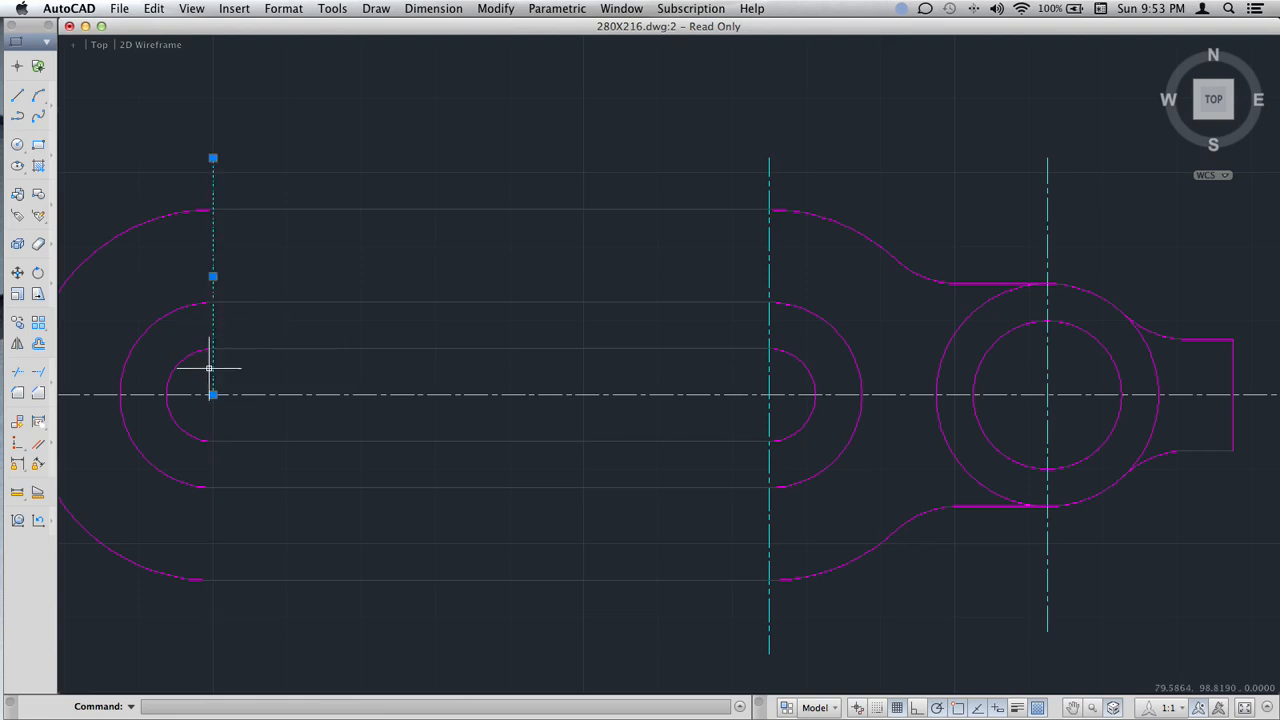
pyautogui.moveTo(213, 396)
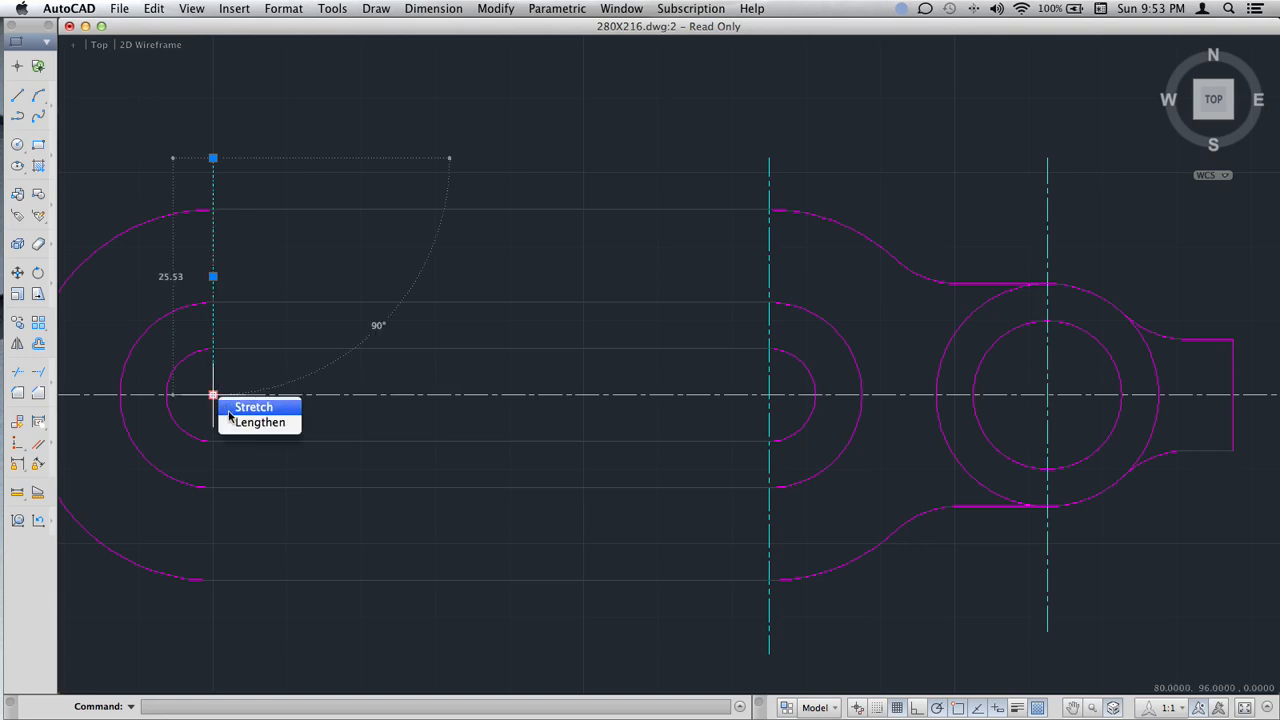
pyautogui.click(230, 418)
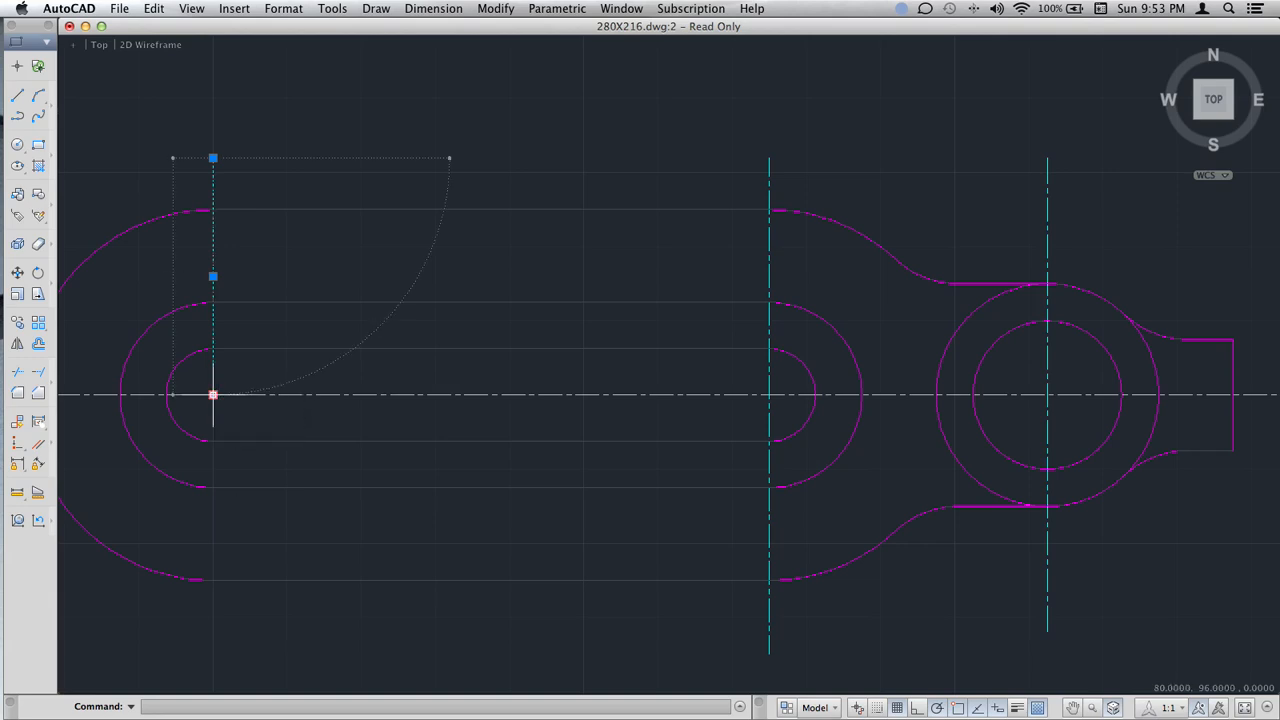
pyautogui.click(234, 641)
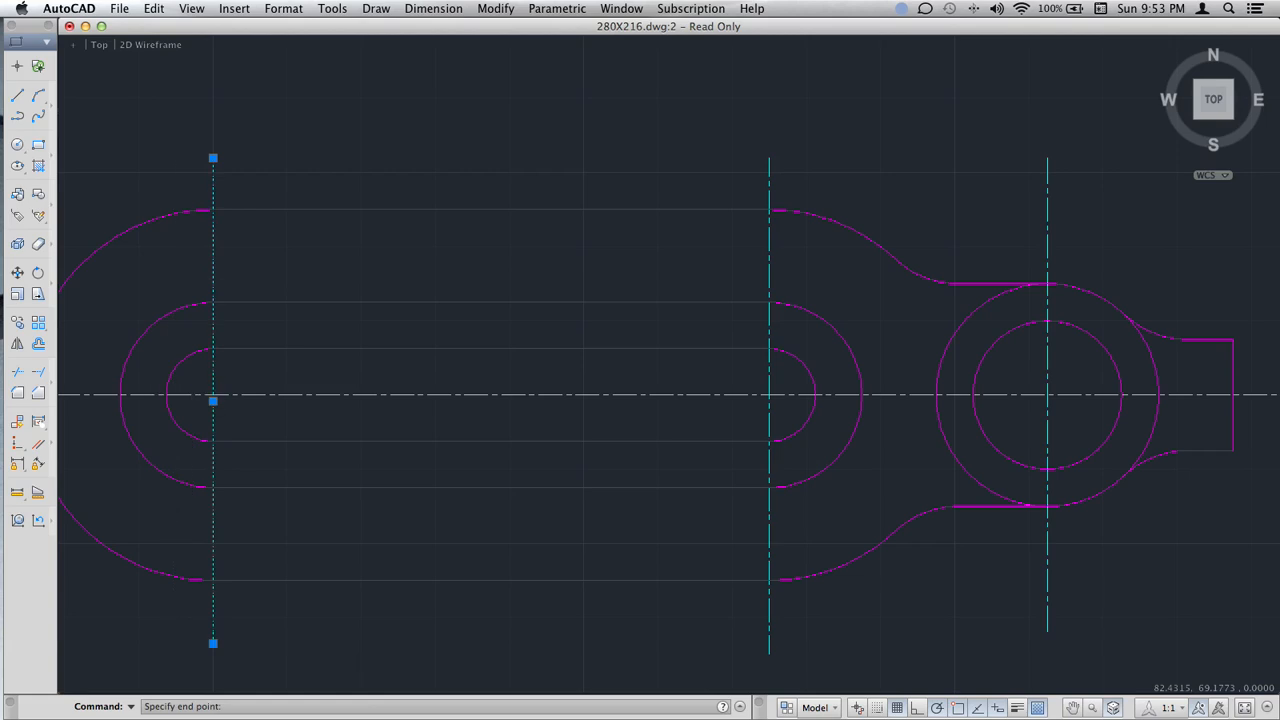
# - Draw a 148 by 48 mm rectangle around the link part as a boundary for the centre lines
pyautogui.scroll(-2, 289, 530)
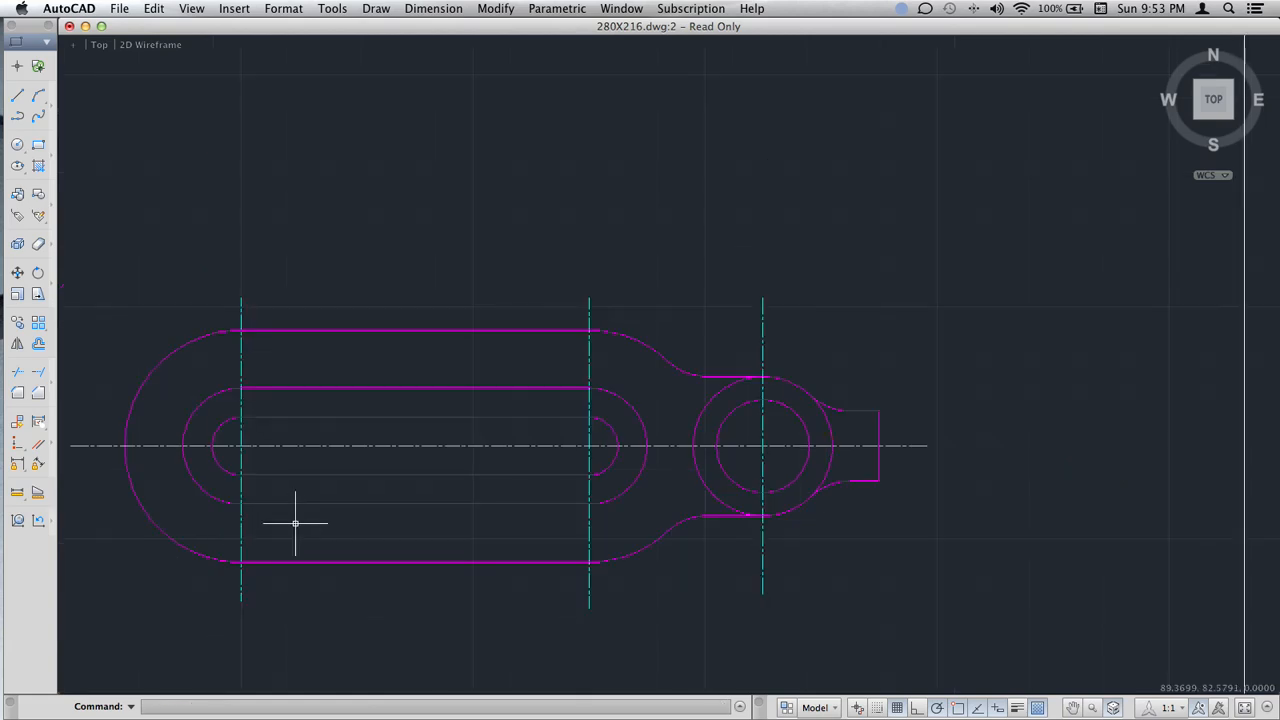
pyautogui.scroll(-2, 300, 512)
pyautogui.moveTo(369, 410); pyautogui.dragTo(577, 327, button='middle')
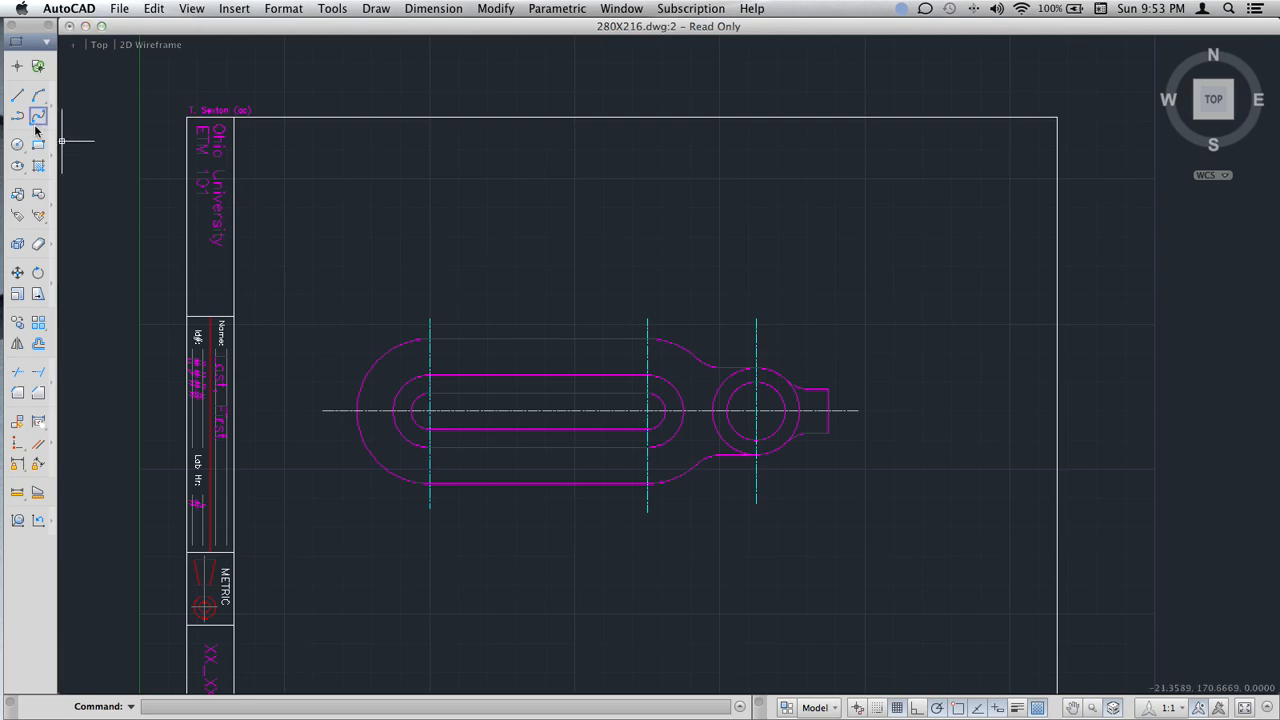
pyautogui.click(38, 147)
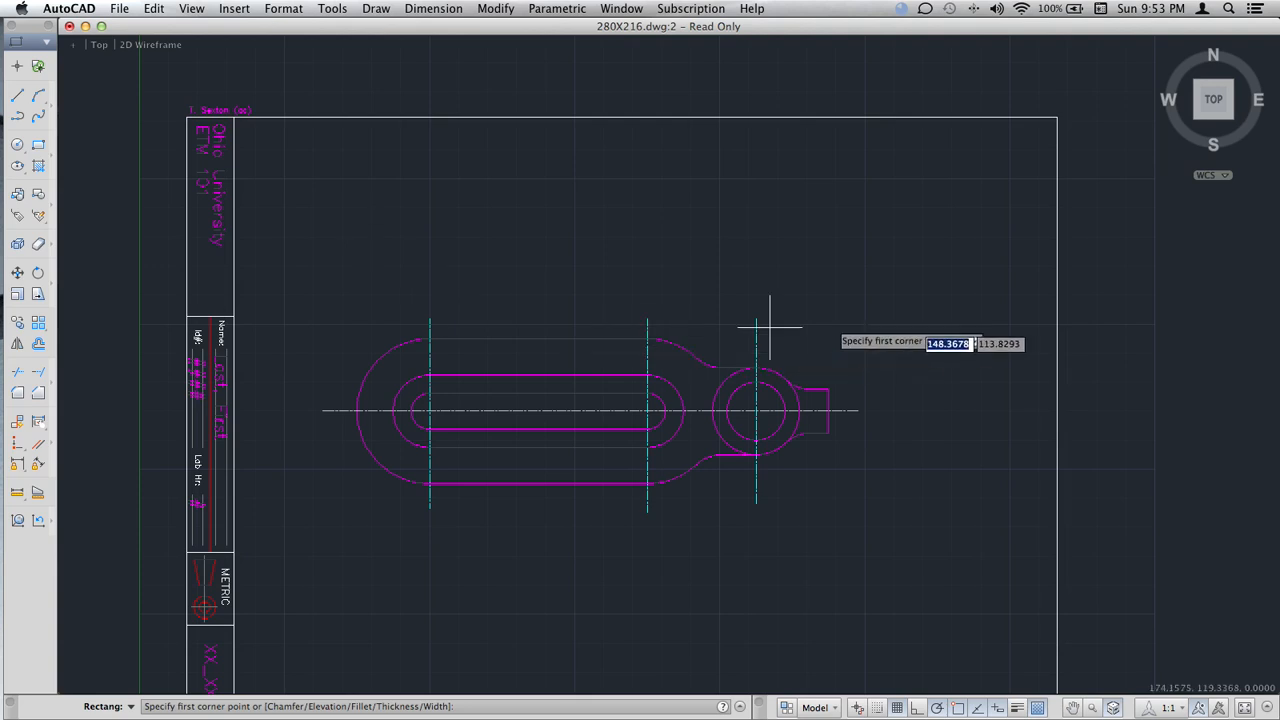
pyautogui.scroll(2, 854, 345)
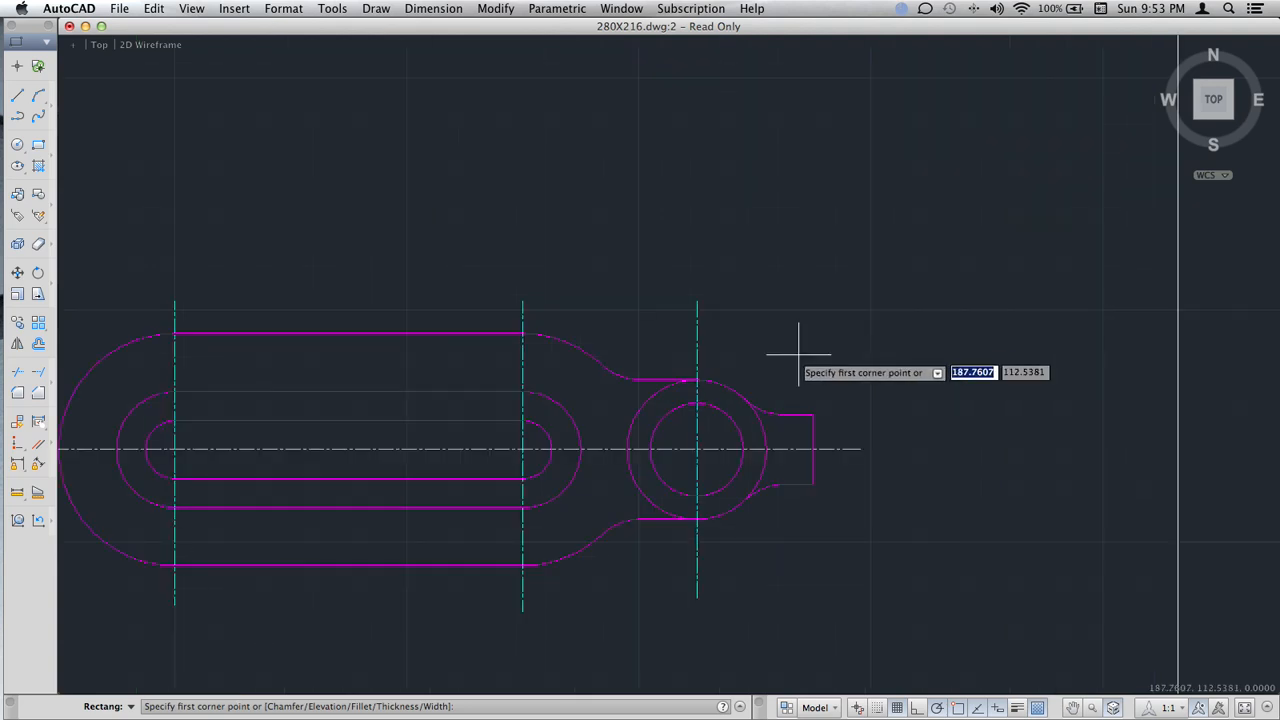
pyautogui.moveTo(277, 302)
pyautogui.mouseDown(button='middle')
pyautogui.moveTo(489, 306)
pyautogui.moveTo(480, 286)
pyautogui.mouseUp(button='middle')
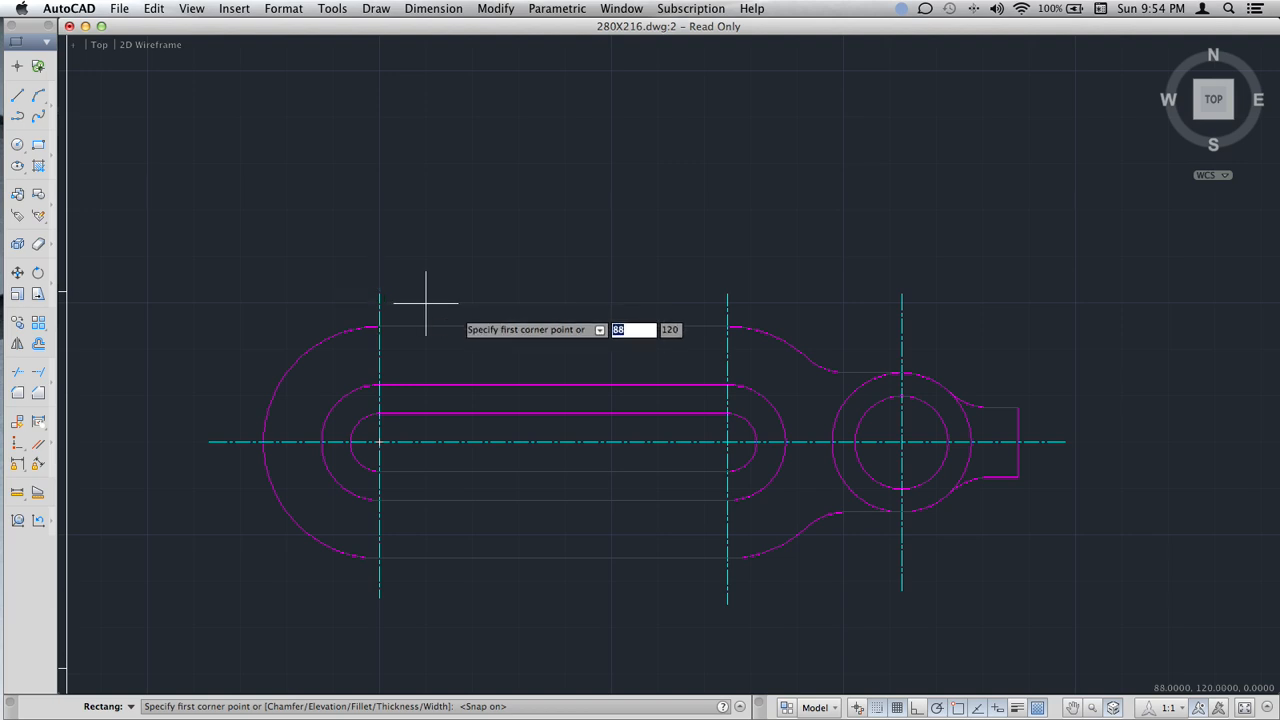
pyautogui.moveTo(459, 312); pyautogui.dragTo(525, 285, button='middle')
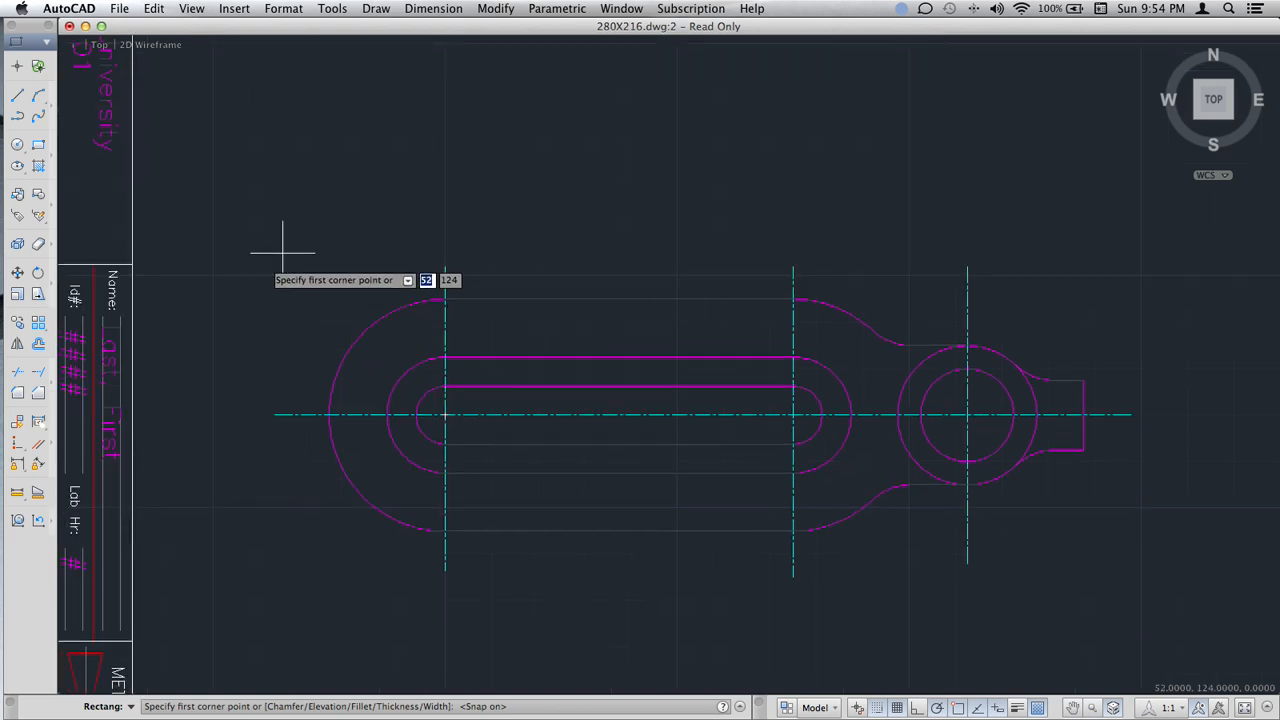
pyautogui.click(259, 276)
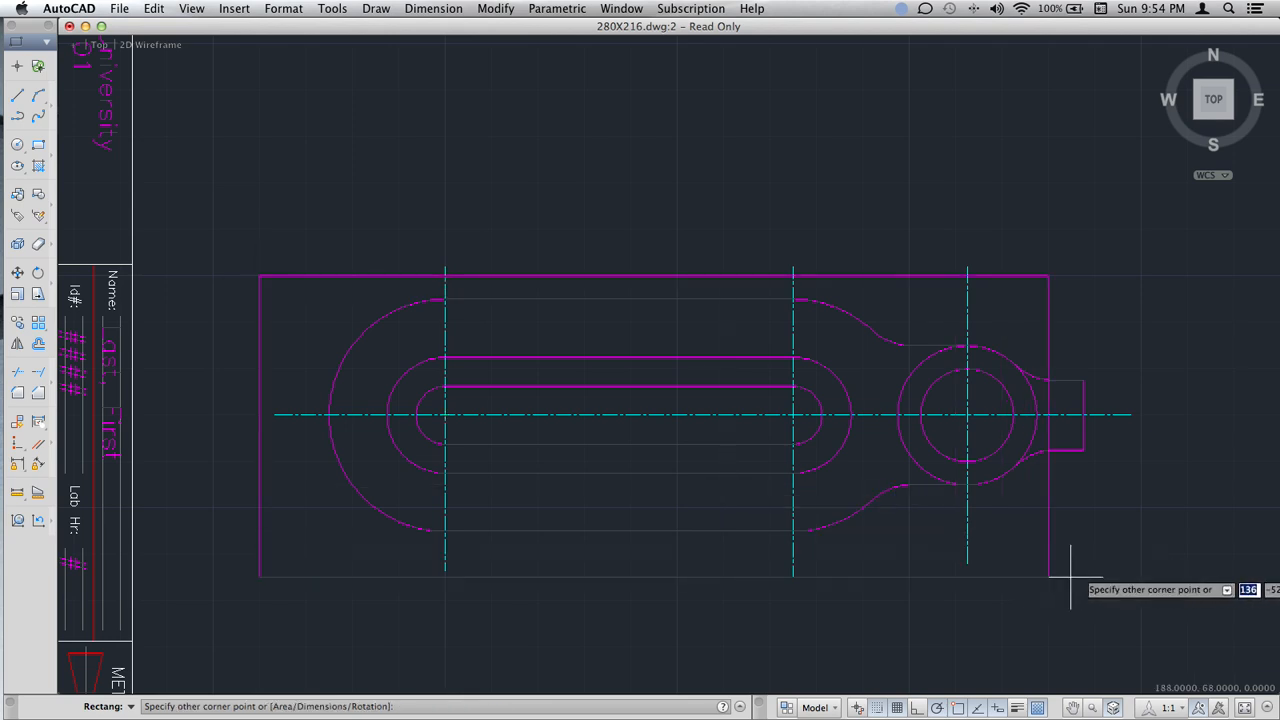
pyautogui.click(1118, 554)
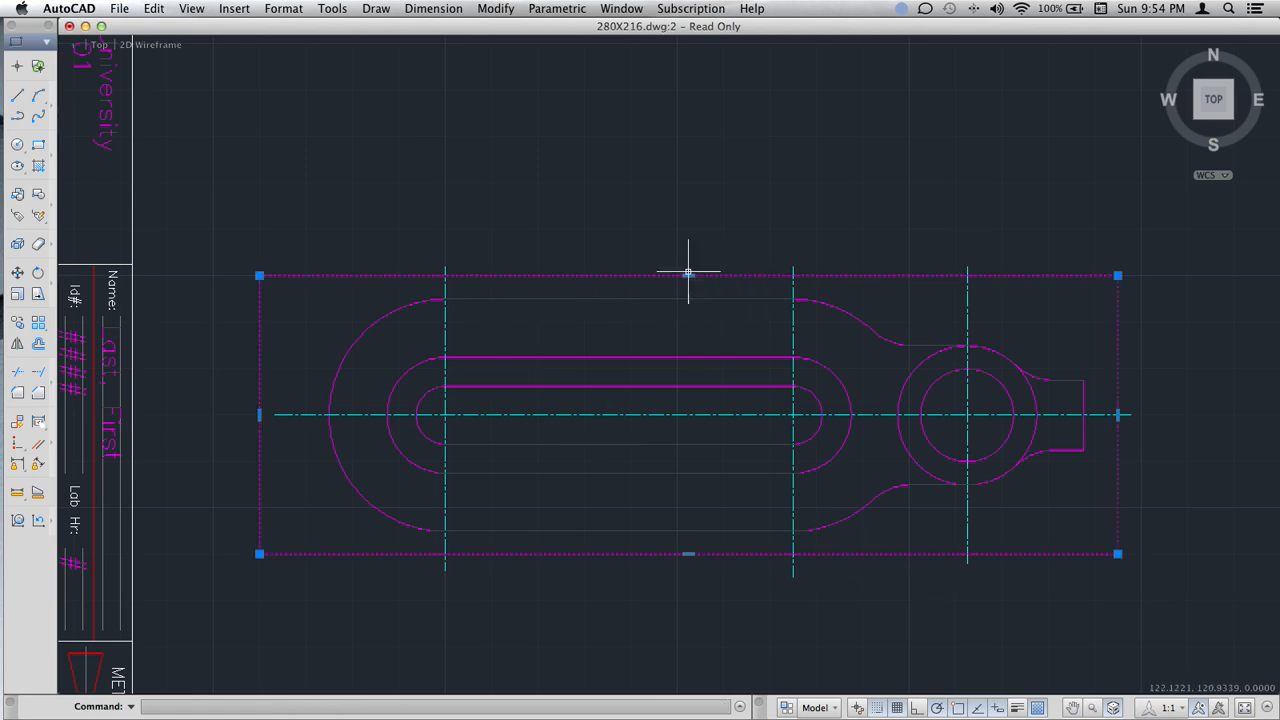
pyautogui.click(688, 275)
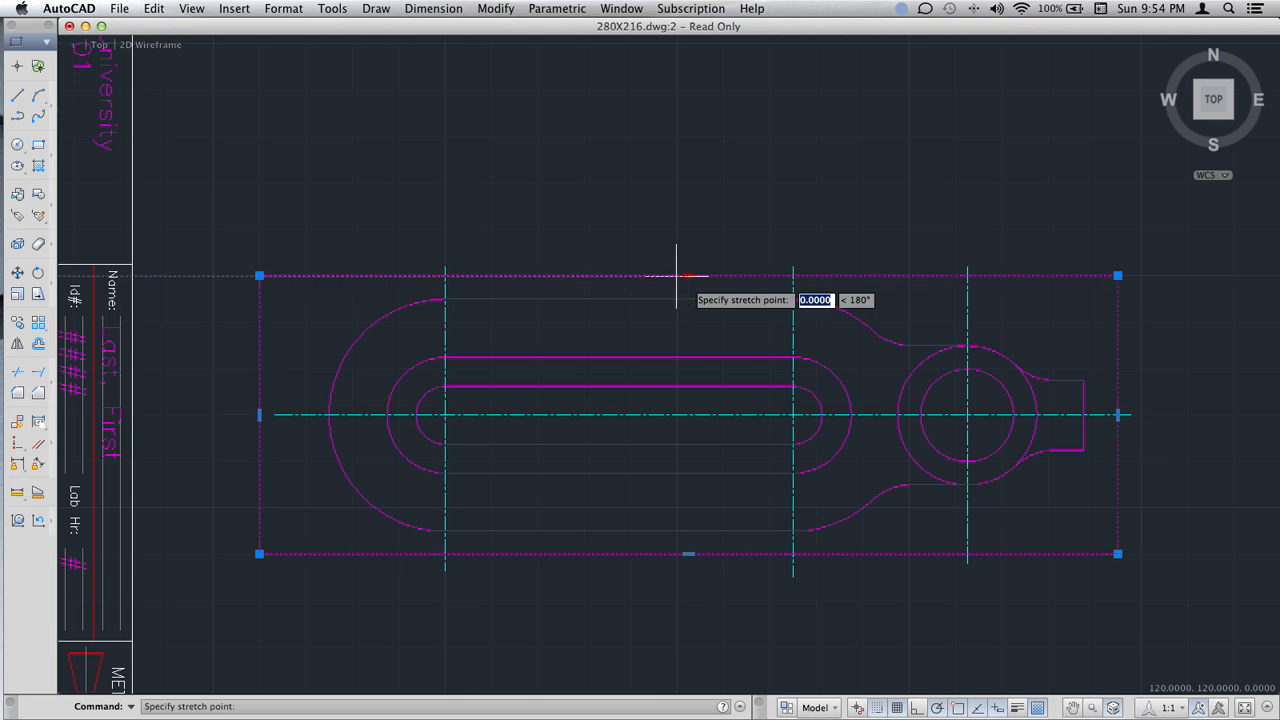
pyautogui.press('Escape')
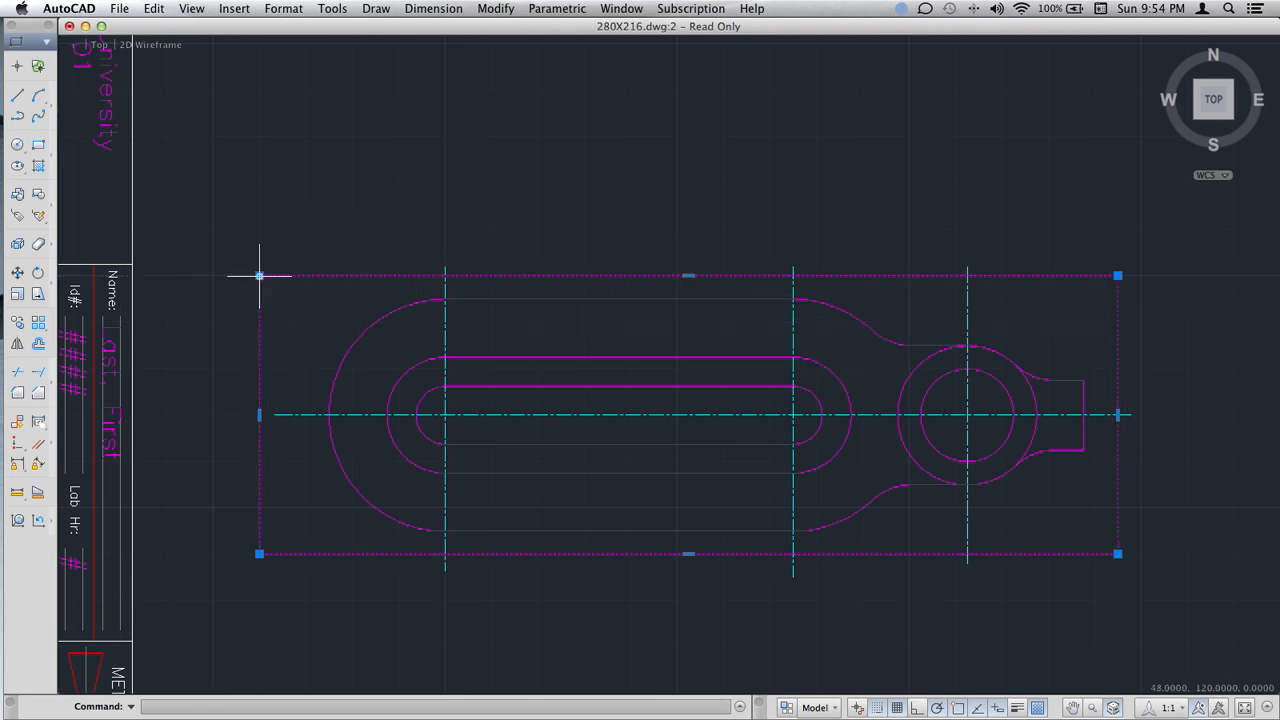
pyautogui.moveTo(259, 275)
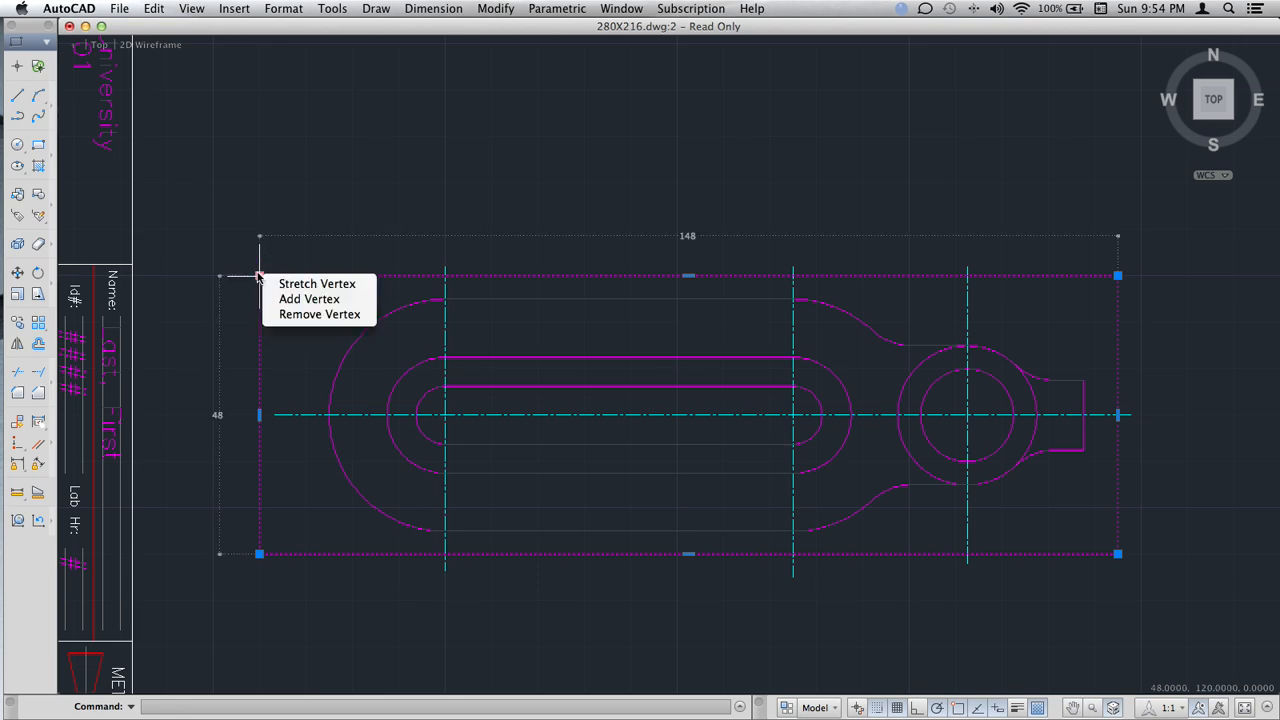
pyautogui.click(259, 276)
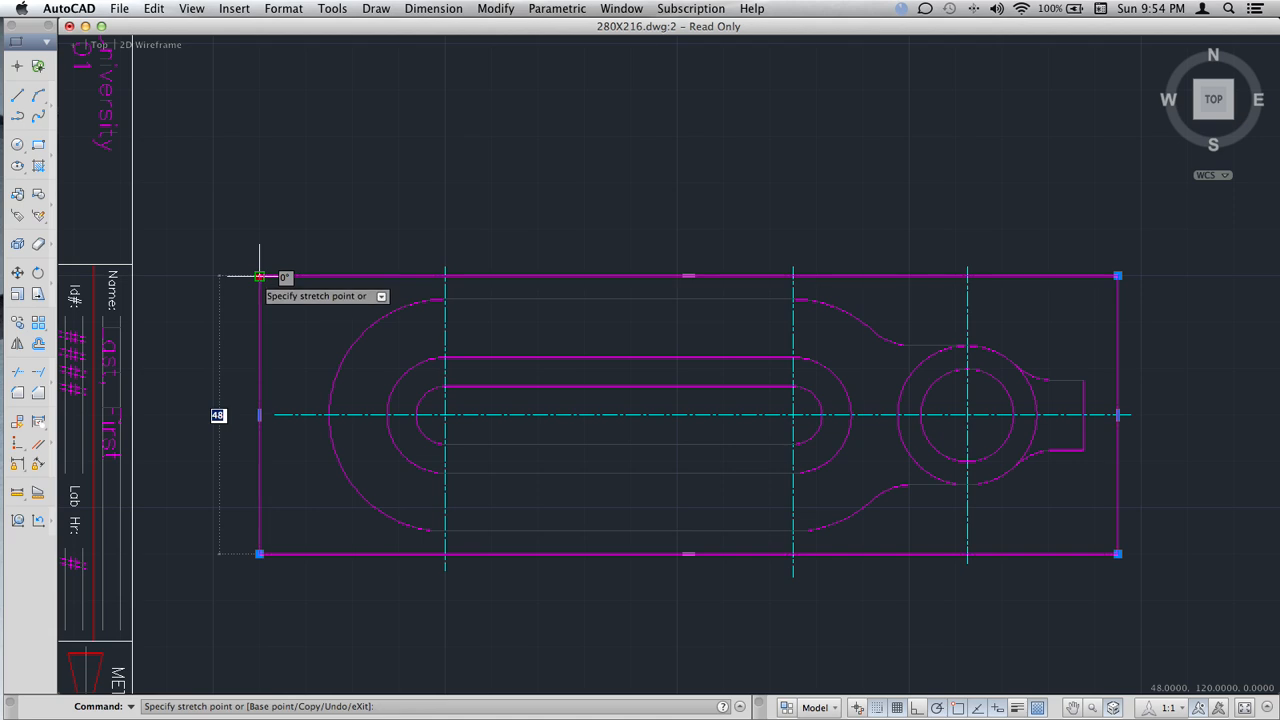
pyautogui.click(259, 276)
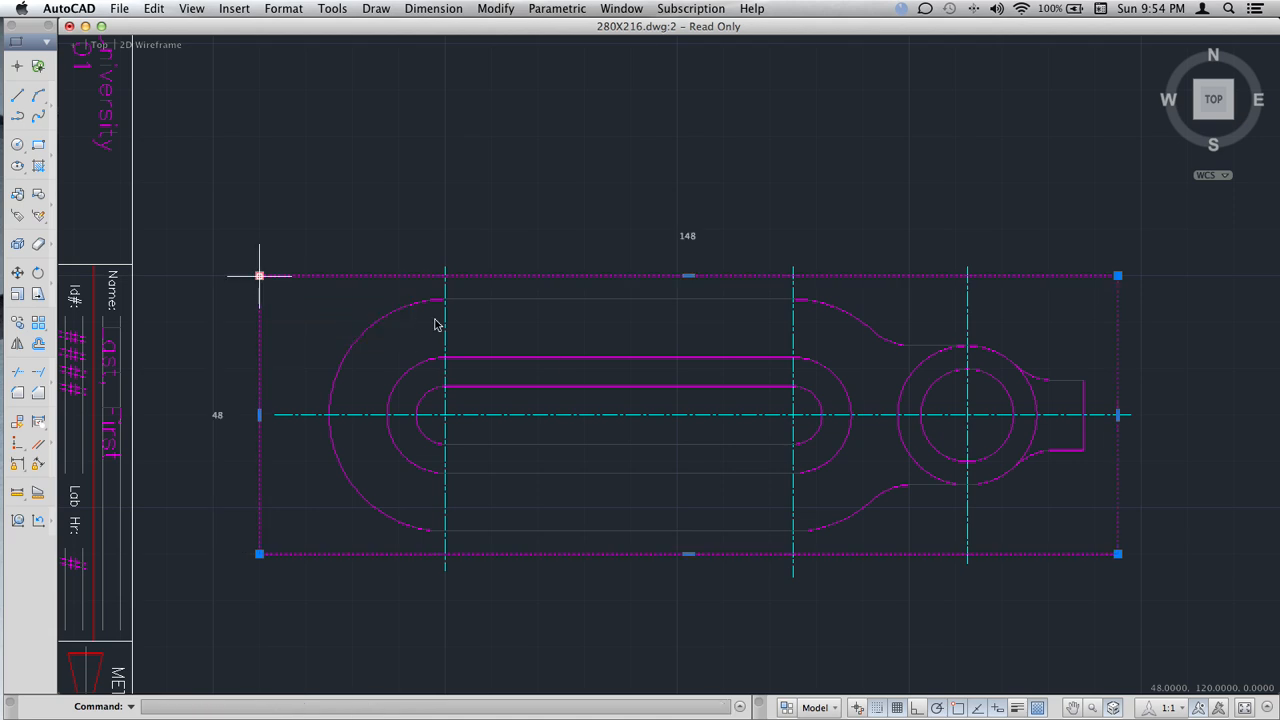
pyautogui.click(292, 398)
pyautogui.press('Escape')
pyautogui.press('Escape')
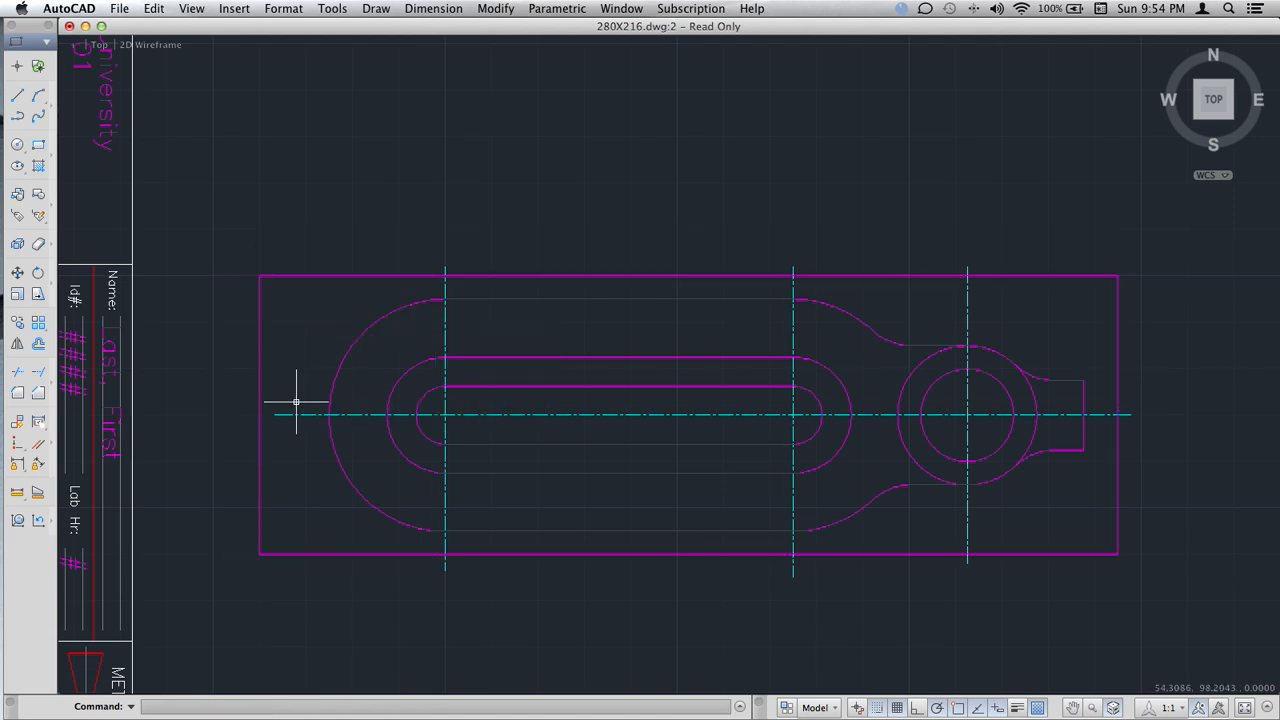
# - Stretch the rectangle's left edge 8 mm inward and its right edge 4 mm inward, towards the part
pyautogui.click(260, 400)
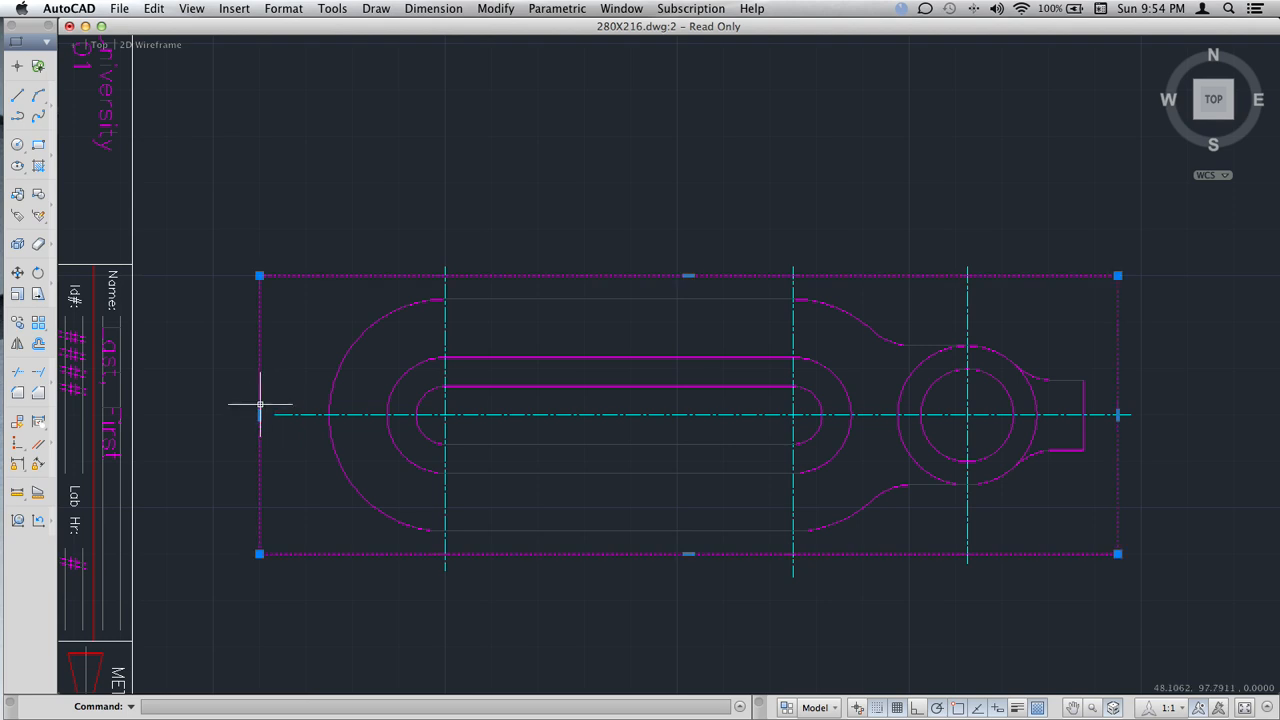
pyautogui.moveTo(259, 414)
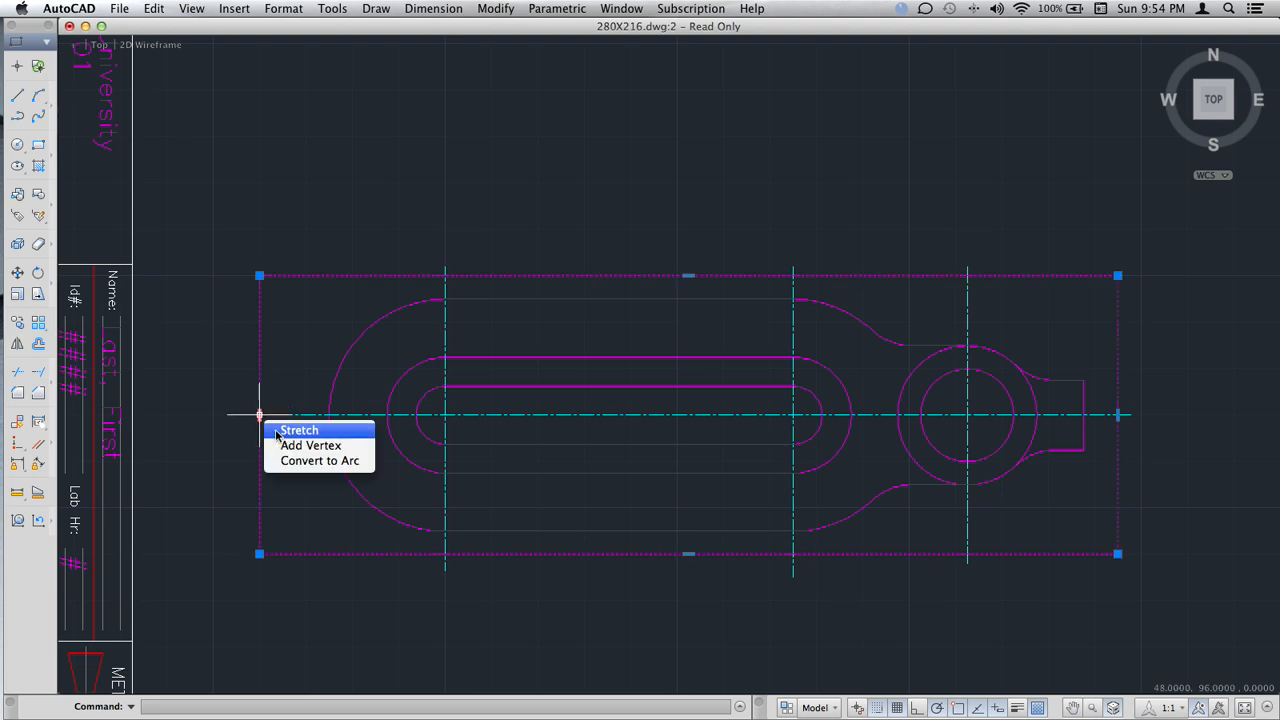
pyautogui.click(277, 432)
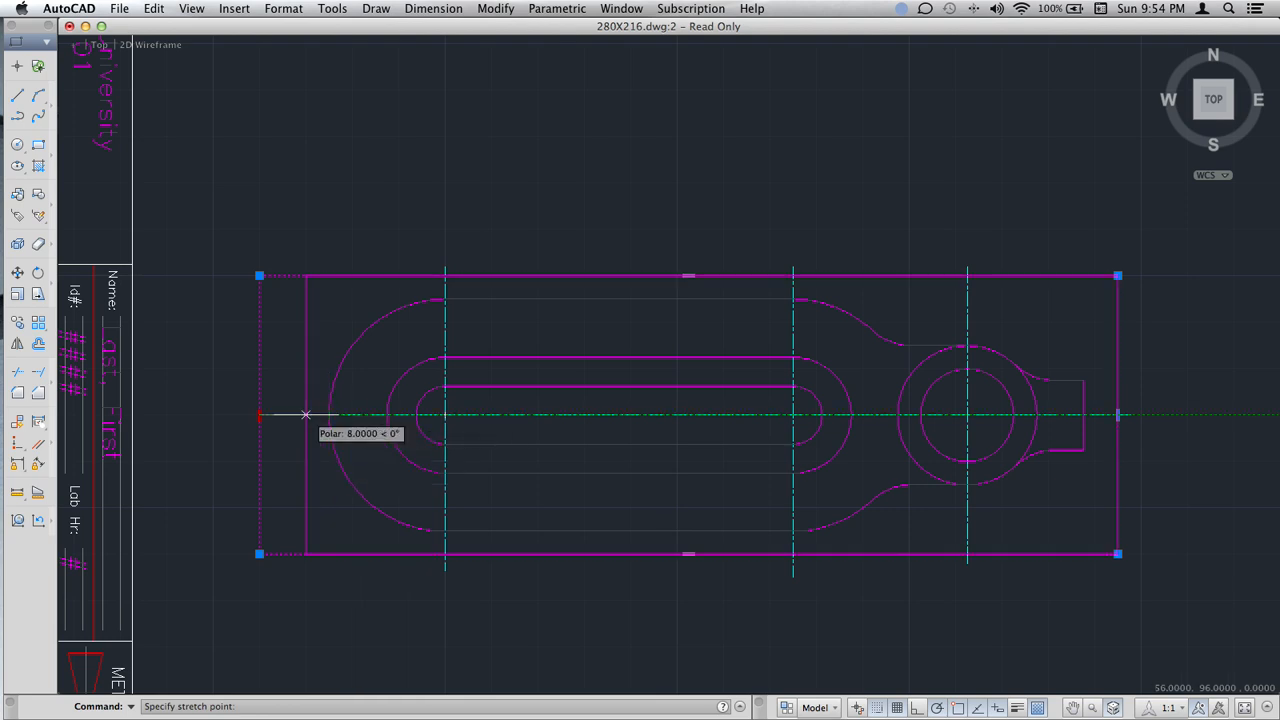
pyautogui.click(305, 414)
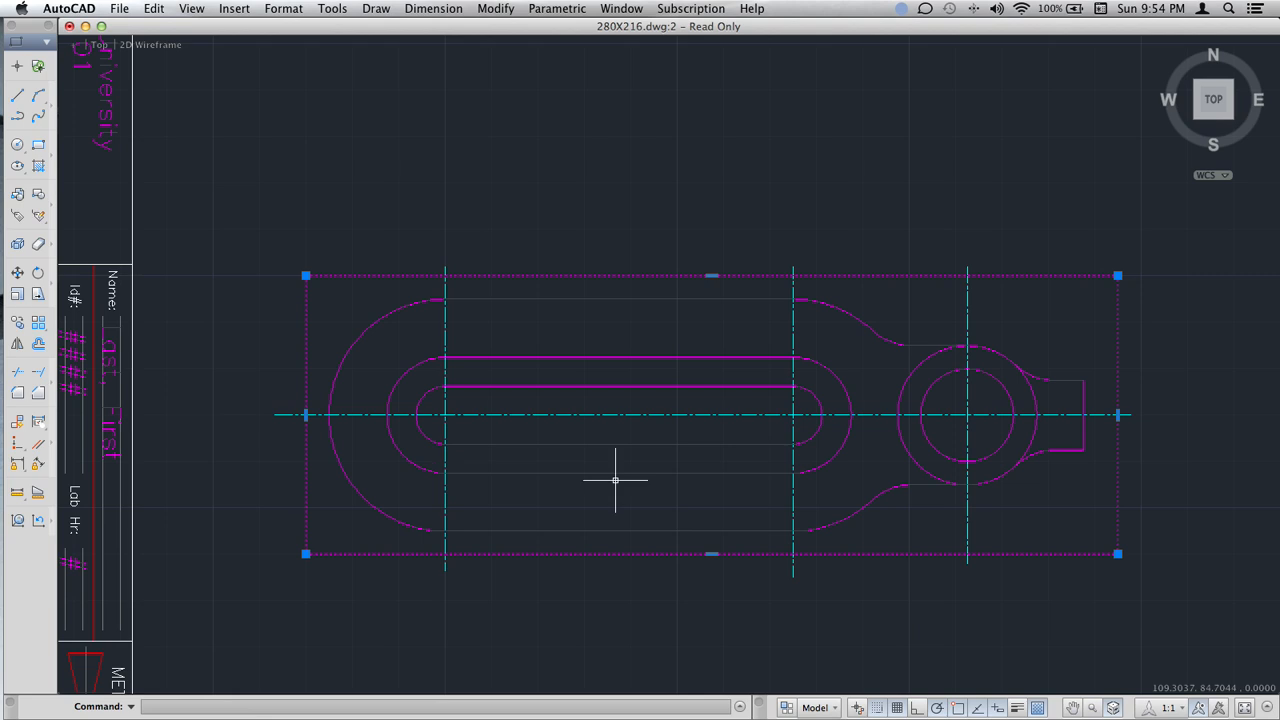
pyautogui.click(1118, 414)
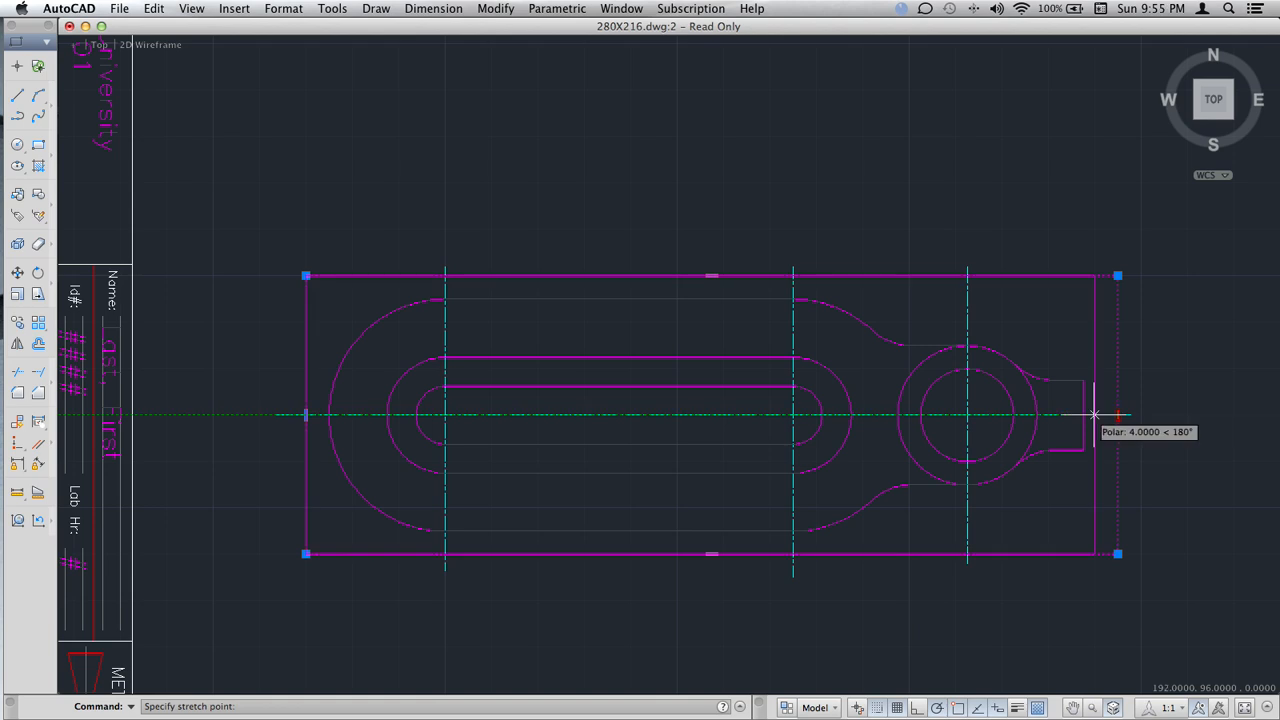
pyautogui.click(1094, 414)
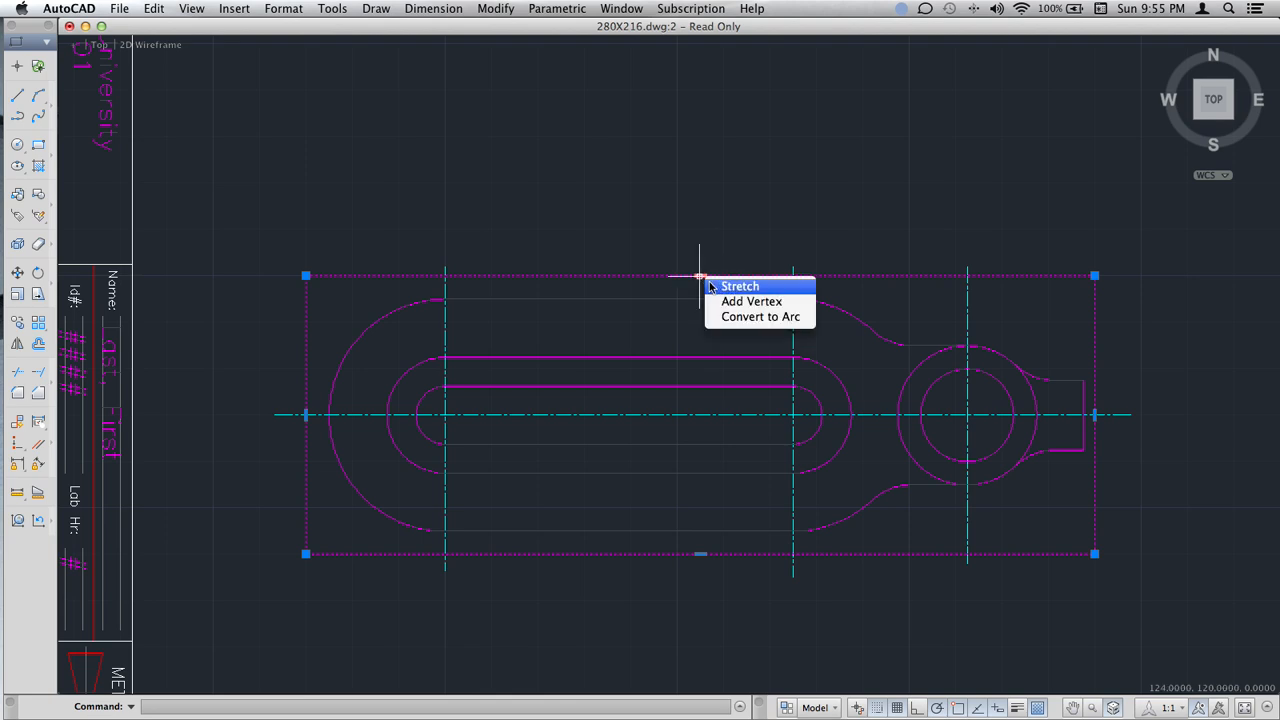
pyautogui.click(713, 288)
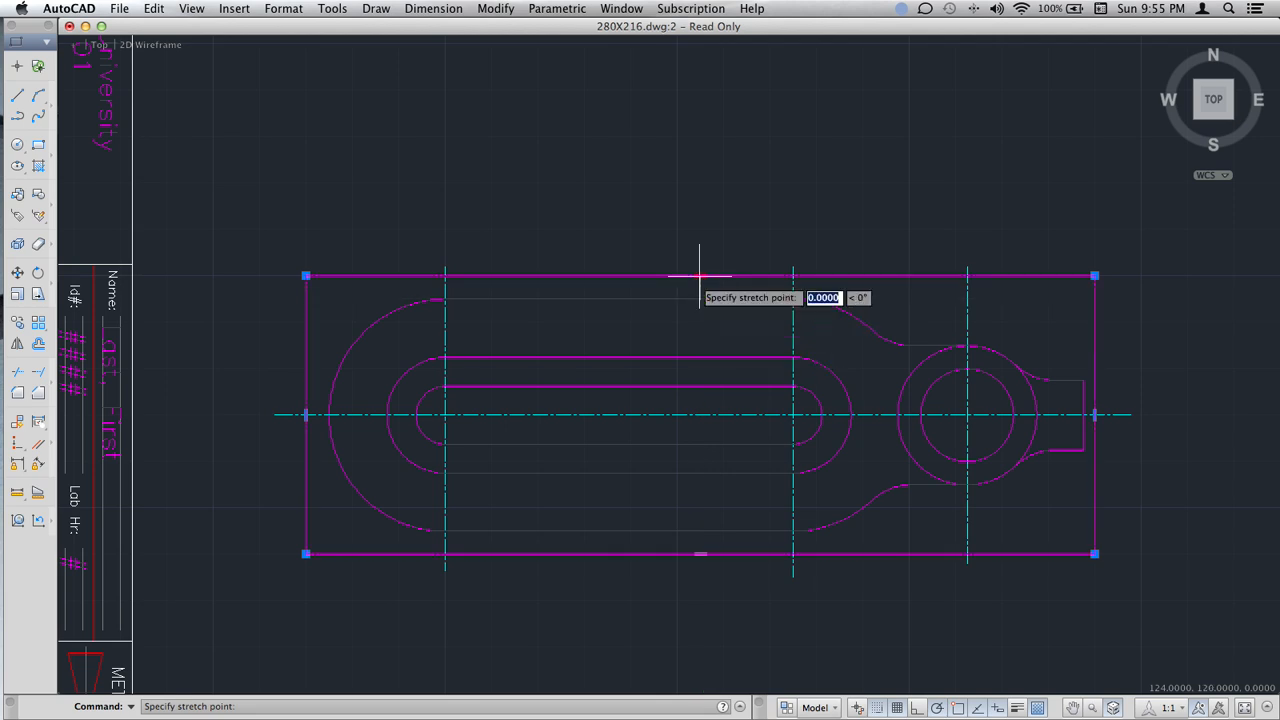
pyautogui.click(697, 279)
pyautogui.press('Escape')
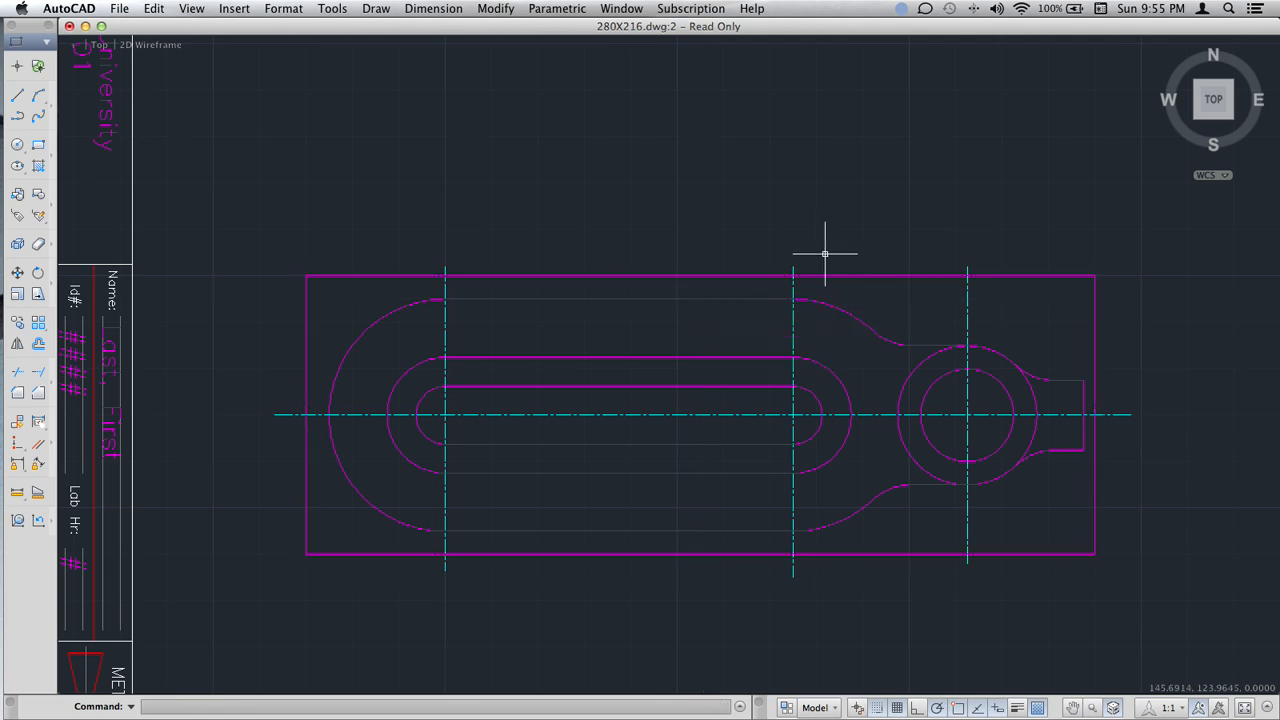
# - Trim the upper ends of the three vertical centre lines and the horizontal one's left end, using the rectangle as cutting edge
pyautogui.scroll(2, 969, 379)
pyautogui.moveTo(790, 351)
pyautogui.mouseDown(button='middle')
pyautogui.moveTo(854, 294)
pyautogui.moveTo(874, 286)
pyautogui.moveTo(892, 310)
pyautogui.mouseUp(button='middle')
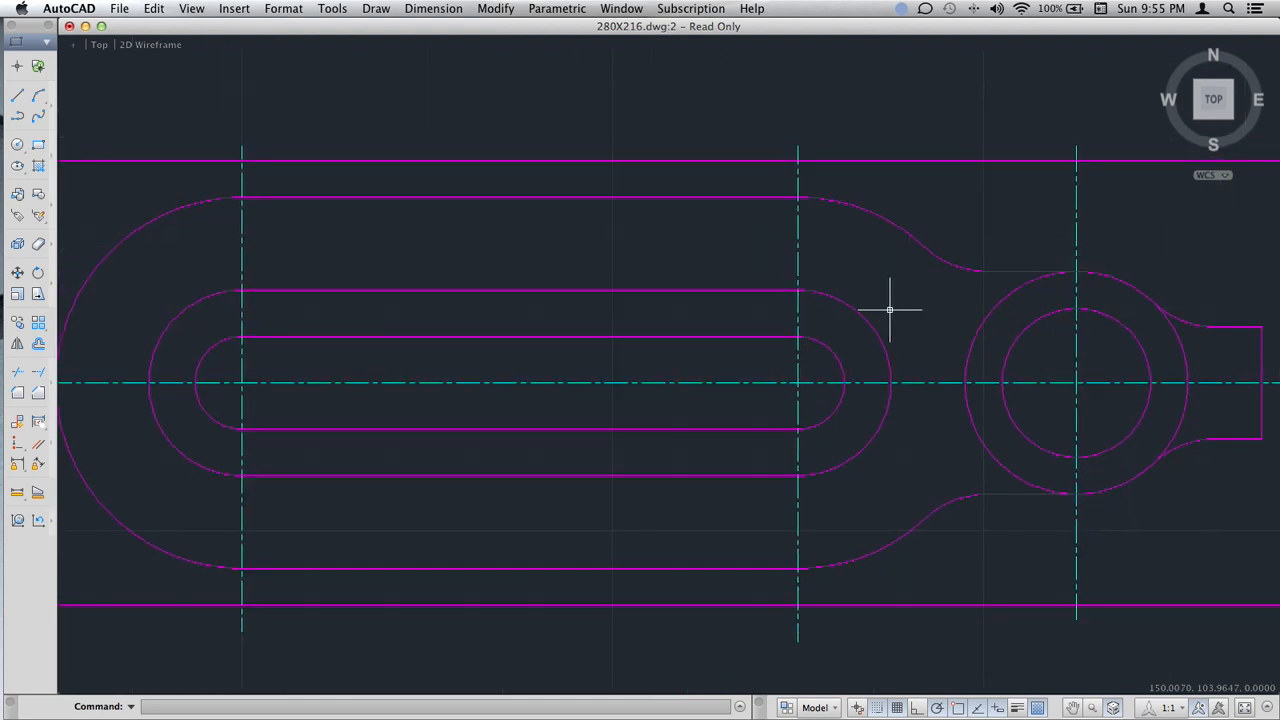
pyautogui.write('tr')
pyautogui.press('Return')
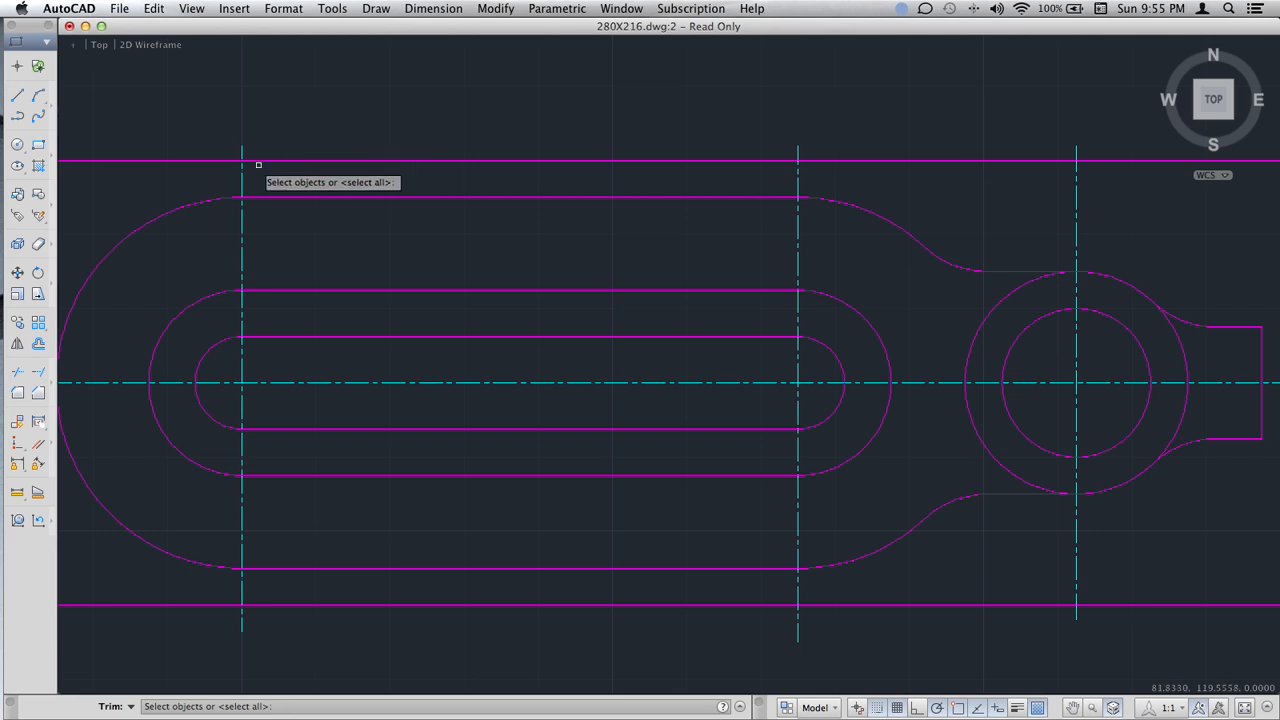
pyautogui.click(258, 160)
pyautogui.press('Return')
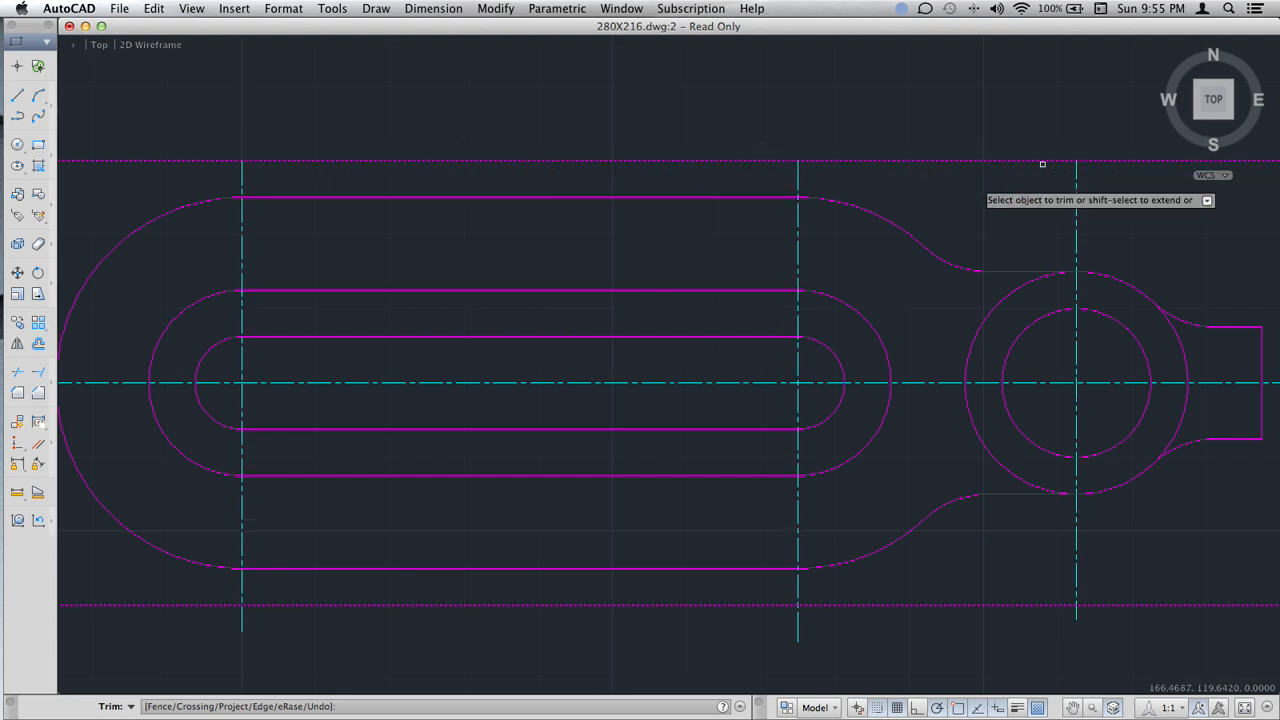
pyautogui.scroll(-2, 975, 182)
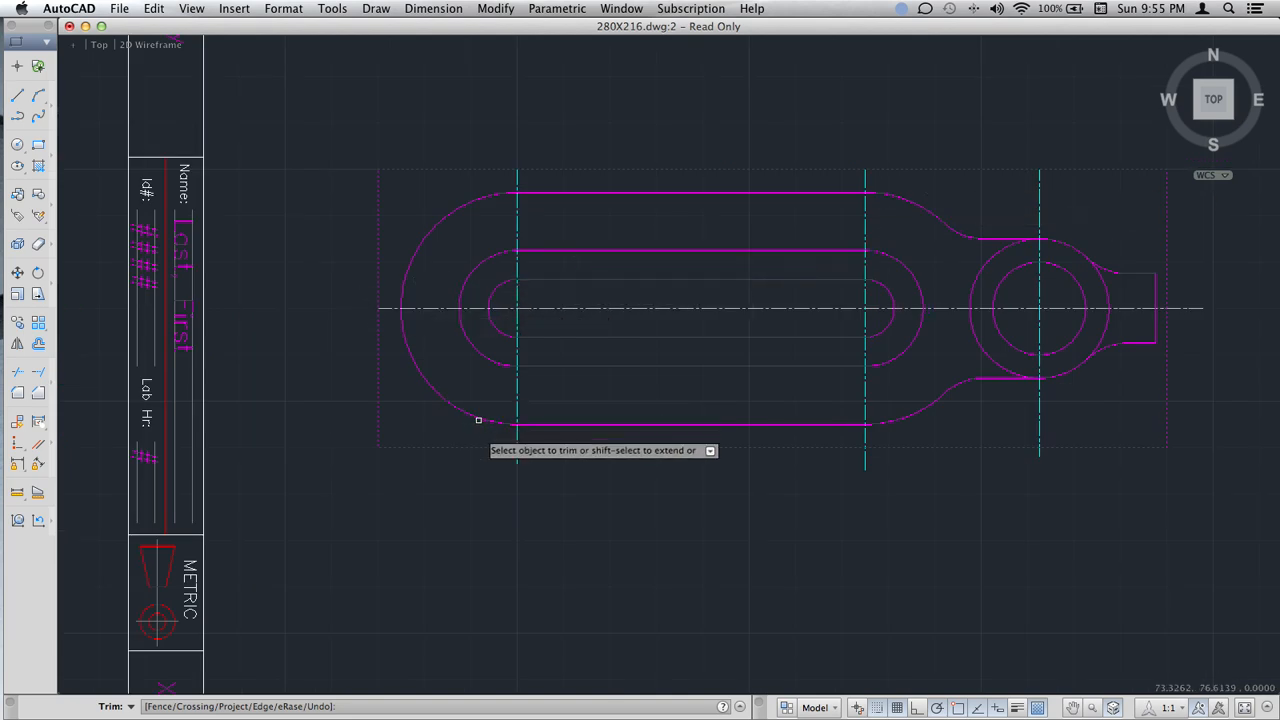
# - Trim the lower ends of the three vertical centre lines and the right end of the horizontal centre line at the rectangle
pyautogui.click(517, 458)
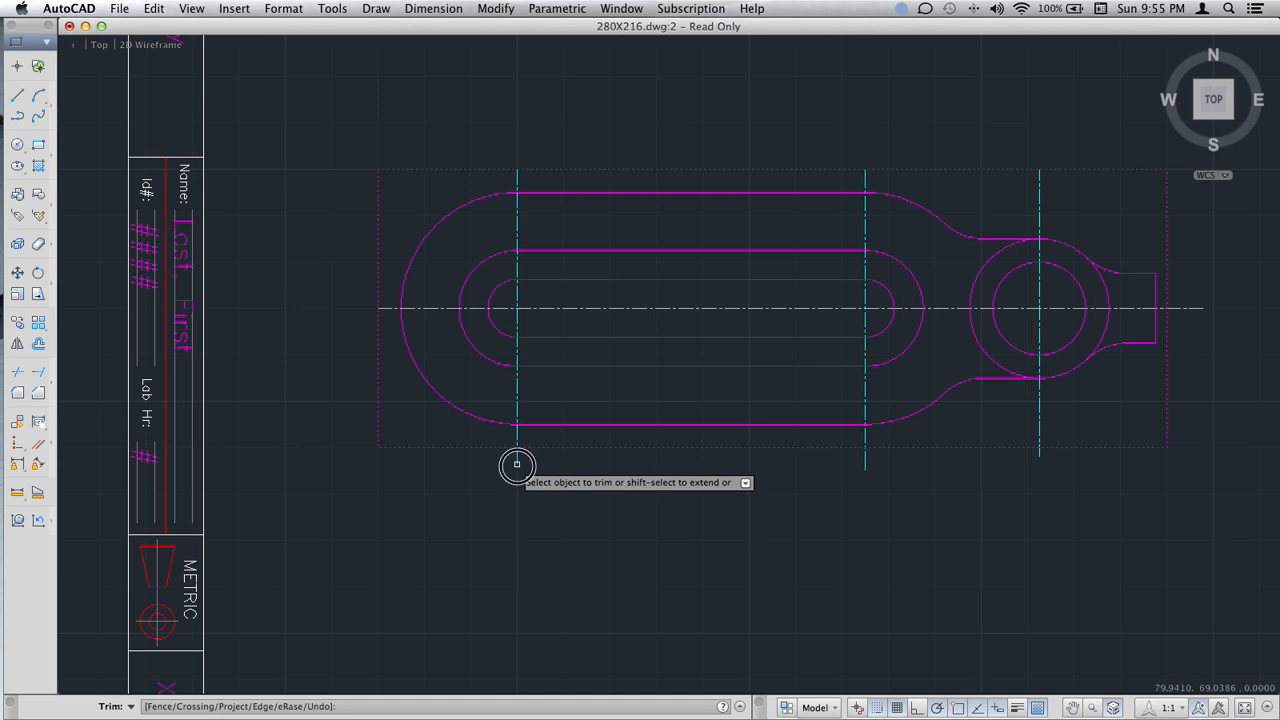
pyautogui.click(865, 462)
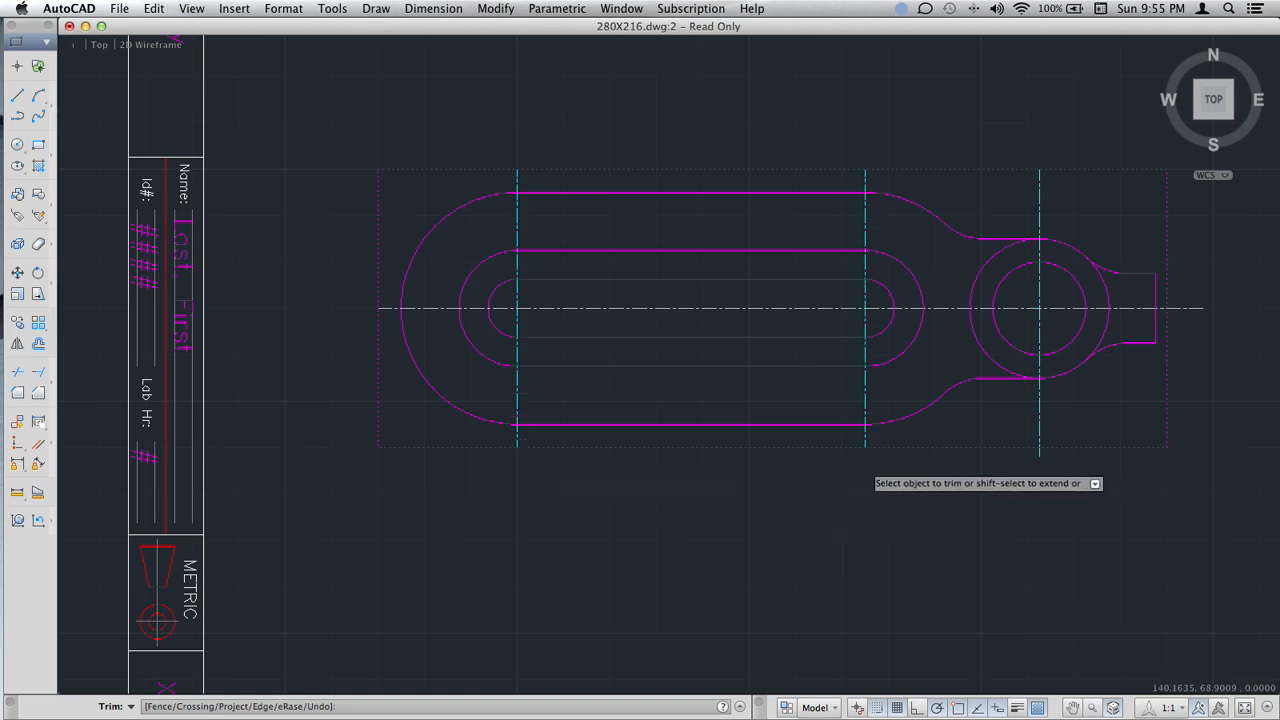
pyautogui.click(1043, 448)
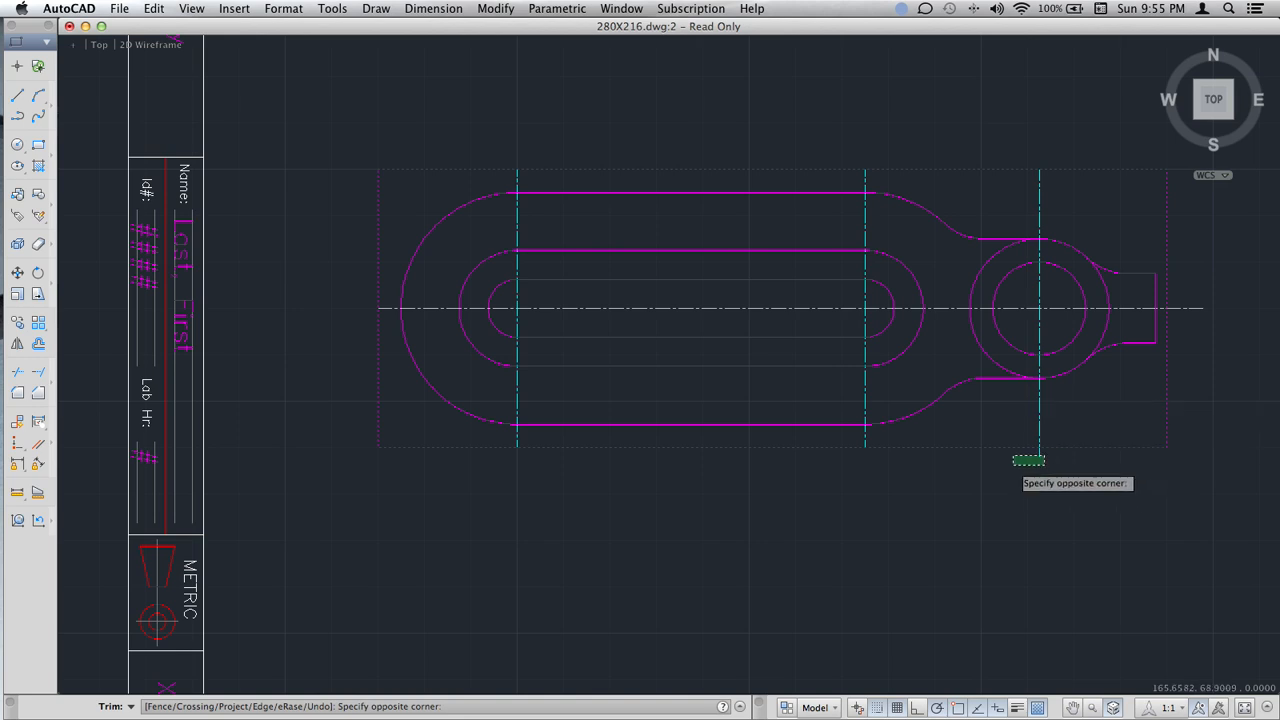
pyautogui.click(1021, 455)
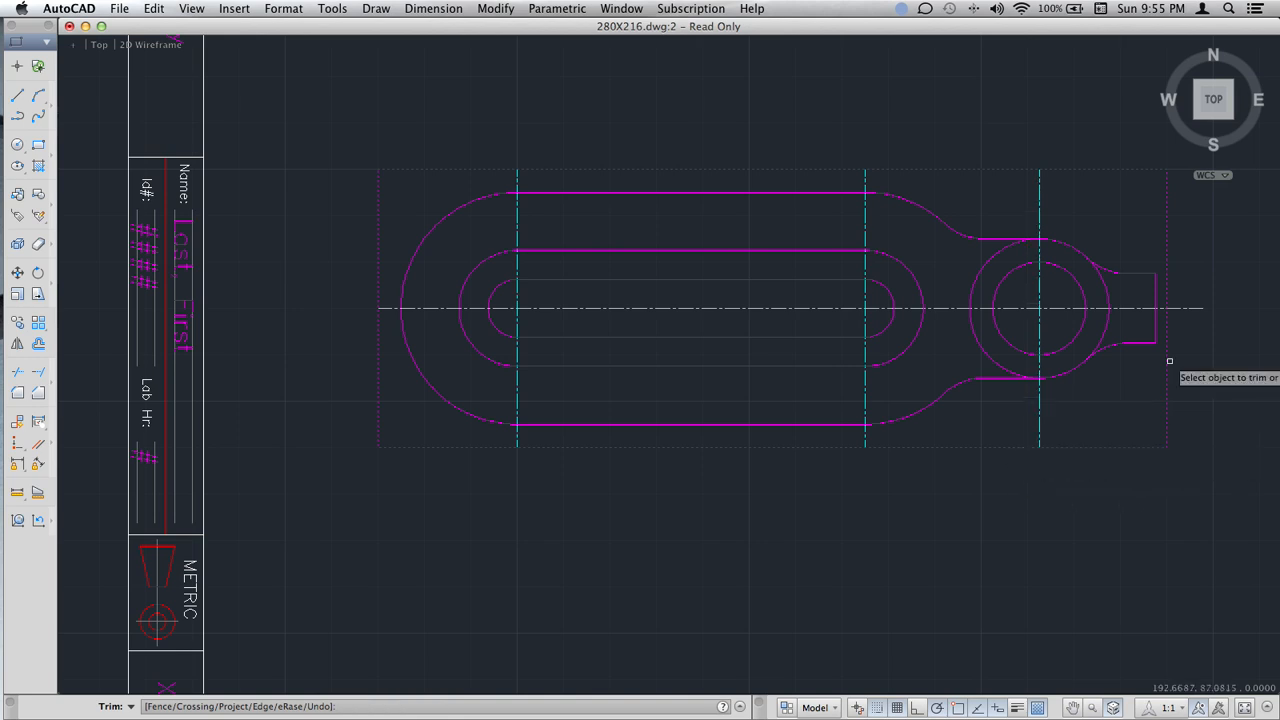
pyautogui.click(1205, 290)
pyautogui.click(1184, 316)
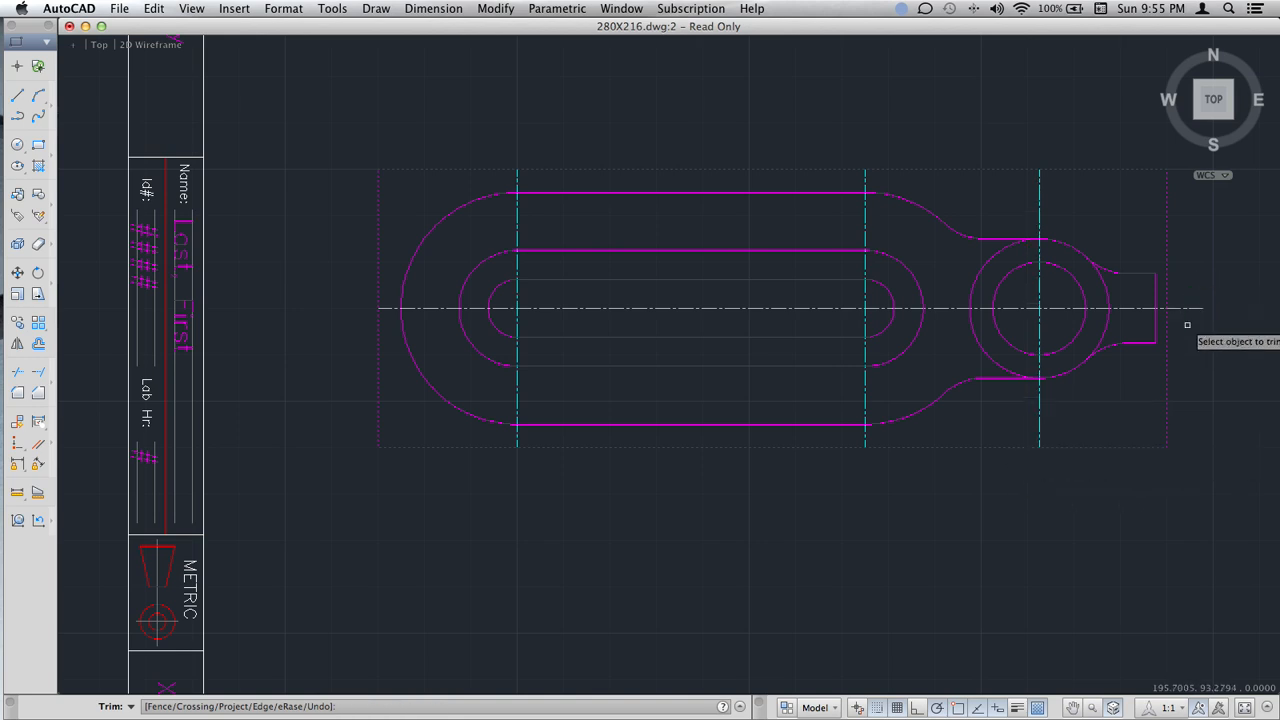
pyautogui.click(1189, 310)
pyautogui.press('Return')
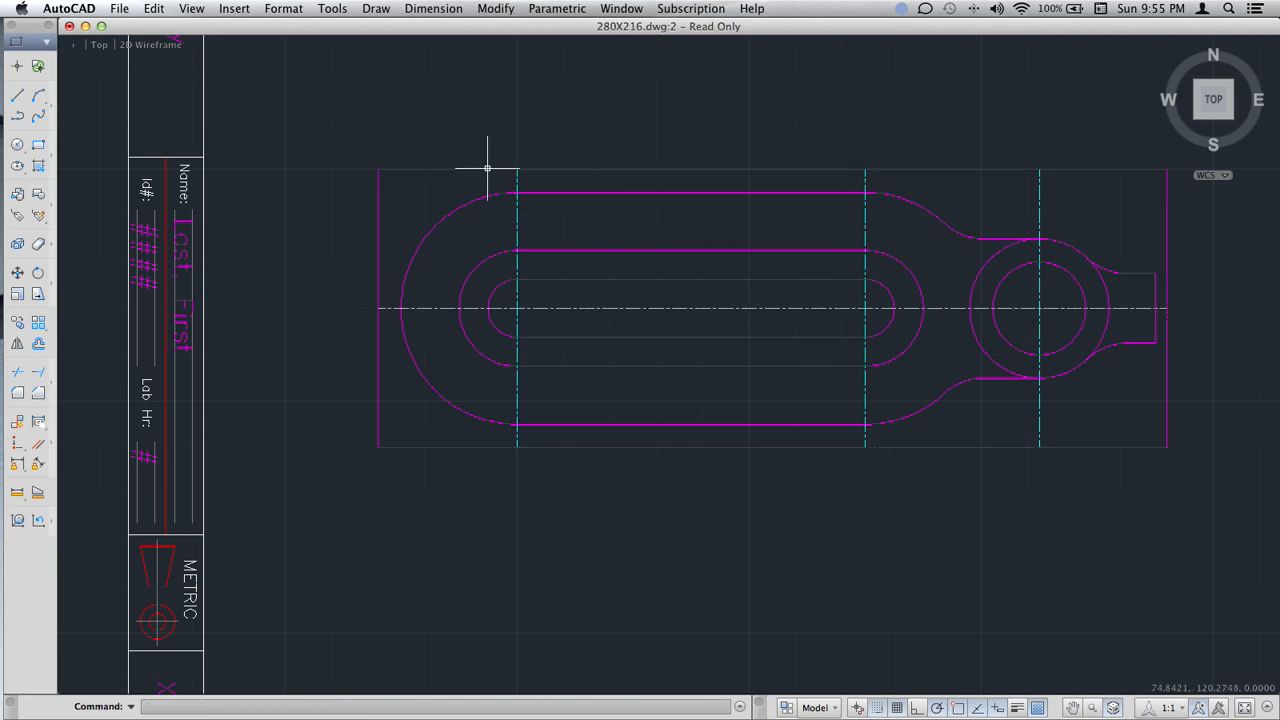
# - Delete the boundary rectangle around the part, keeping the trimmed centre lines
pyautogui.scroll(-2, 520, 158)
pyautogui.scroll(2, 528, 157)
pyautogui.scroll(-2, 535, 156)
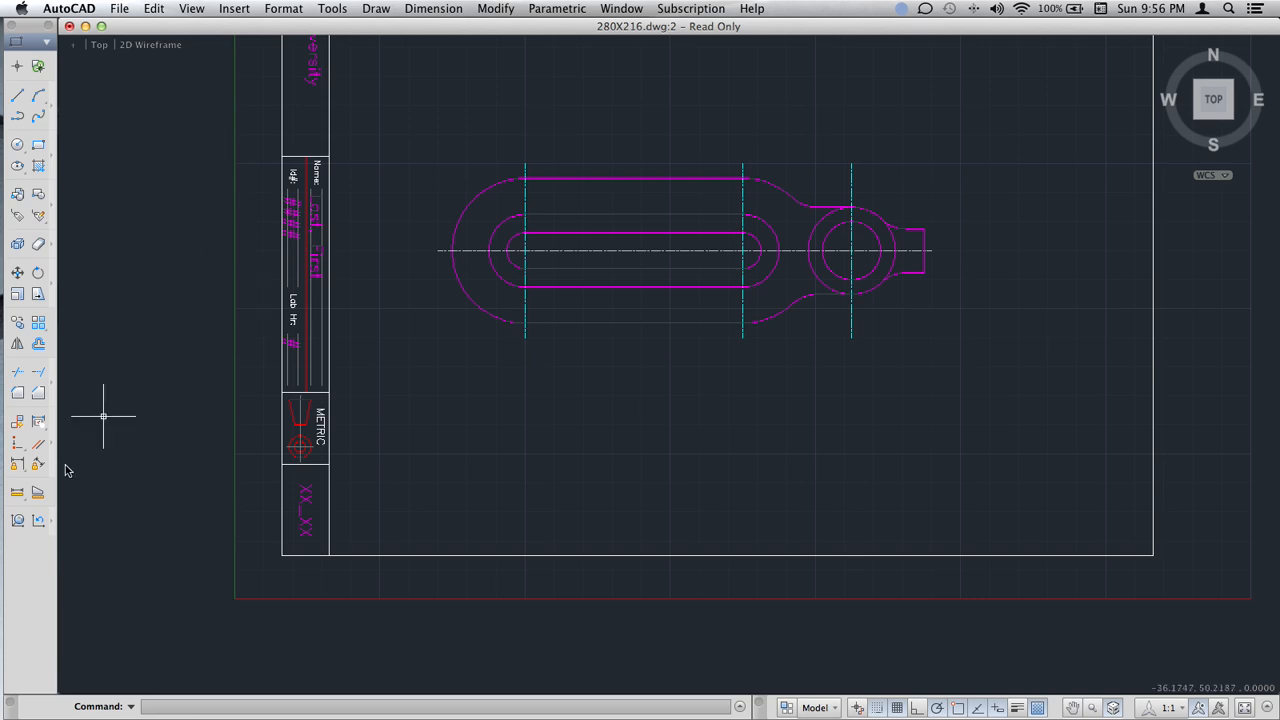
pyautogui.moveTo(2, 522)
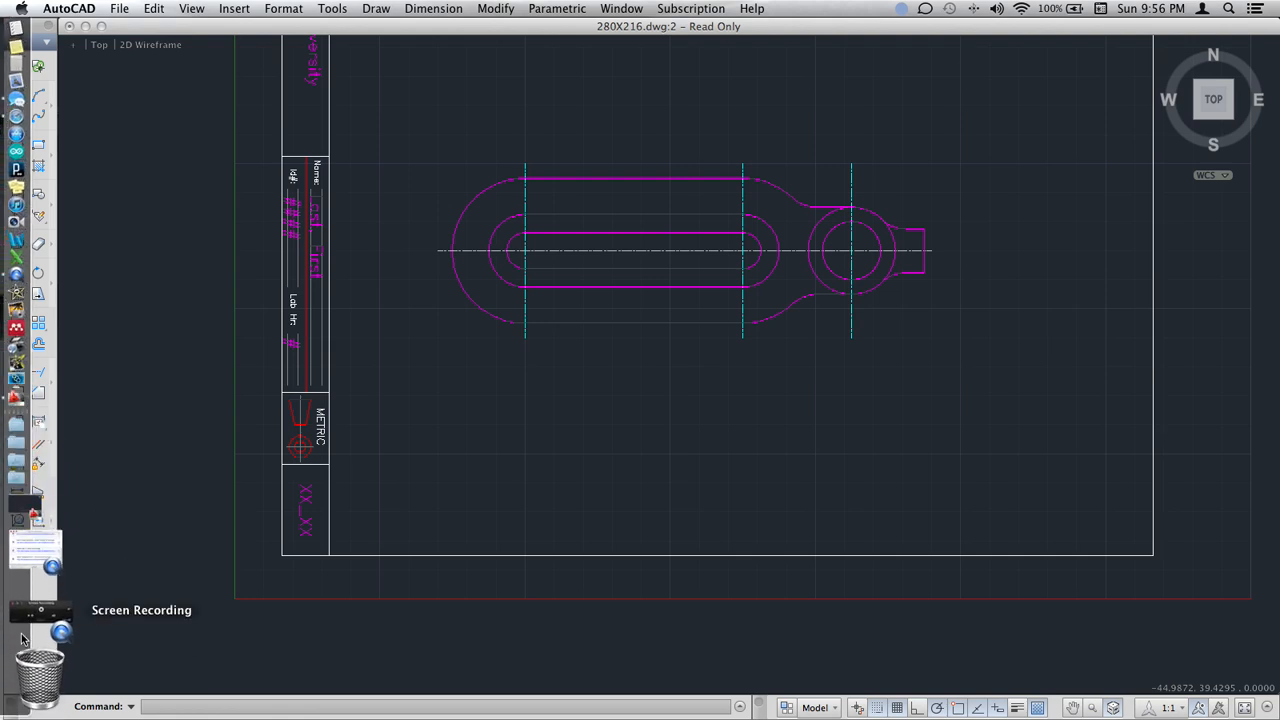